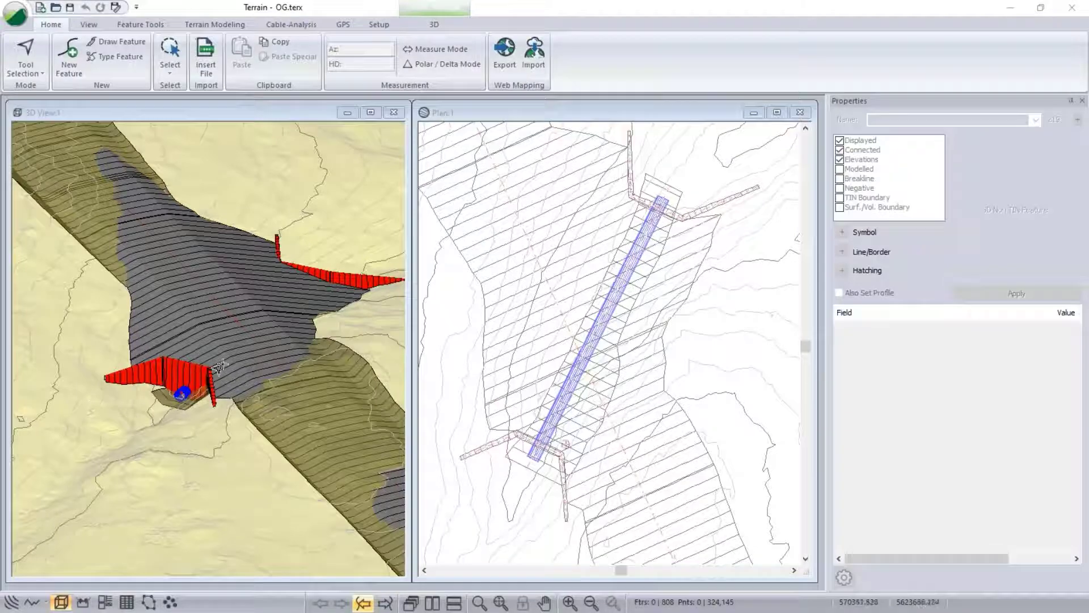
Examine the skewed culvert, its wing walls and the surrounding road embankment up close and from a distance in the 3D view.
drag(273, 443, 110, 318)
scroll(111, 316, up, 6)
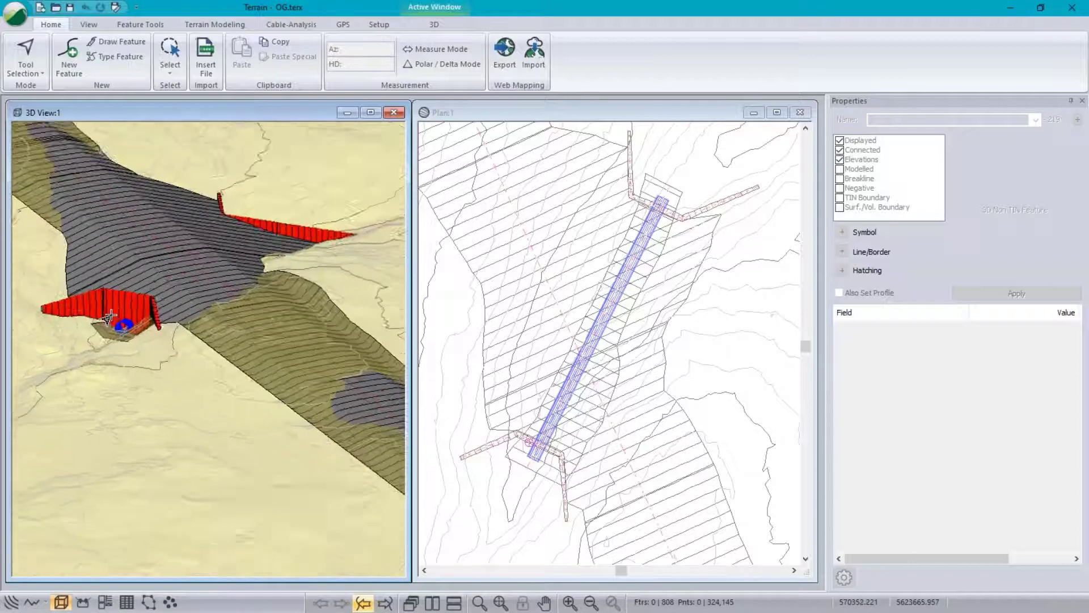
middle_drag(110, 316, 276, 326)
scroll(295, 321, up, 1)
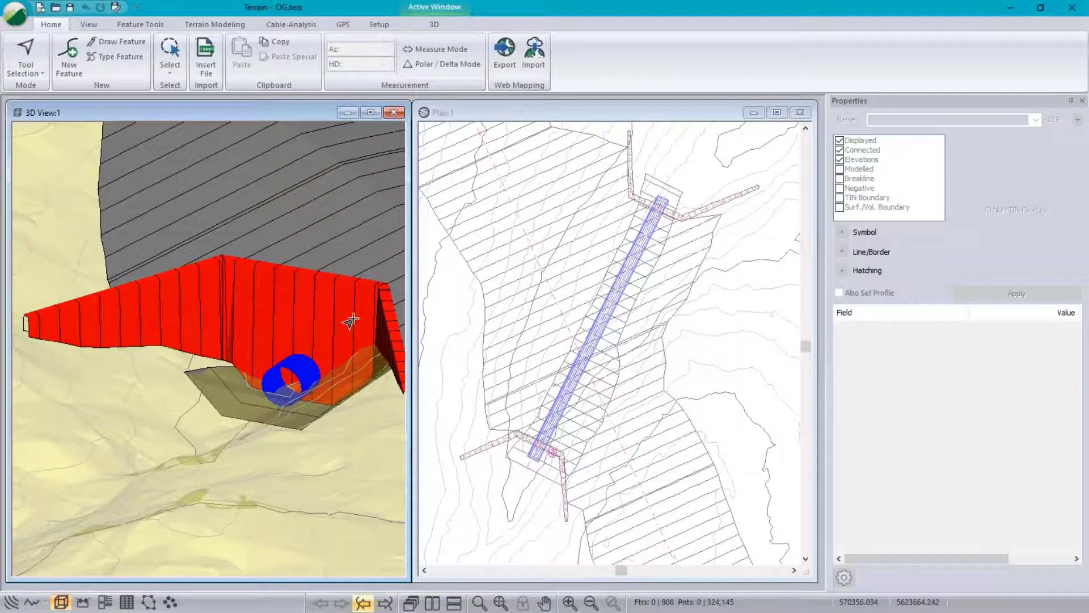
scroll(345, 320, down, 5)
middle_drag(352, 249, 213, 341)
scroll(218, 342, down, 3)
scroll(222, 344, down, 4)
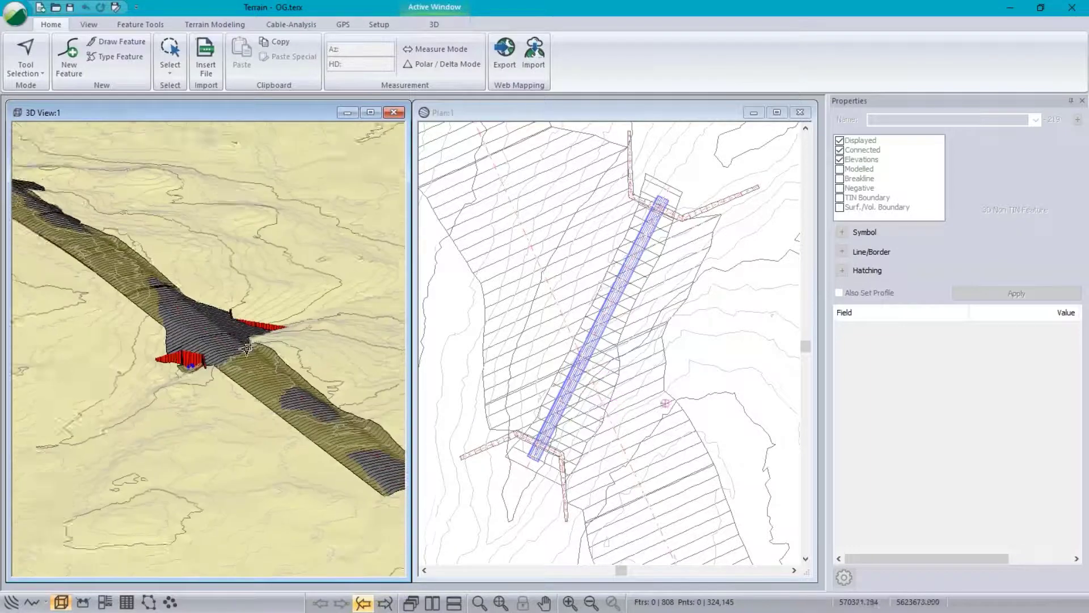
mouse_move(288, 455)
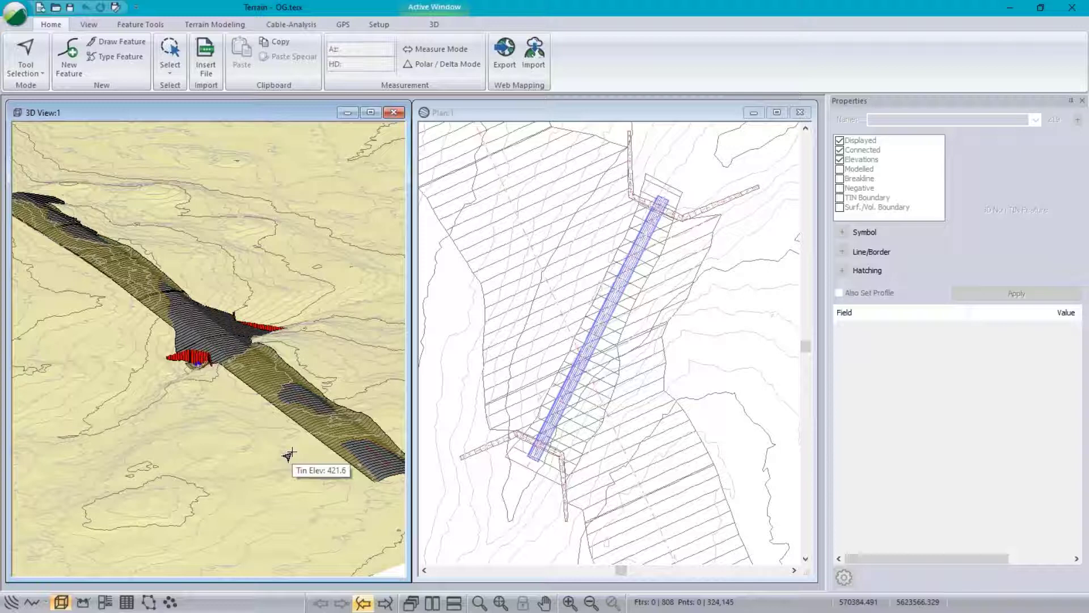
mouse_move(208, 217)
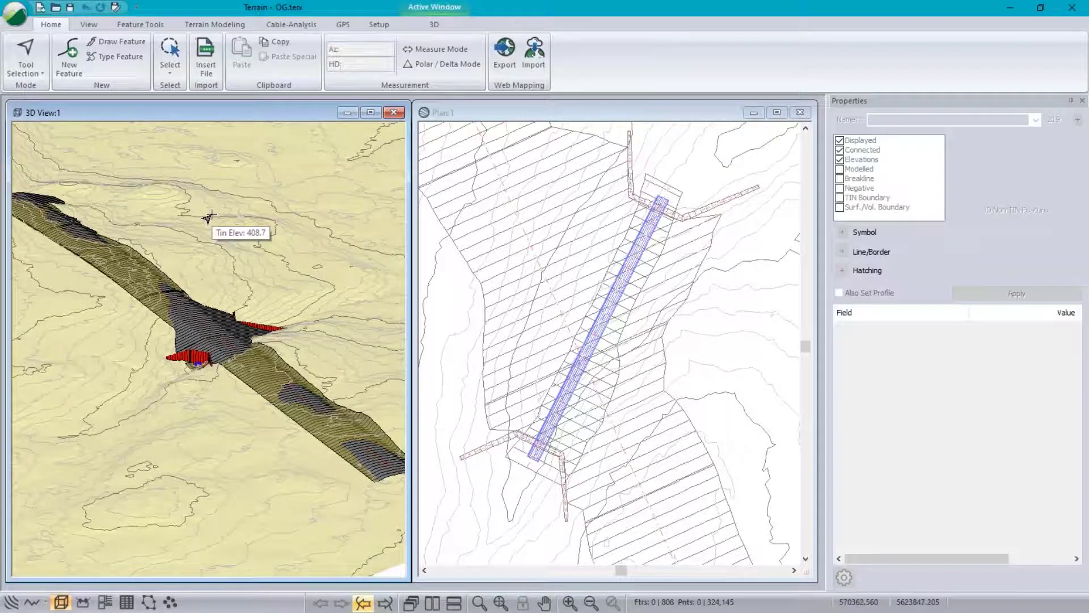
Open the terrain file Hart Rd.terx from the WallaWallaMetric examples folder.
click(14, 21)
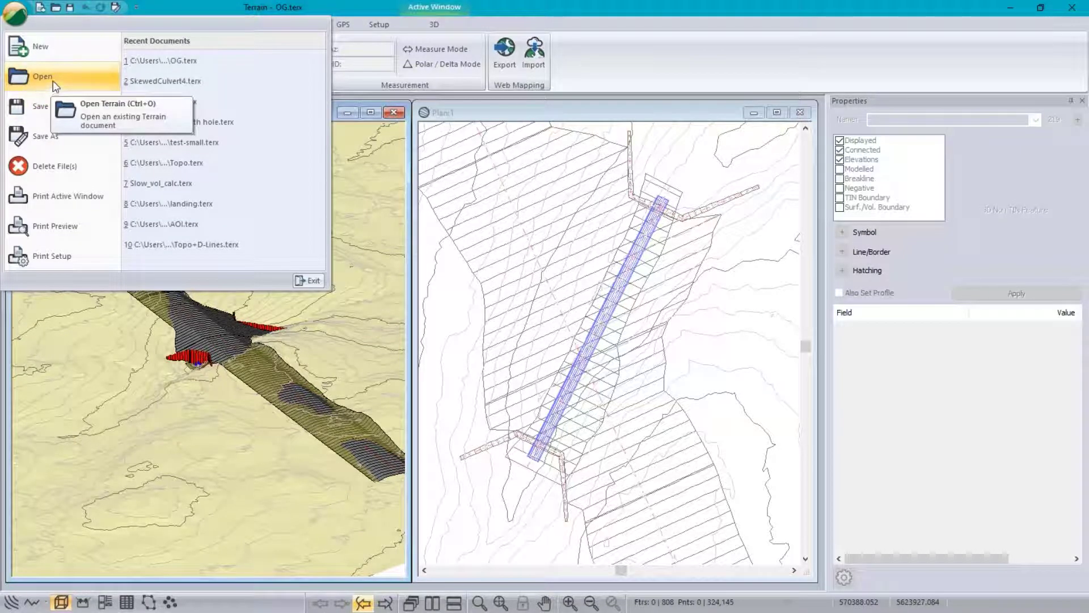
click(57, 74)
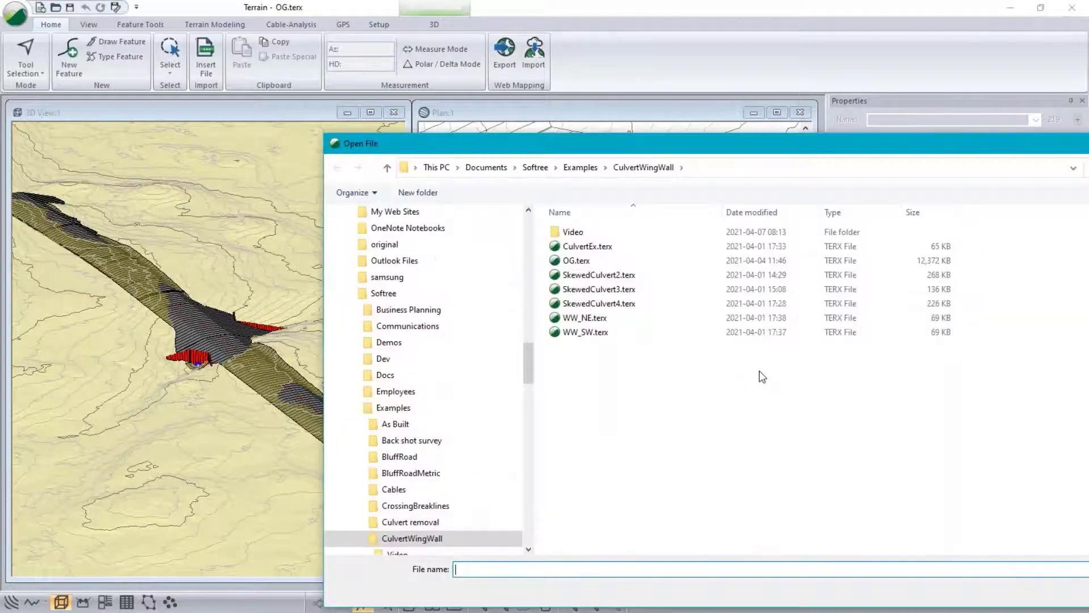
drag(745, 144, 729, 95)
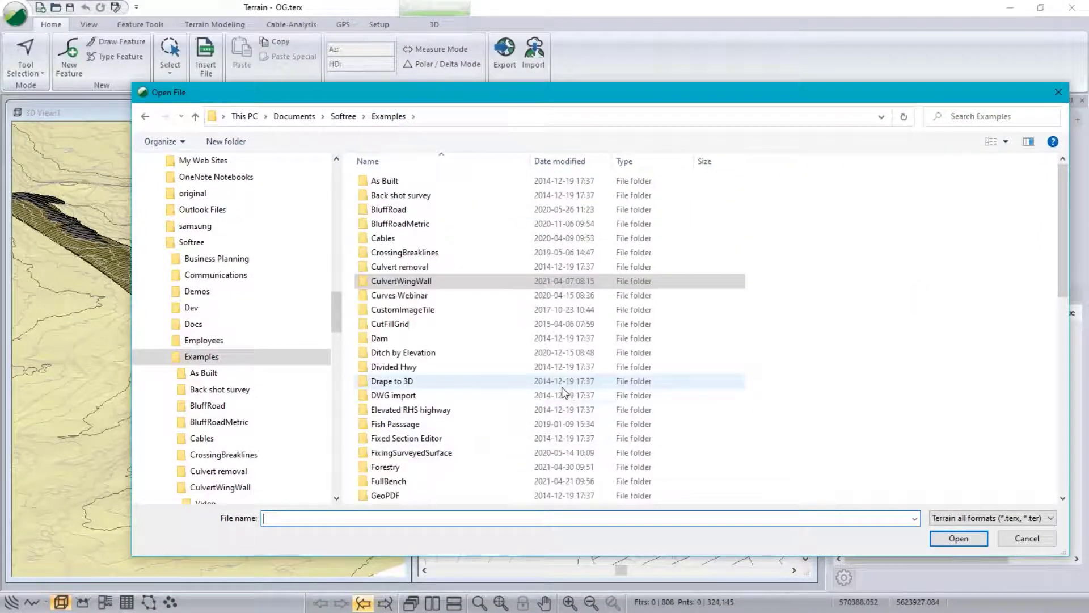
scroll(516, 388, down, 6)
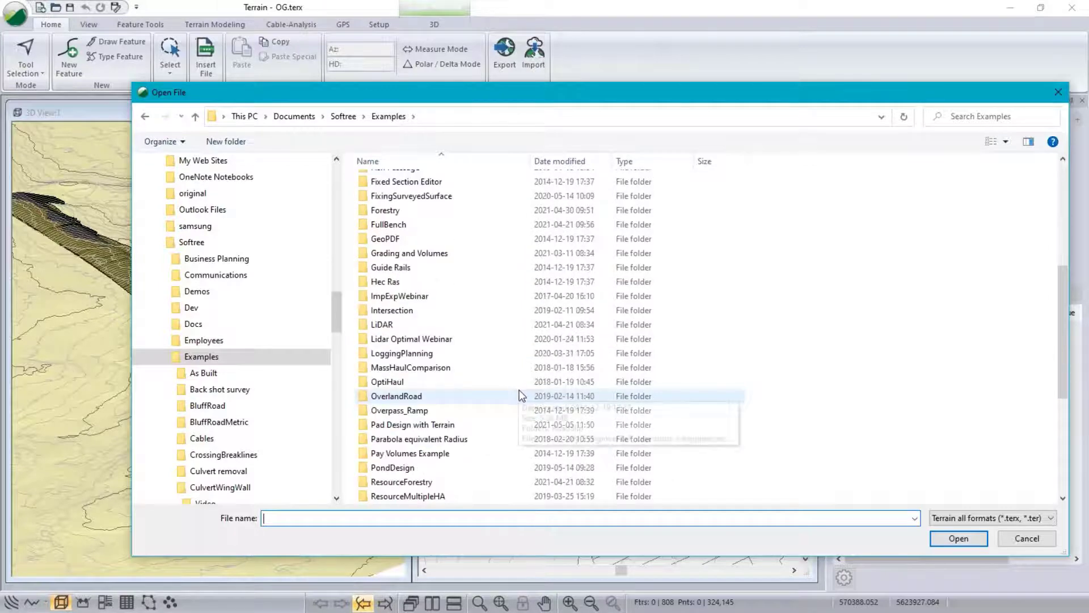
scroll(521, 395, down, 3)
scroll(520, 395, down, 3)
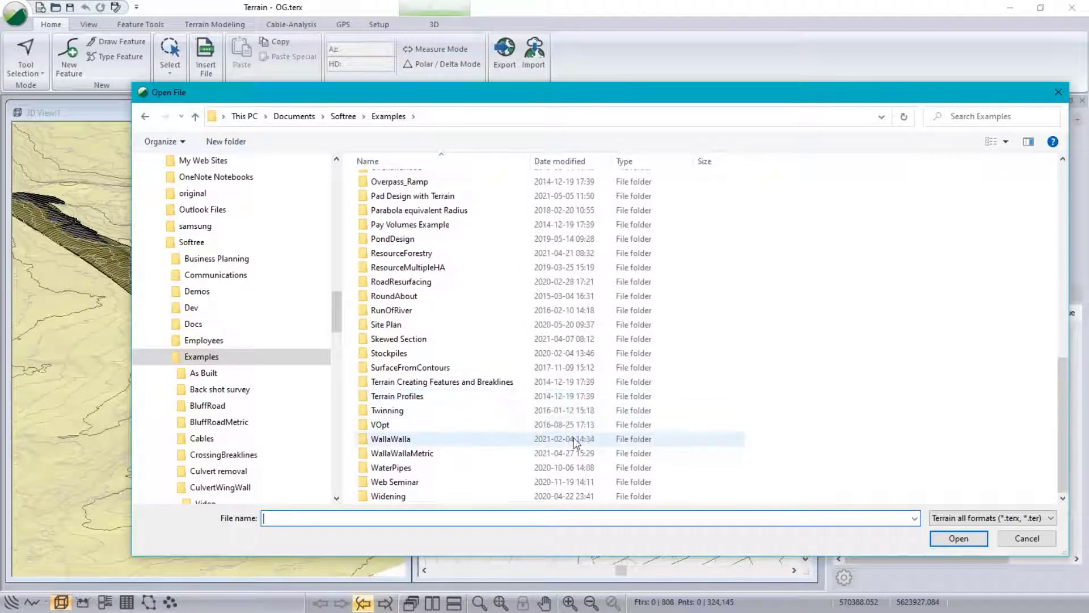
double_click(392, 454)
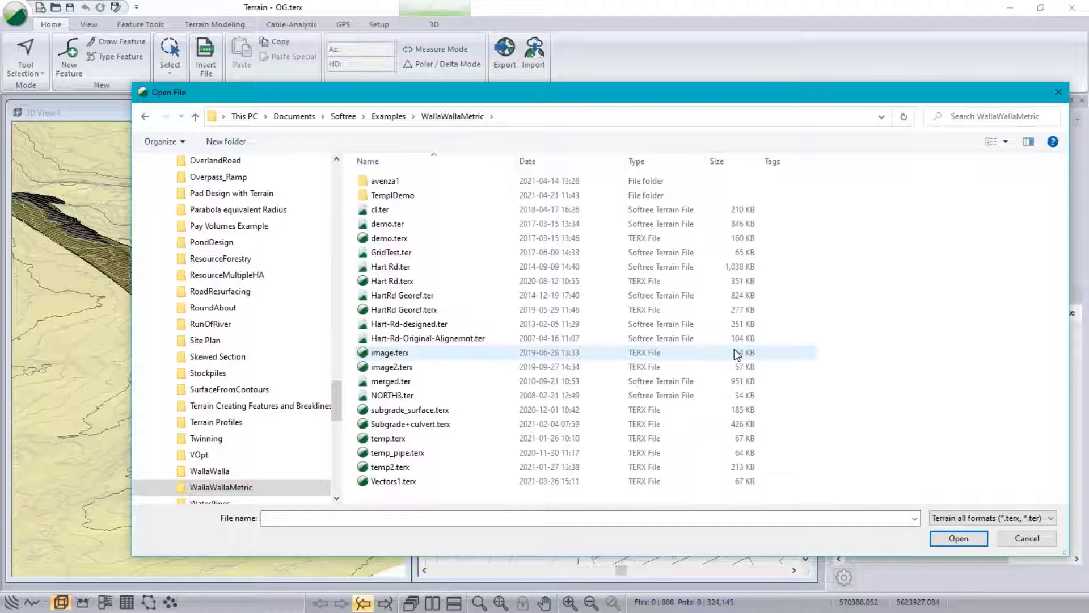
click(783, 281)
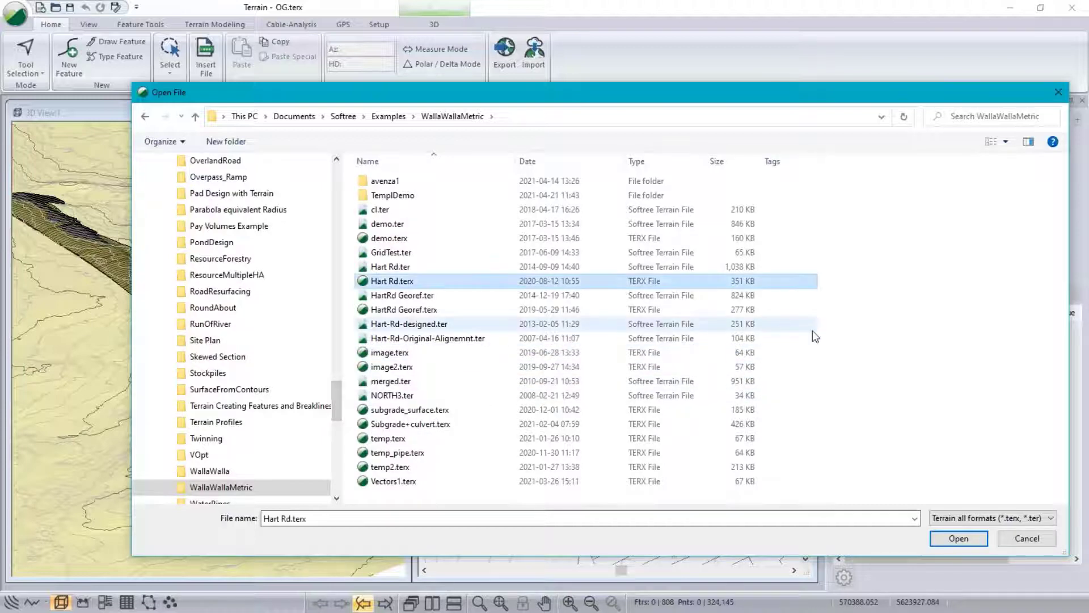
click(959, 538)
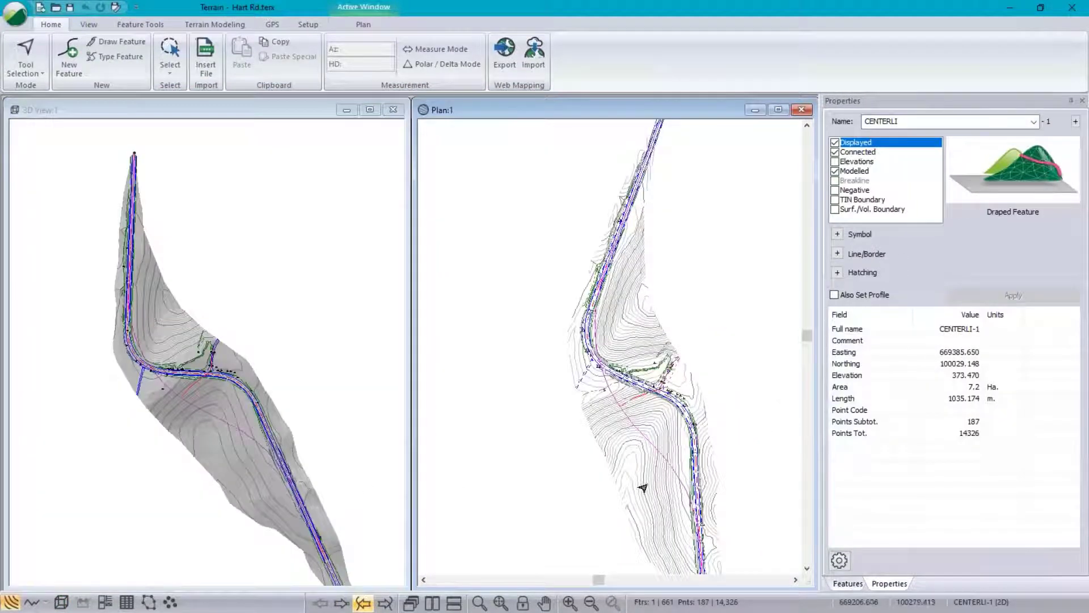
Inspect the road bend in the 3D view and maximize the 3D window.
drag(301, 507, 220, 519)
scroll(183, 415, up, 2)
scroll(228, 379, up, 5)
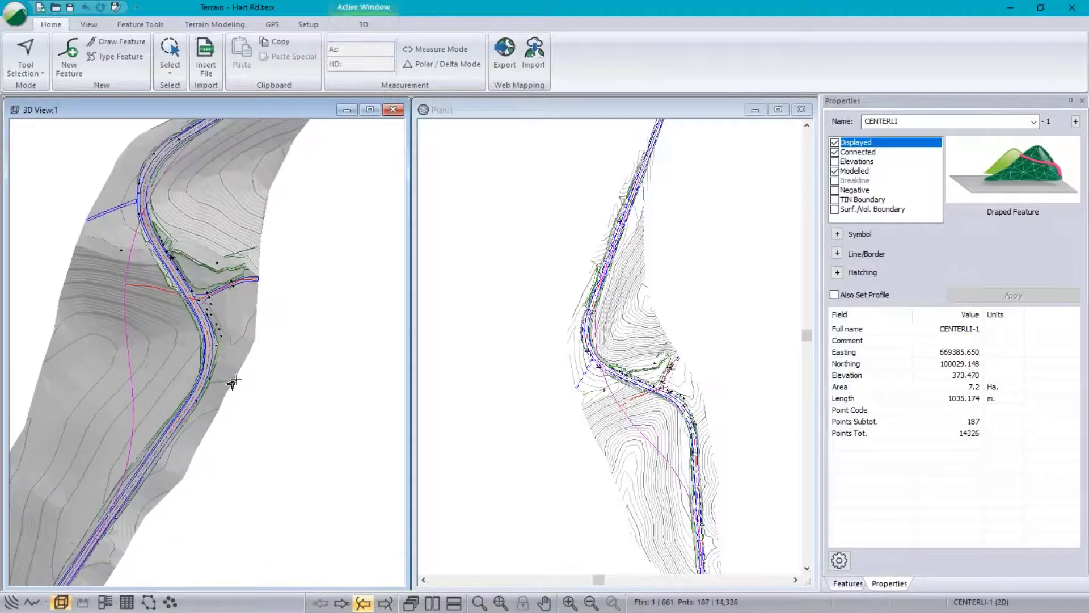
drag(228, 379, 250, 455)
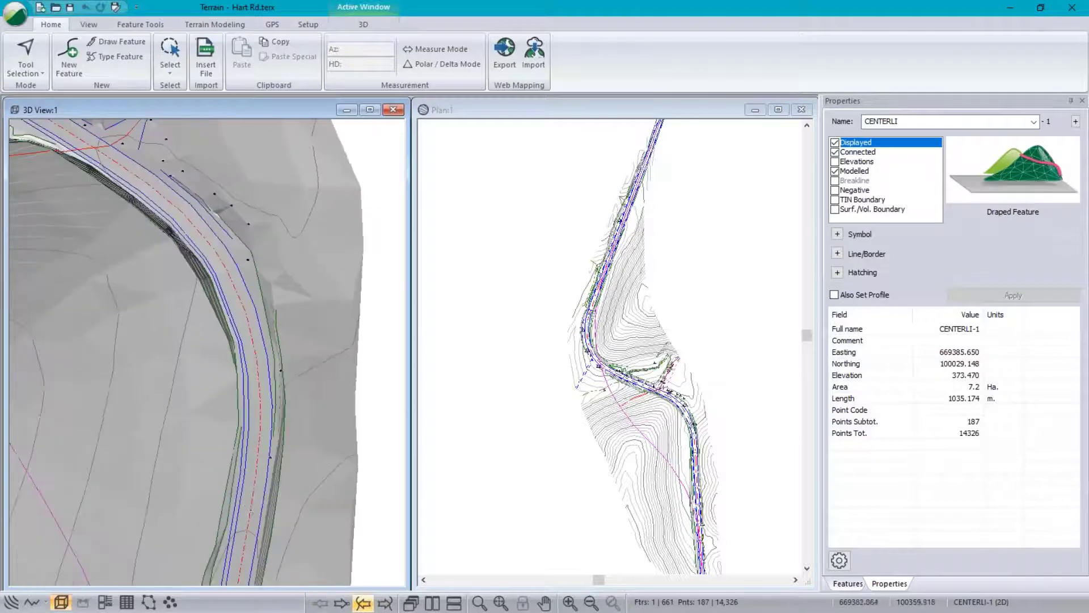
drag(258, 511, 257, 462)
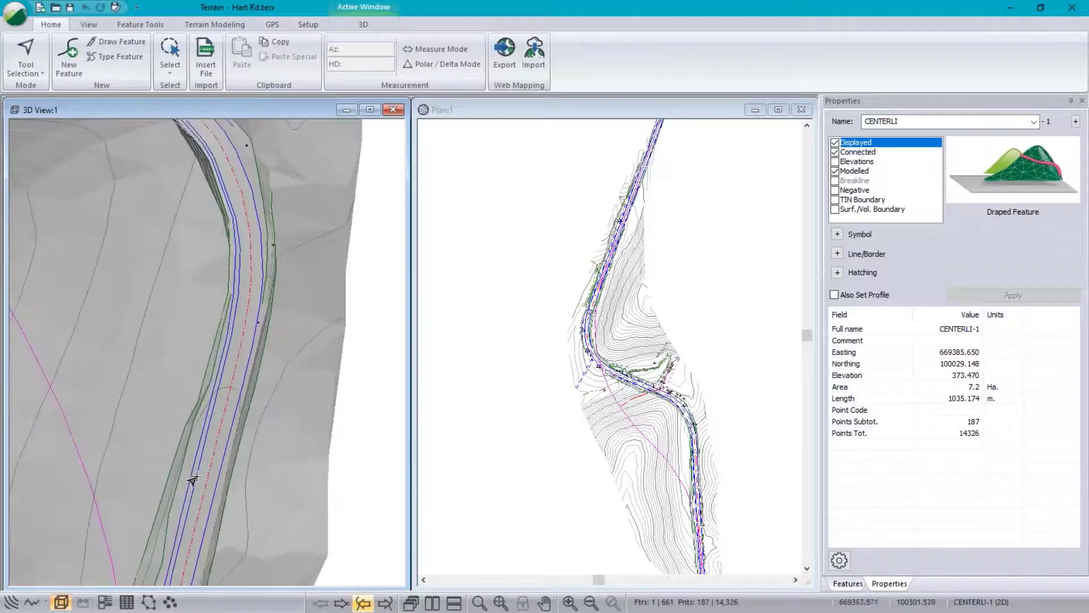
mouse_move(185, 474)
mouse_down()
mouse_move(195, 419)
mouse_move(204, 433)
mouse_move(200, 508)
mouse_move(180, 520)
mouse_move(151, 455)
mouse_move(219, 442)
mouse_move(233, 493)
mouse_move(195, 522)
mouse_move(151, 518)
mouse_move(186, 492)
mouse_up()
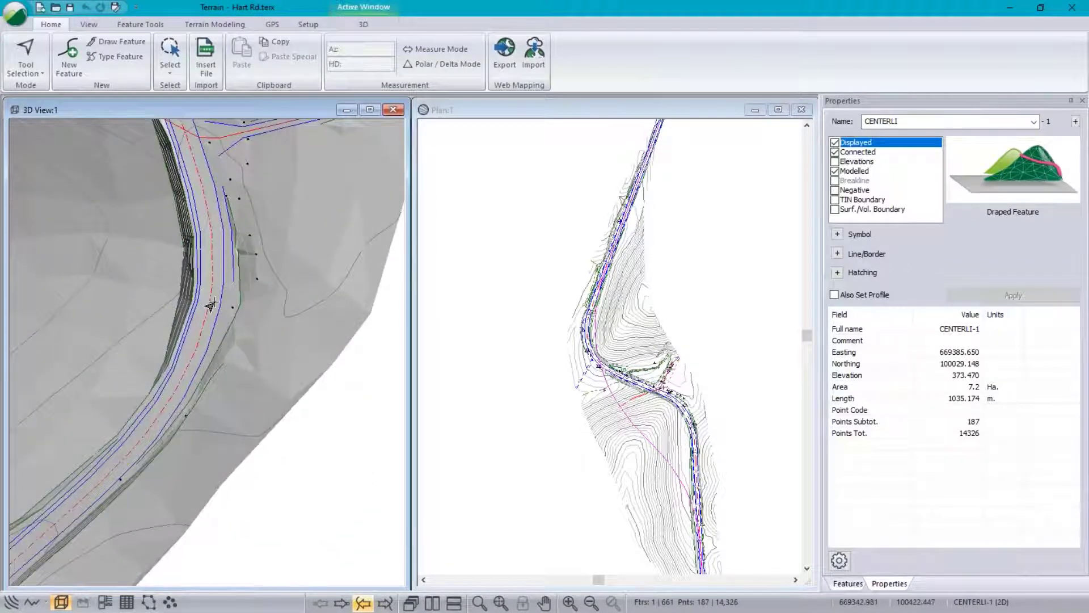
double_click(278, 111)
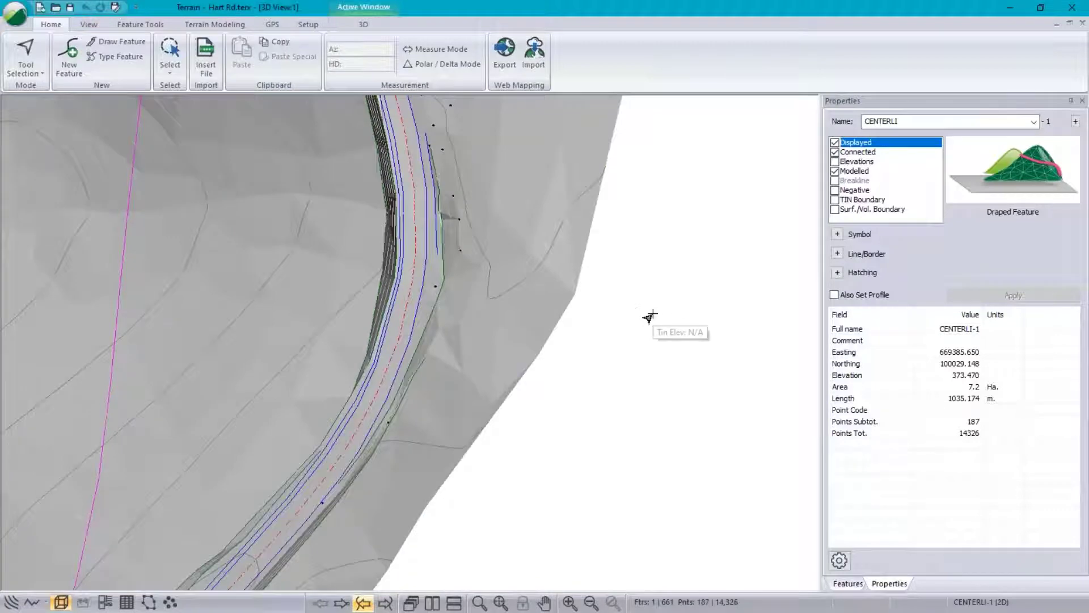
Accept the active 3D window options with Track Mouse enabled.
middle_drag(515, 449, 360, 238)
right_click(362, 238)
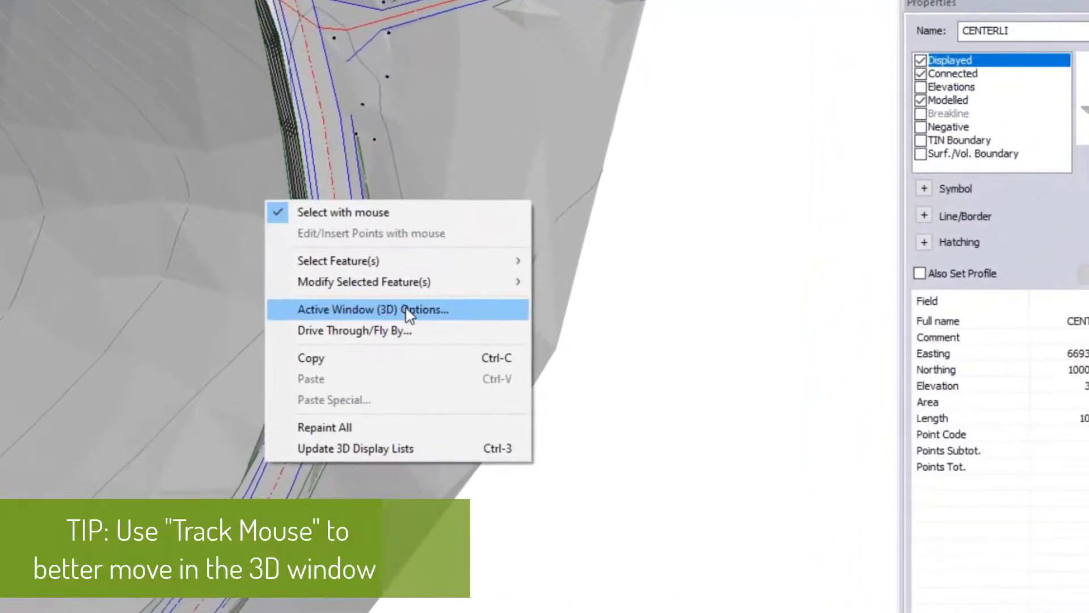
click(406, 310)
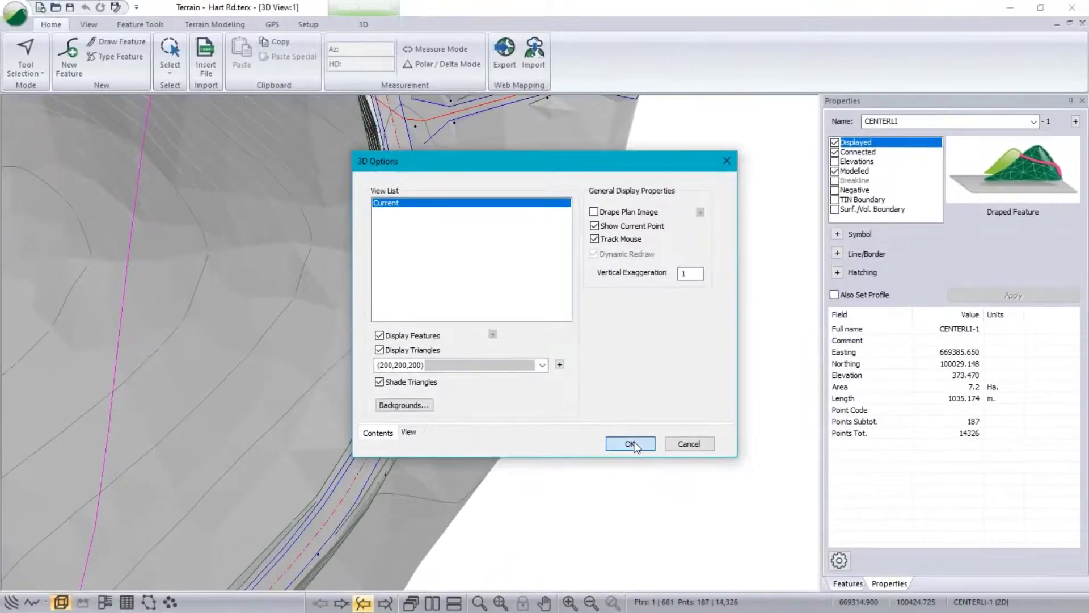
click(631, 443)
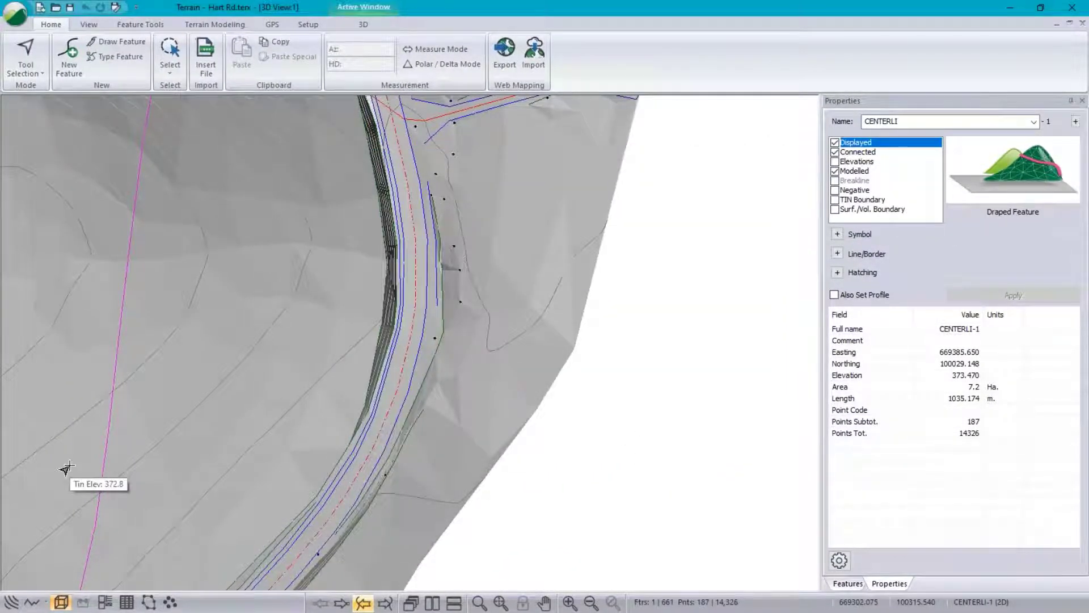
Select the contour beside the road bend, check the surface elevation along it, and clear the selection.
click(466, 240)
click(523, 225)
middle_drag(523, 279, 406, 345)
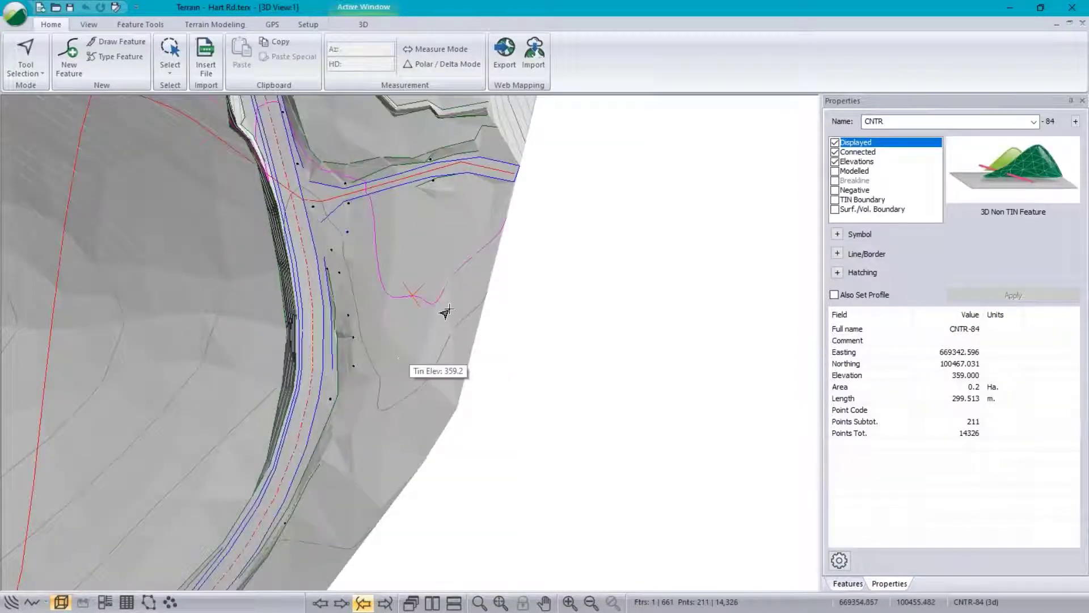
mouse_move(405, 302)
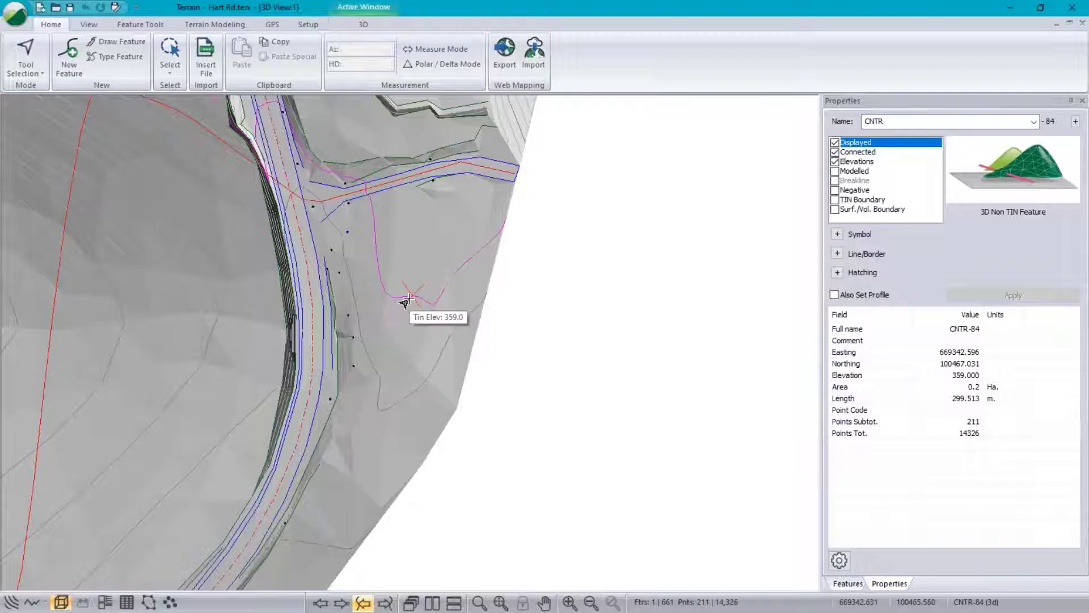
key(Delete)
Examine the road corridor, side-road junction and adjacent slopes in the 3D view from several angles and distances.
drag(412, 330, 366, 301)
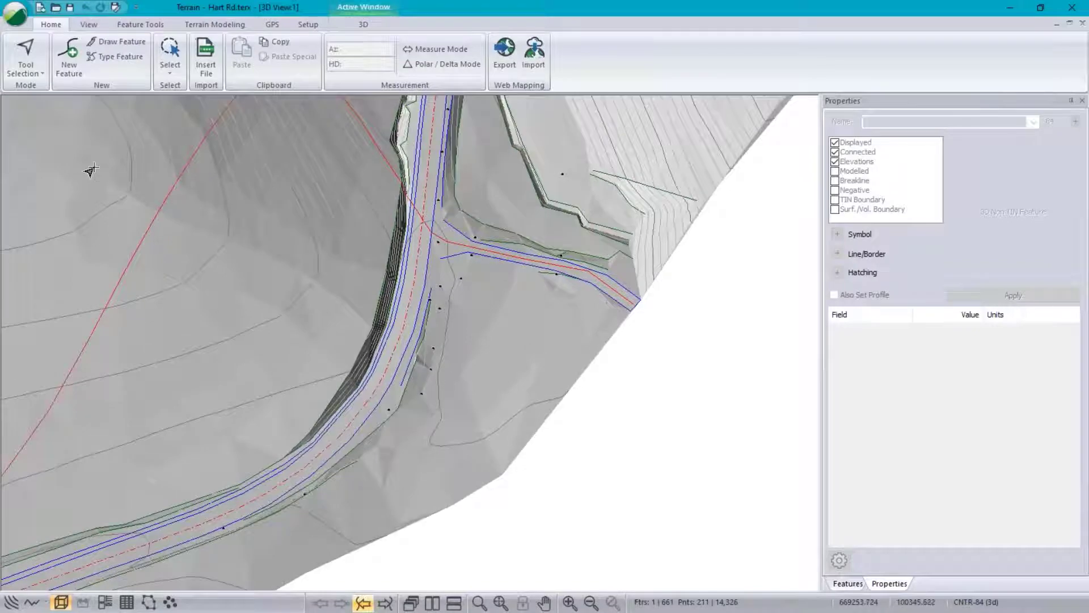
mouse_move(91, 171)
drag(91, 171, 399, 295)
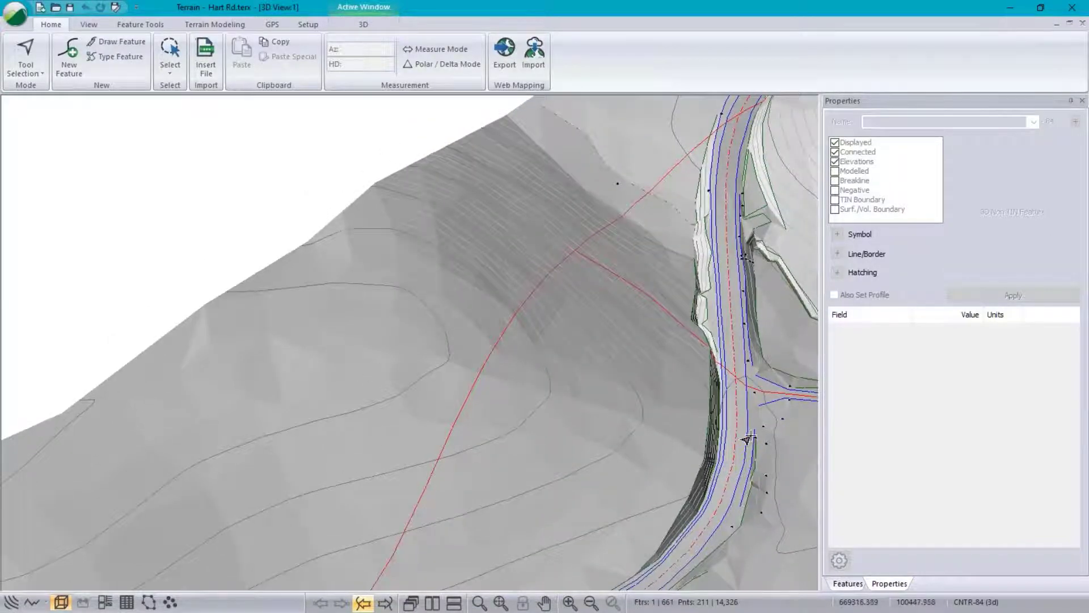
scroll(748, 439, down, 5)
drag(740, 441, 605, 460)
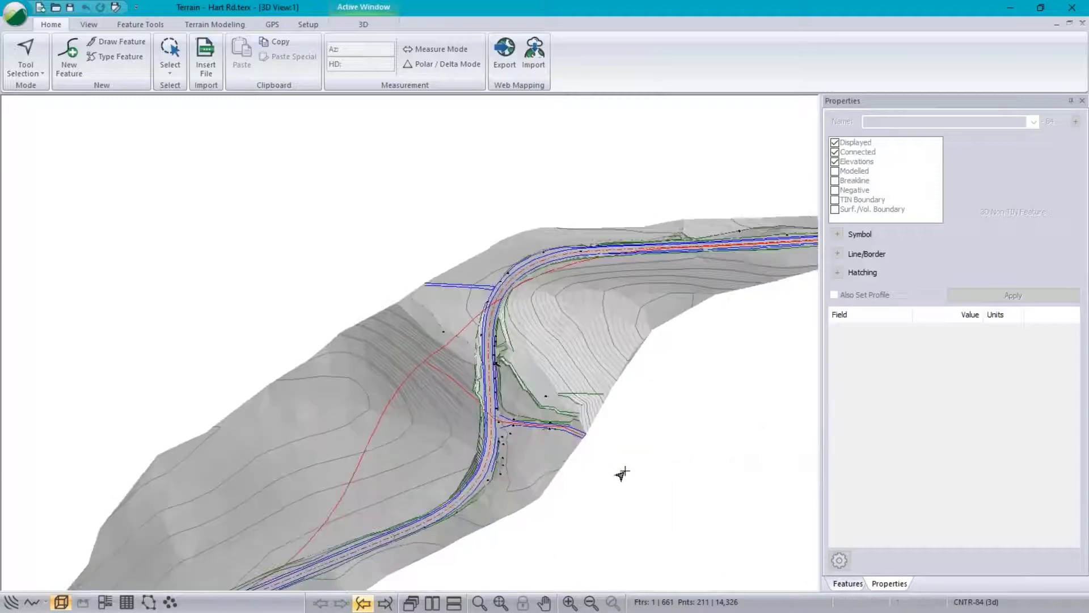
drag(476, 493, 506, 189)
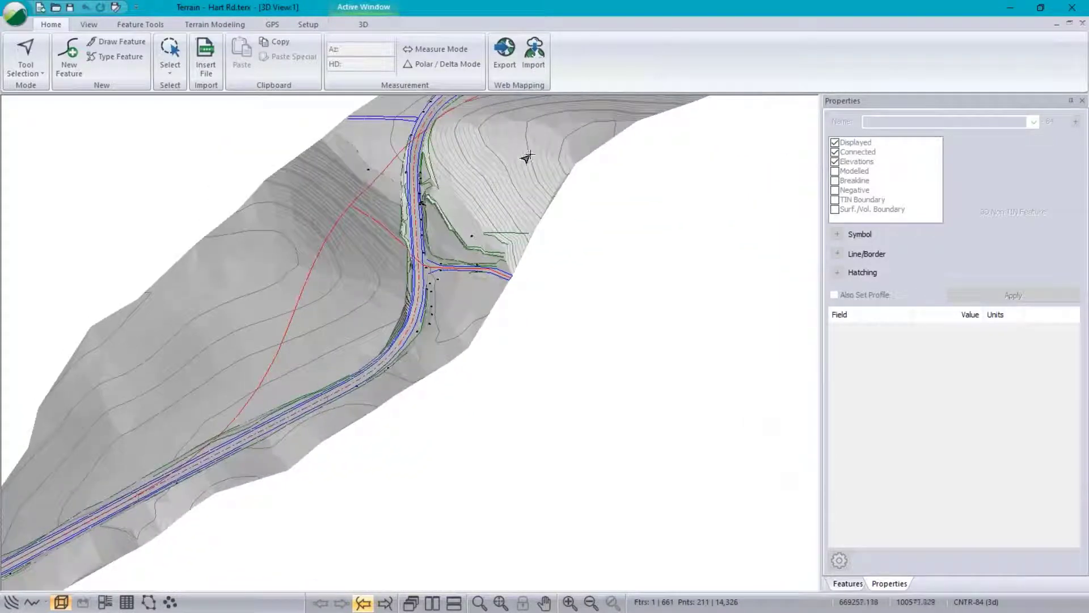
middle_drag(532, 151, 452, 413)
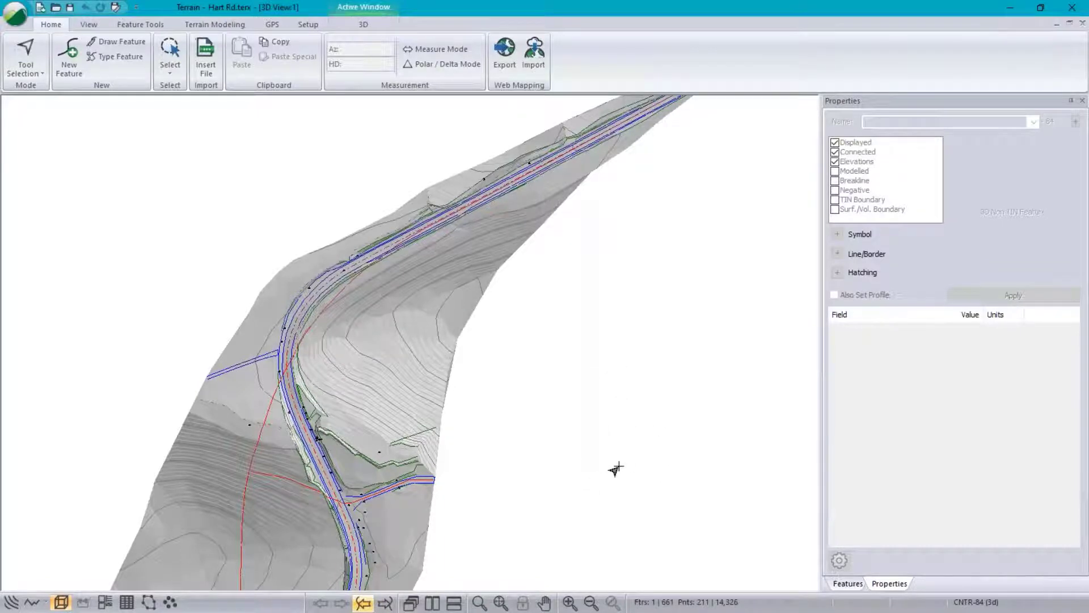
drag(616, 470, 95, 453)
drag(724, 500, 686, 493)
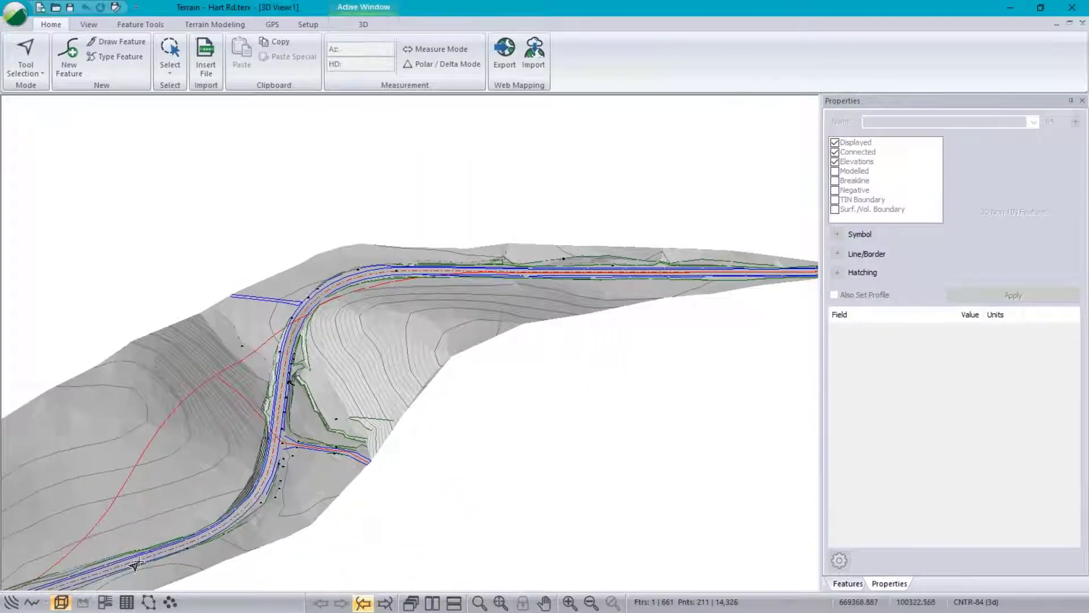
mouse_move(452, 340)
mouse_down()
mouse_move(494, 314)
mouse_move(474, 304)
mouse_move(455, 359)
mouse_move(450, 333)
mouse_up()
scroll(433, 322, up, 6)
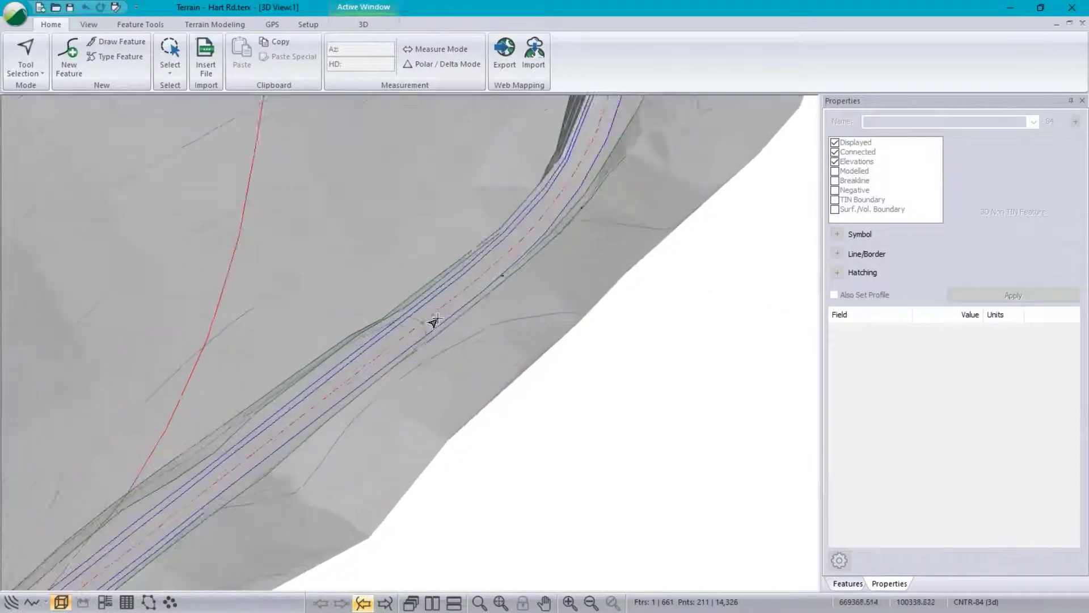
scroll(436, 318, down, 5)
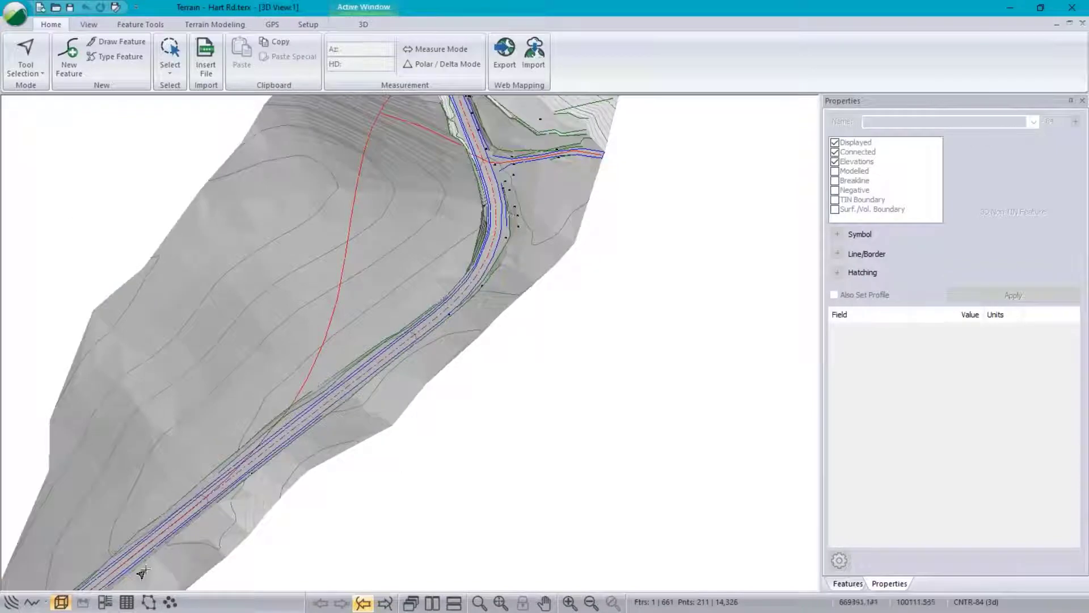
Arrange the 3D and plan windows side by side and make the plan window active.
click(433, 602)
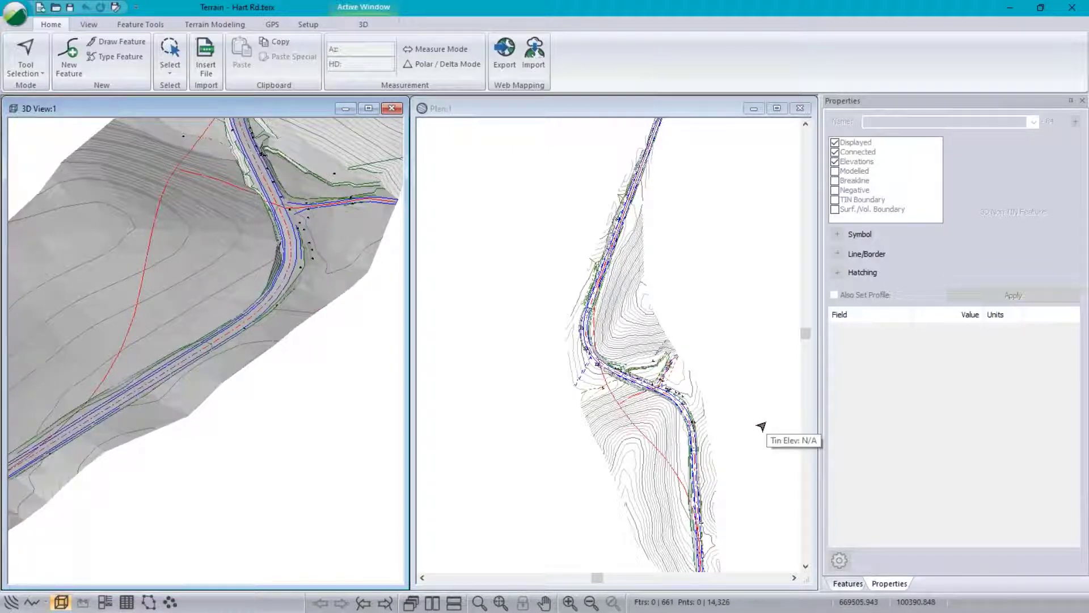
click(684, 449)
Select the features around the road bend in the plan view and turn off their Breakline property.
scroll(648, 374, up, 5)
scroll(647, 374, up, 4)
scroll(655, 372, down, 3)
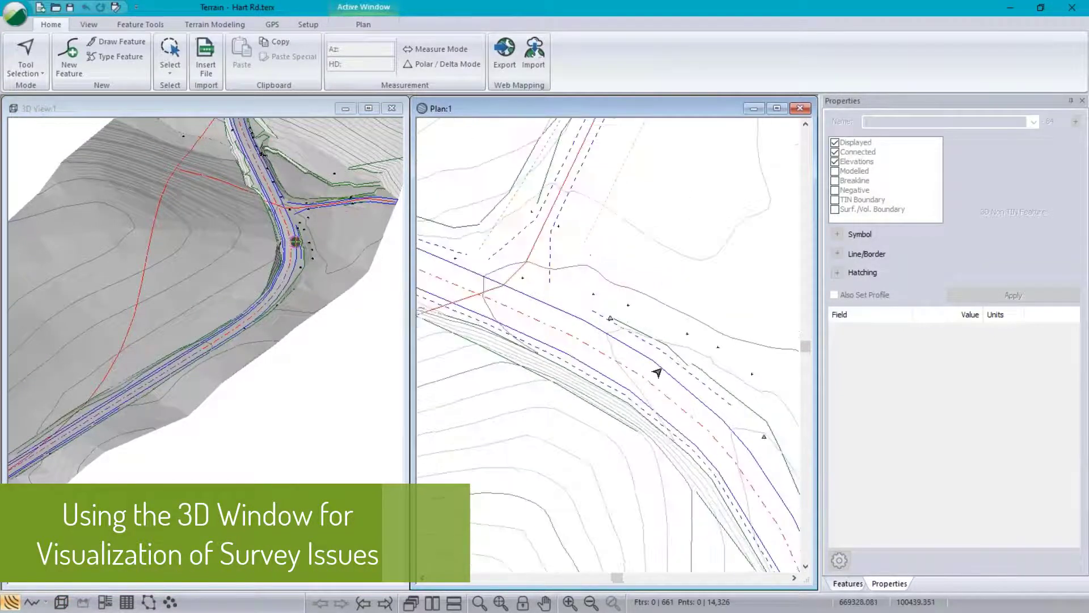
drag(588, 253, 690, 562)
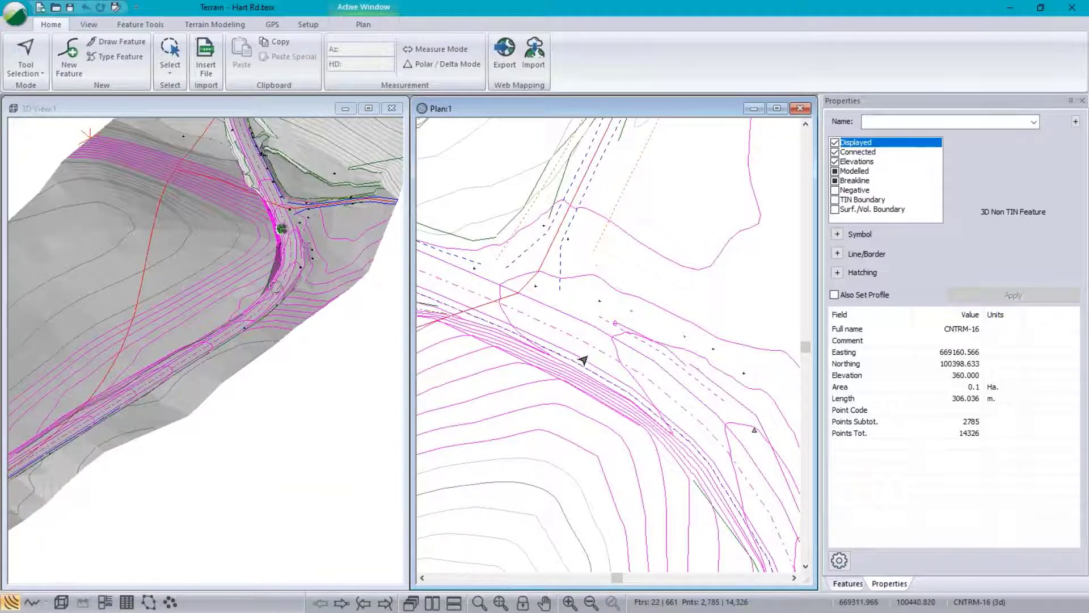
click(835, 181)
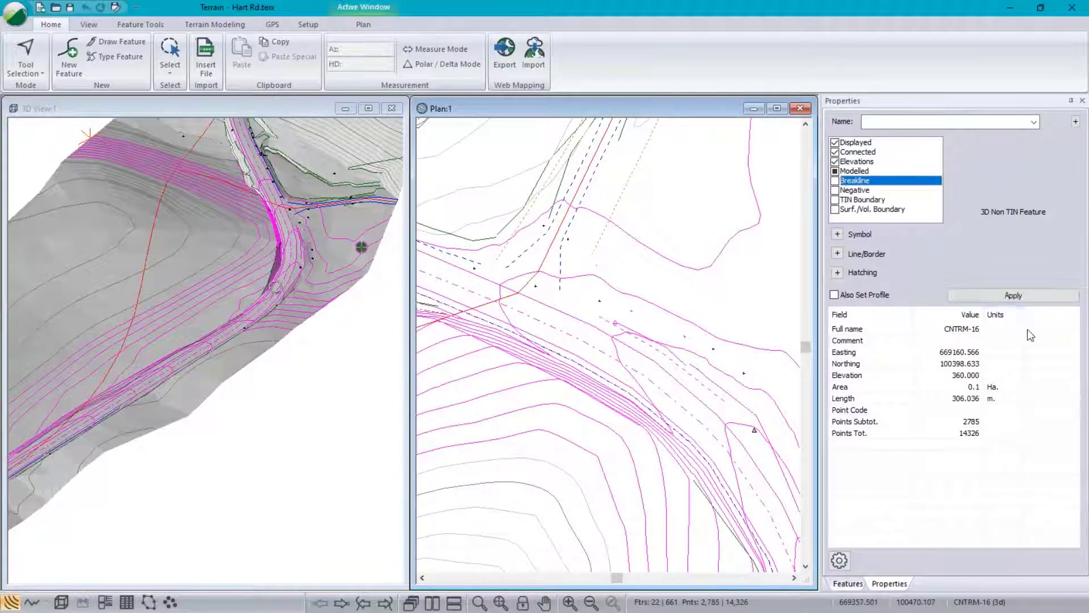
click(1023, 296)
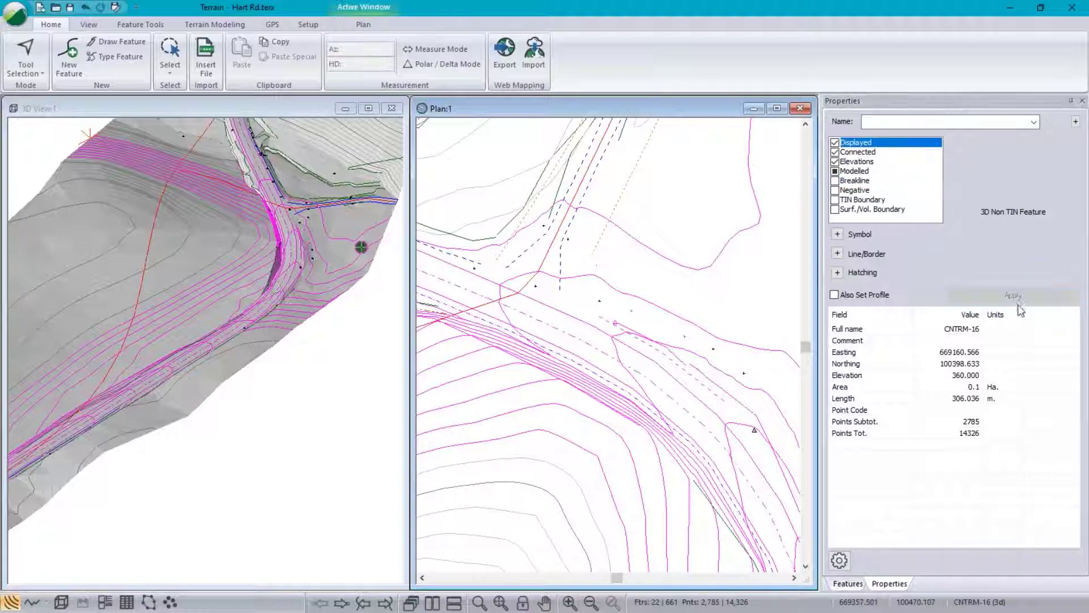
Regenerate the terrain's TIN and contours from the 3D window, keeping a 75.00 maximum side length and major contour interval of 5.
click(248, 347)
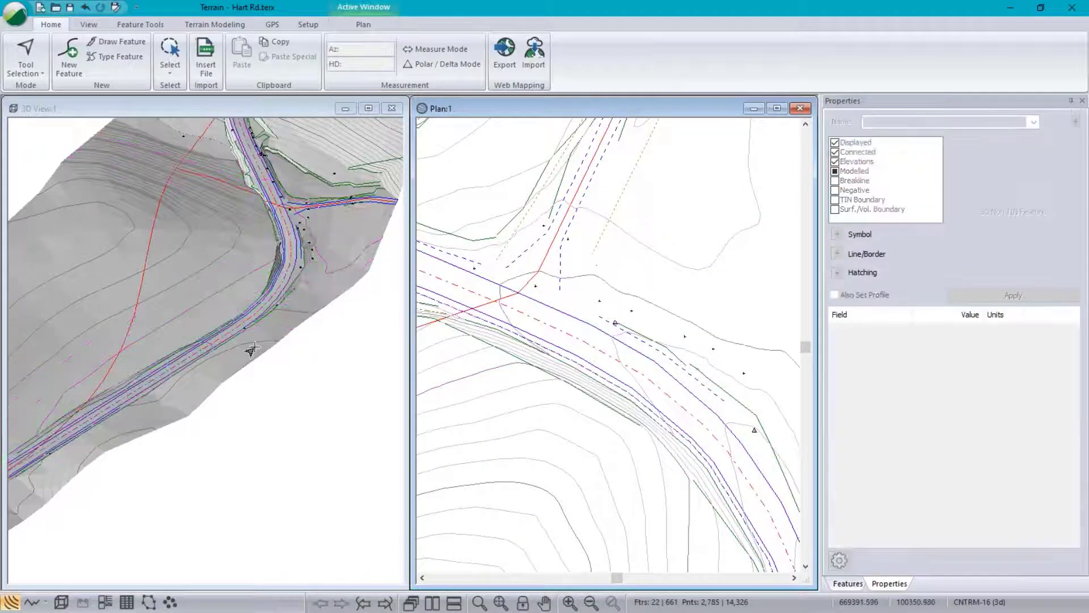
right_click(256, 342)
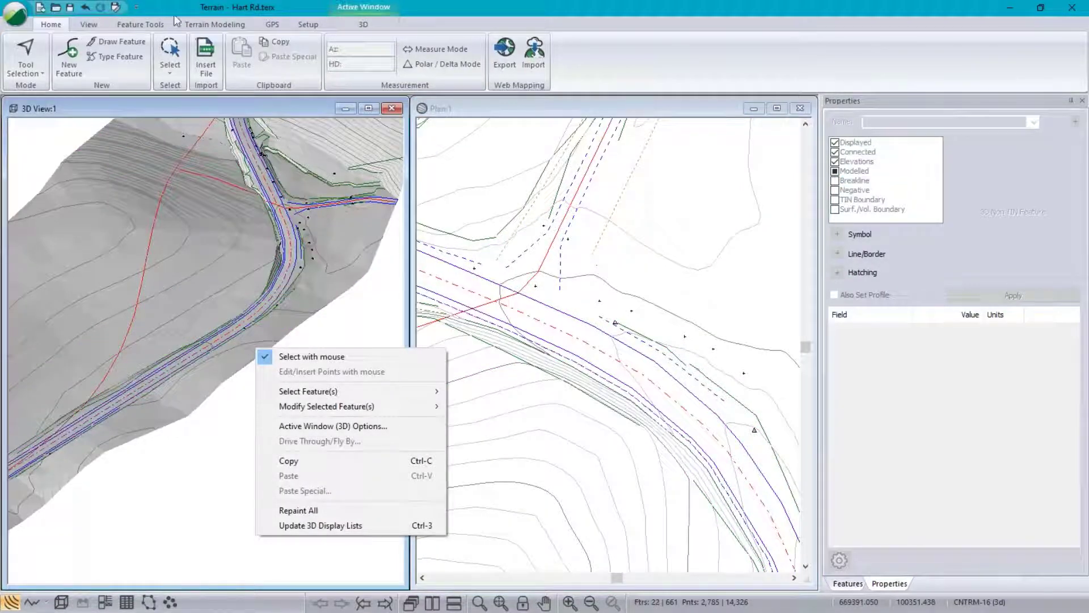
click(211, 24)
click(23, 54)
click(40, 100)
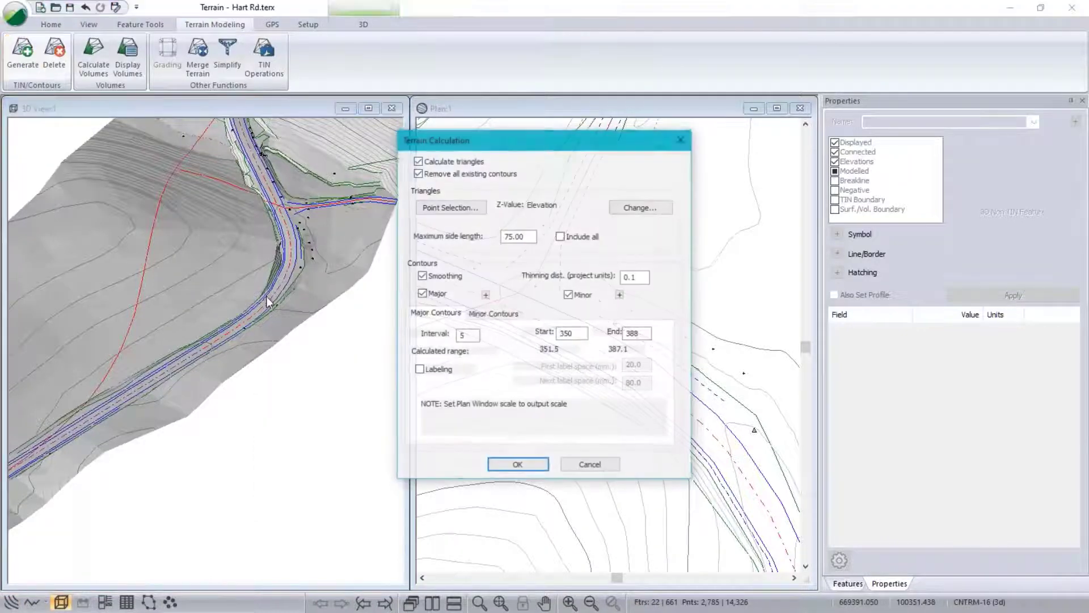
click(518, 466)
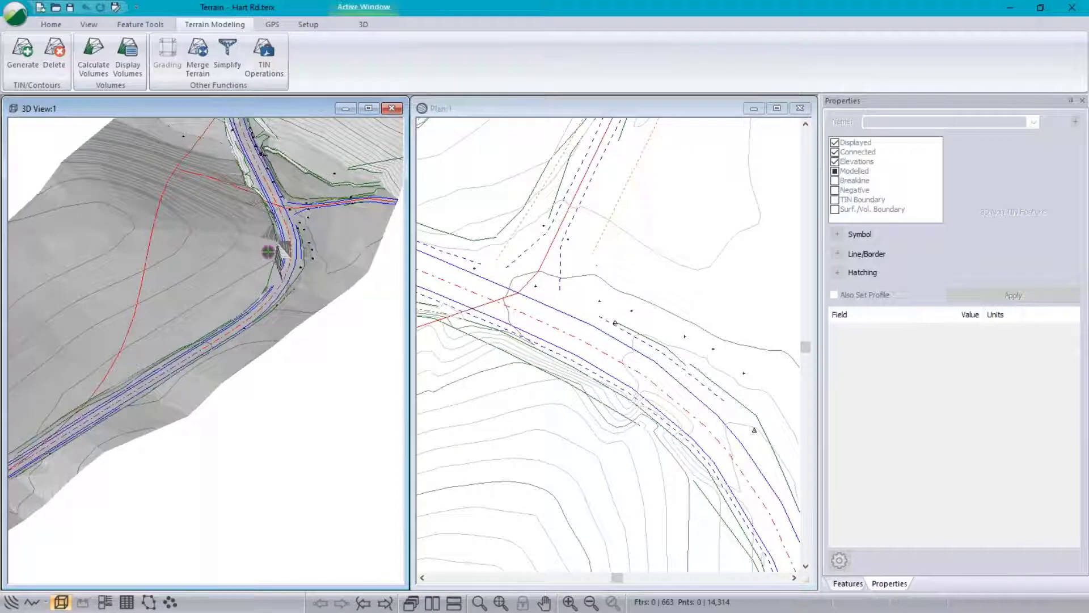
Examine the regenerated contours and surface at the road bend in both plan and 3D views, highlighting a contour for comparison.
scroll(677, 454, down, 2)
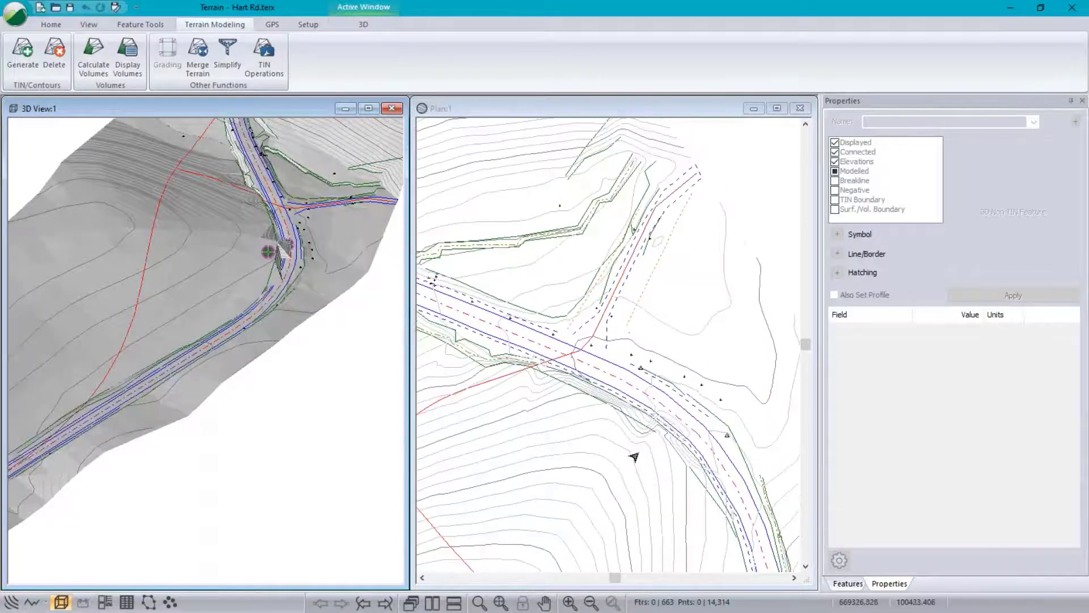
click(655, 523)
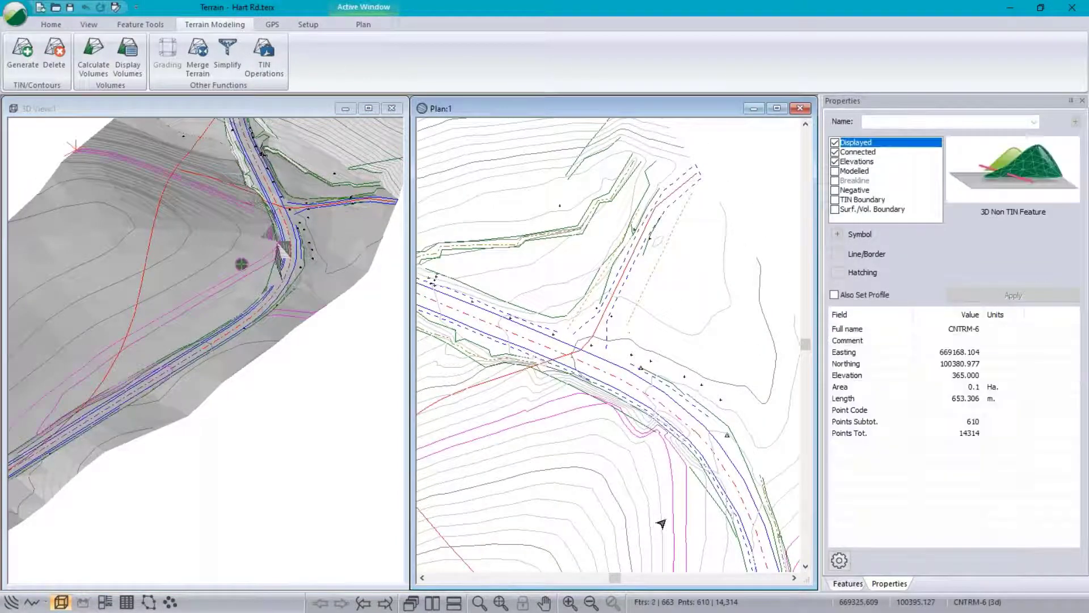
scroll(650, 432, up, 2)
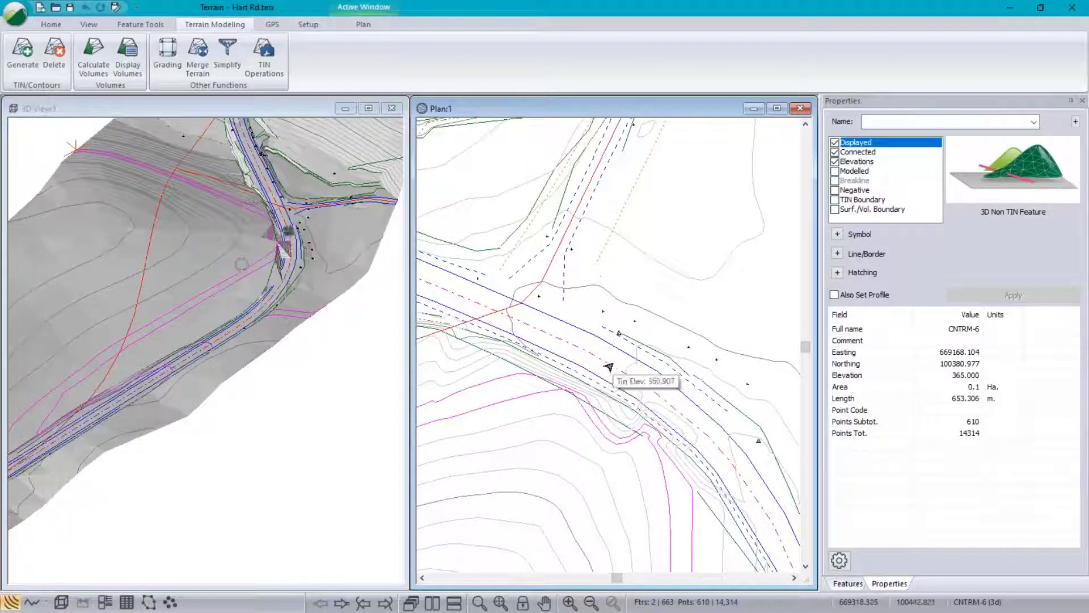
click(296, 369)
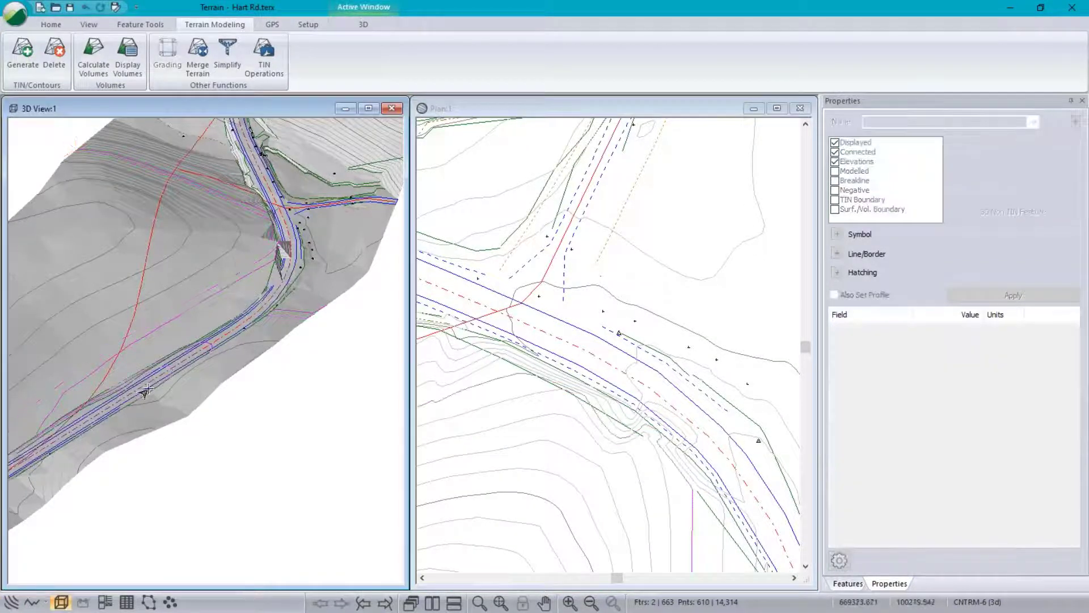
middle_drag(148, 390, 202, 350)
middle_drag(328, 276, 206, 336)
drag(208, 293, 199, 328)
scroll(196, 330, up, 5)
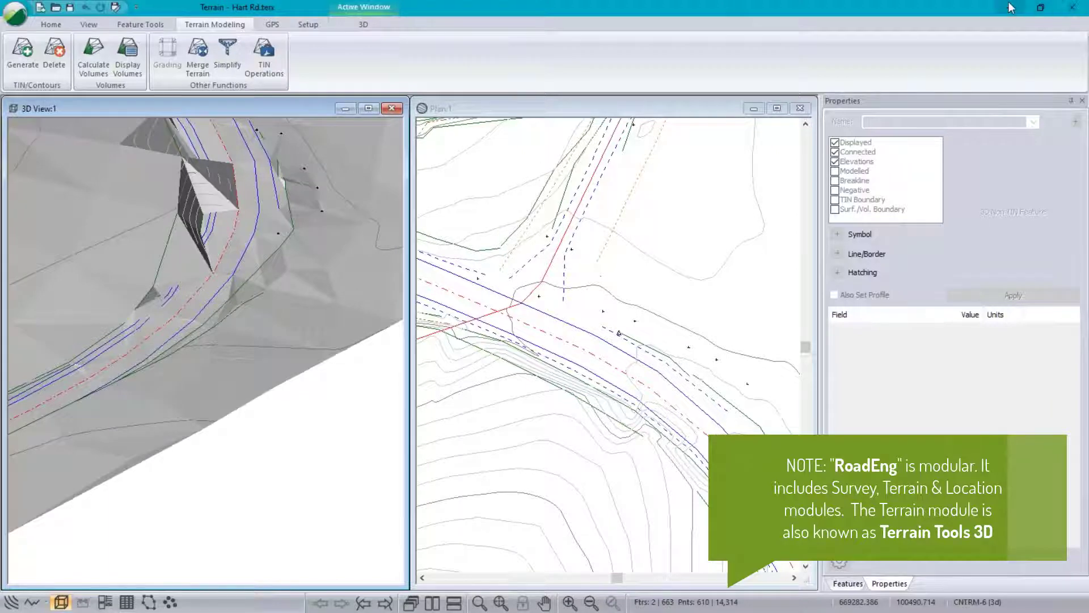
Close the Terrain module and open the recent design 3Dwebinar.dsnx in the Location module.
click(1073, 8)
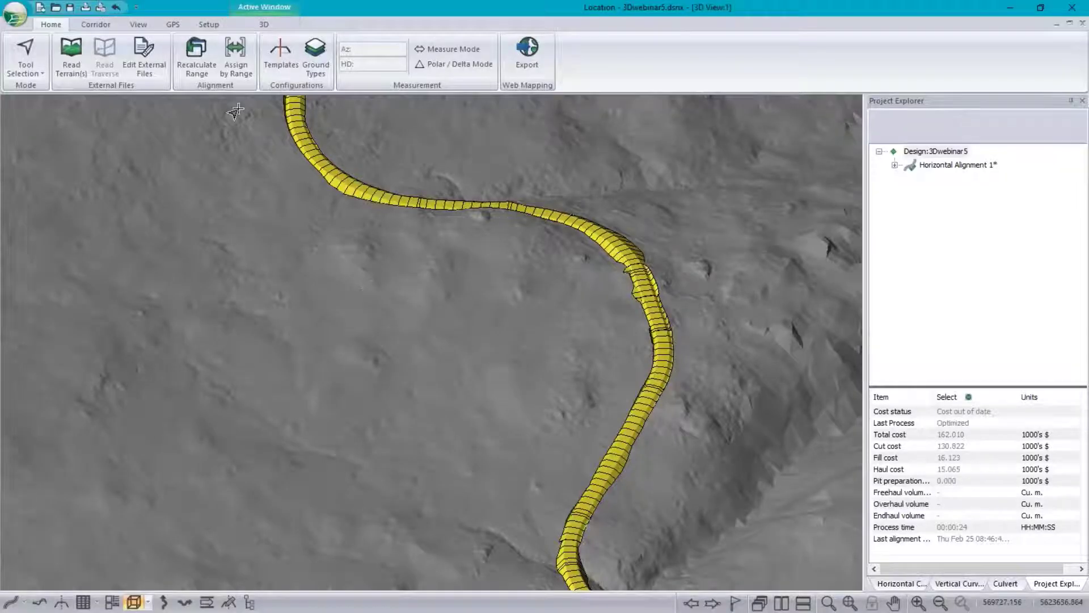
click(15, 18)
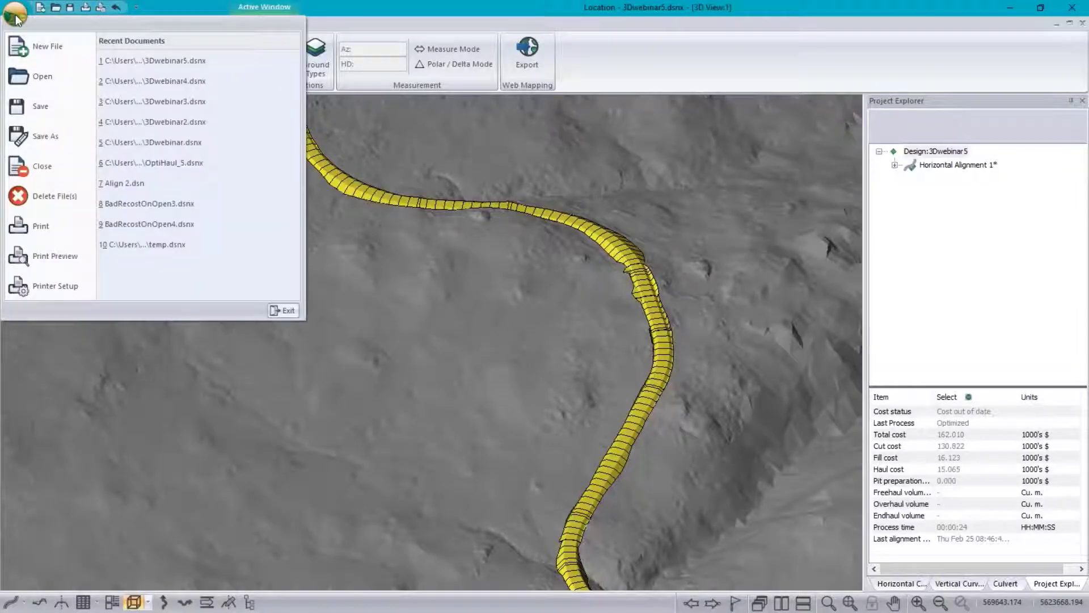
click(164, 141)
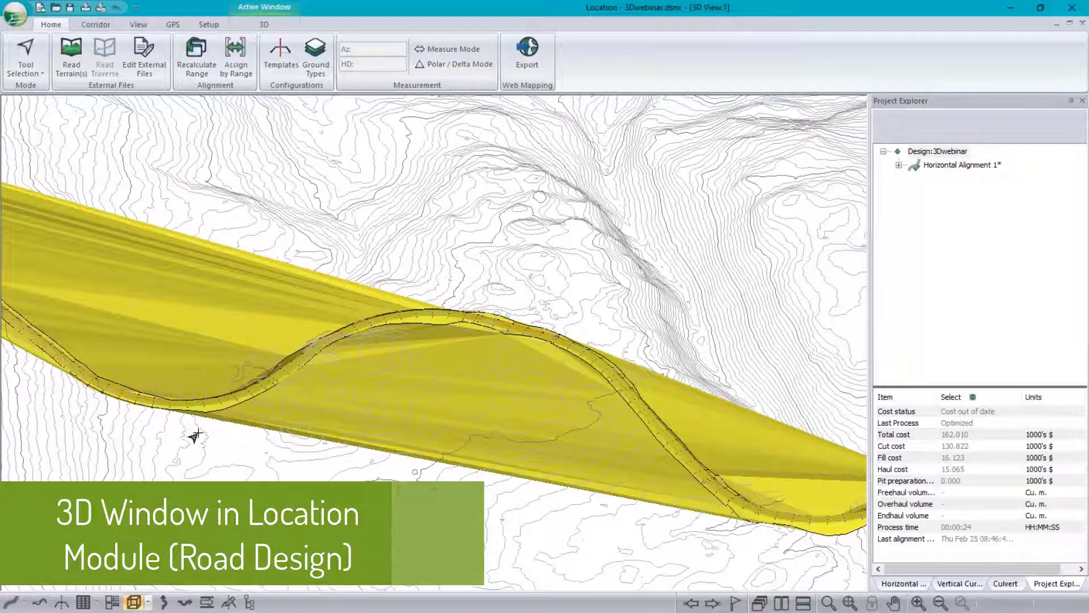
Minimize the 3D and profile windows and arrange the section and plan windows side by side.
click(1057, 25)
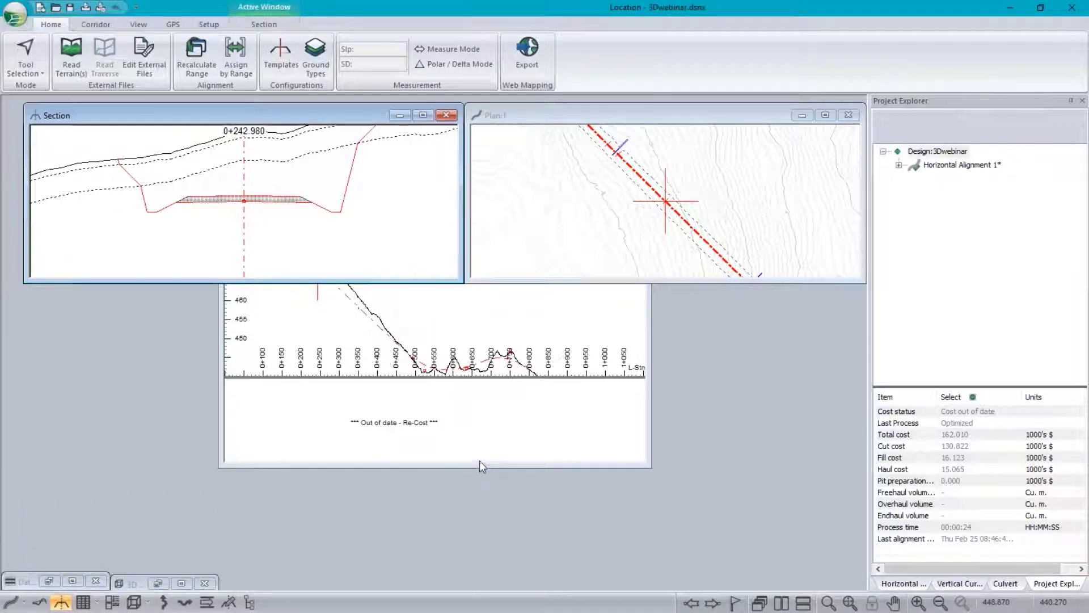
click(582, 439)
click(588, 235)
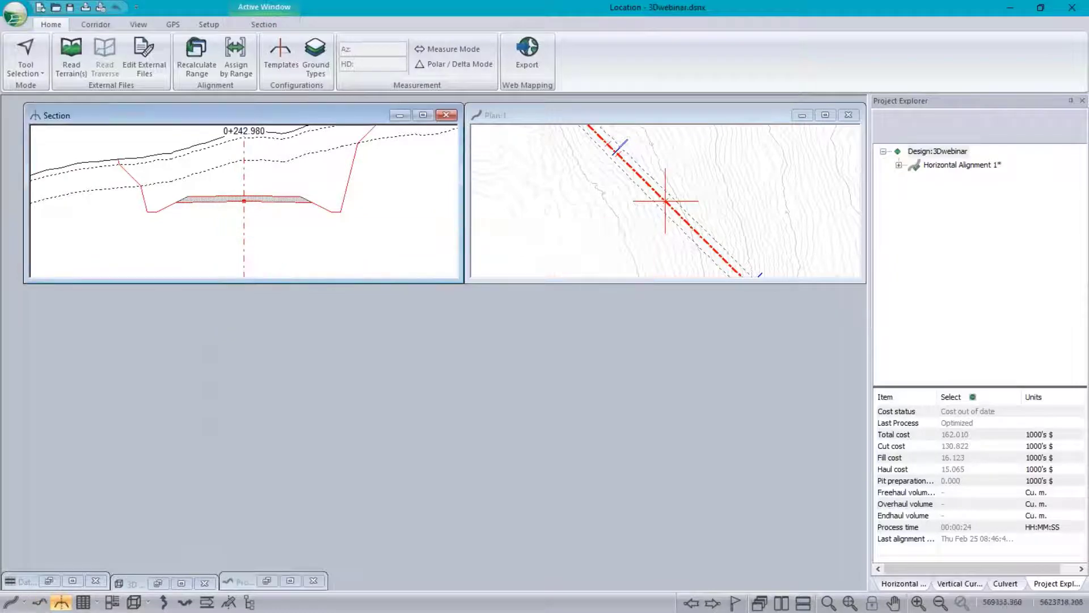
click(781, 603)
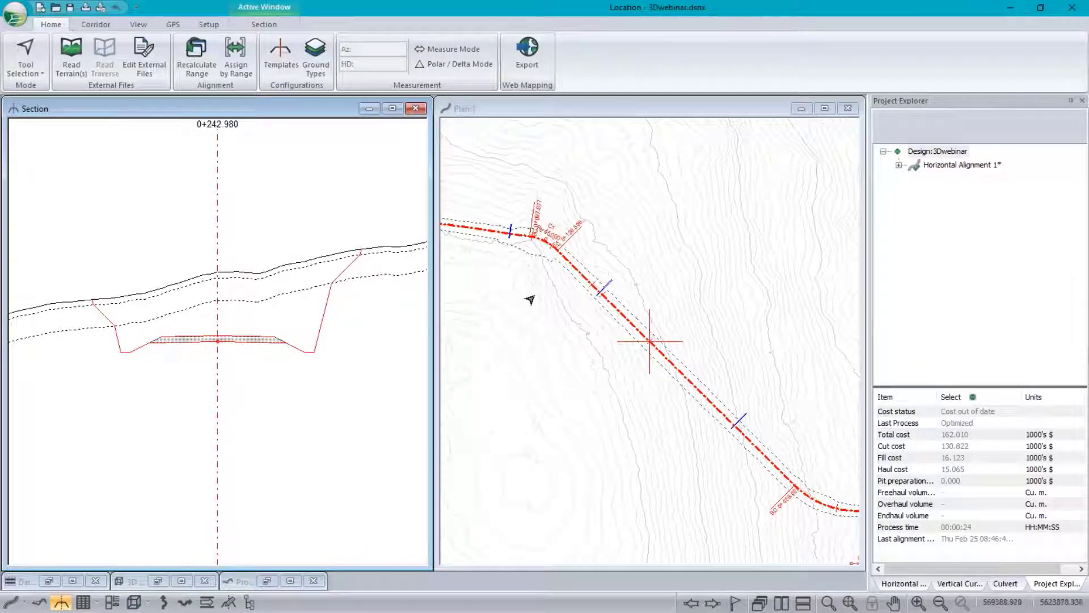
Make station 0+110.000 on the curve current in the plan and inspect its long cut slope in the section window.
click(542, 241)
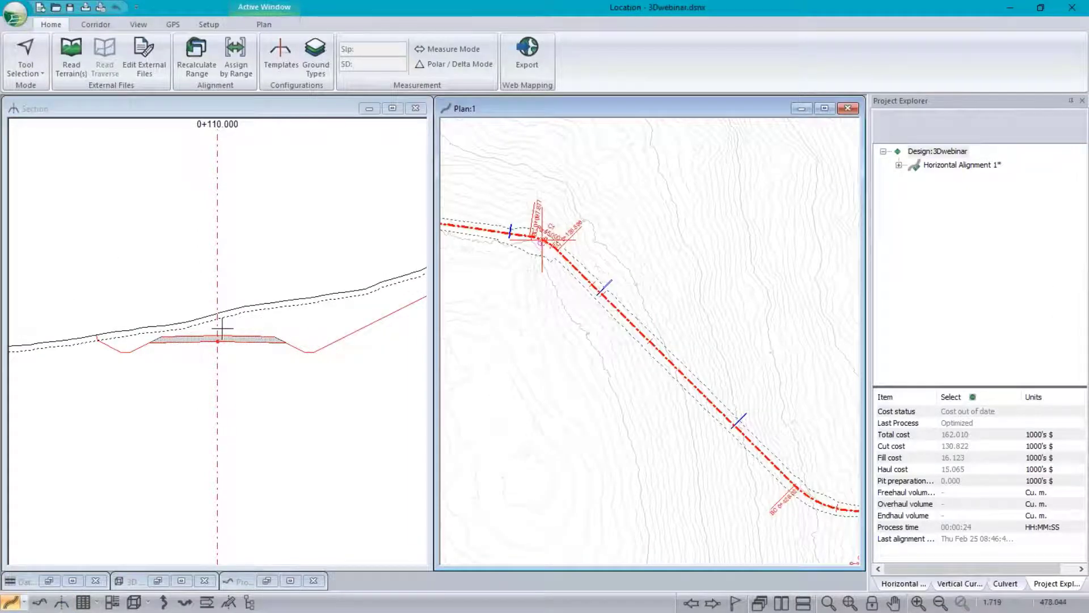
middle_drag(261, 325, 155, 374)
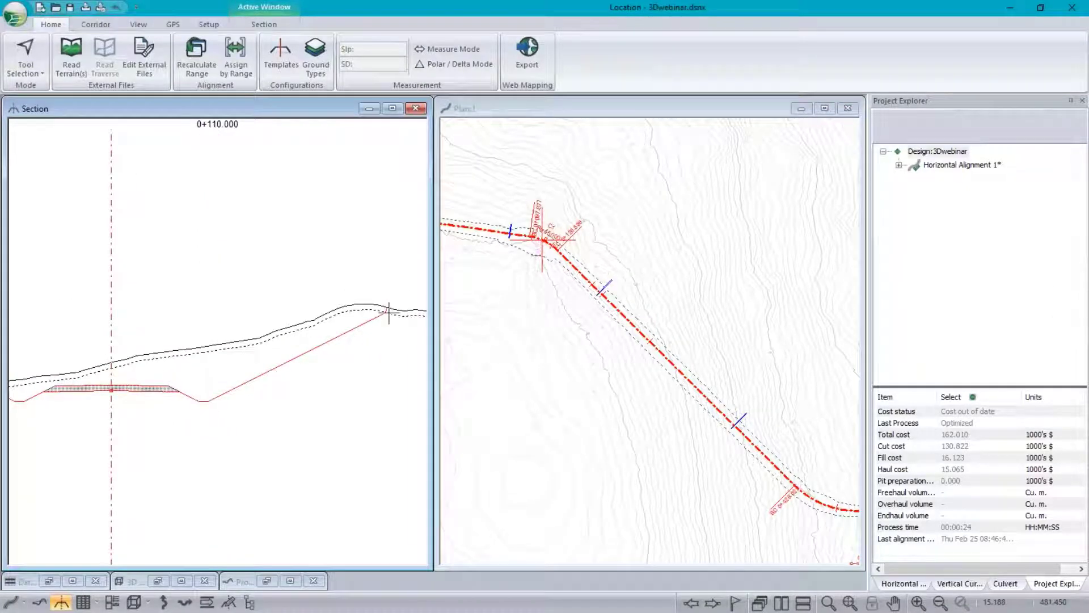
scroll(546, 237, up, 3)
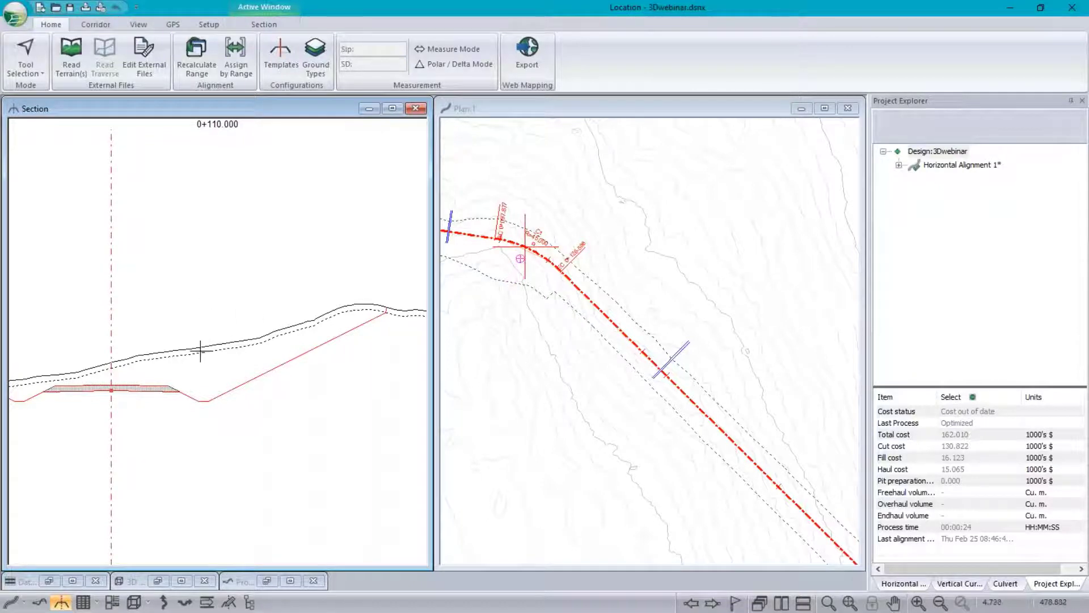
scroll(200, 347, down, 1)
middle_drag(190, 354, 230, 328)
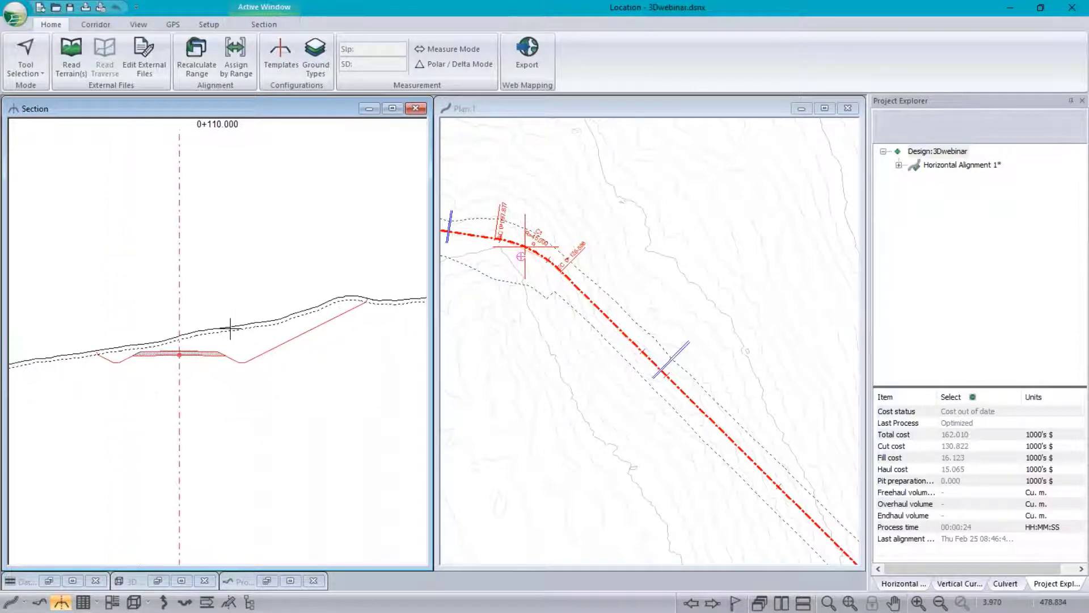
Restore the 3D window, open its 3D options and compare the display settings of the Current and OG.terx entries.
click(134, 602)
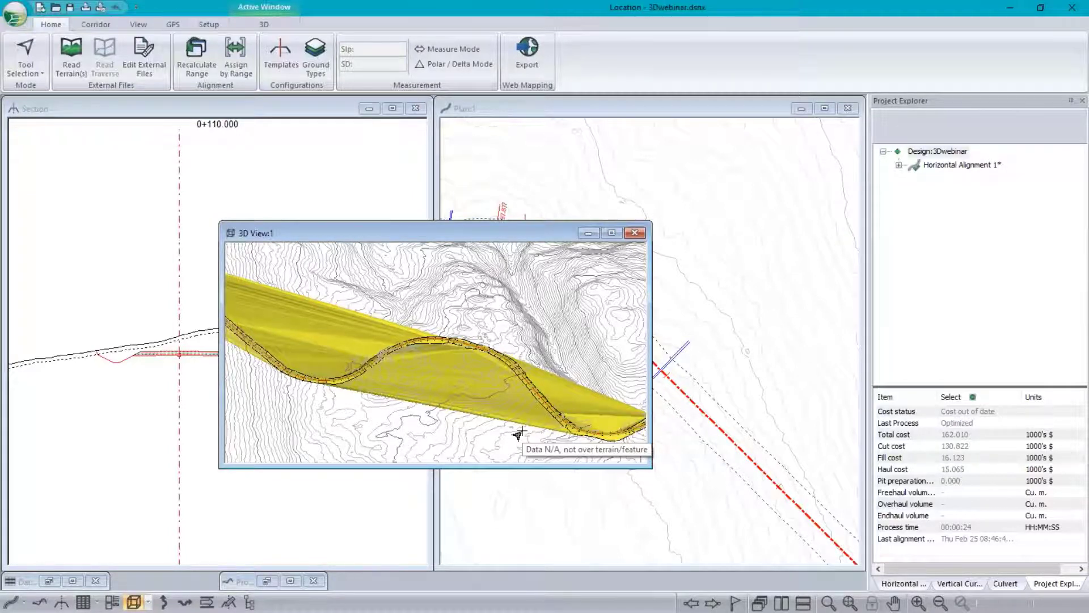
right_click(418, 301)
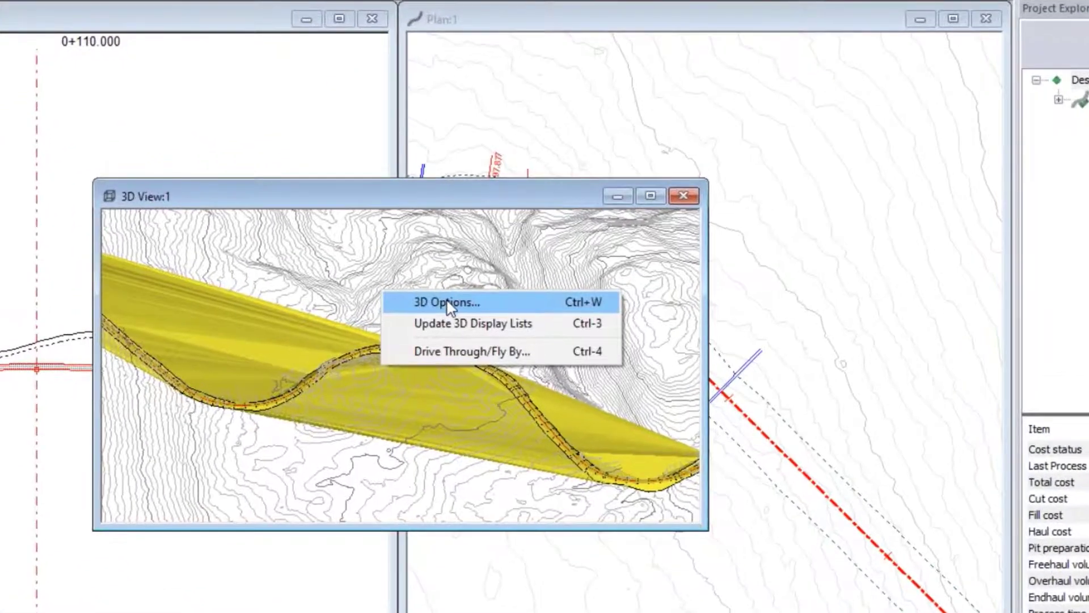
click(449, 302)
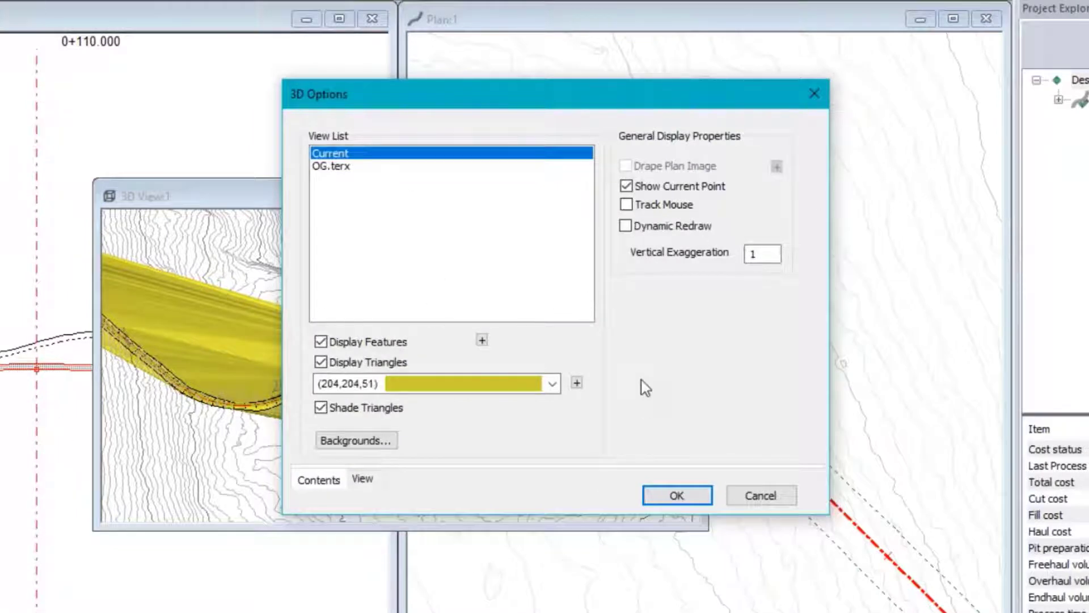
click(335, 170)
click(338, 156)
click(331, 167)
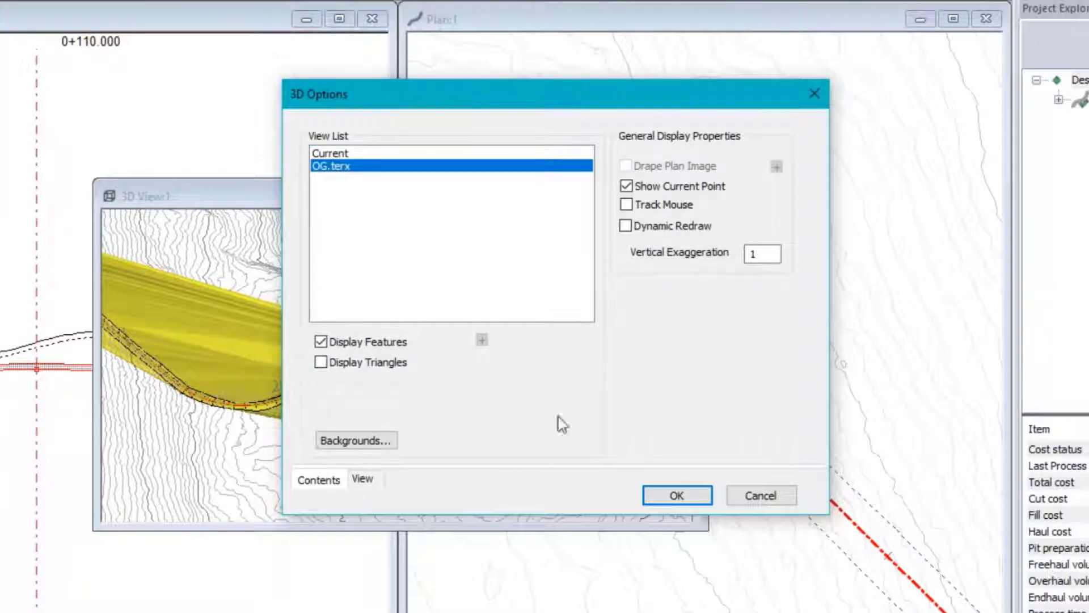
click(330, 153)
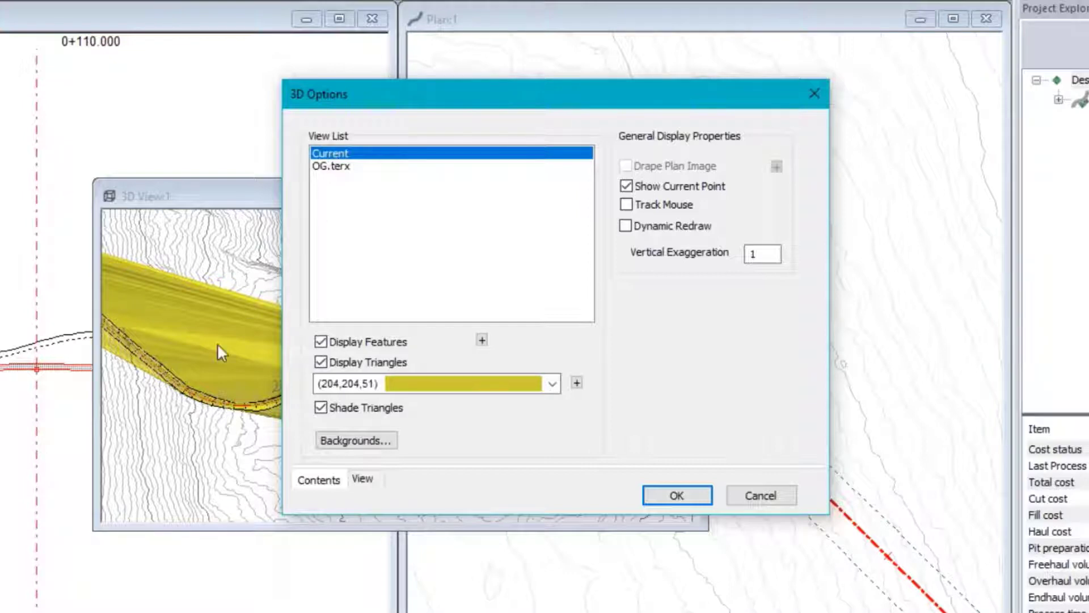
Enable Boundary and Connected sections in the Current design's 3D feature settings, accept the options and update the 3D display lists.
click(482, 341)
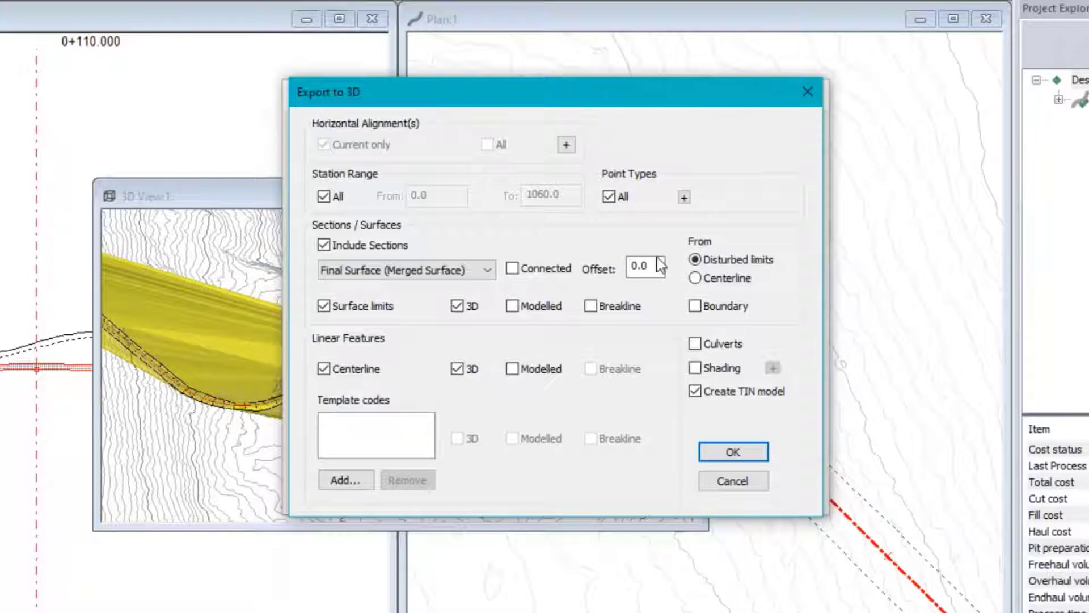
click(697, 309)
click(512, 269)
click(754, 454)
click(688, 498)
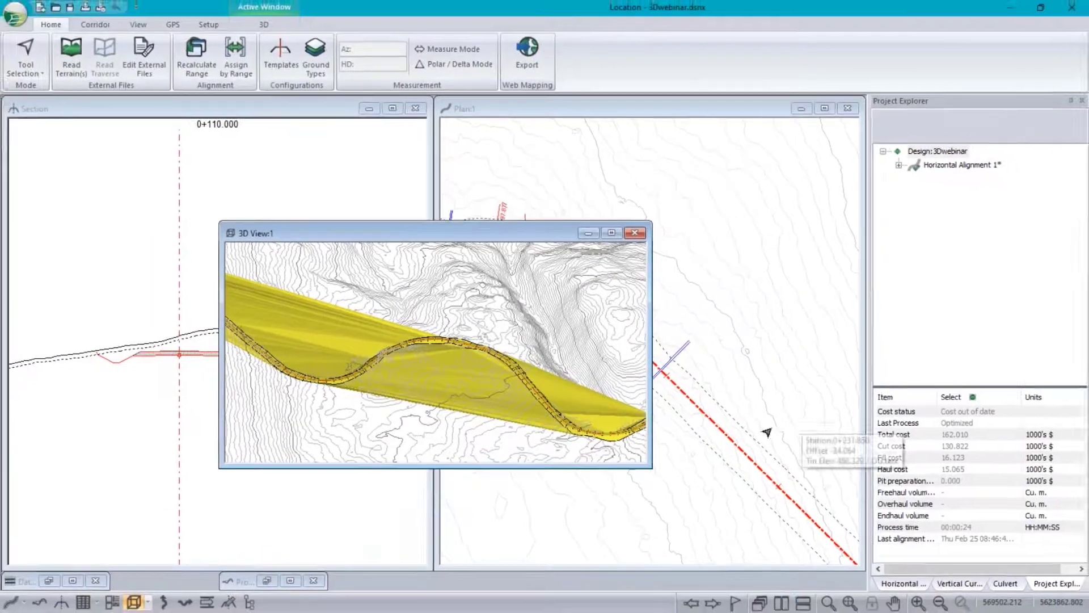
right_click(452, 364)
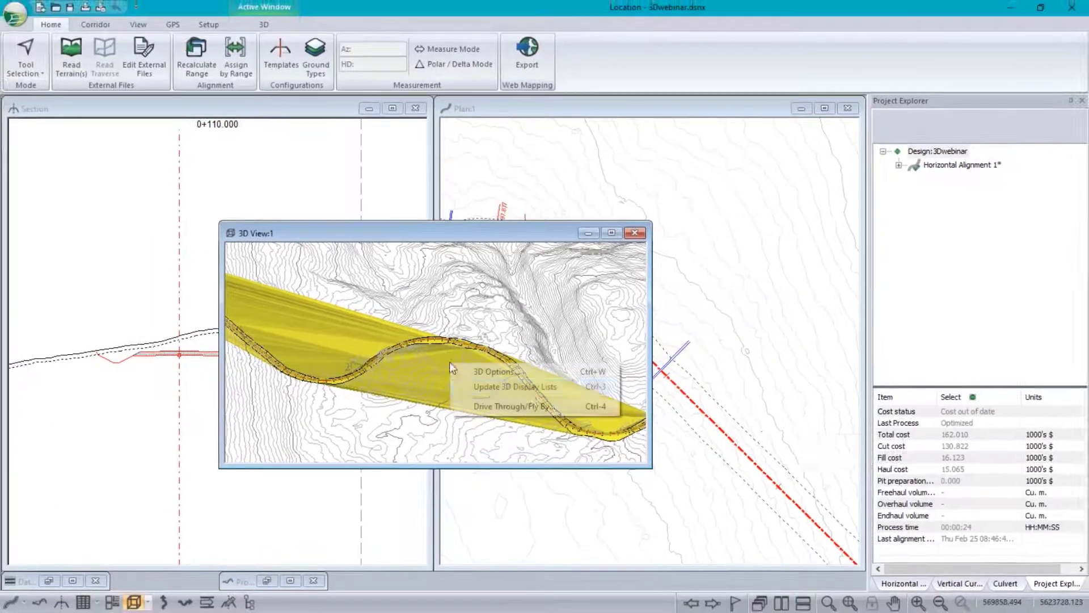
click(531, 386)
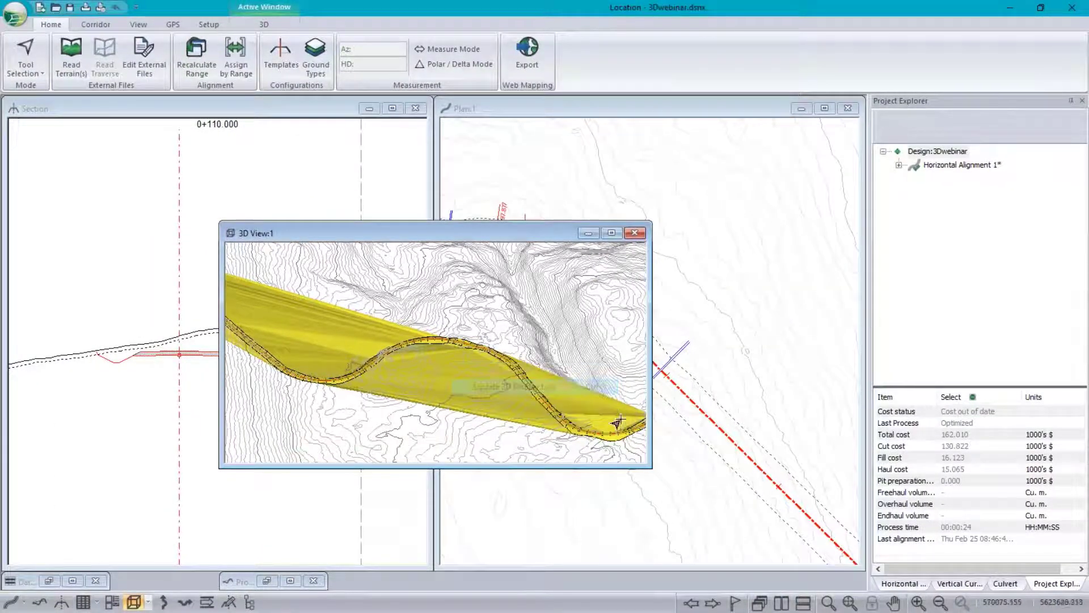
Maximize the 3D window and inspect the road corridor surface along its curves up close and from farther out.
drag(534, 401, 380, 419)
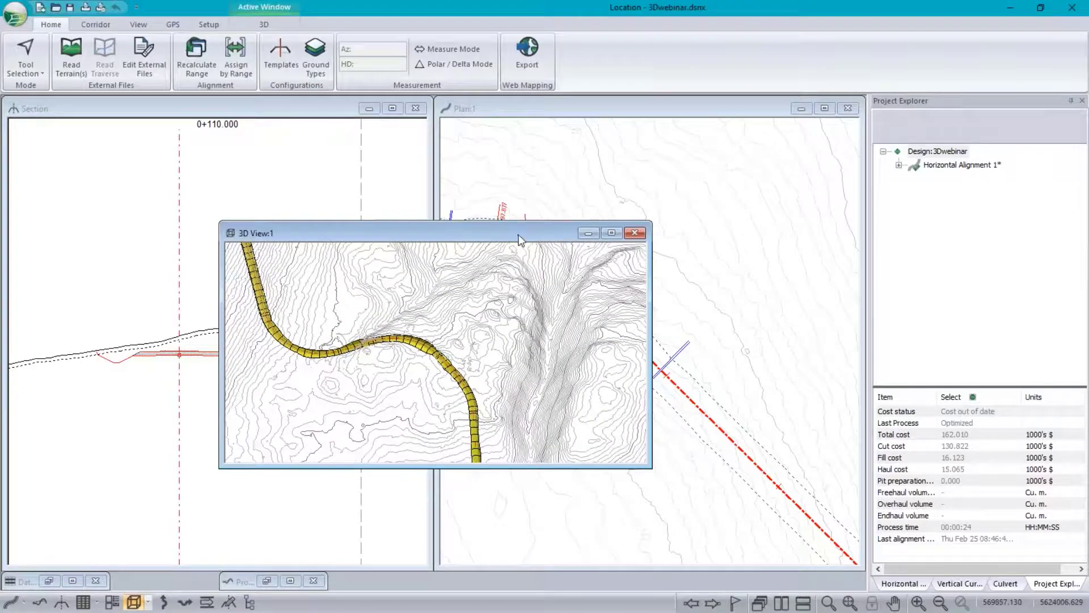
double_click(519, 234)
drag(557, 418, 490, 407)
scroll(419, 334, up, 6)
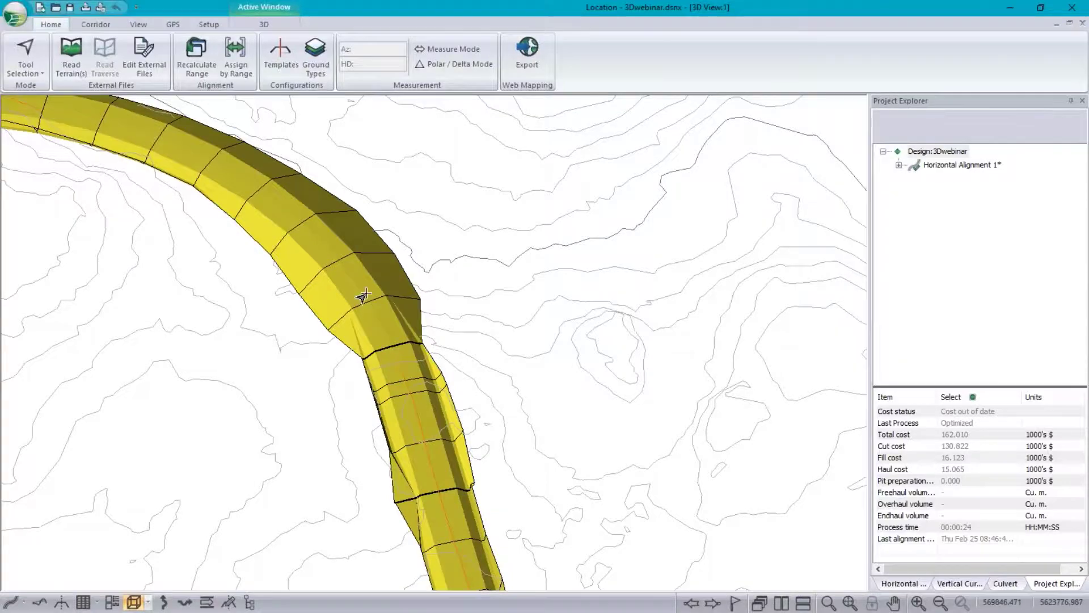
scroll(368, 299, down, 5)
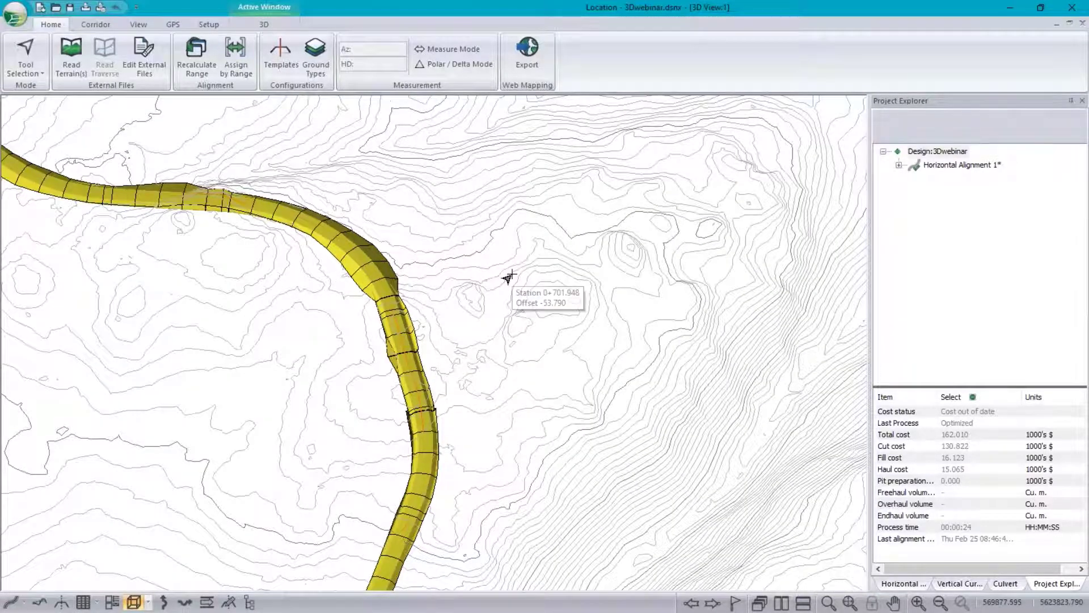
Enable Display Triangles and Shade Triangles for OG.terx in the 3D options and accept them.
middle_drag(403, 311, 470, 229)
right_click(470, 229)
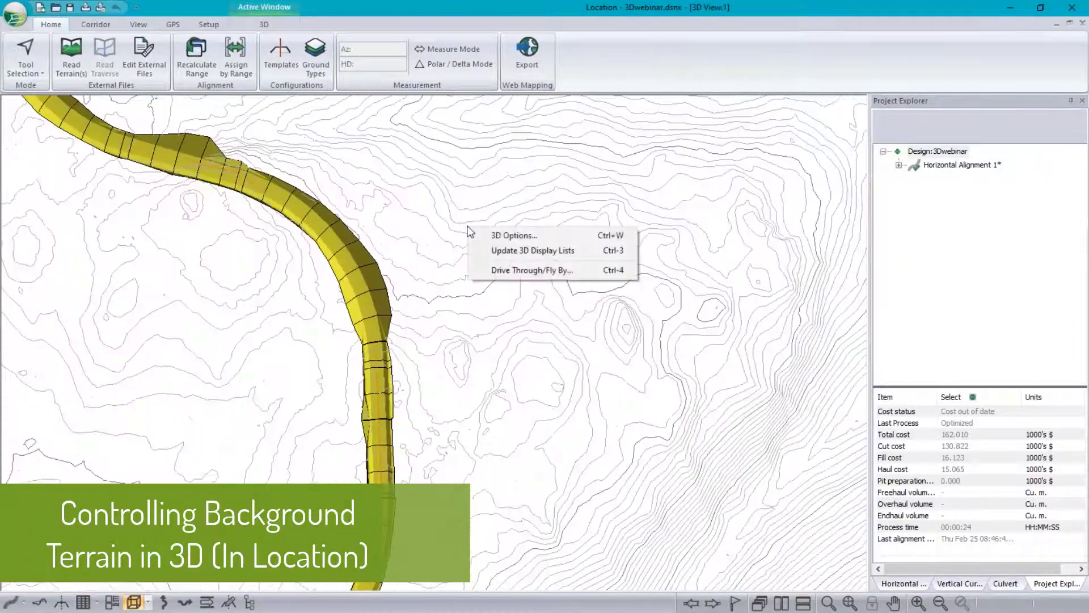
click(514, 235)
click(395, 212)
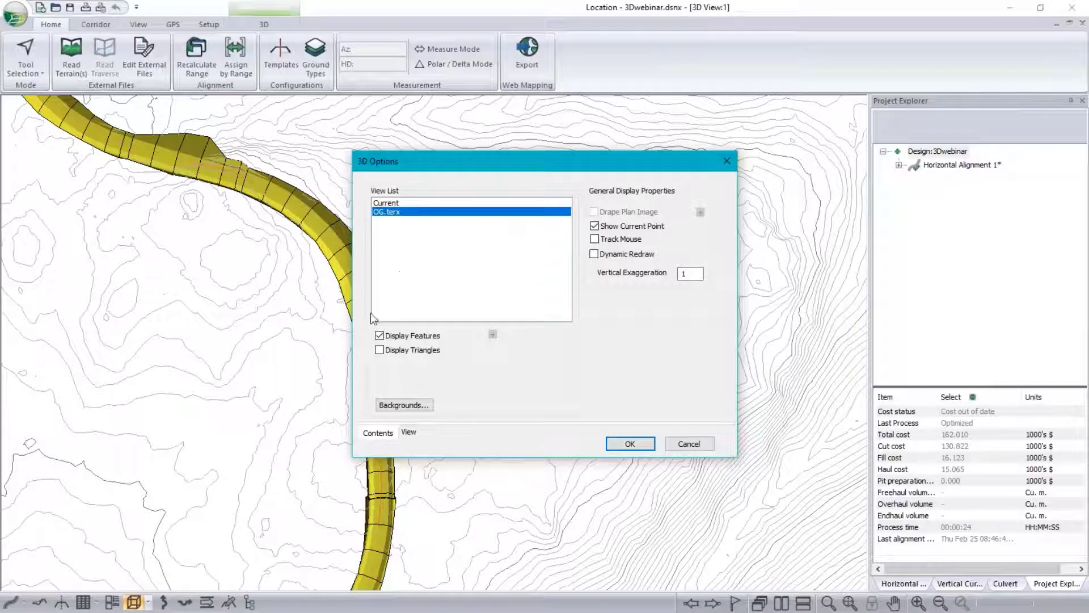
click(381, 351)
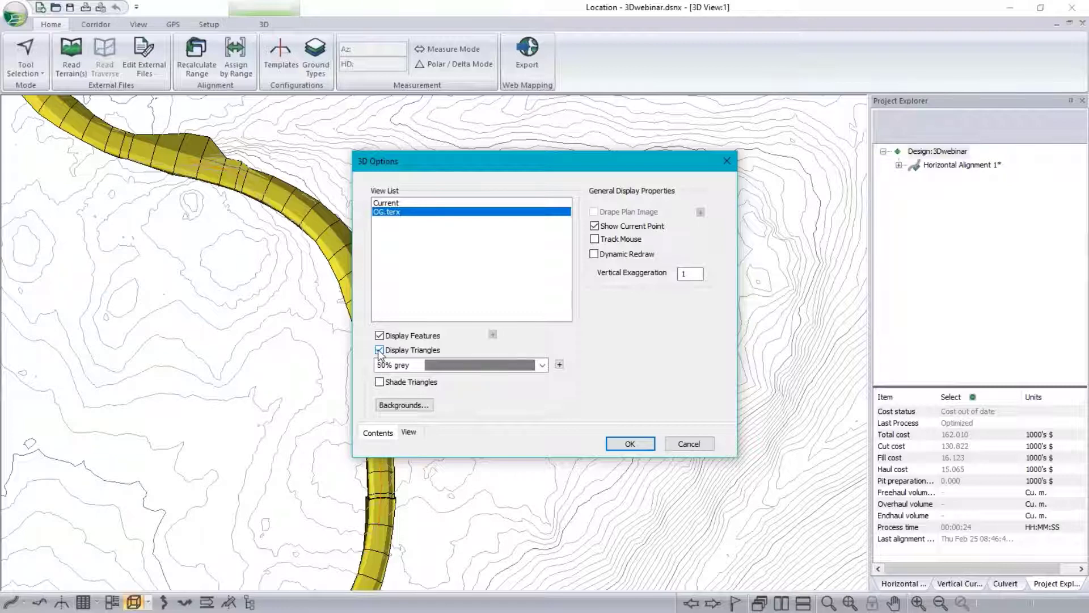
click(380, 382)
click(630, 443)
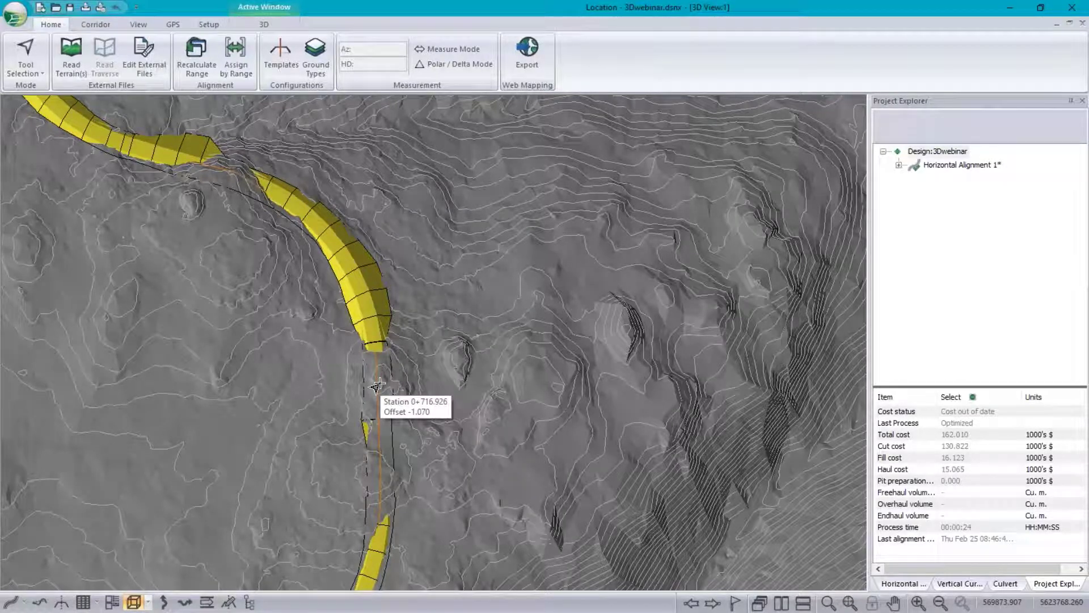
Set the alpha channel of the OG.terx triangle colour to 100 in the 3D options and accept the changes.
right_click(462, 244)
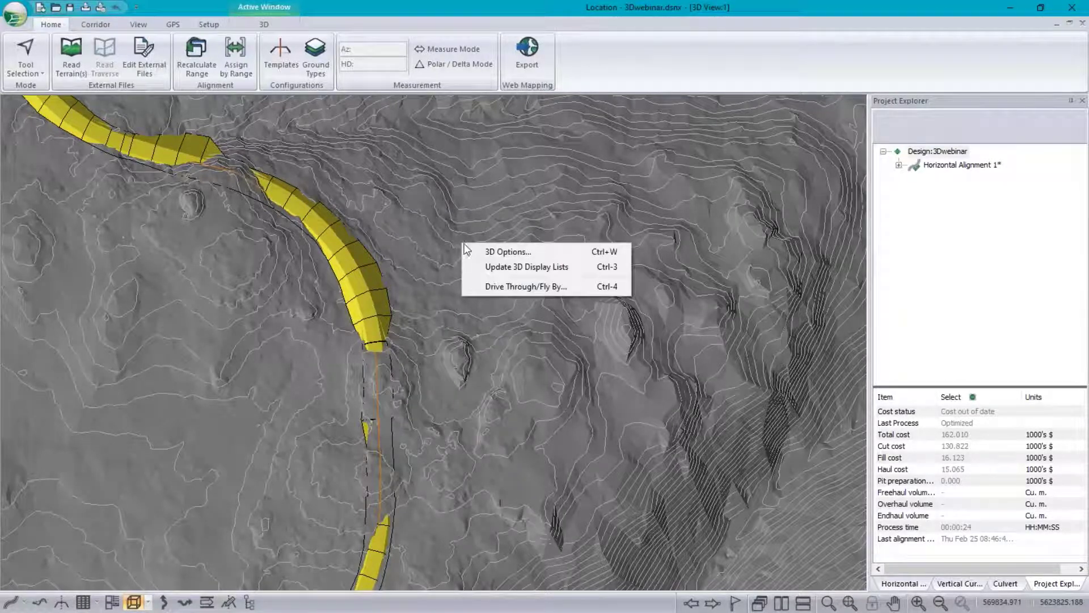
click(495, 254)
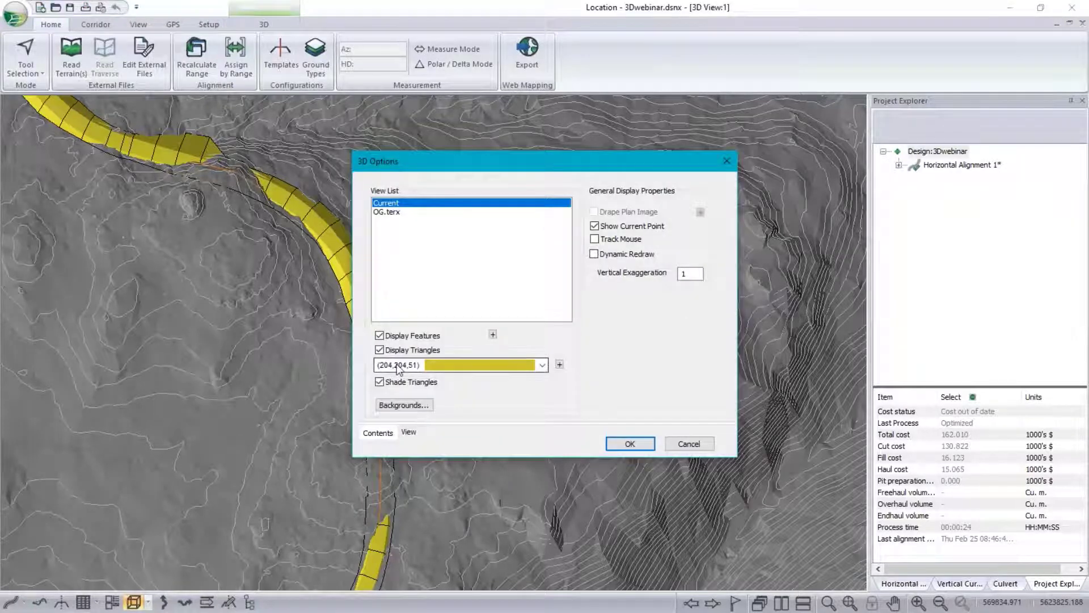
click(391, 213)
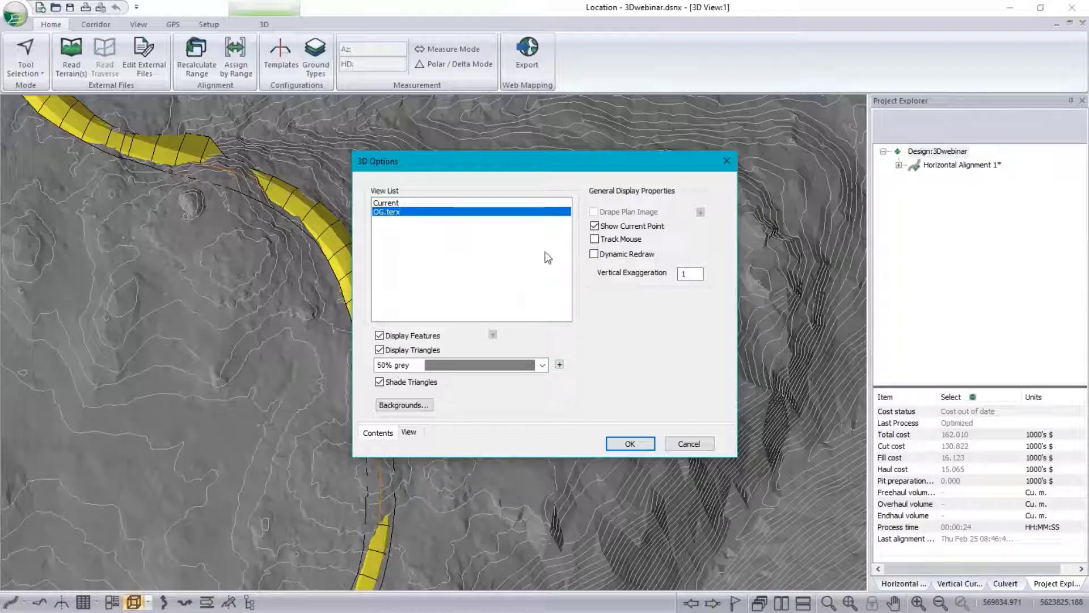
click(559, 365)
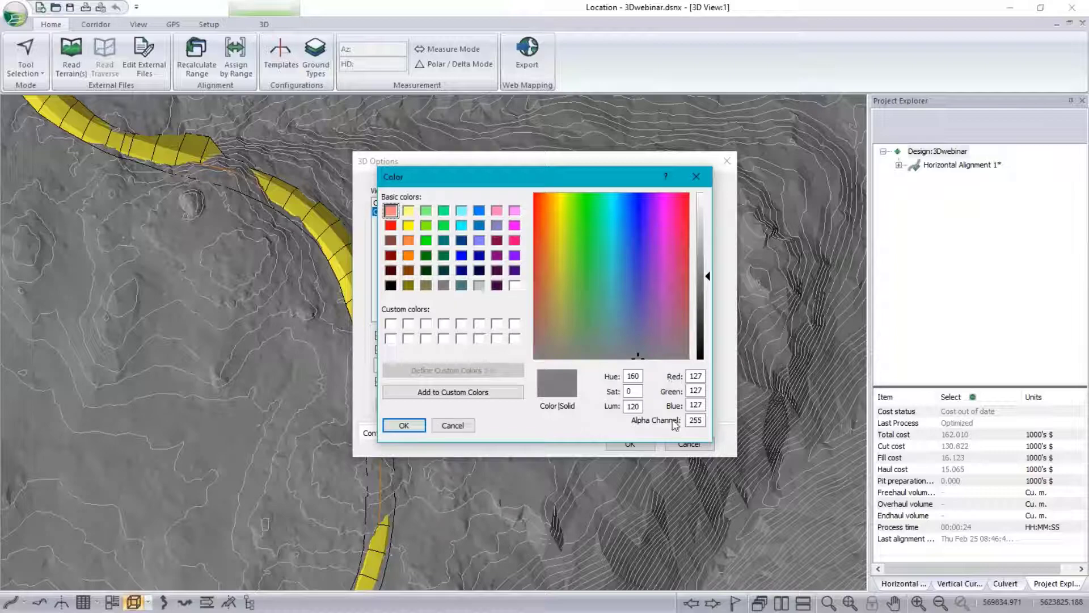
drag(595, 179, 845, 200)
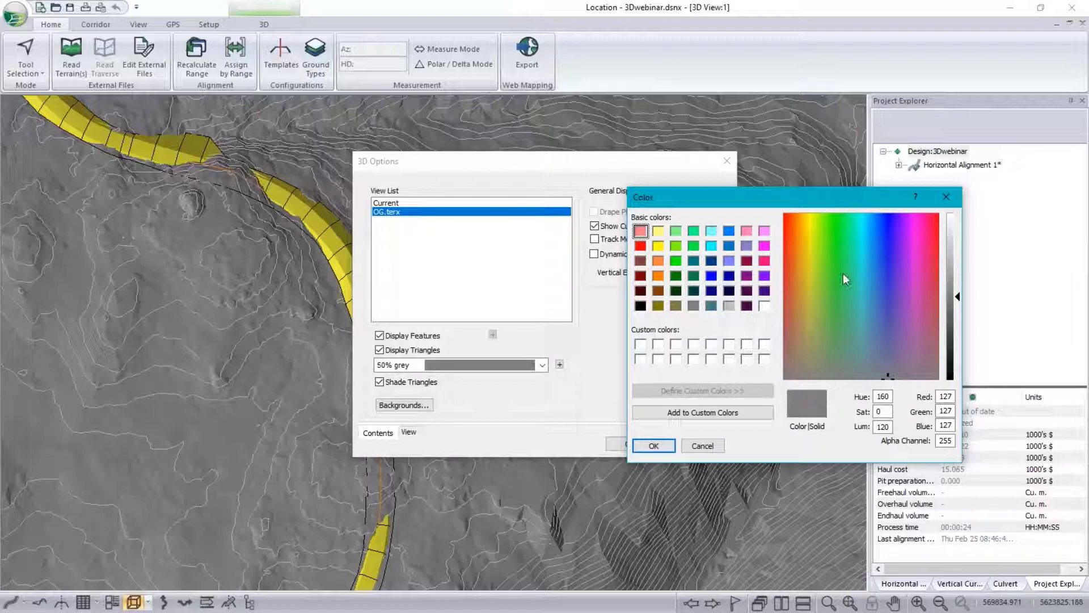
double_click(943, 441)
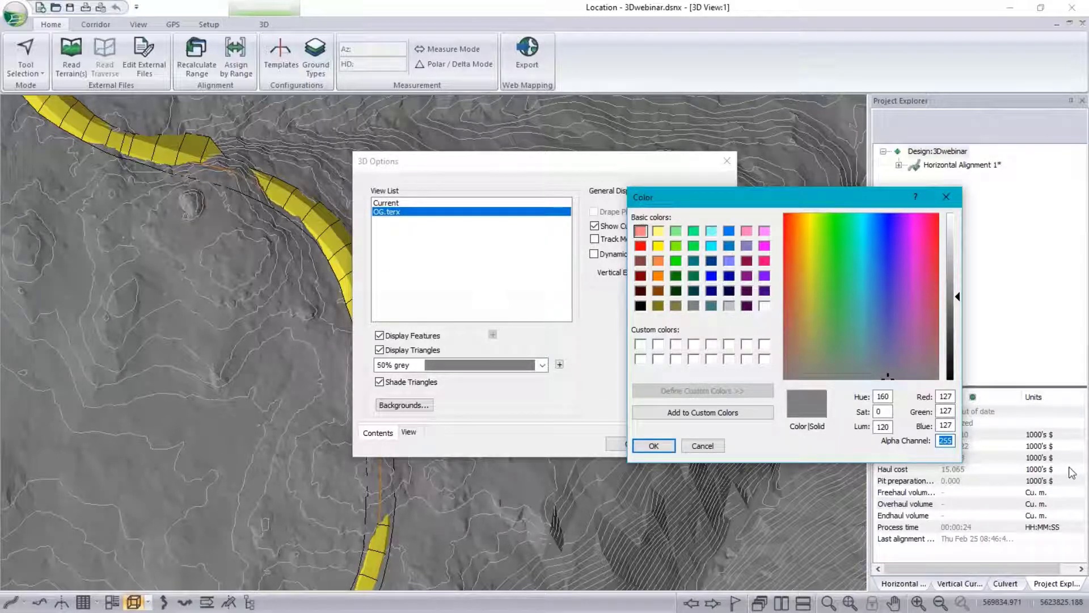
text(100)
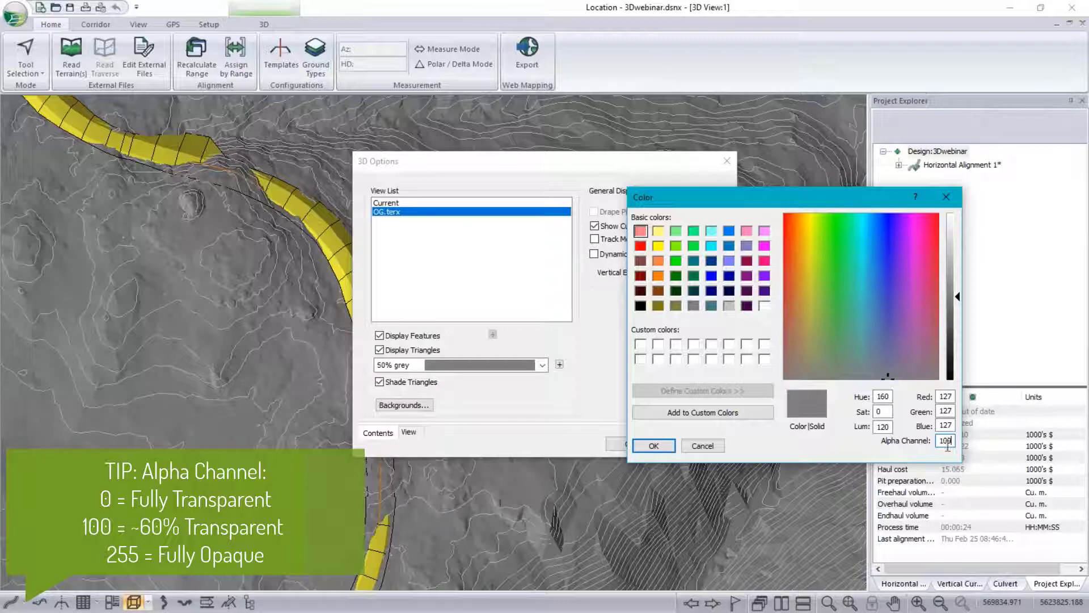
click(654, 447)
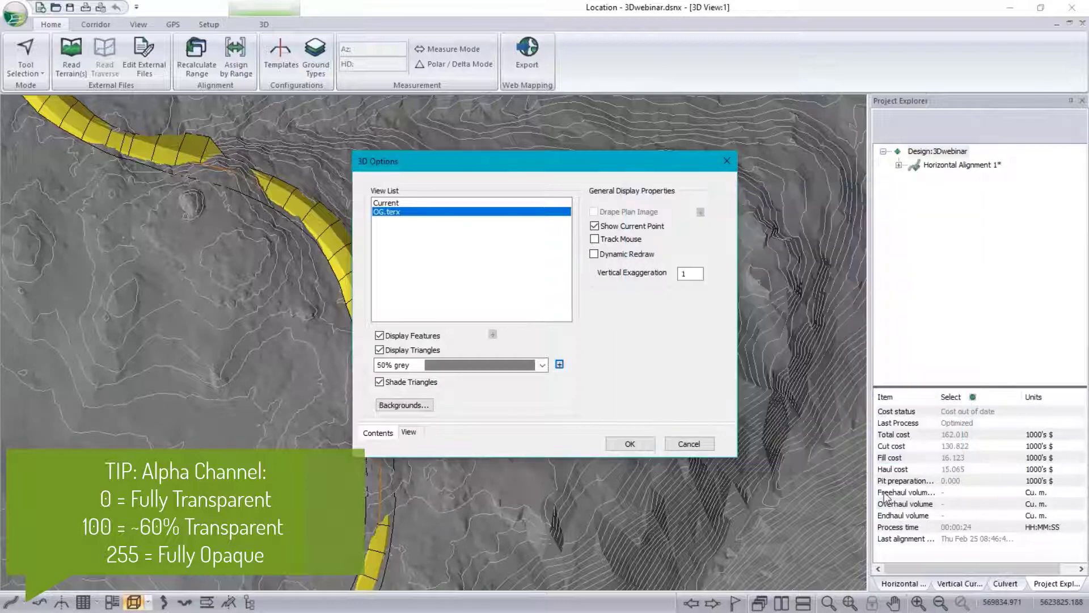
click(630, 444)
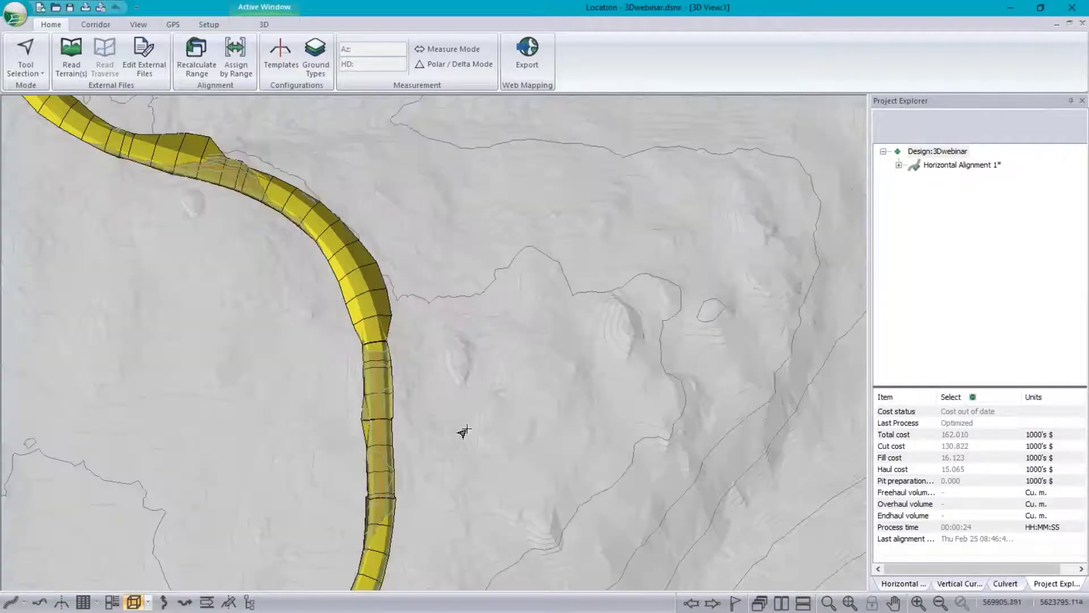
Inspect the road corridor through the semi-transparent terrain, up close, from farther out and in a tilted view.
scroll(383, 414, up, 5)
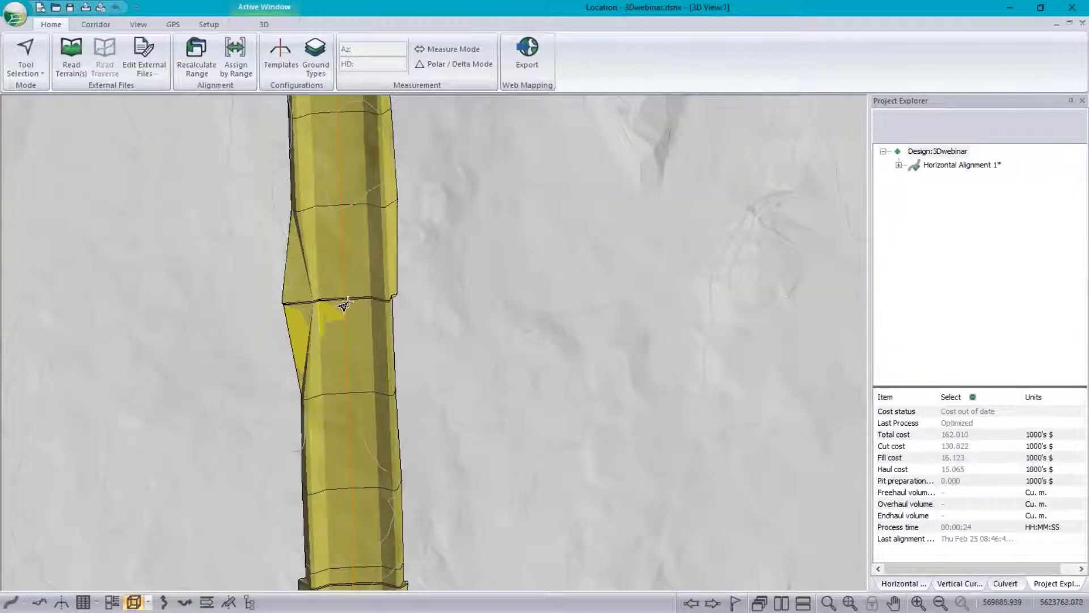
scroll(343, 304, down, 5)
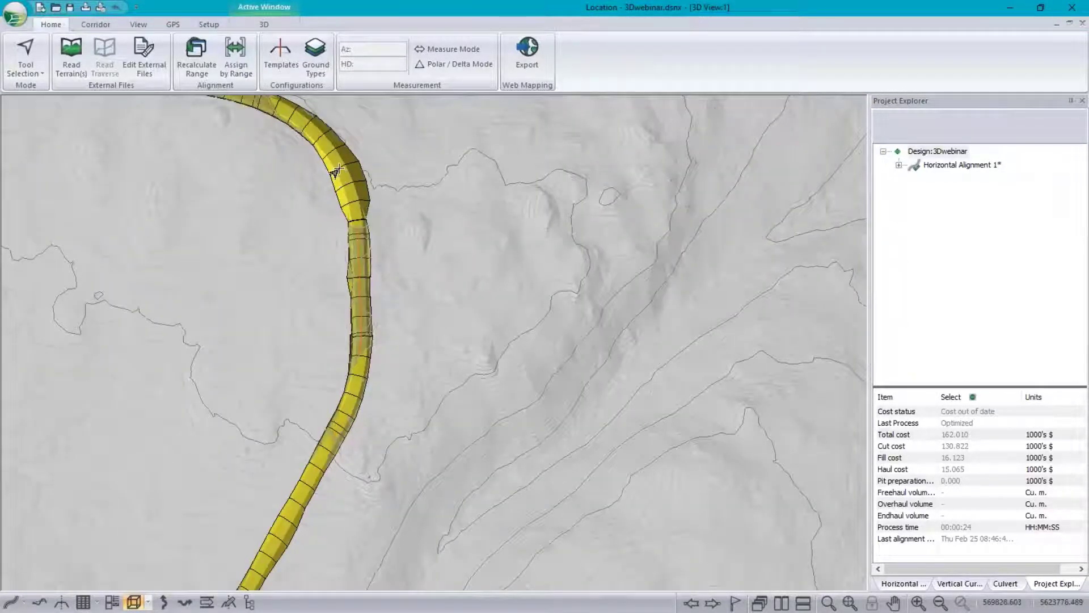
scroll(337, 170, up, 5)
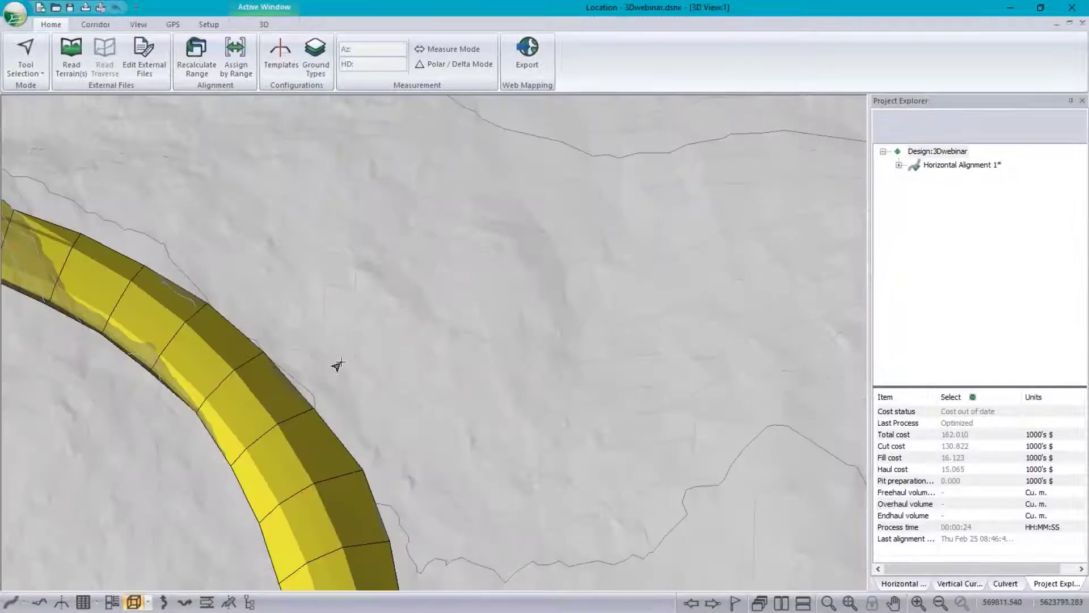
scroll(344, 370, down, 4)
middle_drag(362, 362, 459, 277)
drag(430, 375, 482, 234)
Enable Track Mouse in the general display properties of the 3D options and accept.
right_click(481, 234)
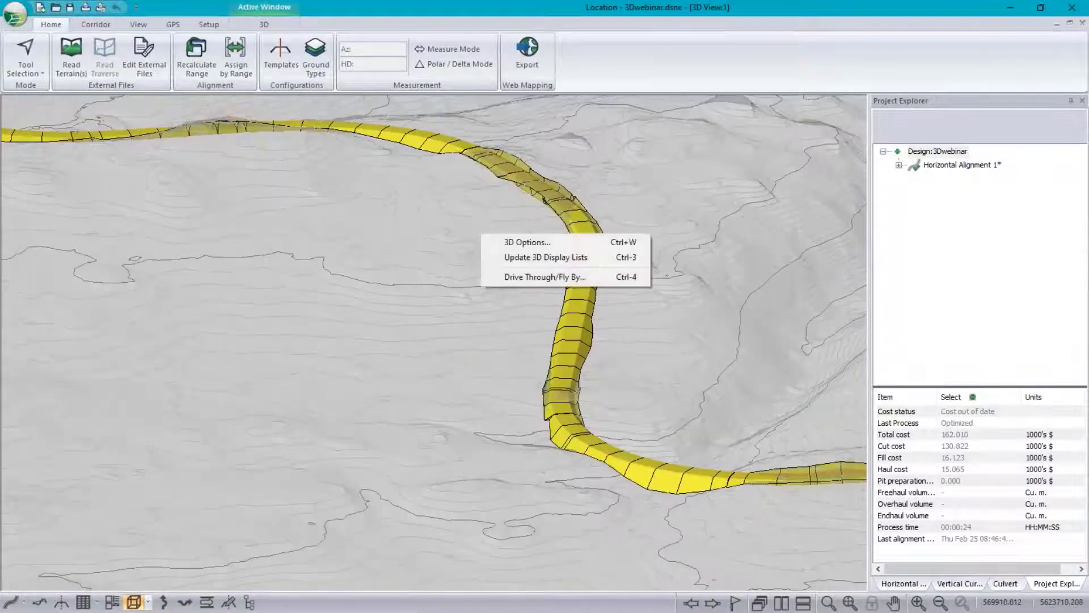
click(544, 242)
click(623, 241)
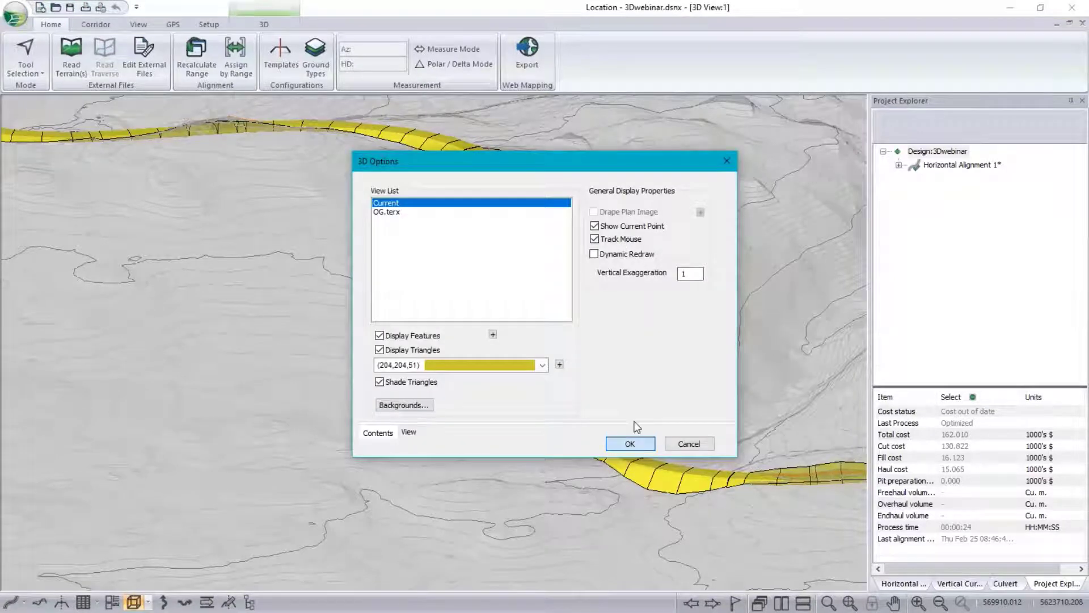
click(631, 443)
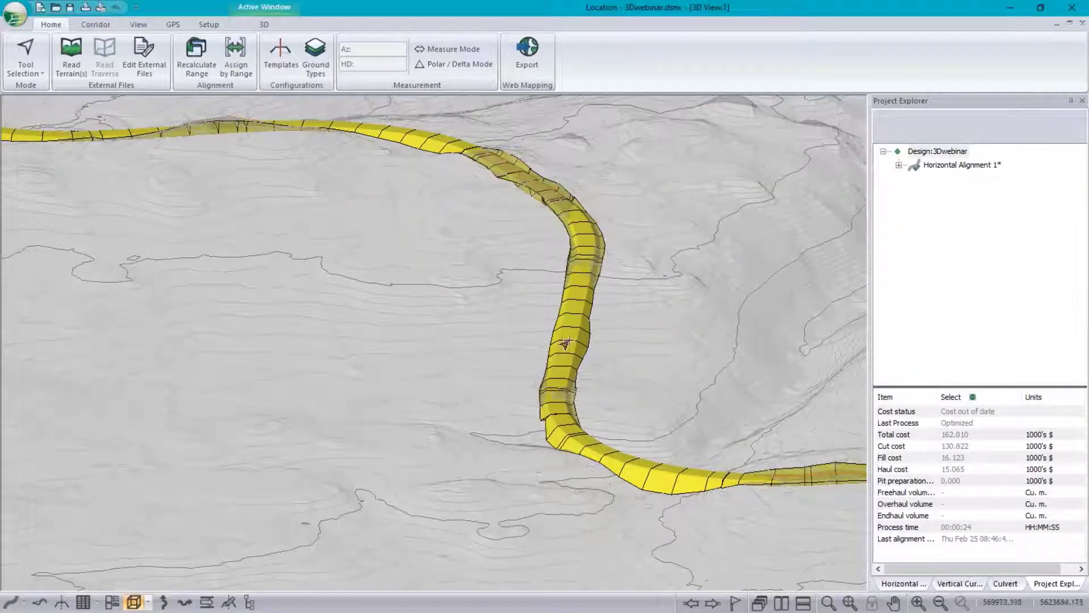
Examine the final curve of the road in 3D and read stations and offsets at points on and beside the corridor.
mouse_move(659, 477)
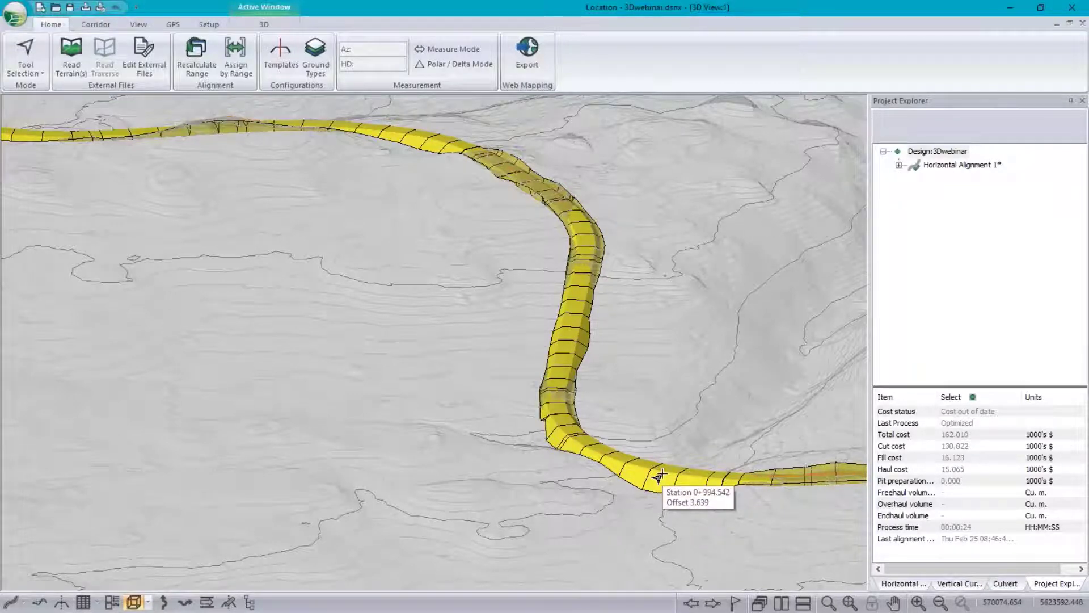
middle_drag(379, 369, 431, 399)
middle_drag(350, 437, 350, 438)
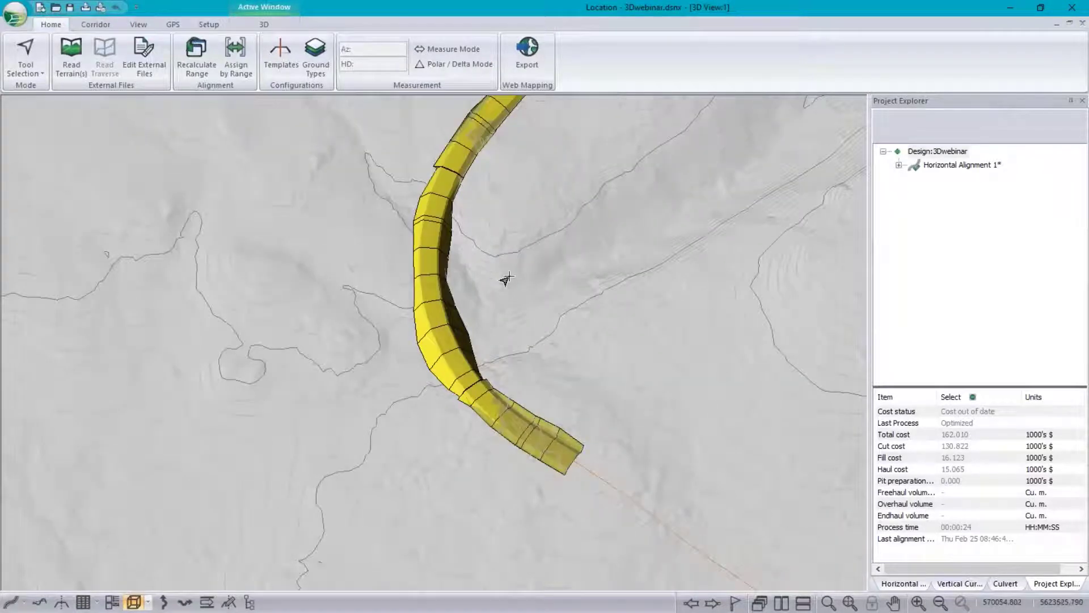
mouse_move(506, 279)
mouse_move(386, 166)
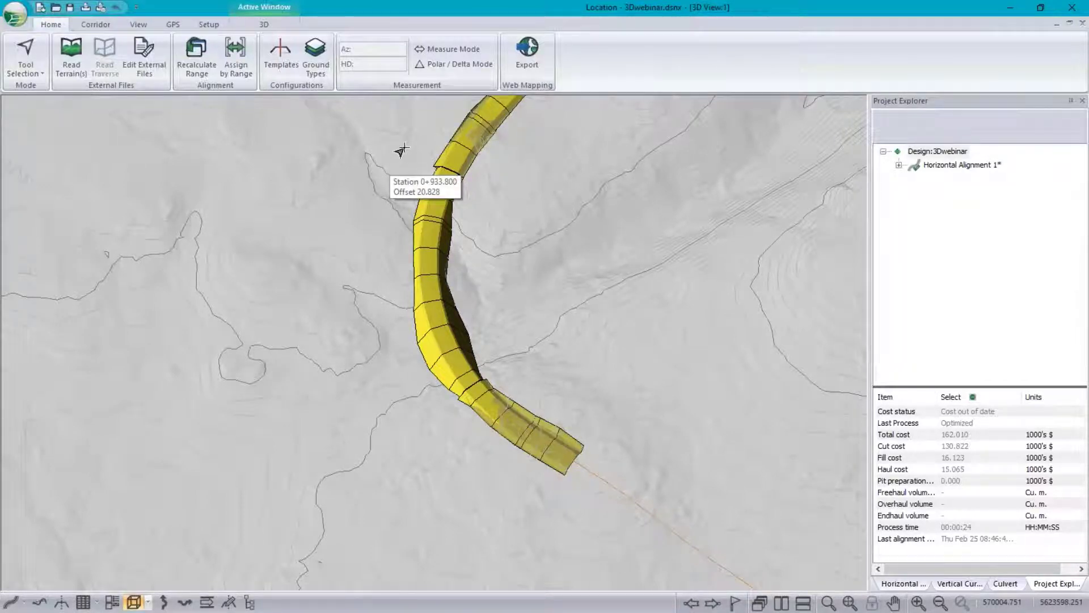
mouse_move(653, 265)
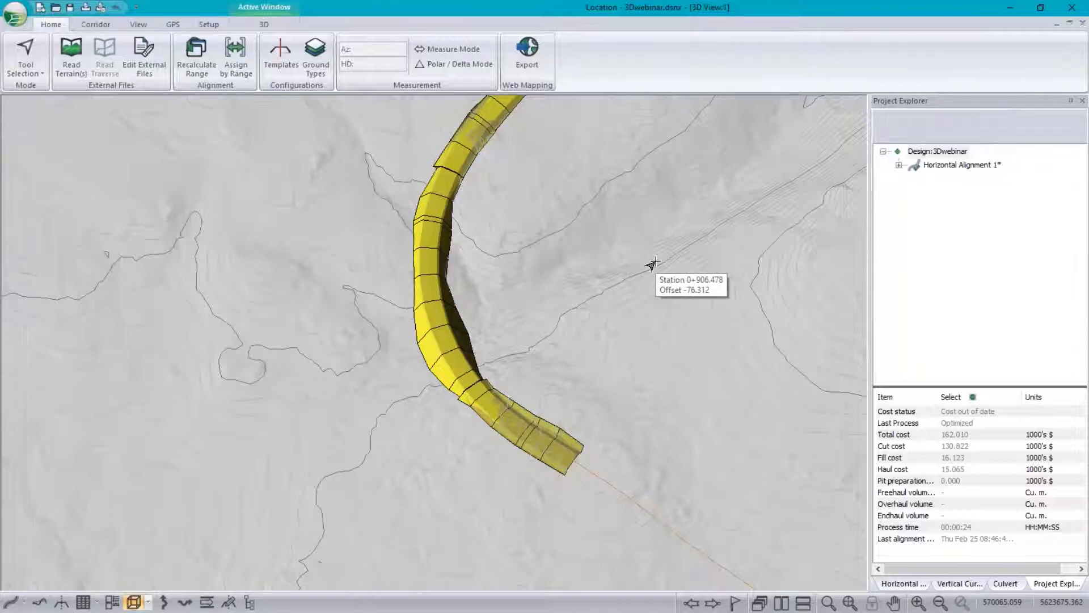
mouse_move(449, 321)
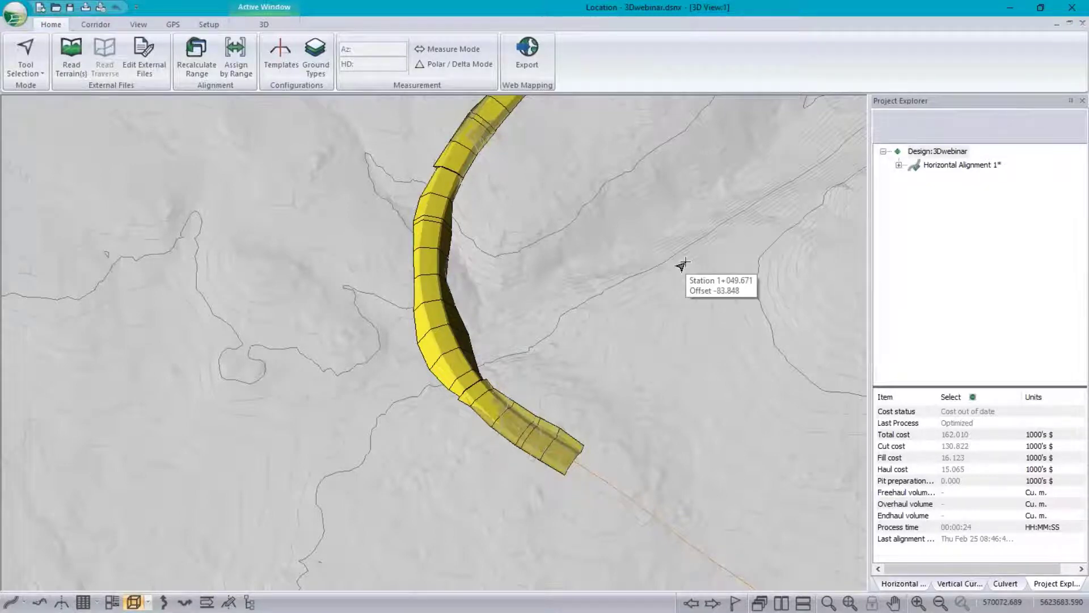
mouse_move(646, 204)
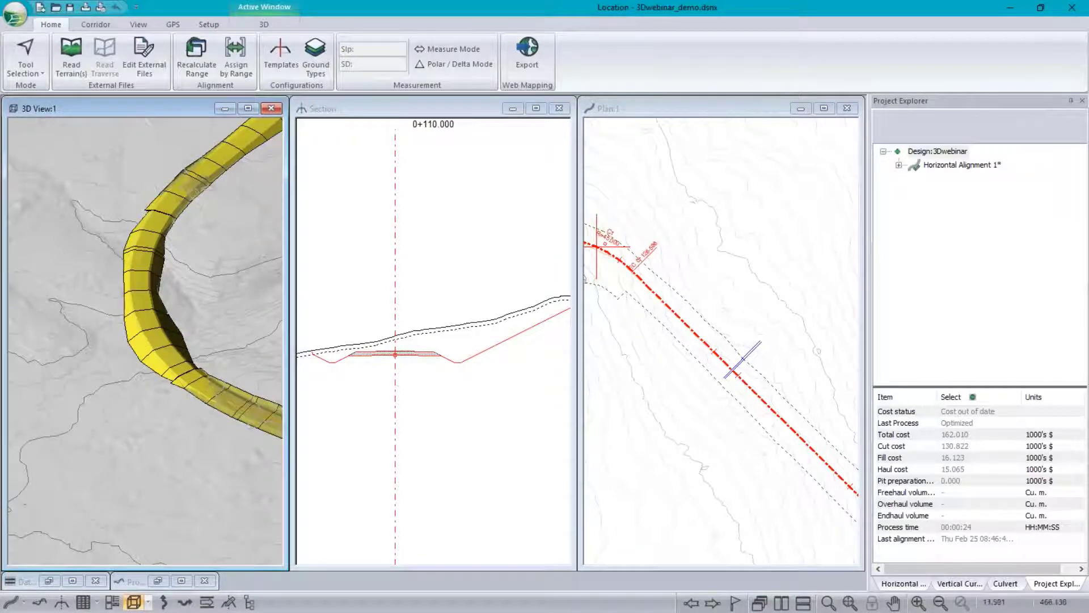
Advance the current point two report points to station 0+126.598 and view the cross sections.
click(713, 603)
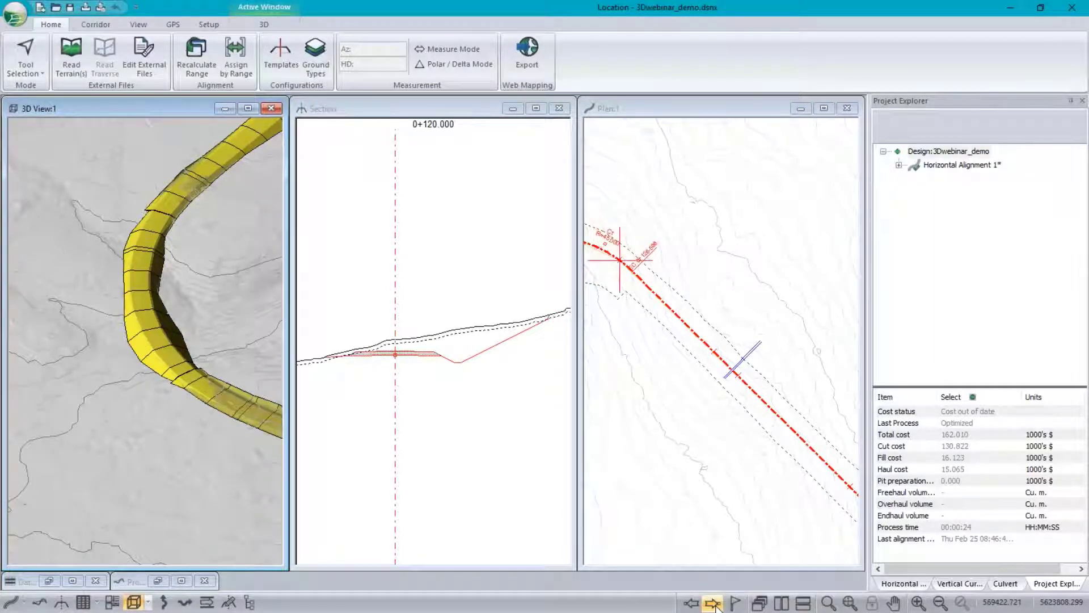
click(713, 604)
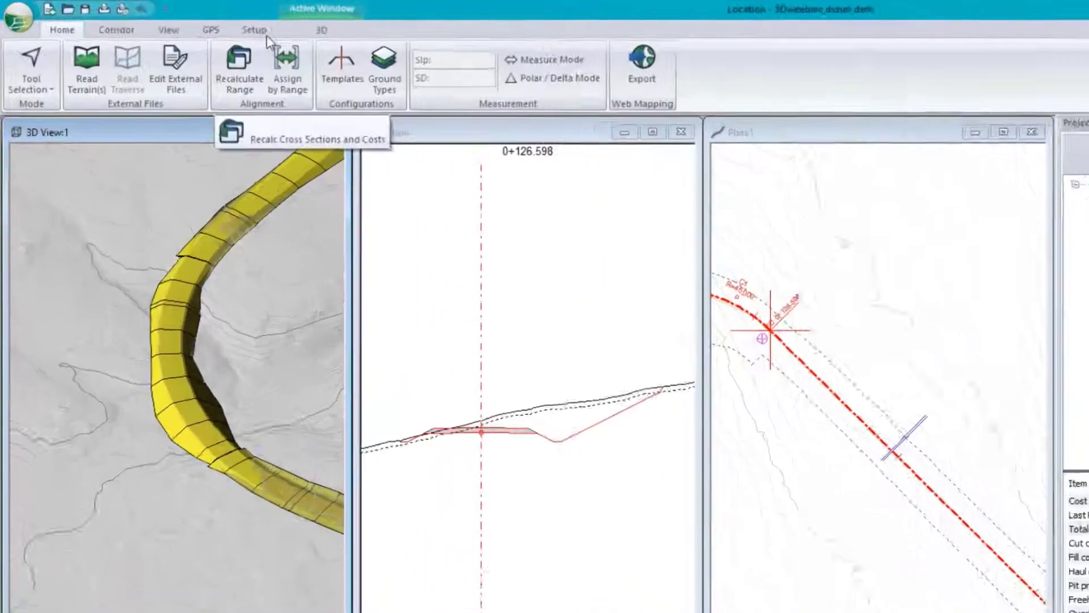
Set the interval of the 10 m Auto interval report points to 5 in the Location alignment setup and accept to recalculate the alignment.
click(209, 25)
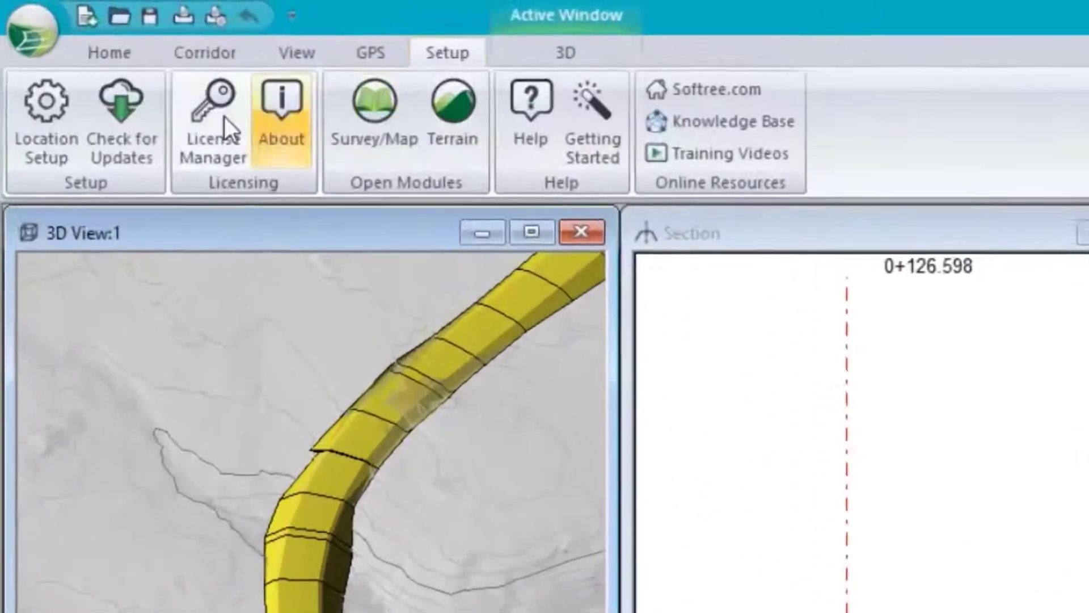
click(78, 121)
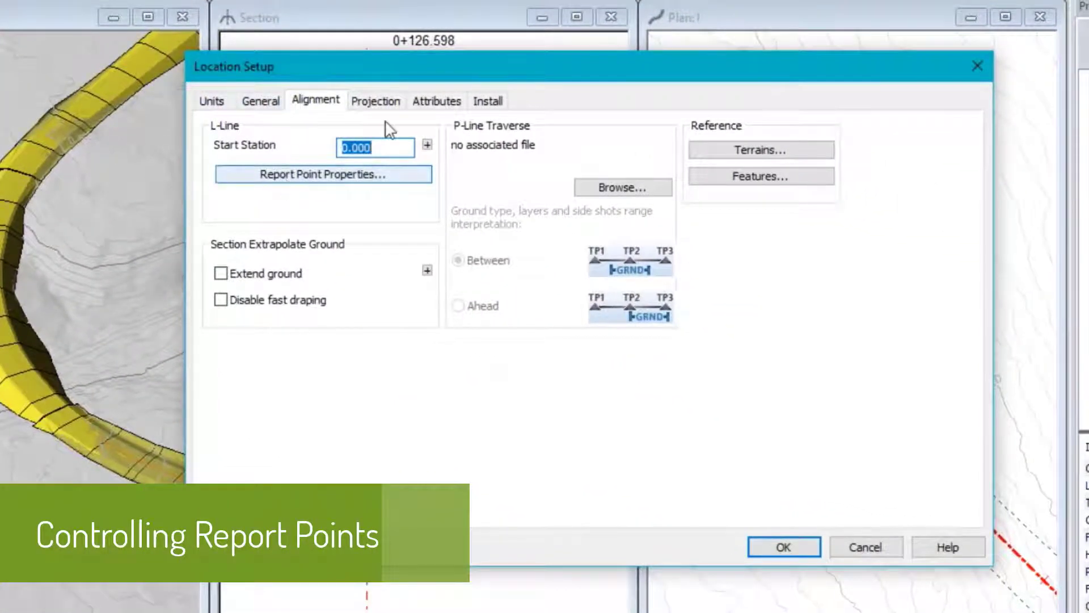
click(307, 176)
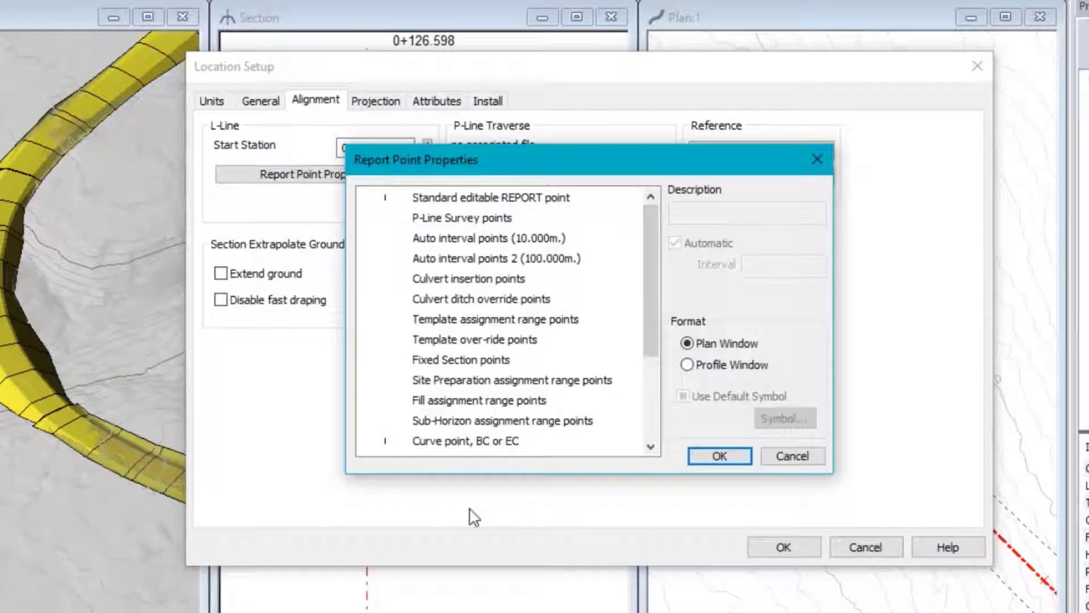
click(499, 238)
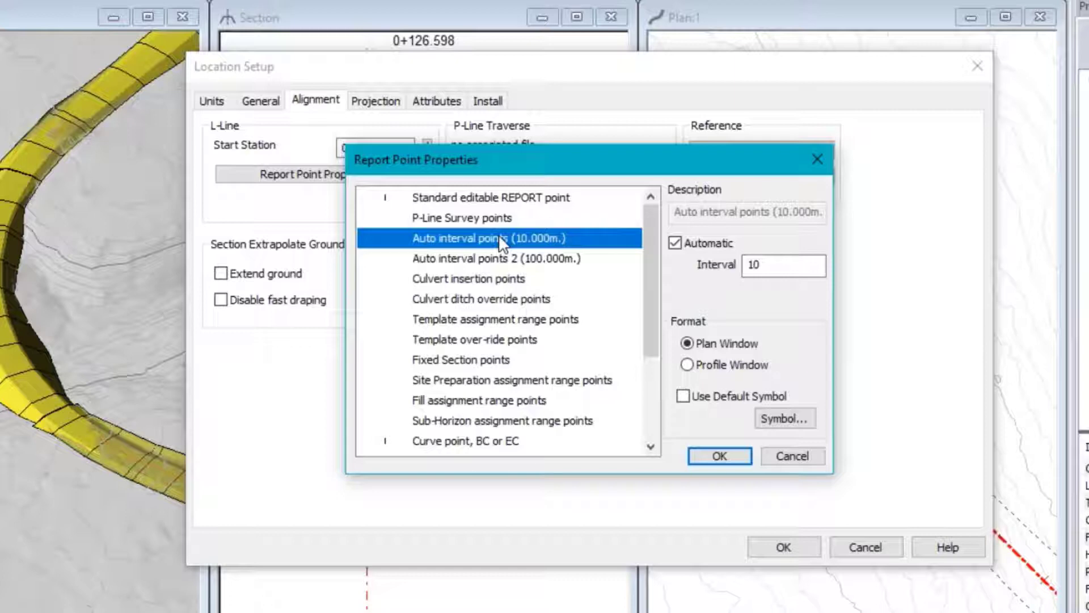
double_click(783, 265)
text(5)
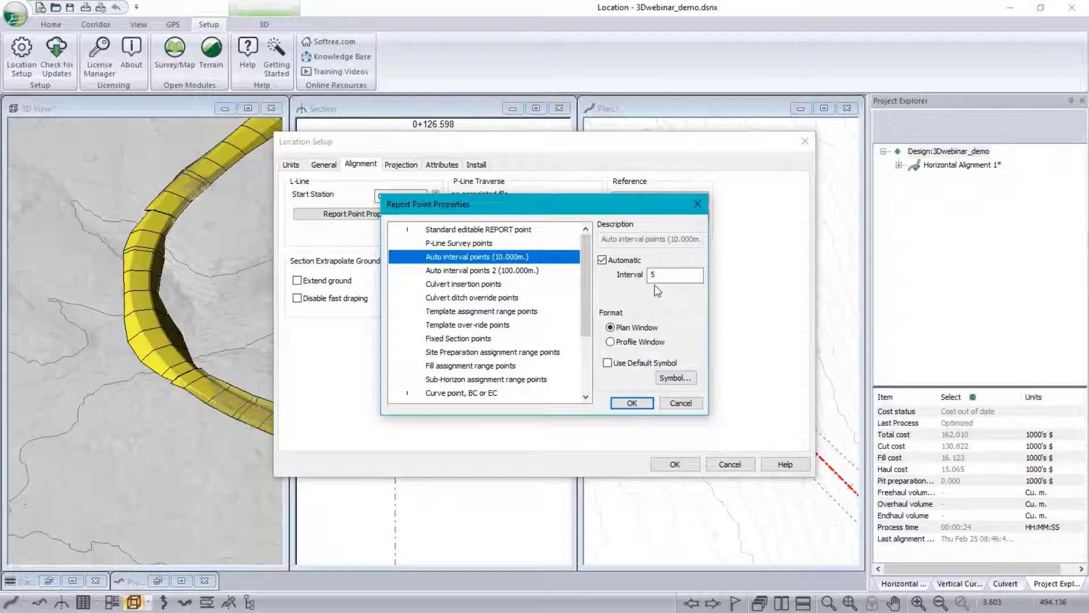
click(632, 404)
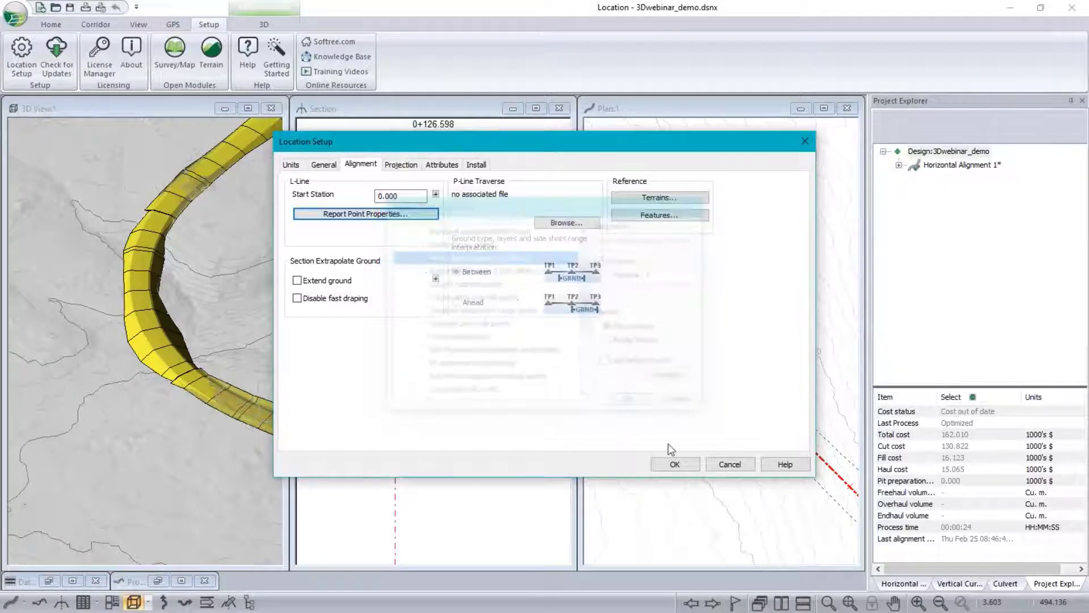
click(673, 464)
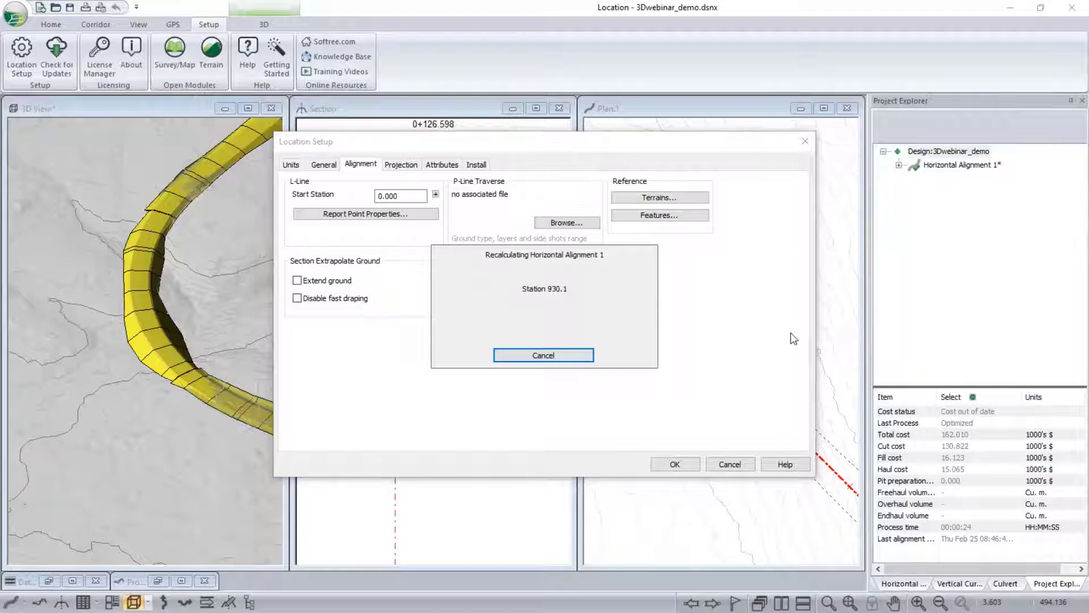
Review the Dynamic Redraw setting in the 3D options, accept, and update the 3D display lists for the recalculated alignment.
right_click(85, 259)
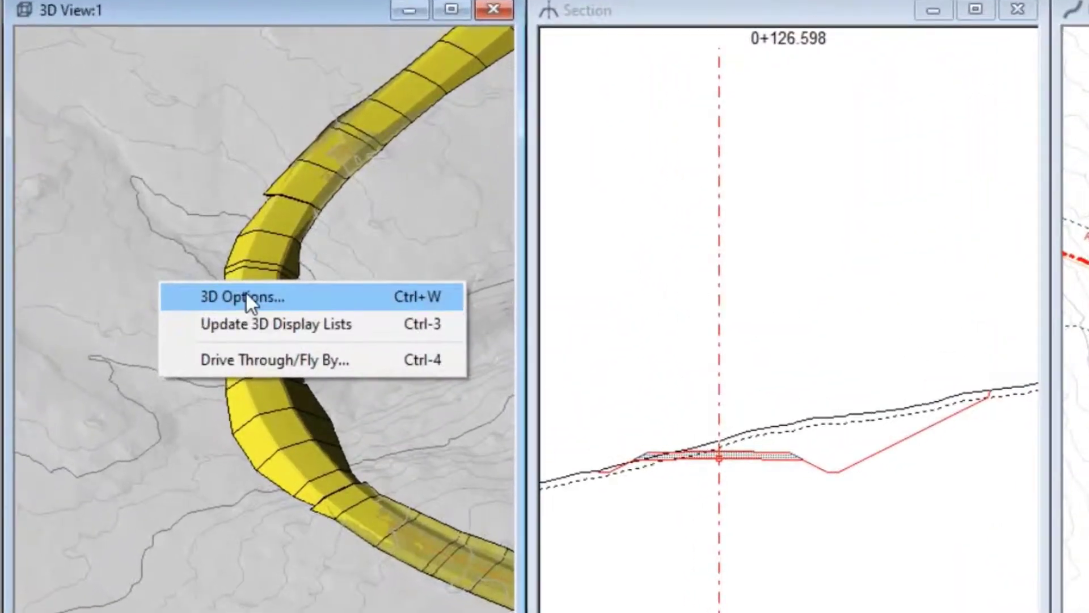
click(134, 266)
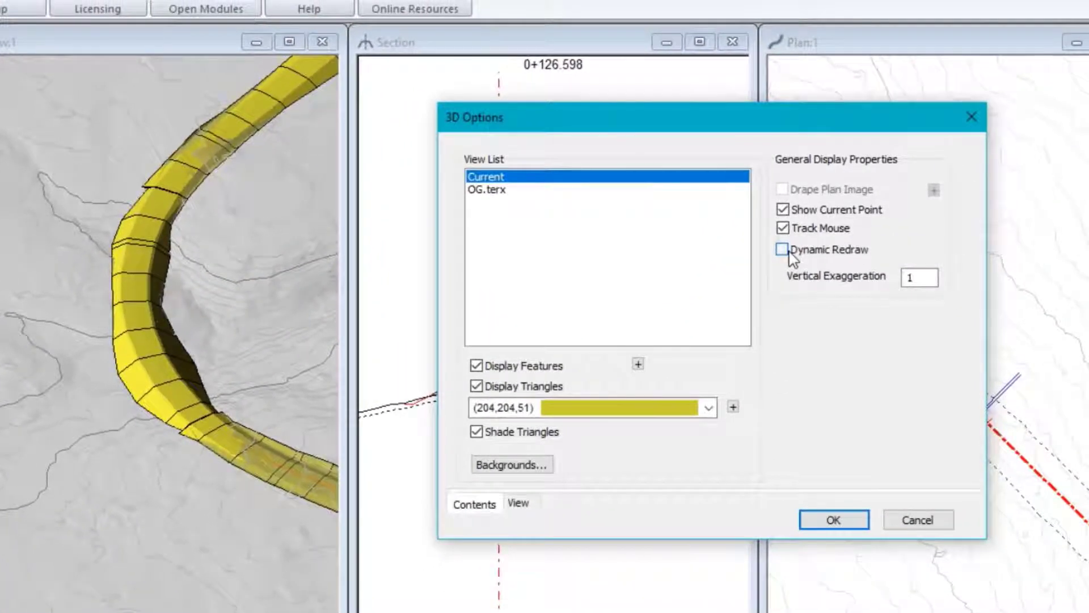
click(790, 253)
click(782, 249)
click(834, 519)
right_click(75, 221)
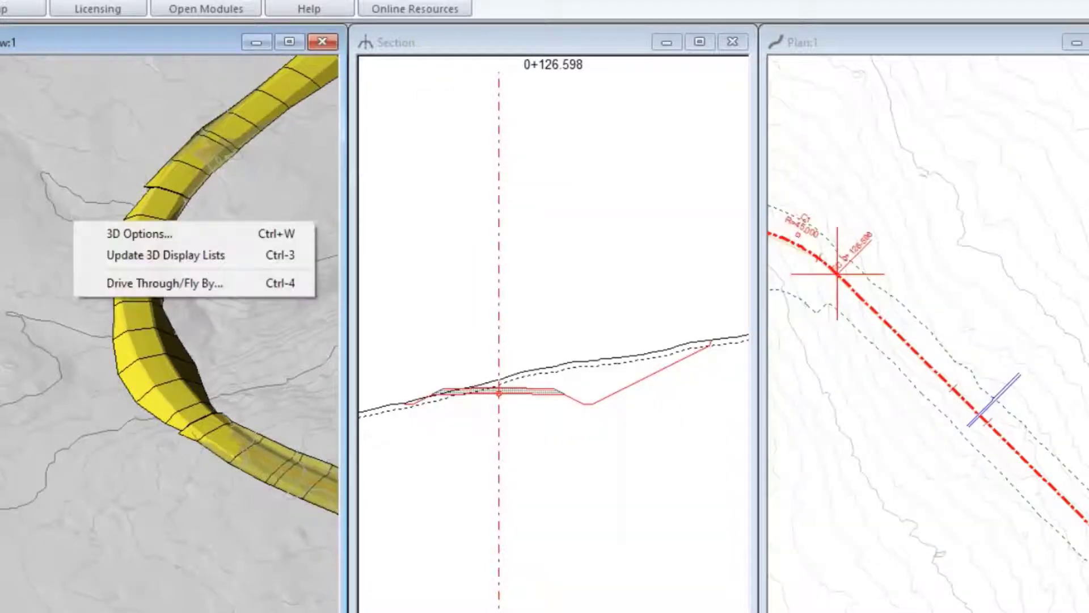
click(127, 254)
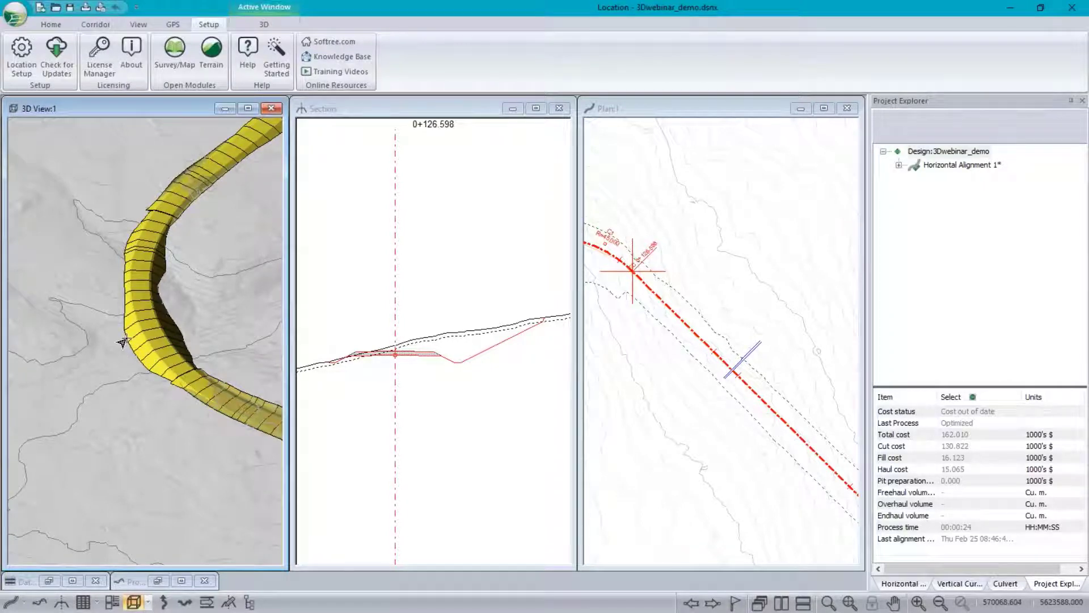
mouse_move(131, 362)
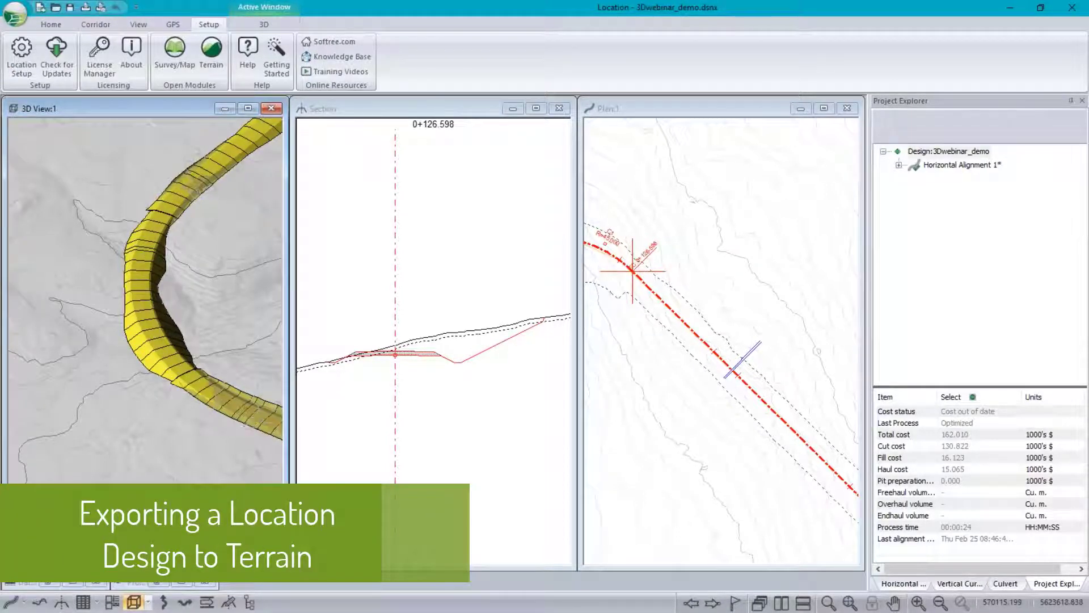
Save the design under the name 3Dwebinar_demo as a Softree-Terrain (*.terx) file to bring up the Terrain export settings.
click(15, 16)
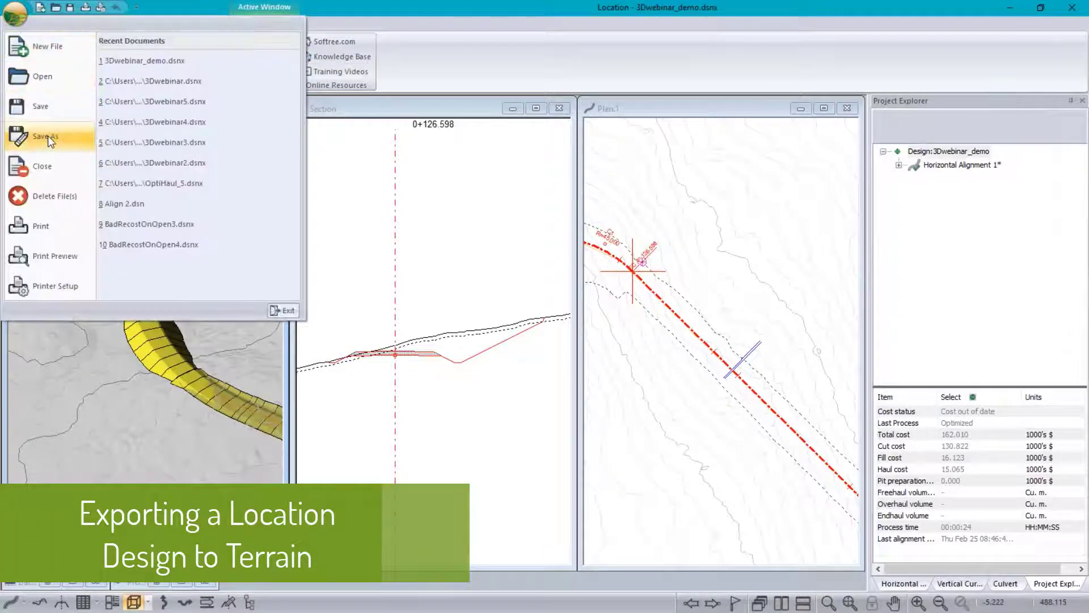
click(429, 377)
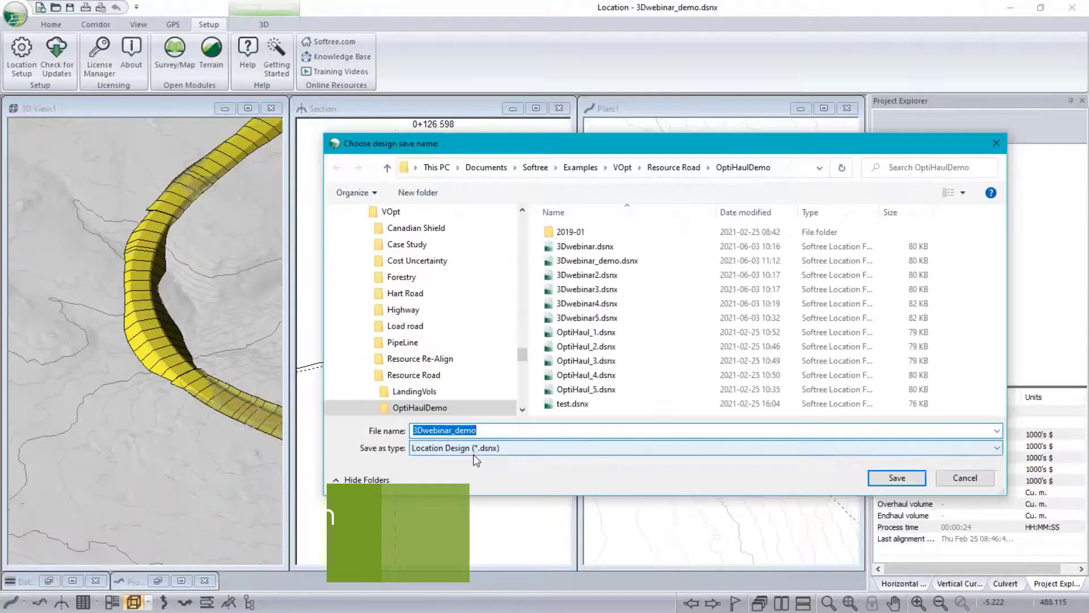
click(473, 450)
click(471, 484)
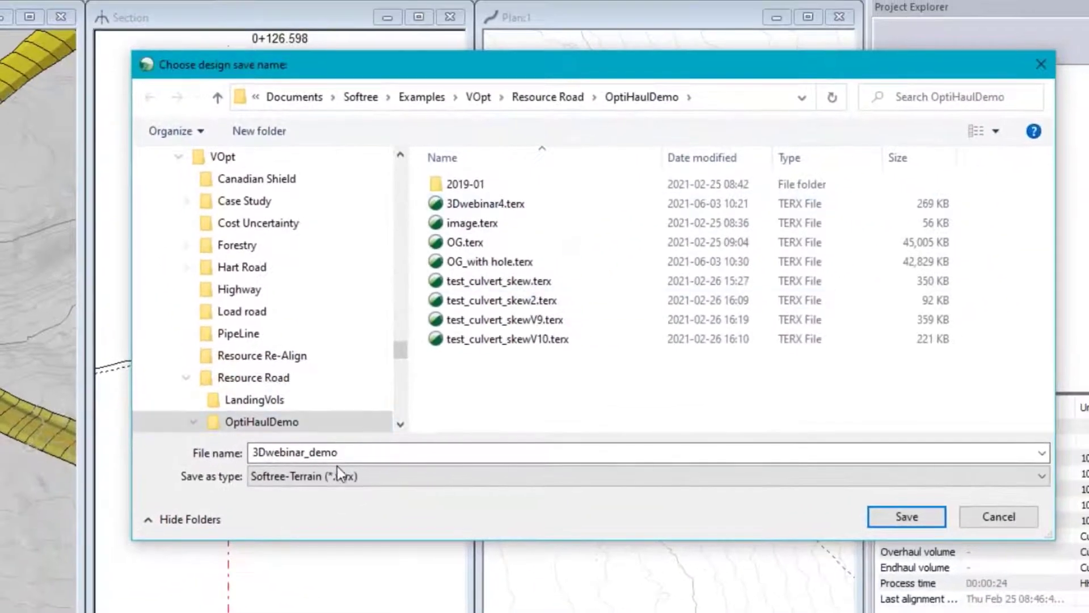
click(906, 516)
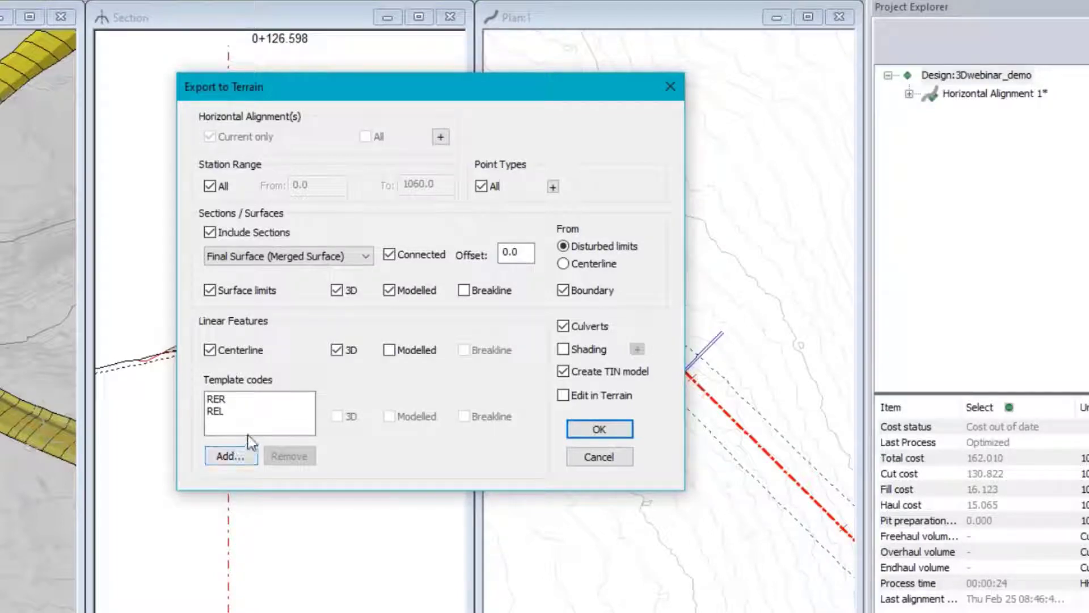
Add the template codes ST1L and ST1R to the linear features exported to Terrain and check their feature settings.
click(237, 459)
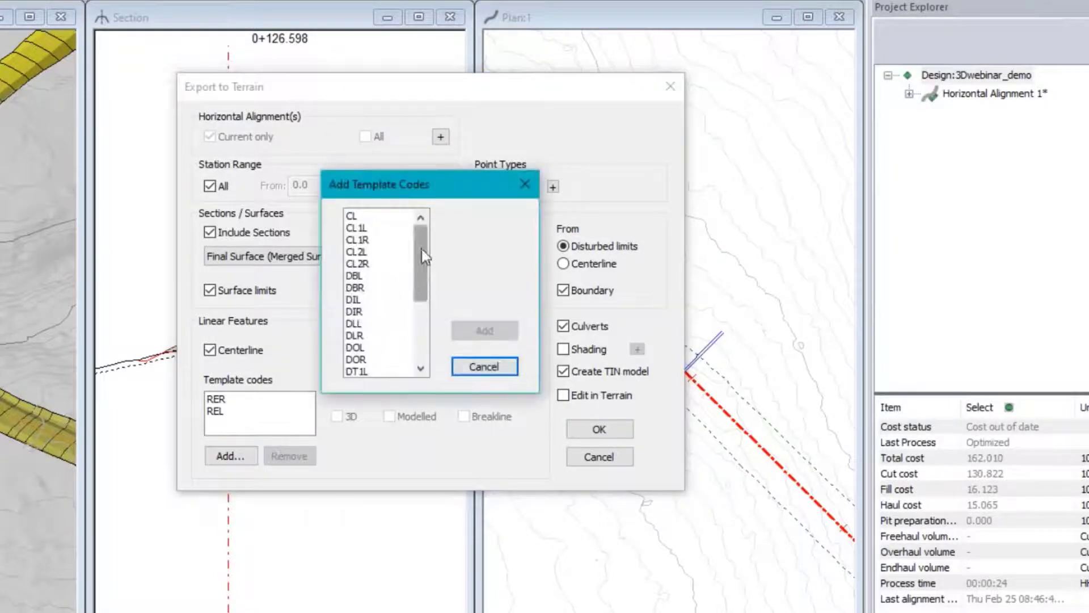
drag(421, 250, 421, 364)
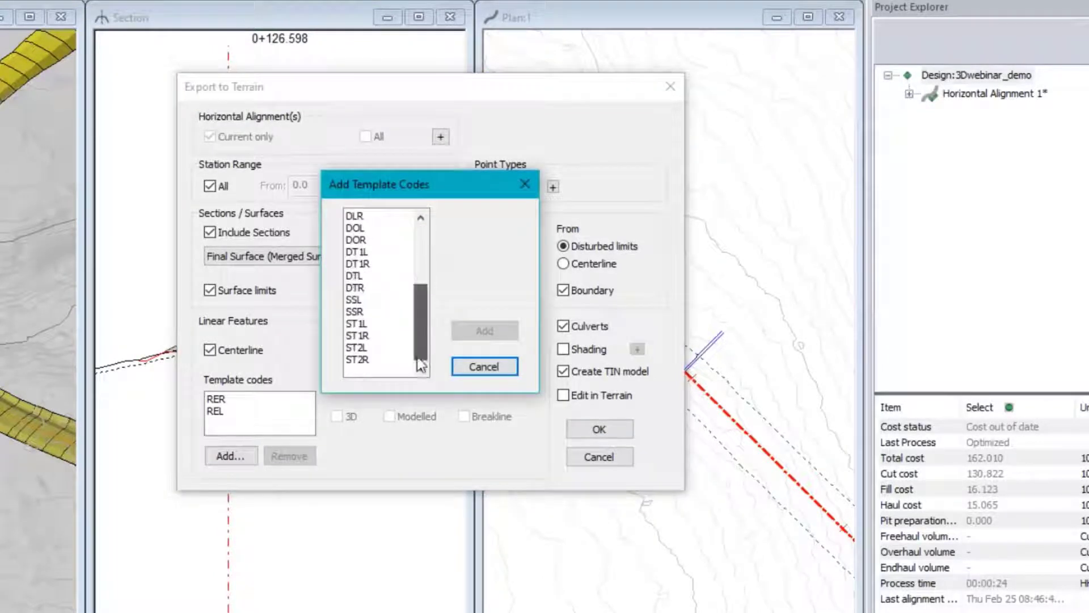
click(363, 324)
ctrl+click(362, 336)
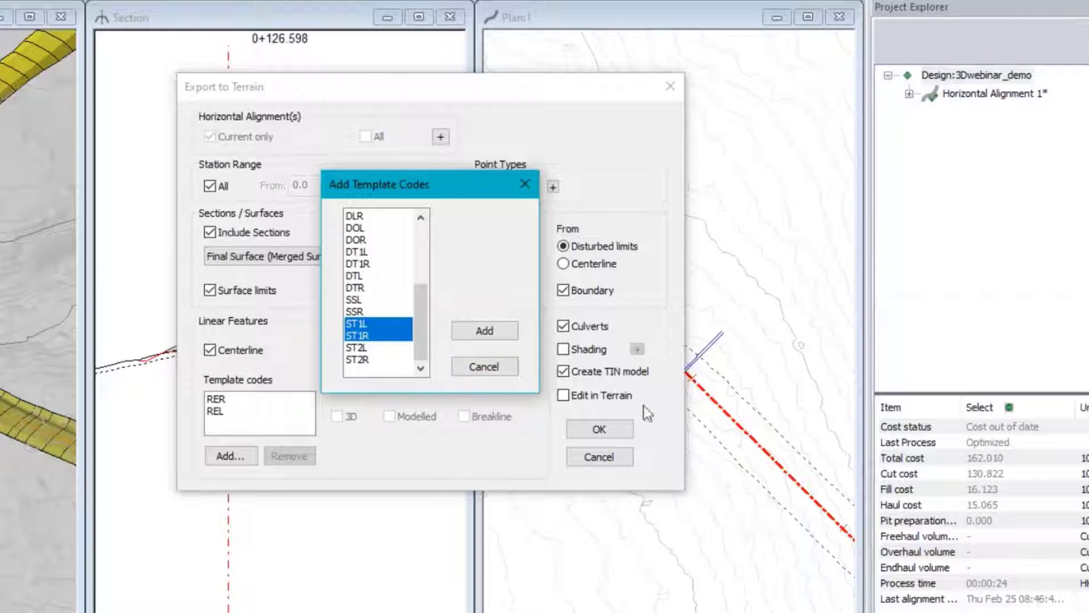
click(485, 331)
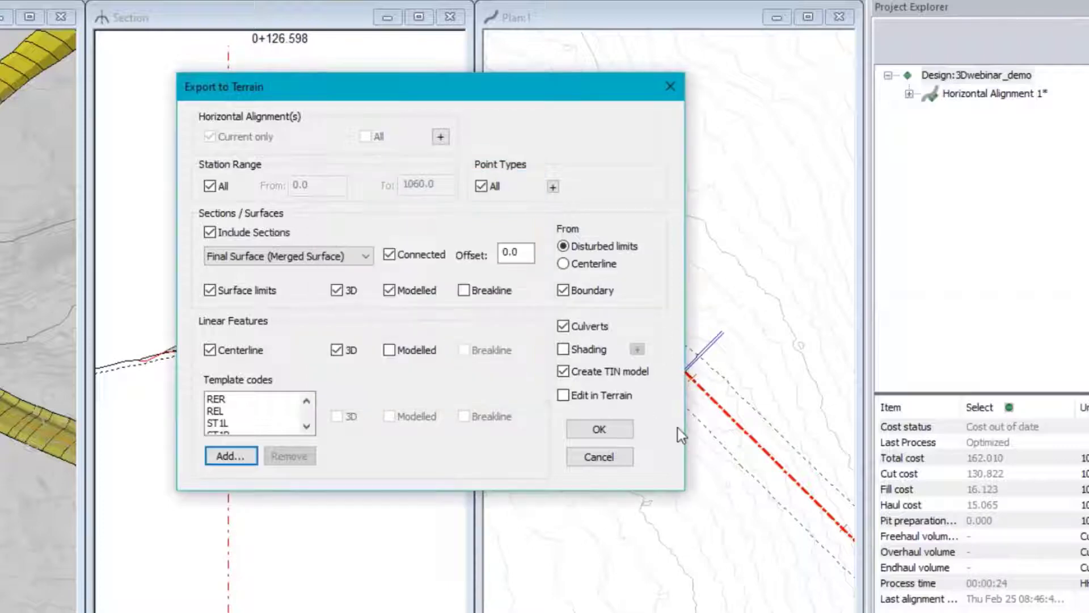
click(213, 420)
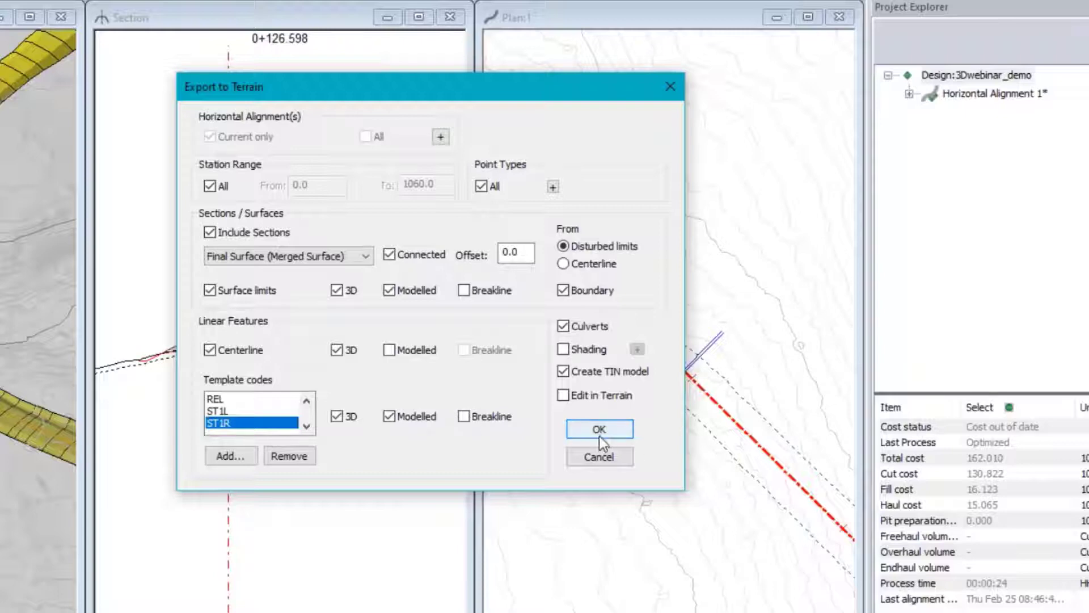
Enable Edit in Terrain for the export and run it to open the exported design in Terrain.
click(564, 395)
drag(564, 96, 343, 121)
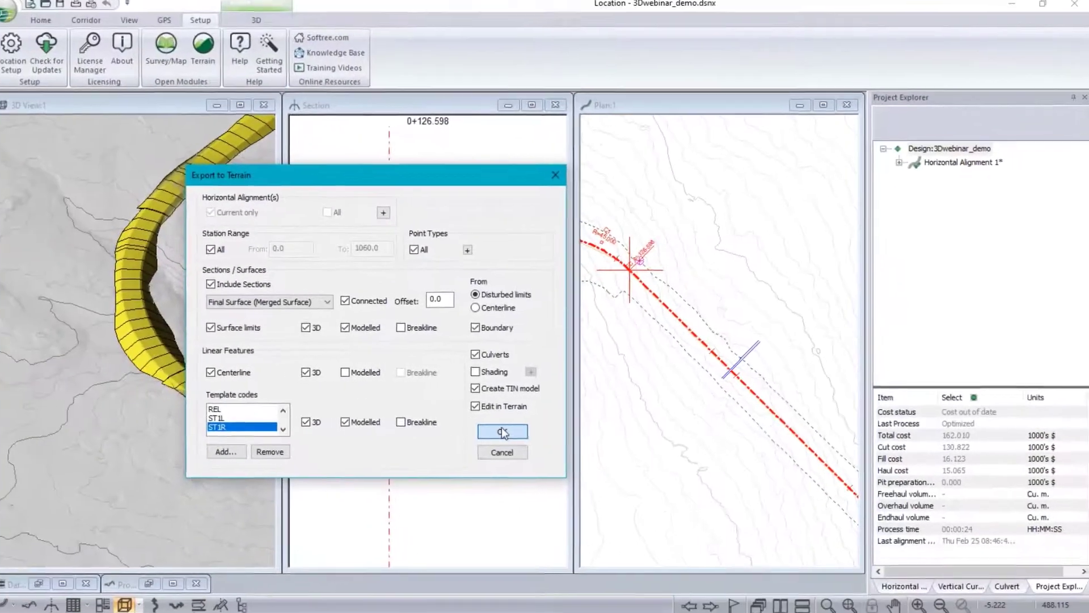
click(503, 433)
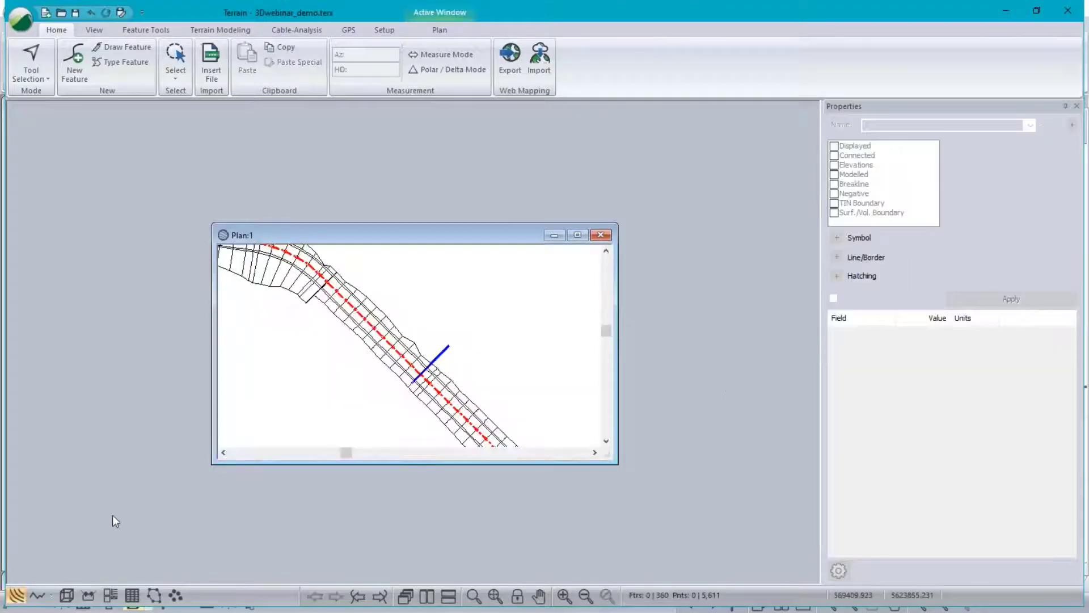
Open a 3D view of the exported road in Terrain and maximize it.
click(67, 597)
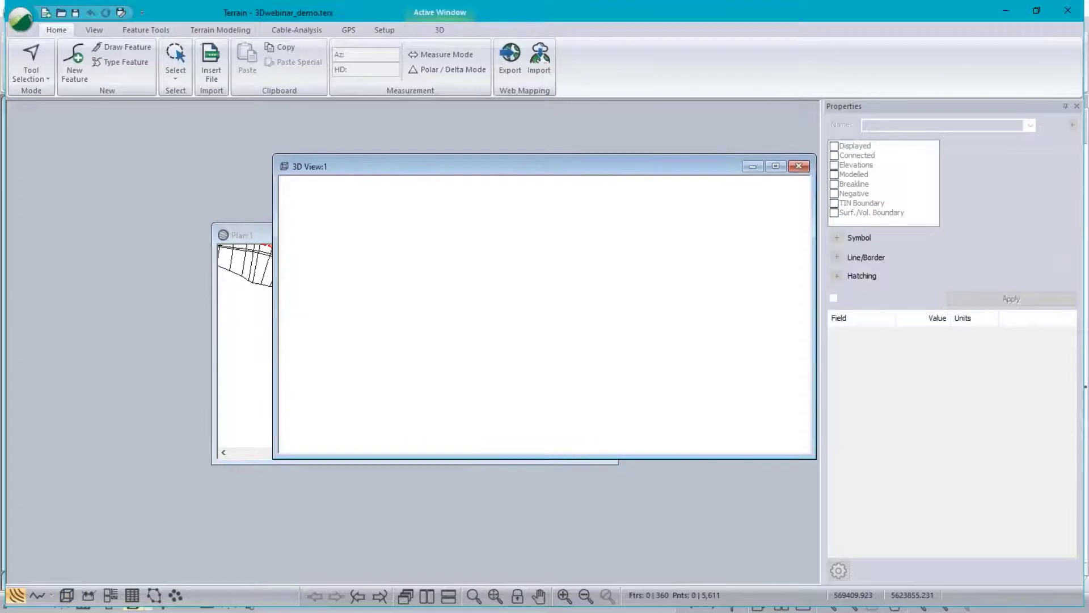
double_click(573, 168)
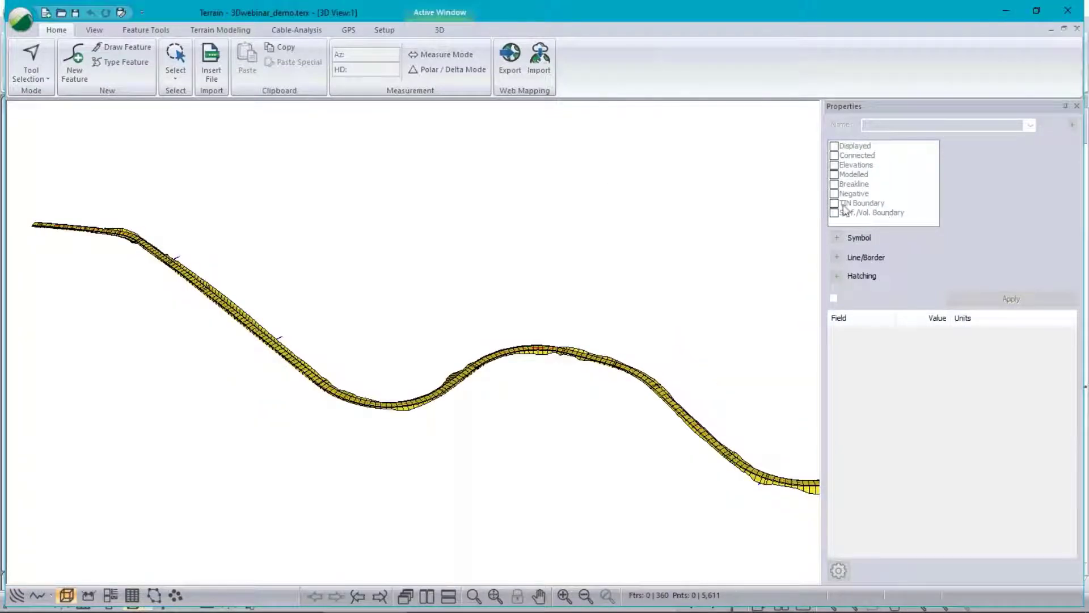
right_click(504, 189)
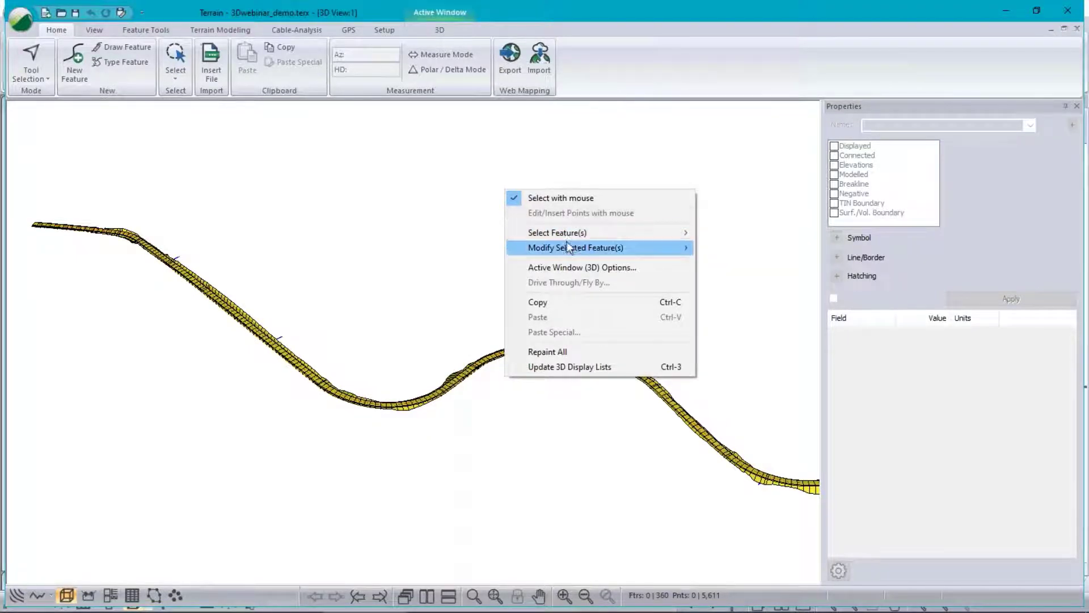
click(572, 267)
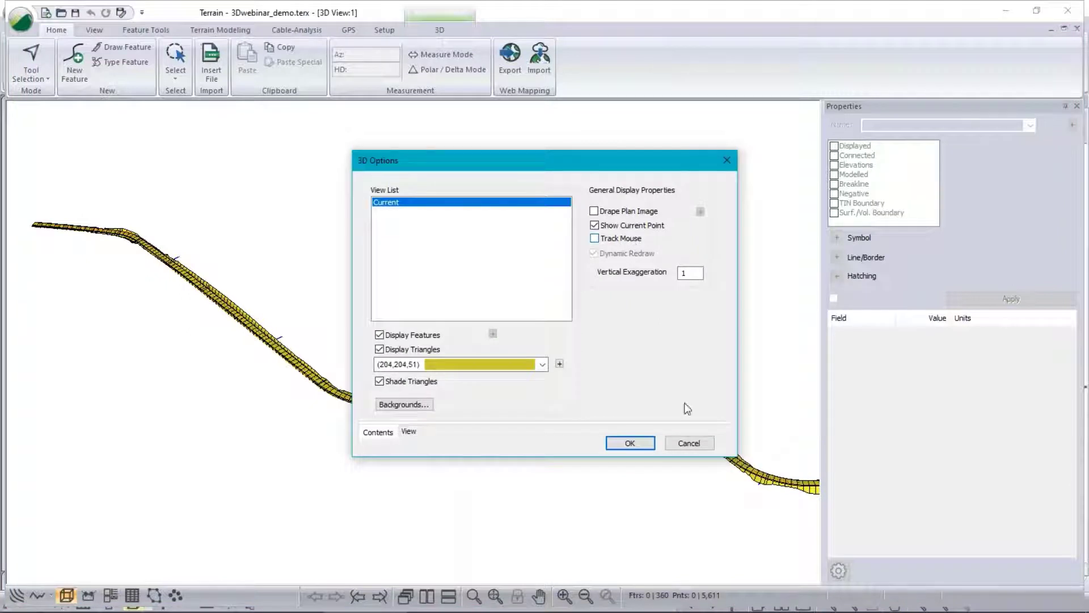
click(699, 443)
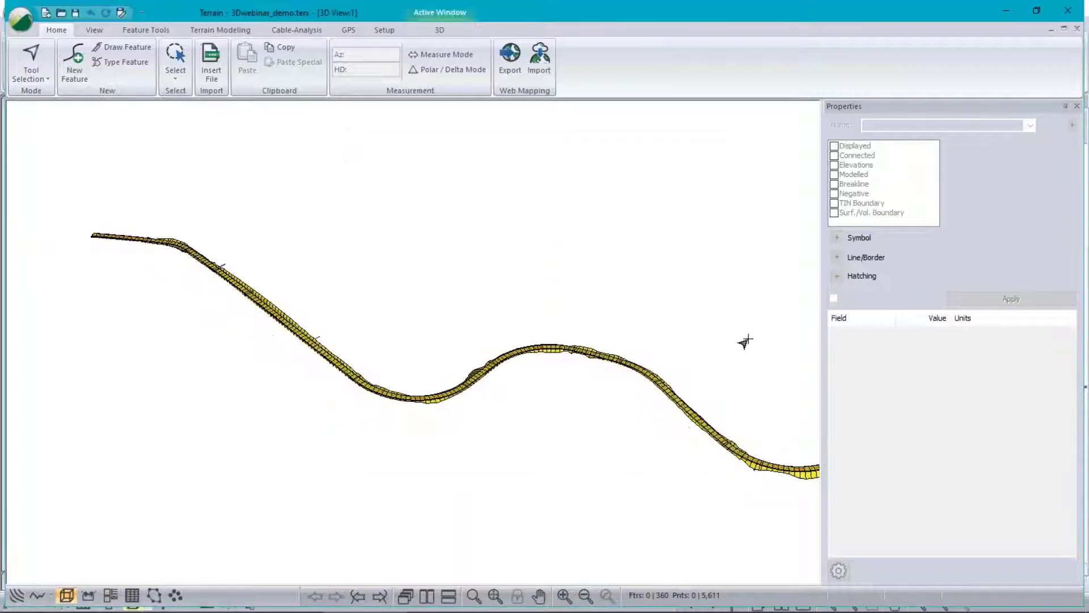
Enable Track Mouse in the 3D options of the Terrain view and accept.
drag(749, 339, 674, 381)
drag(419, 347, 408, 345)
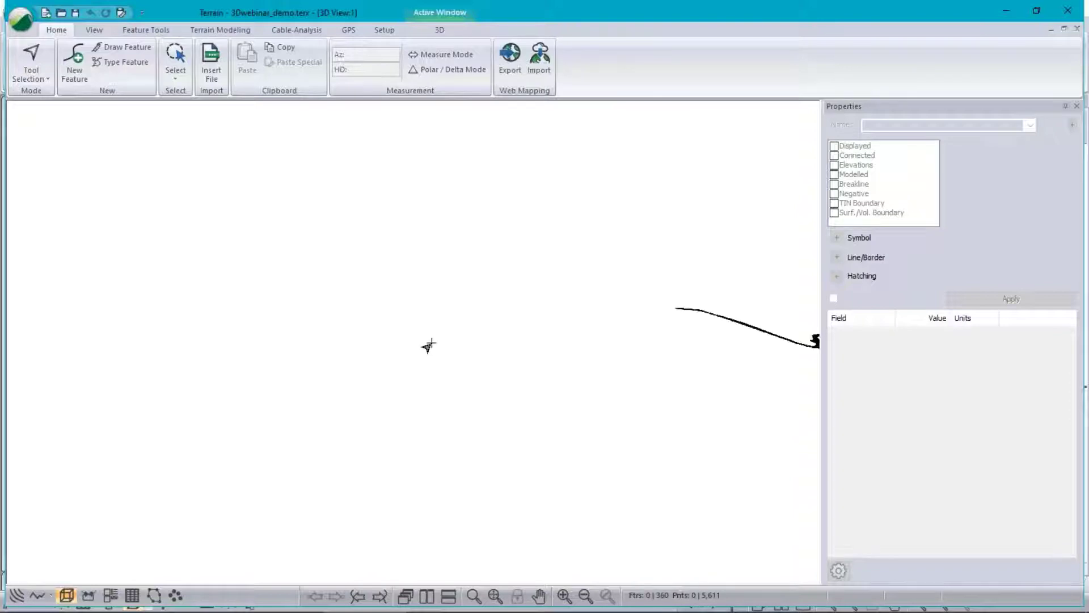
mouse_move(315, 329)
mouse_down()
mouse_move(282, 316)
mouse_move(347, 433)
mouse_move(454, 367)
mouse_move(362, 308)
mouse_move(377, 433)
mouse_move(359, 394)
mouse_move(356, 420)
mouse_up()
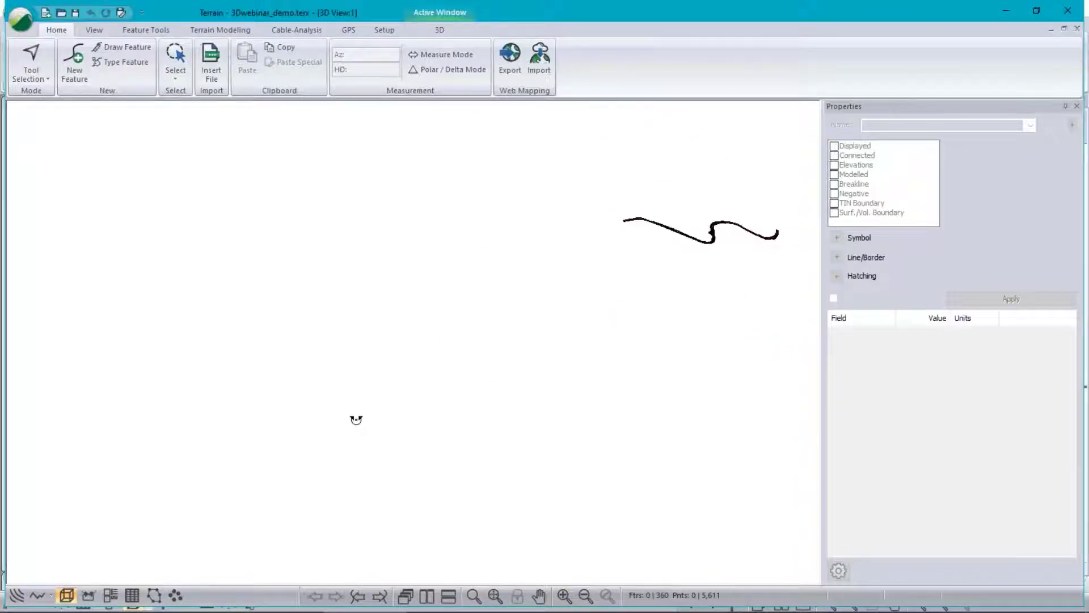
right_click(404, 283)
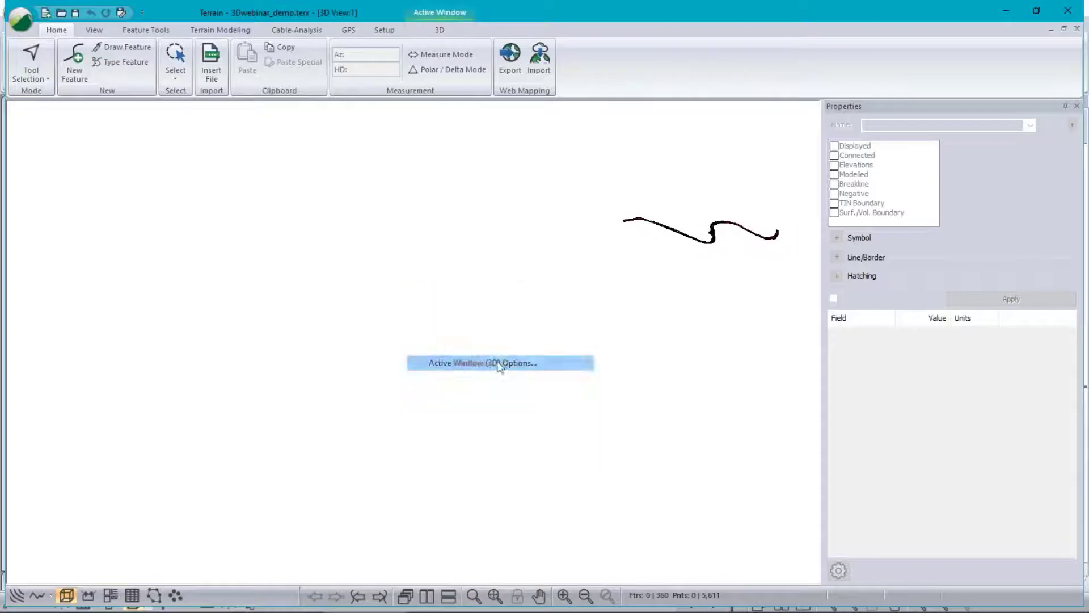
click(472, 360)
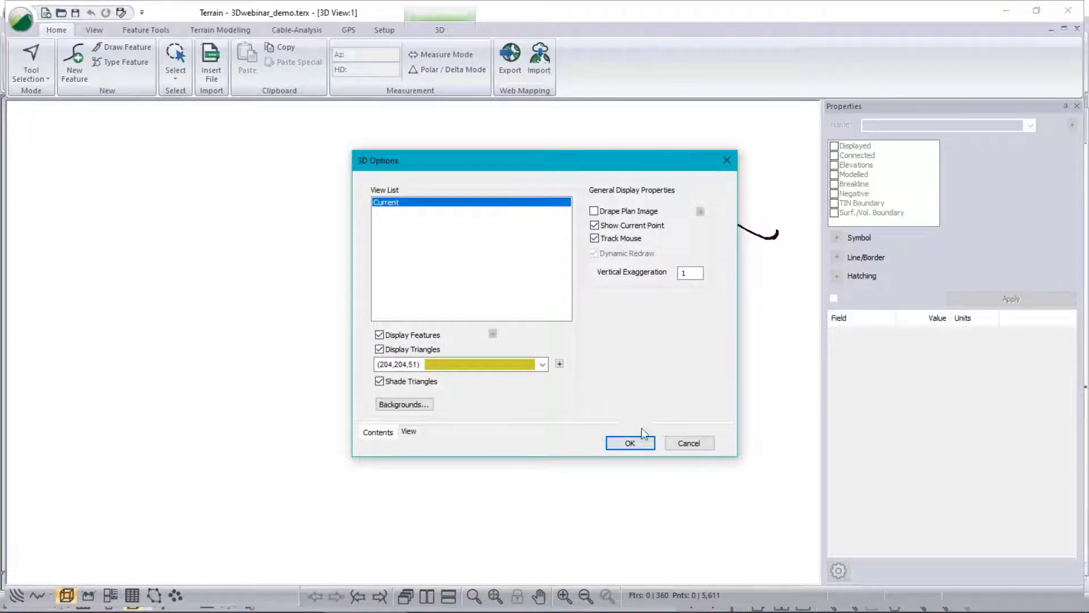
click(630, 443)
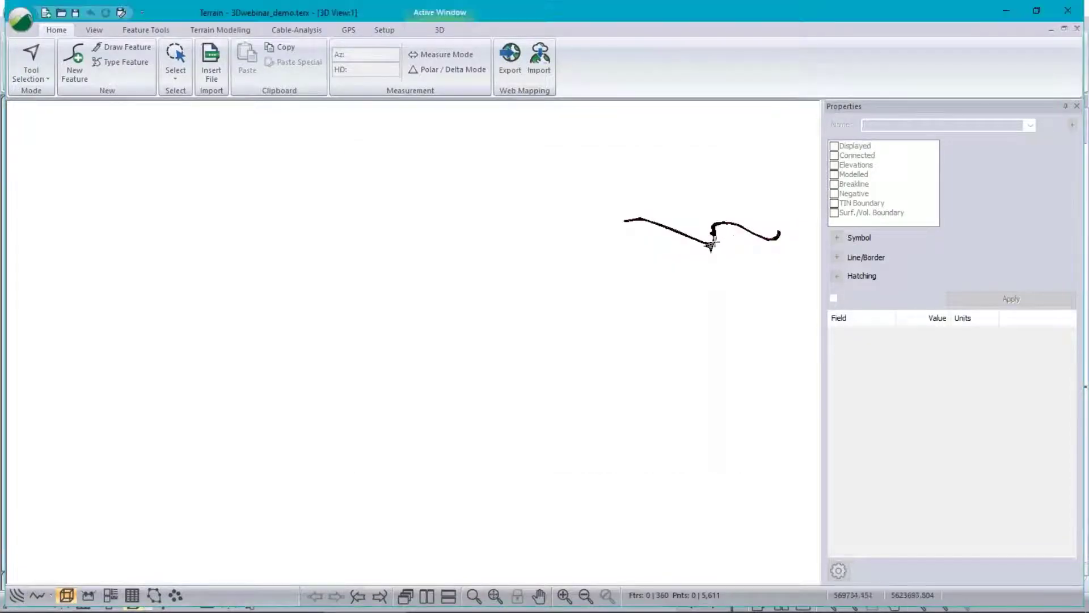
Examine the exported road corridor in 3D, including the surface and cross-section lines around its middle curve.
middle_drag(708, 245, 413, 341)
drag(414, 338, 295, 333)
scroll(407, 341, up, 6)
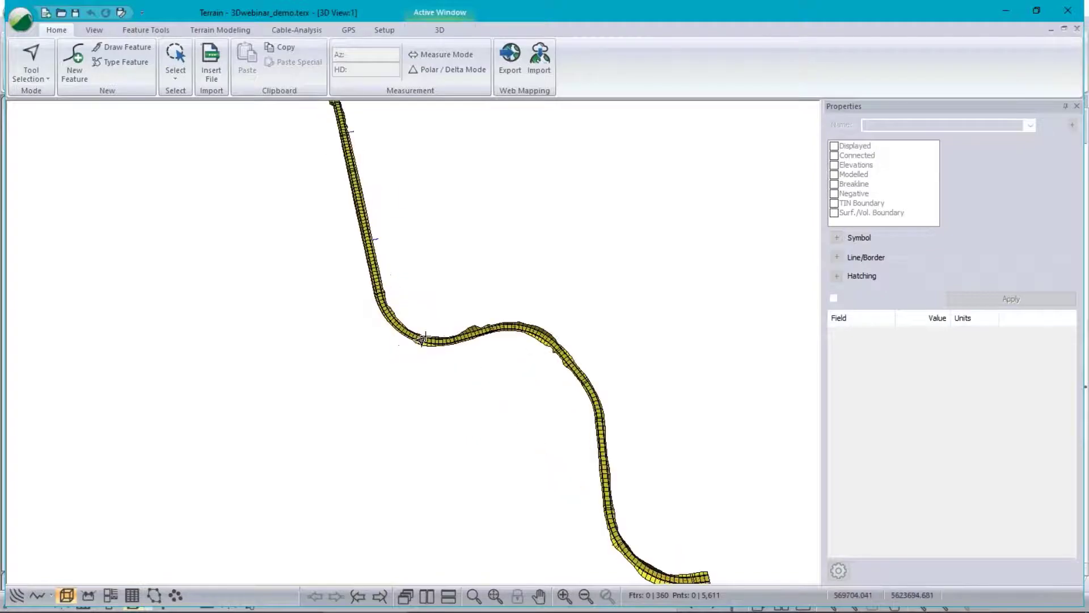
mouse_move(393, 335)
mouse_down()
mouse_move(362, 253)
mouse_move(355, 333)
mouse_move(382, 321)
mouse_up()
scroll(387, 326, up, 3)
scroll(388, 327, up, 2)
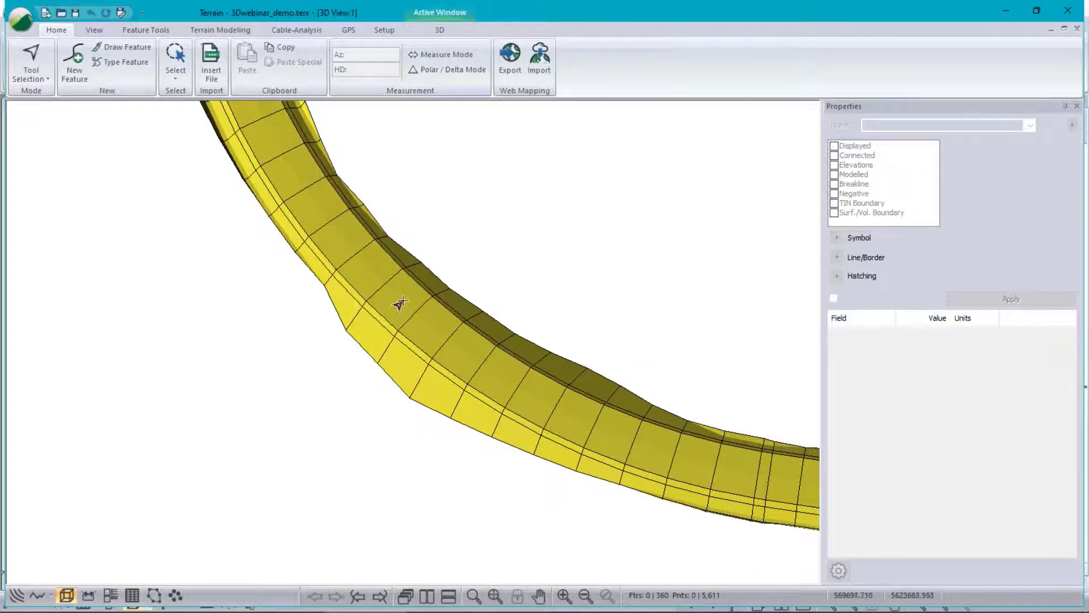
scroll(400, 305, down, 5)
middle_drag(726, 439, 434, 242)
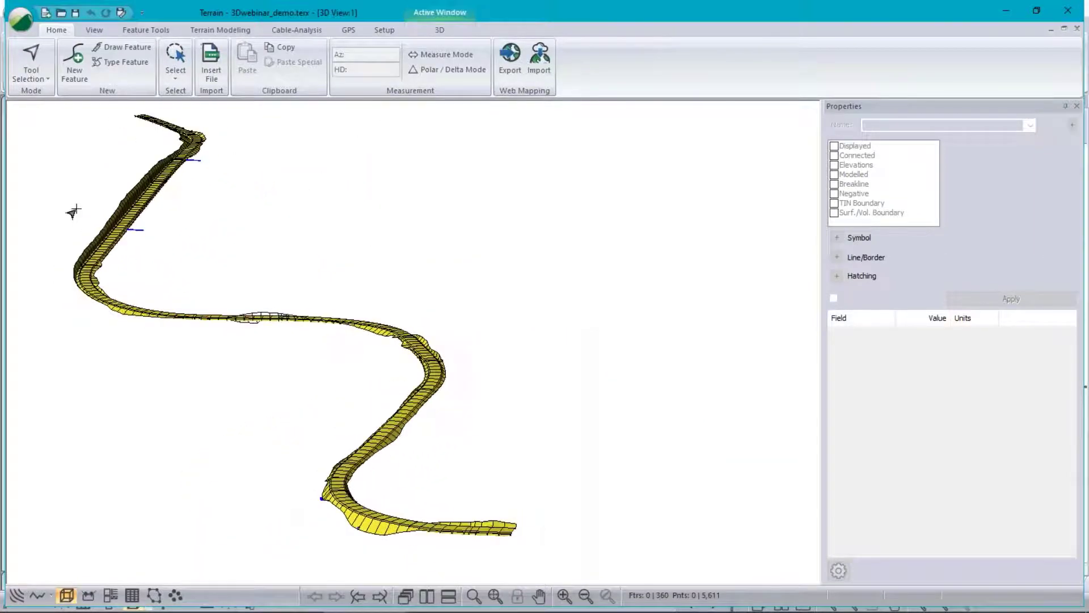
Inspect the culvert crossing under the straight section of the exported road in 3D.
scroll(139, 237, up, 5)
scroll(19, 279, up, 4)
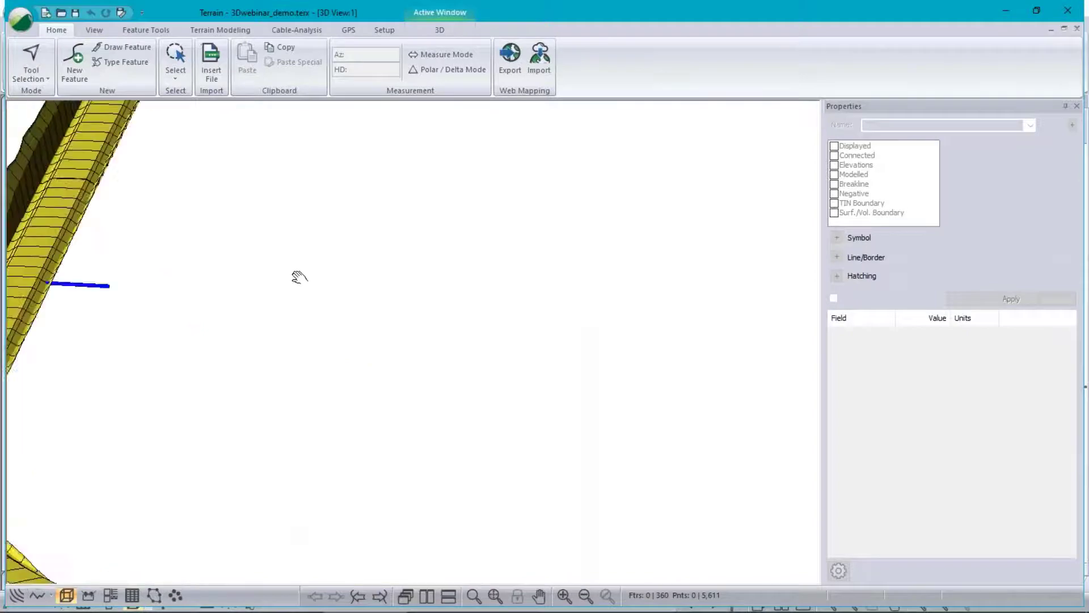
middle_drag(245, 275, 513, 358)
scroll(224, 355, up, 5)
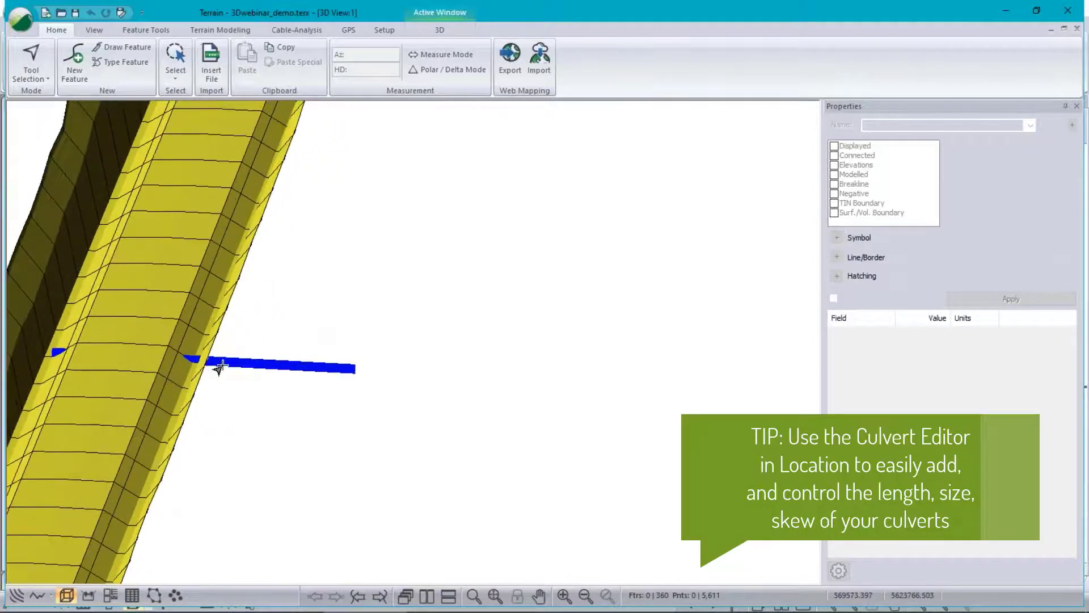
scroll(217, 368, up, 1)
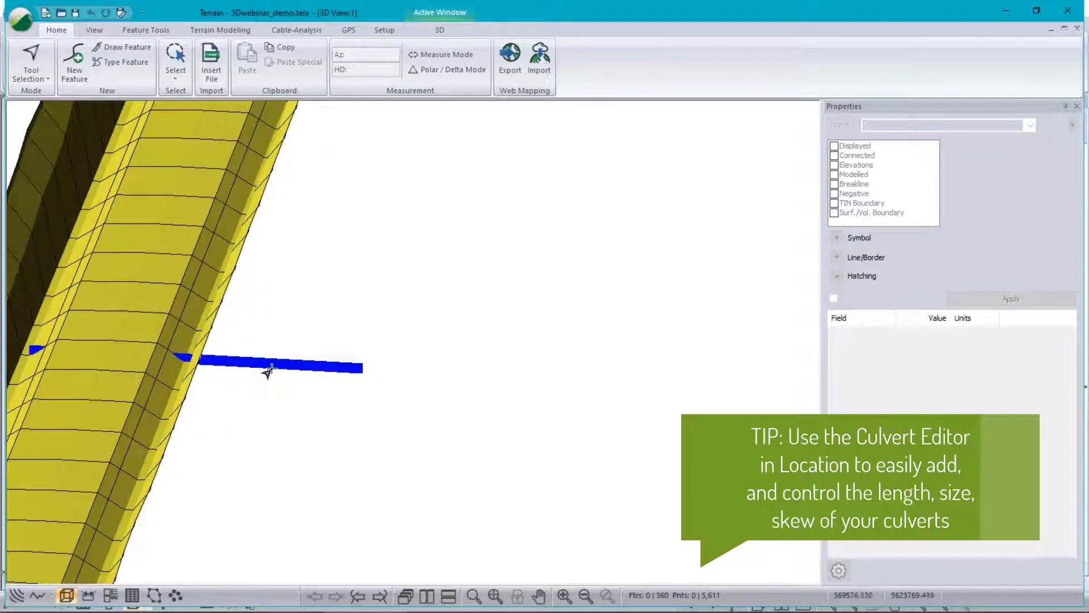
scroll(188, 284, down, 5)
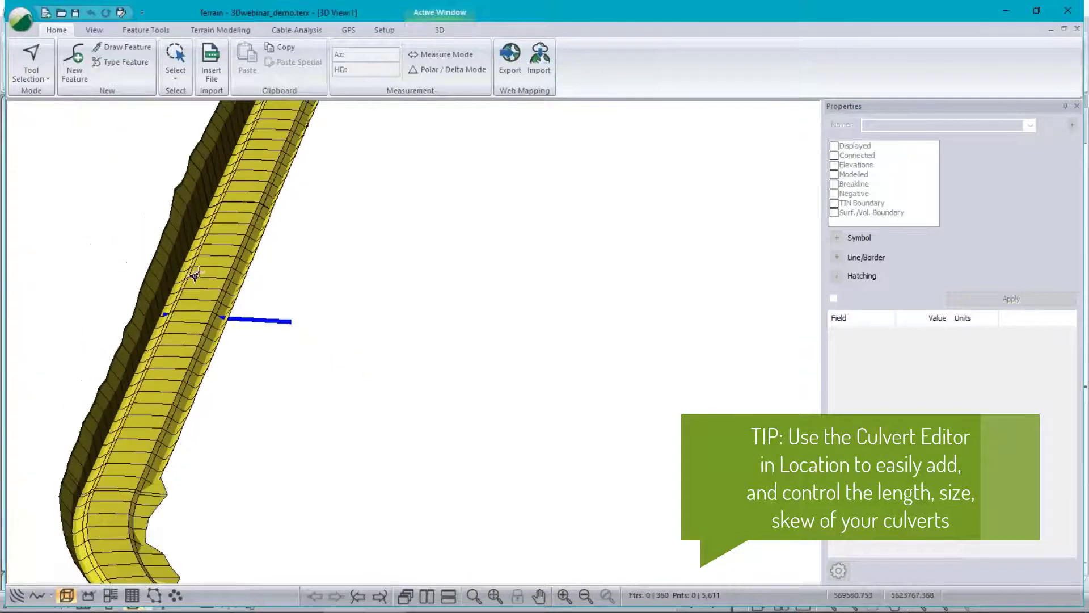
Inspect the sharp curve beyond the straight section in 3D, with its side slopes and nearby culverts.
middle_drag(294, 121, 248, 459)
scroll(356, 397, up, 4)
scroll(351, 390, down, 1)
scroll(188, 152, up, 3)
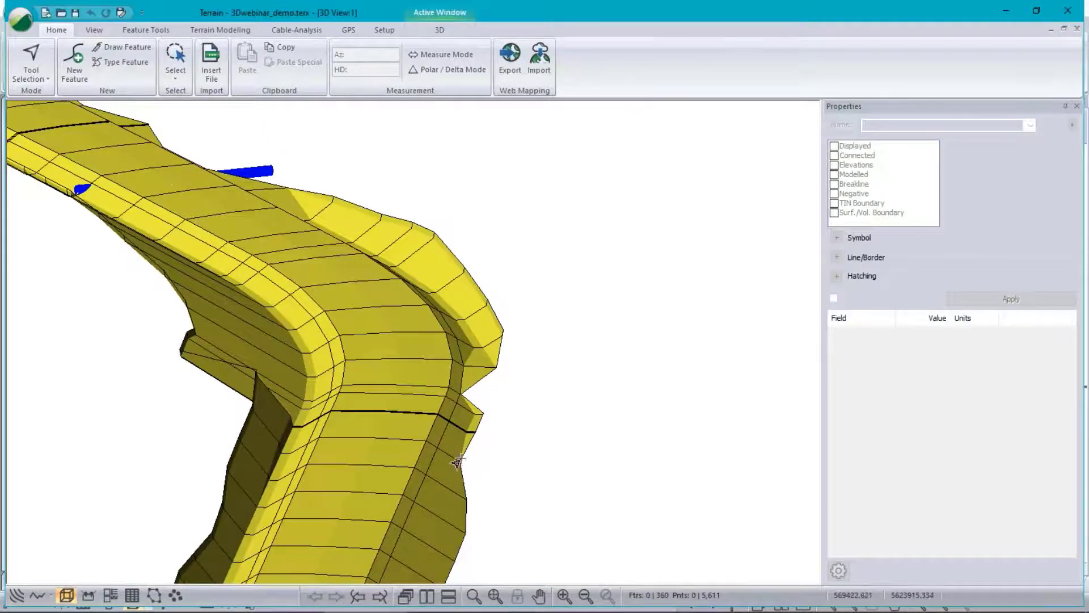
scroll(449, 417, down, 6)
middle_drag(451, 412, 453, 288)
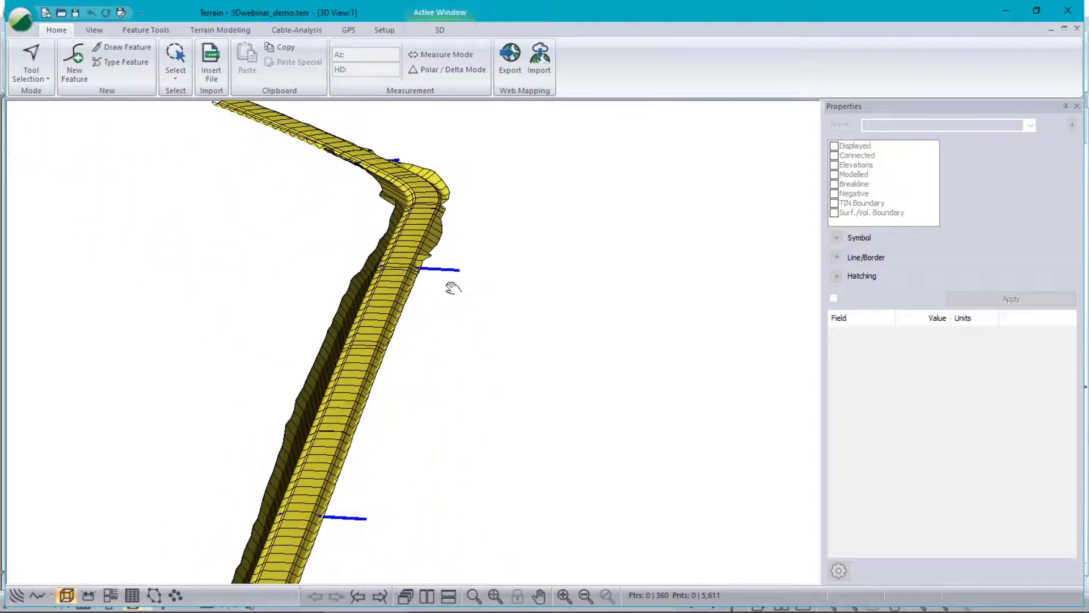
Save the exported corridor terrain 3Dwebinar_demo.terx and close Terrain to return to Location.
click(76, 13)
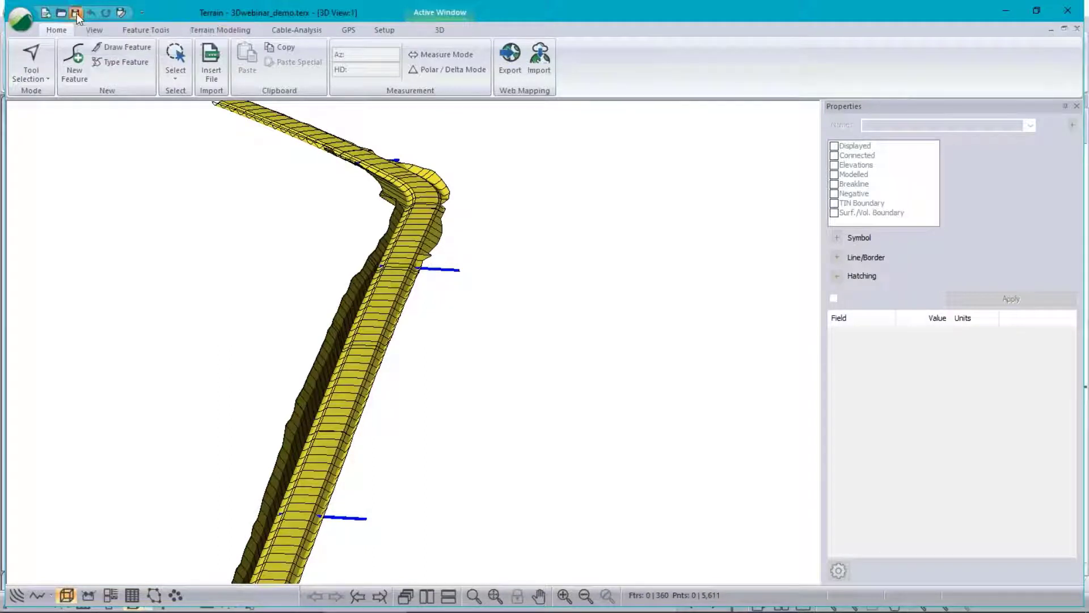
click(1068, 11)
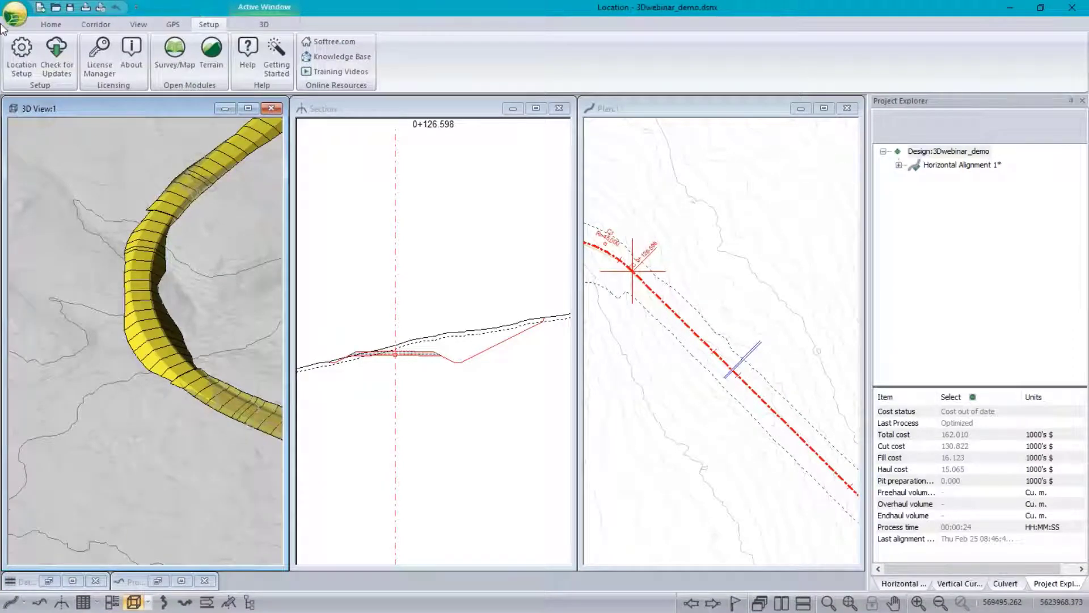
Open the external original ground file OG.terx from the Location design for editing in Terrain.
click(41, 26)
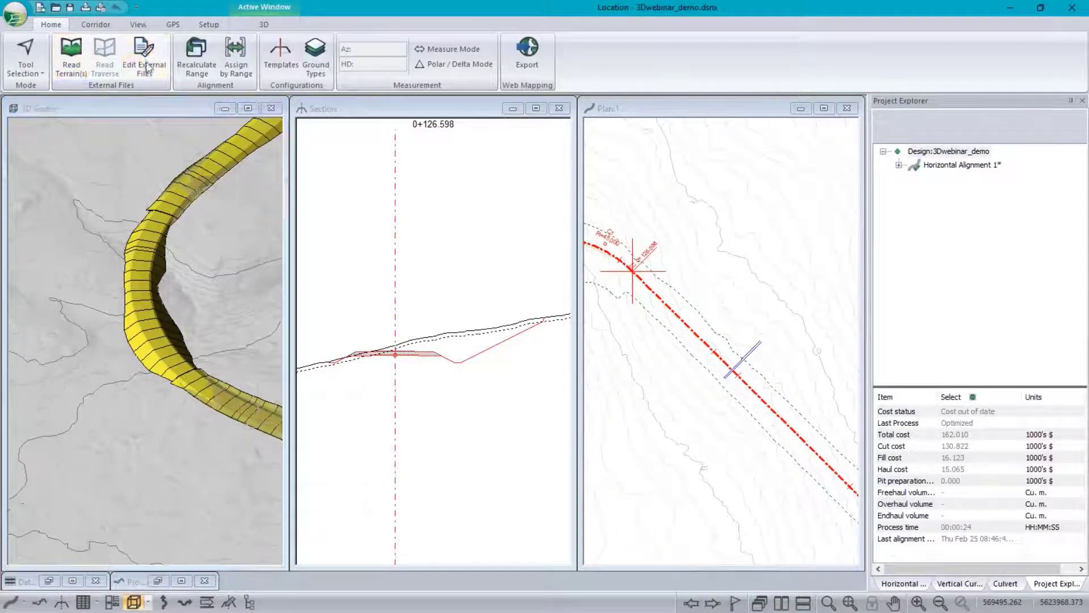
click(146, 59)
click(427, 266)
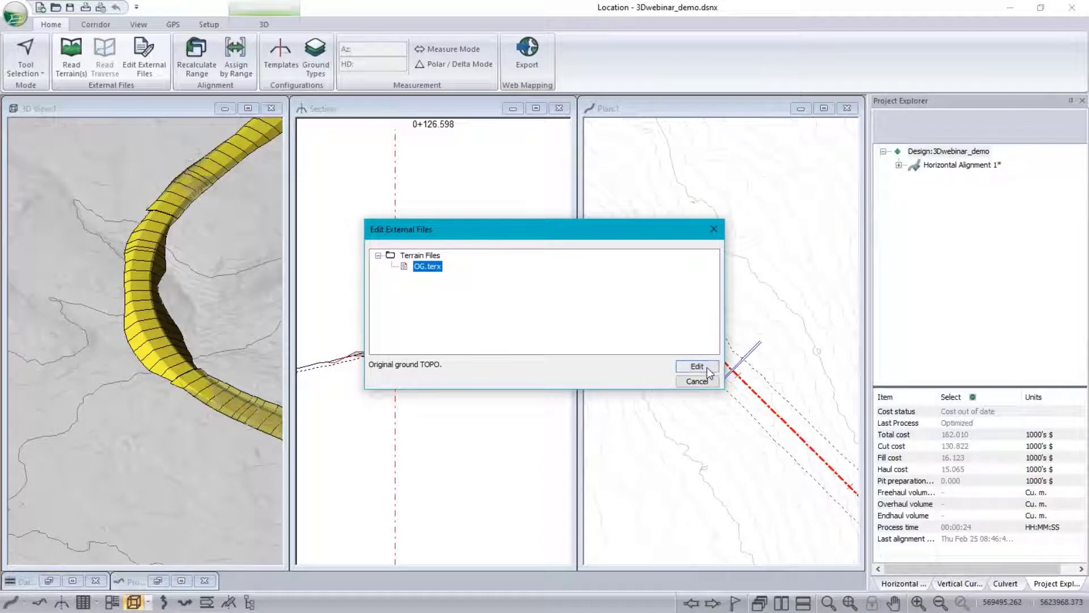
click(709, 368)
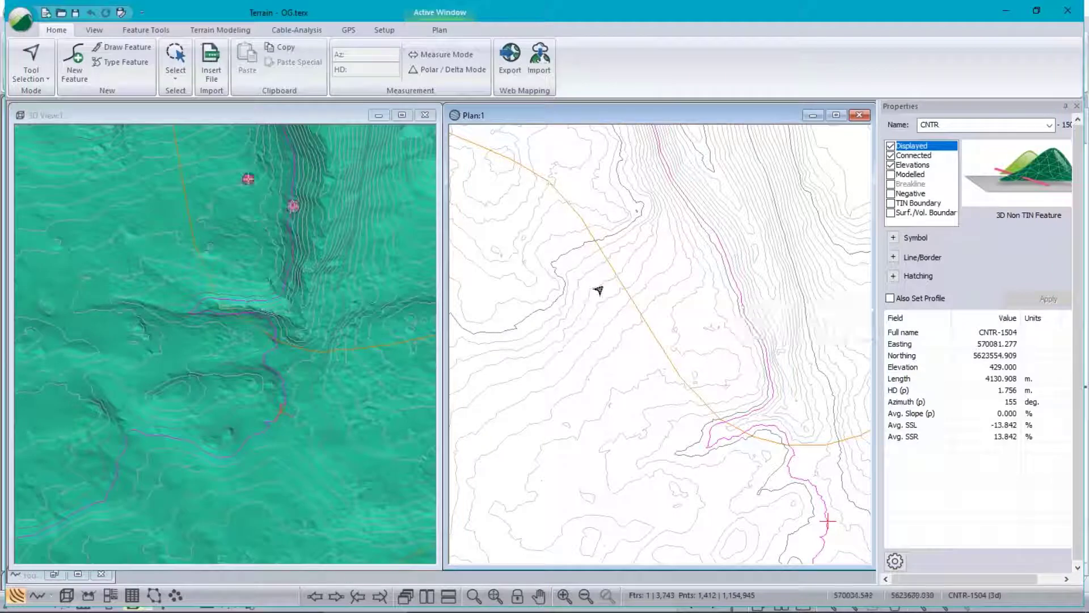
Set the 3D view's triangle colour to 10% gray, check the background image's display settings and accept the 3D options.
right_click(133, 259)
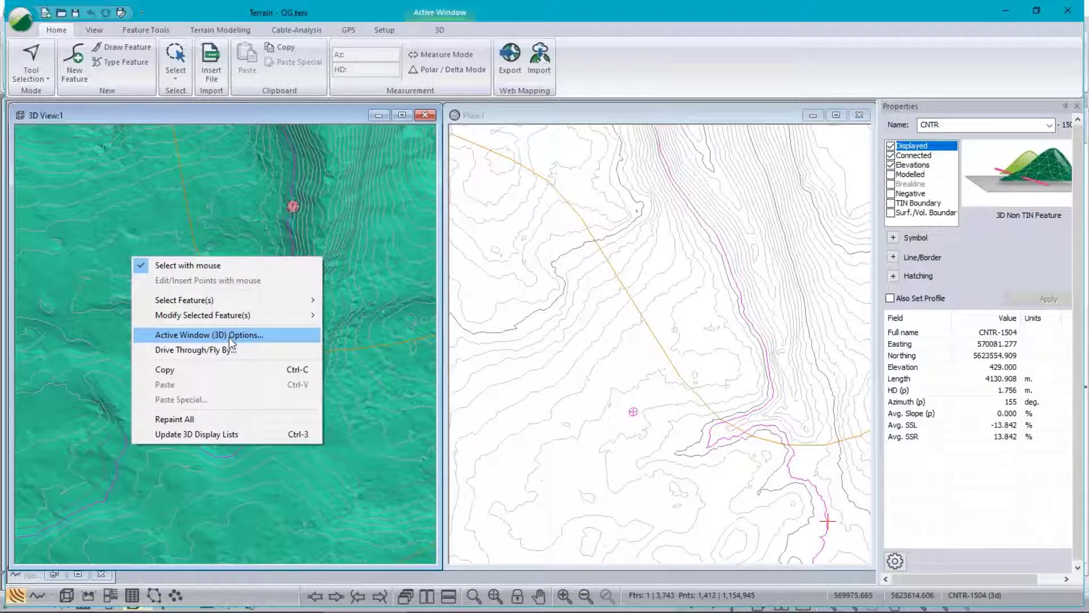
click(230, 336)
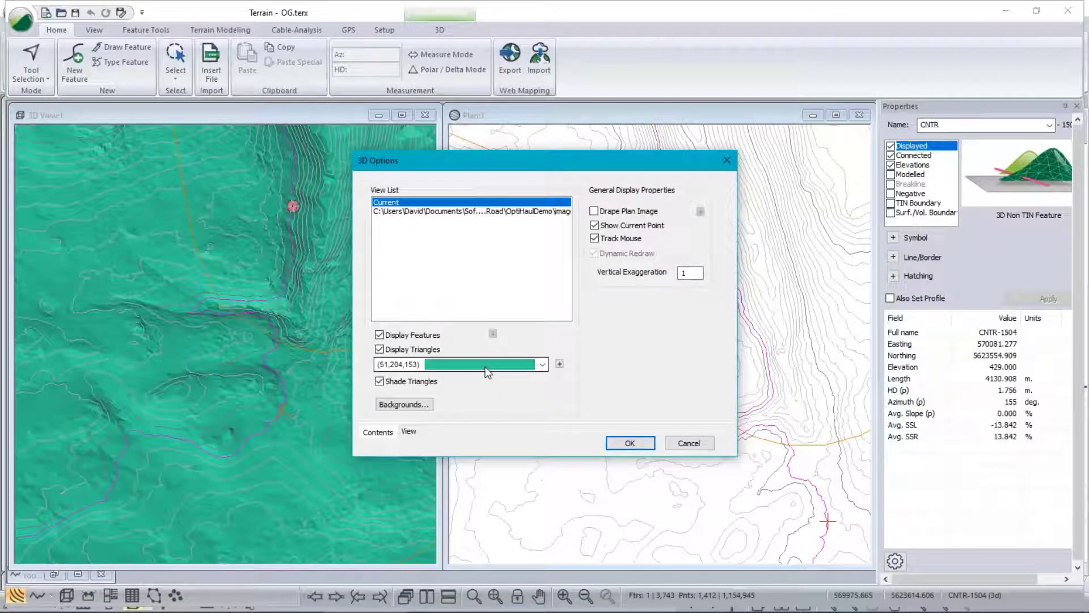
click(543, 365)
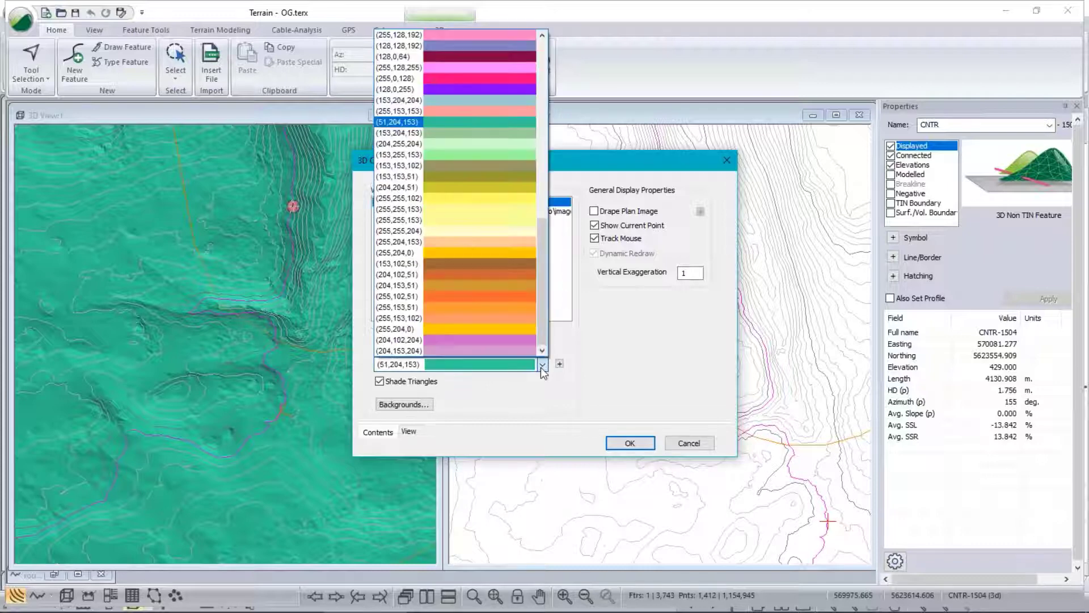
drag(549, 293, 551, 145)
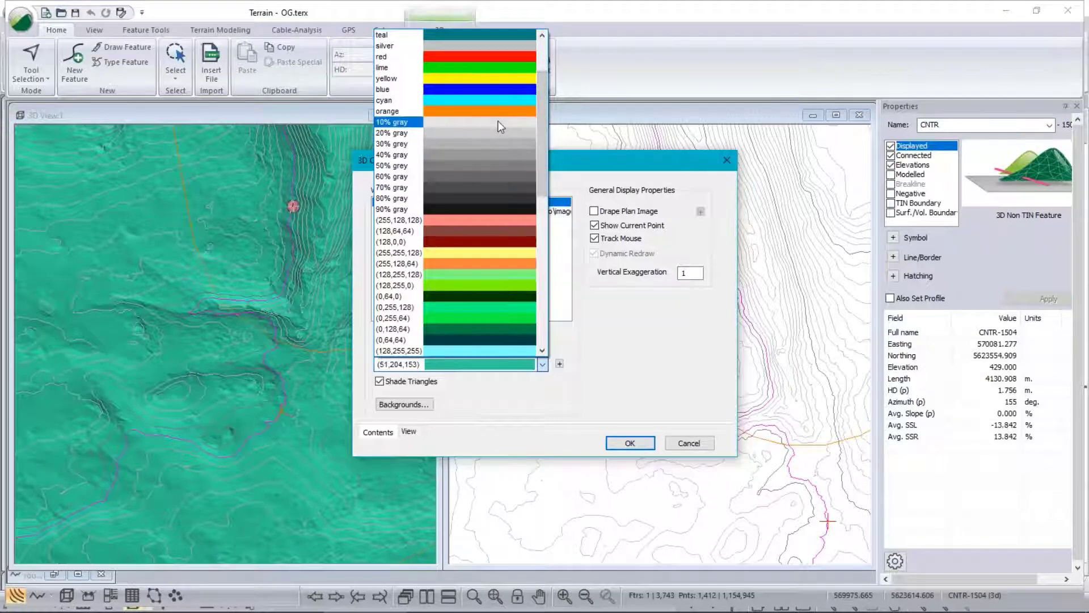
click(499, 112)
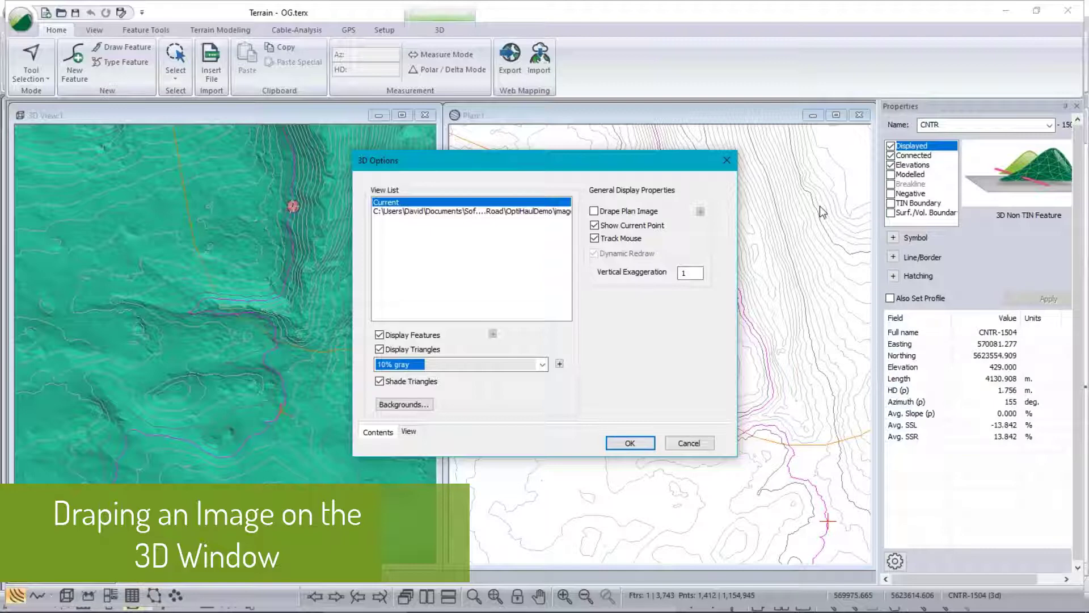
click(627, 447)
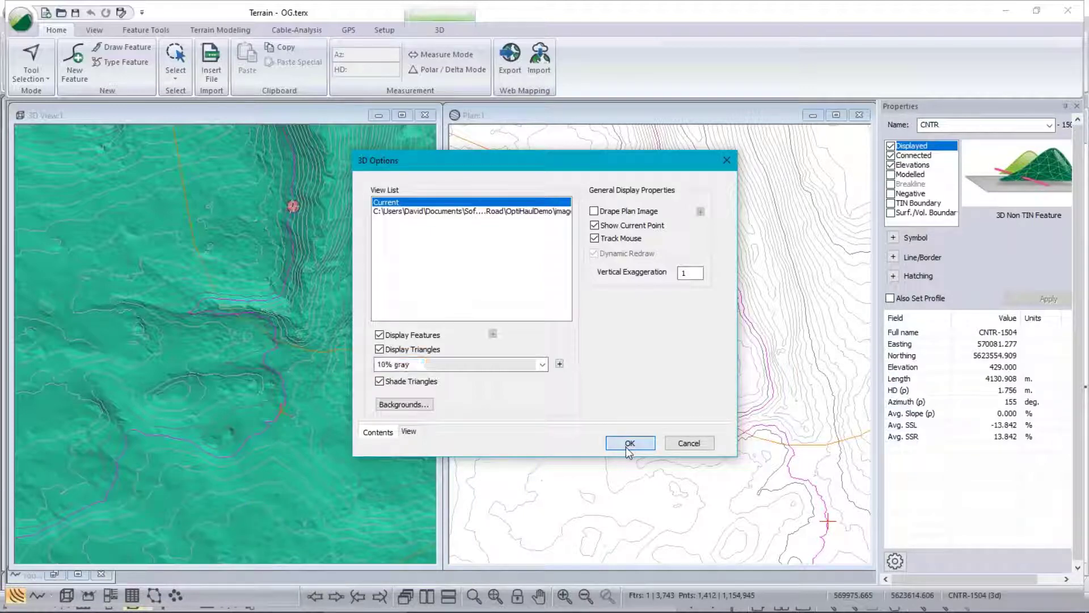
click(411, 212)
click(380, 335)
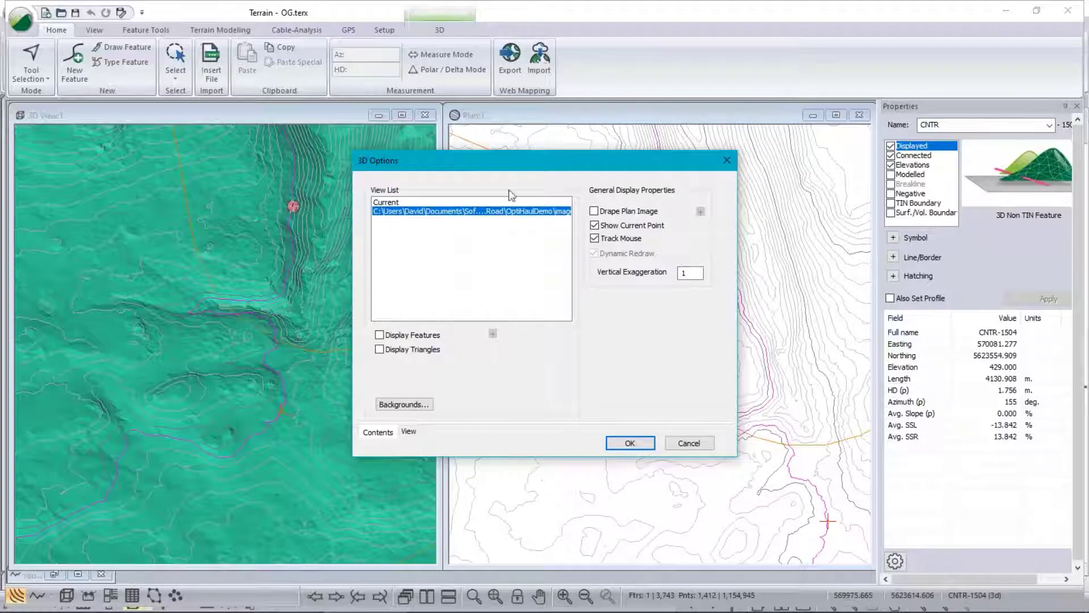
click(630, 443)
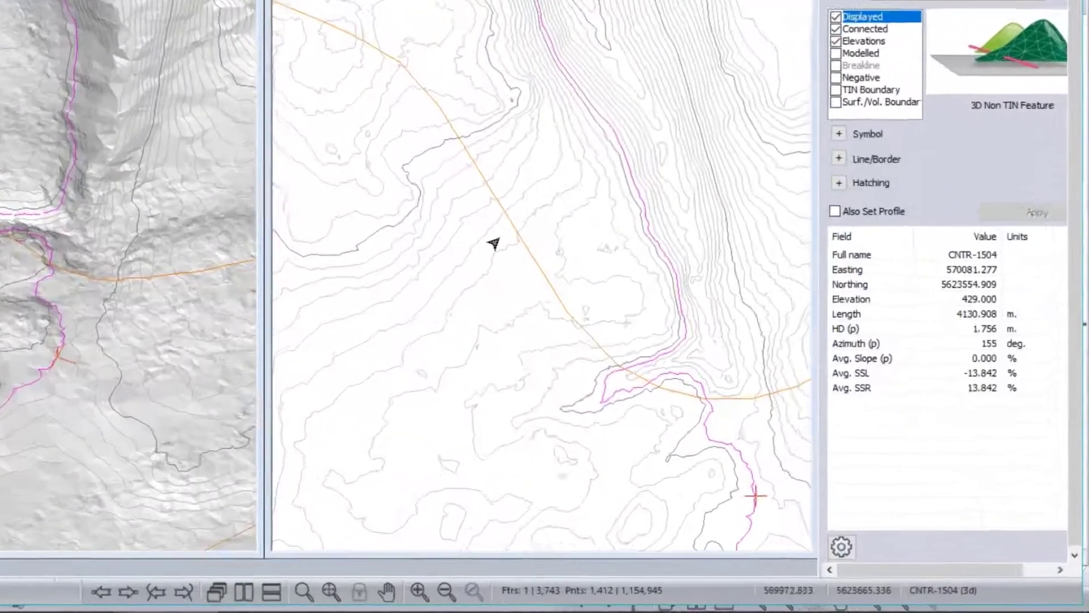
Check the properties of the image.terx background and enable its Plan Display in the Plan window.
right_click(494, 243)
click(562, 415)
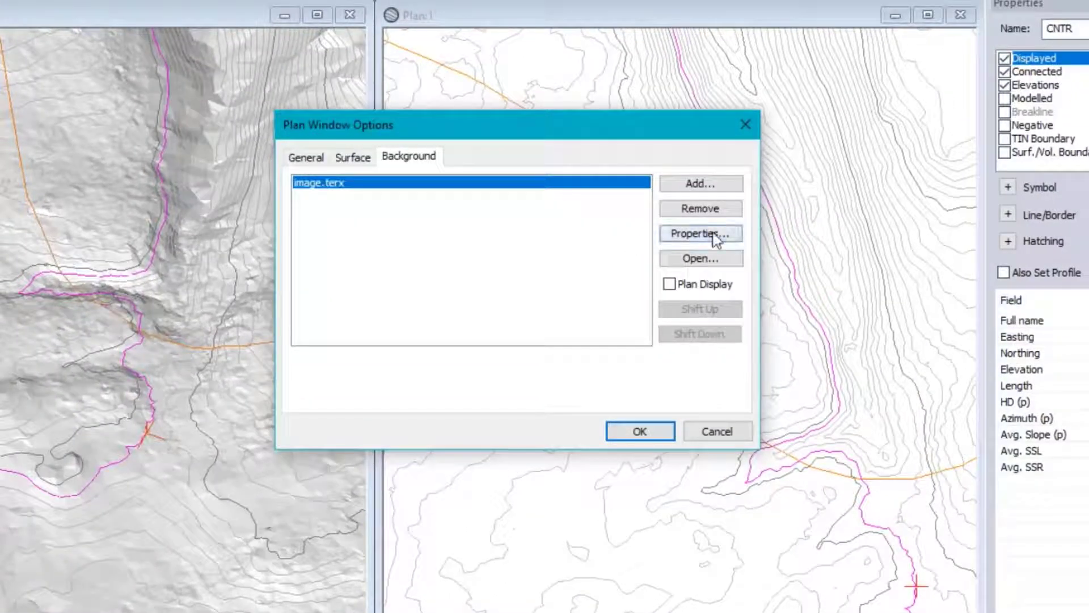
click(716, 239)
click(653, 451)
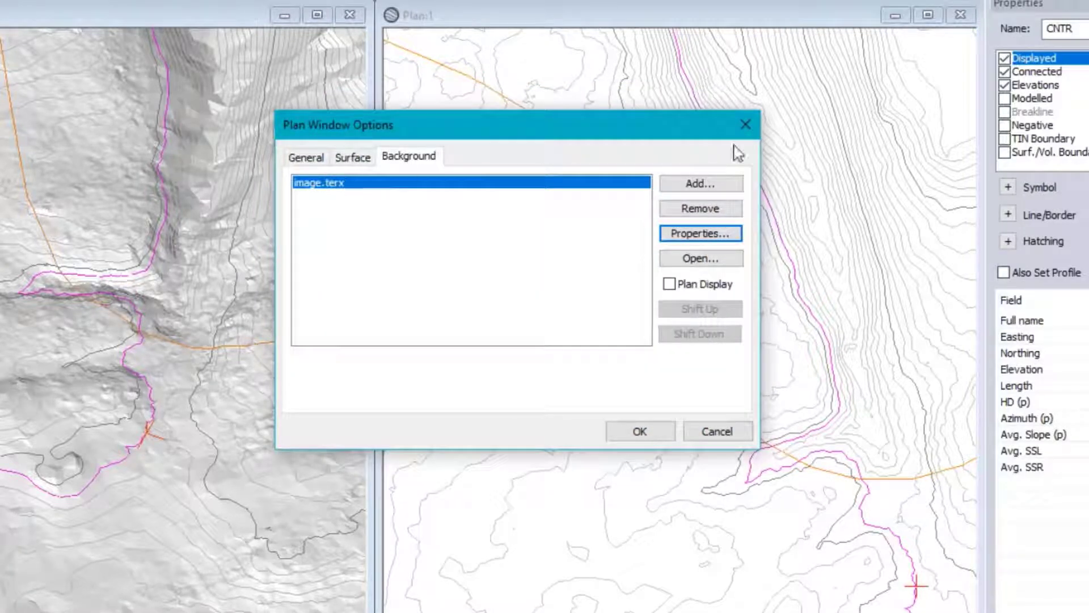
click(670, 285)
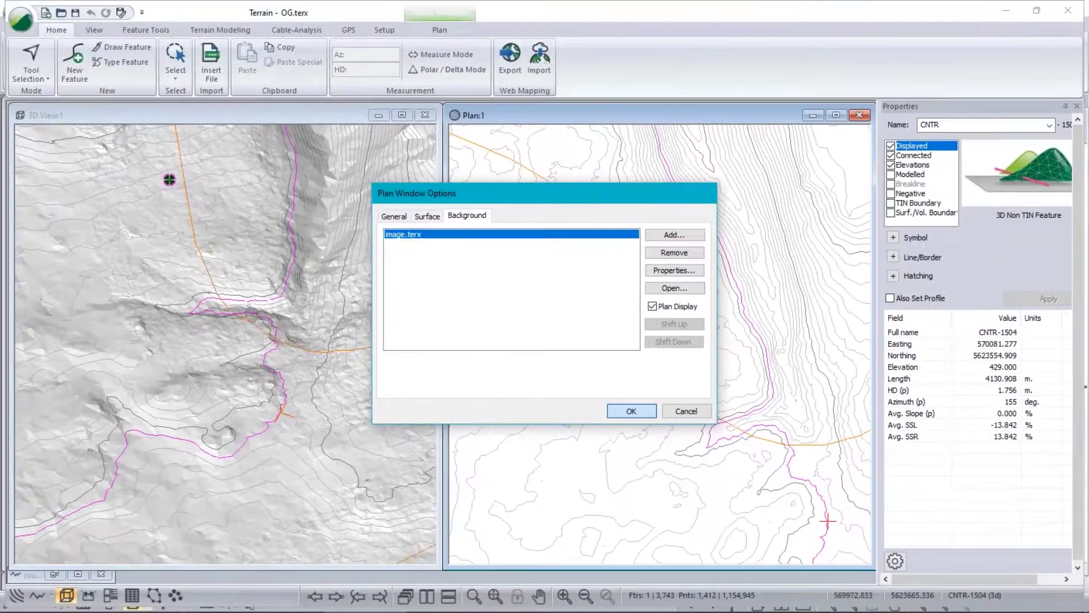
click(632, 411)
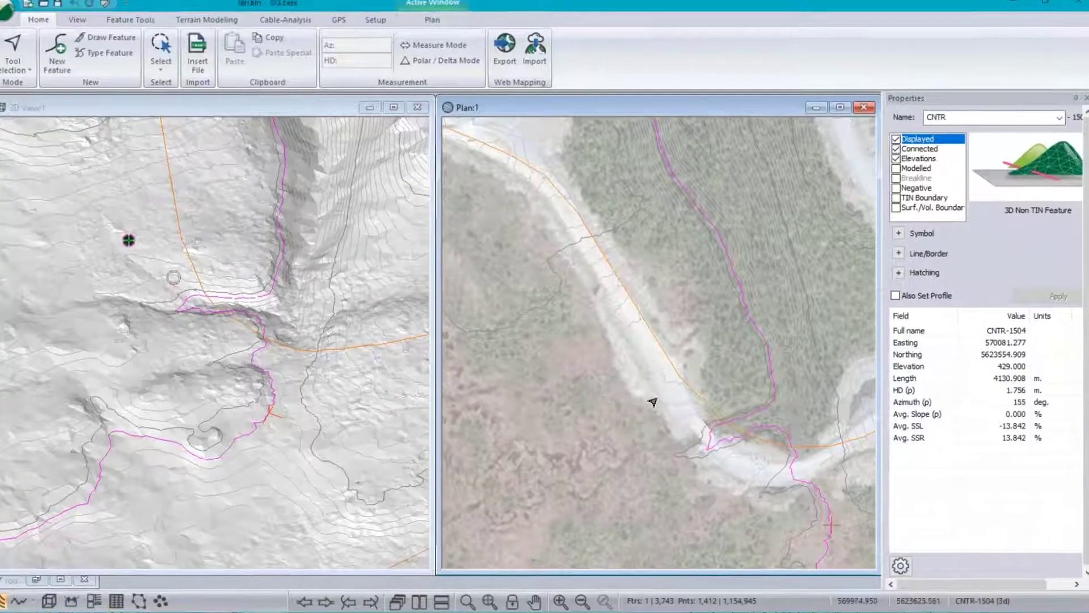
Turn off Display Features for the current terrain and enable Drape Plan Image in the 3D options.
right_click(703, 388)
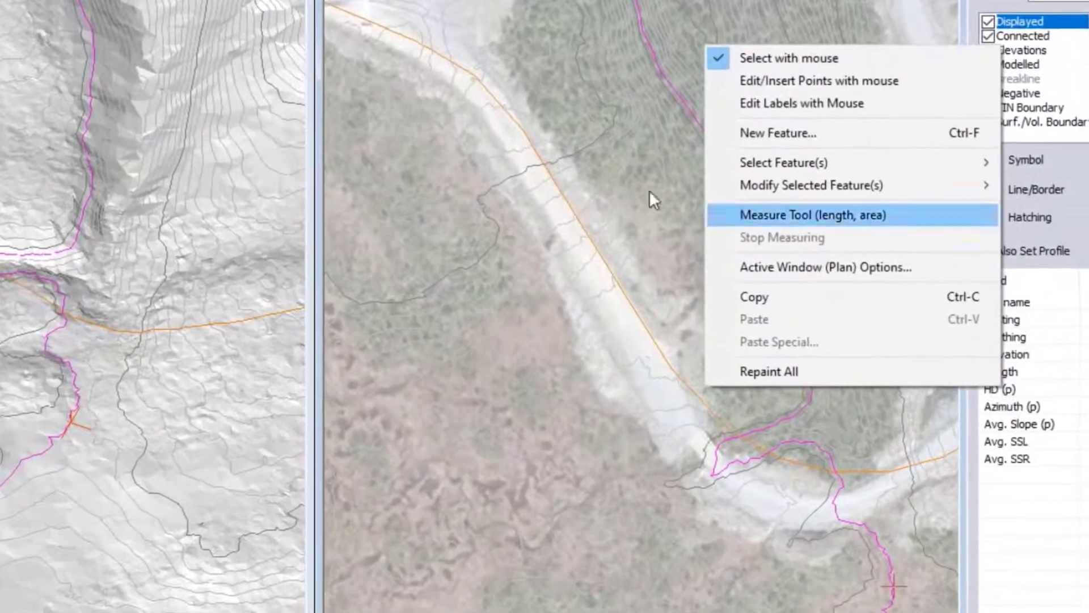
right_click(16, 231)
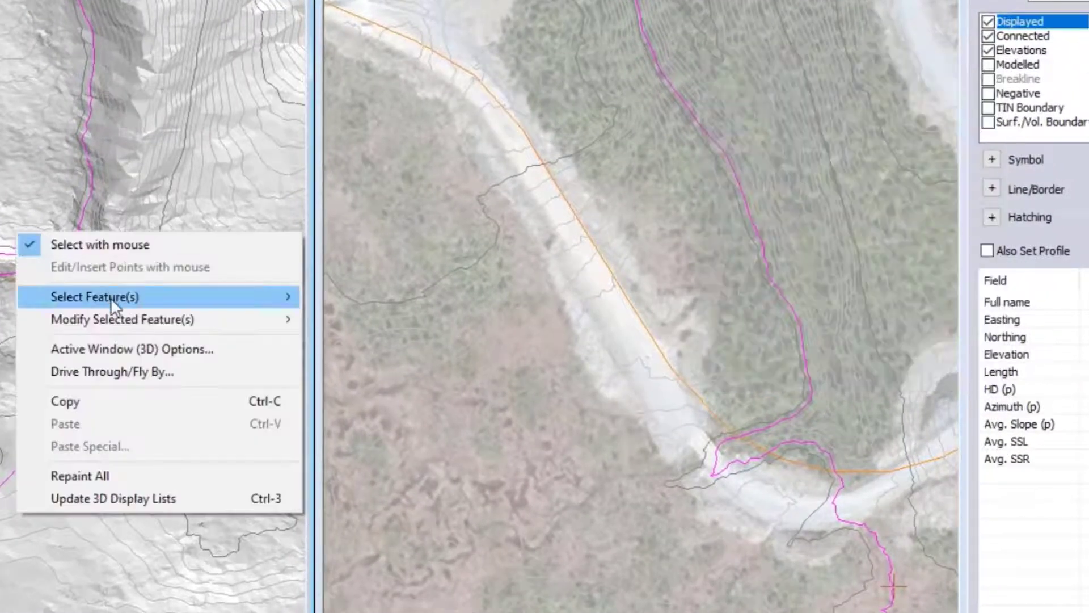
click(108, 349)
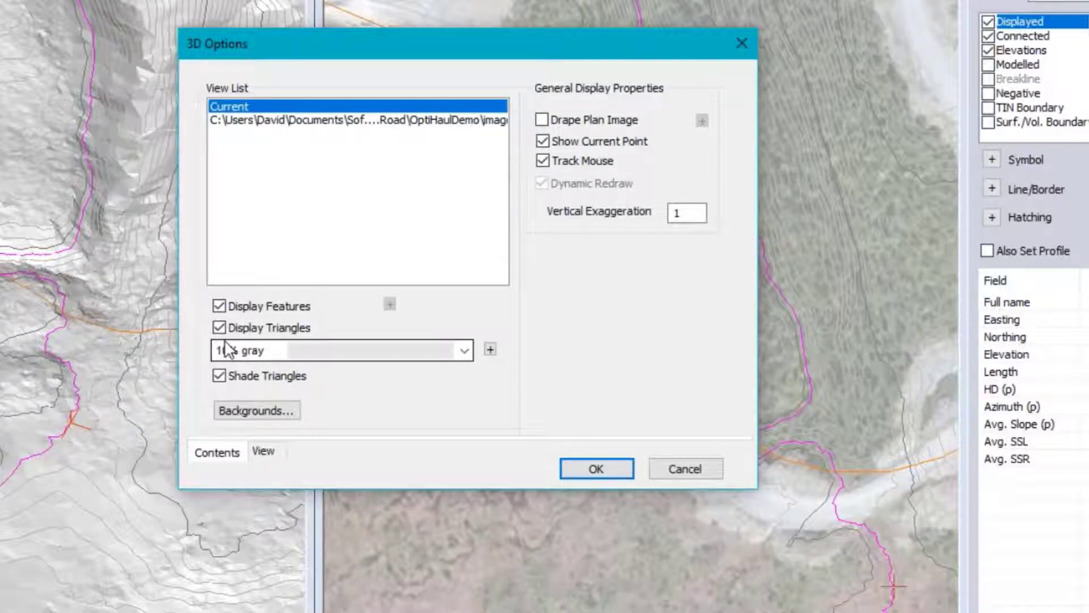
click(220, 307)
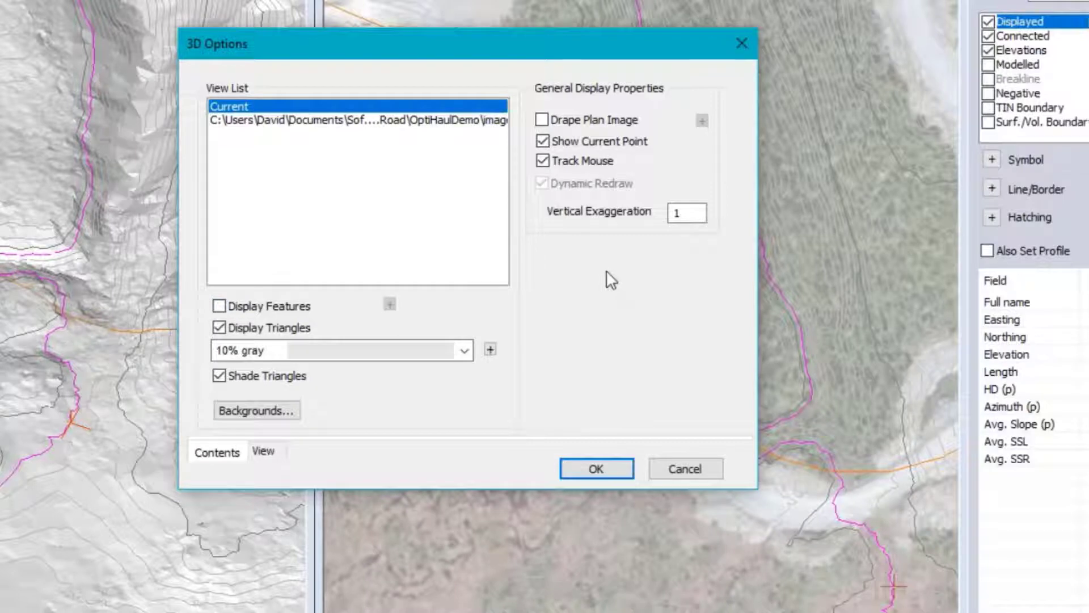
click(543, 120)
Set the drape quality to 0.5 user units per pixel over the model extents and apply the drape to the 3D view.
click(703, 121)
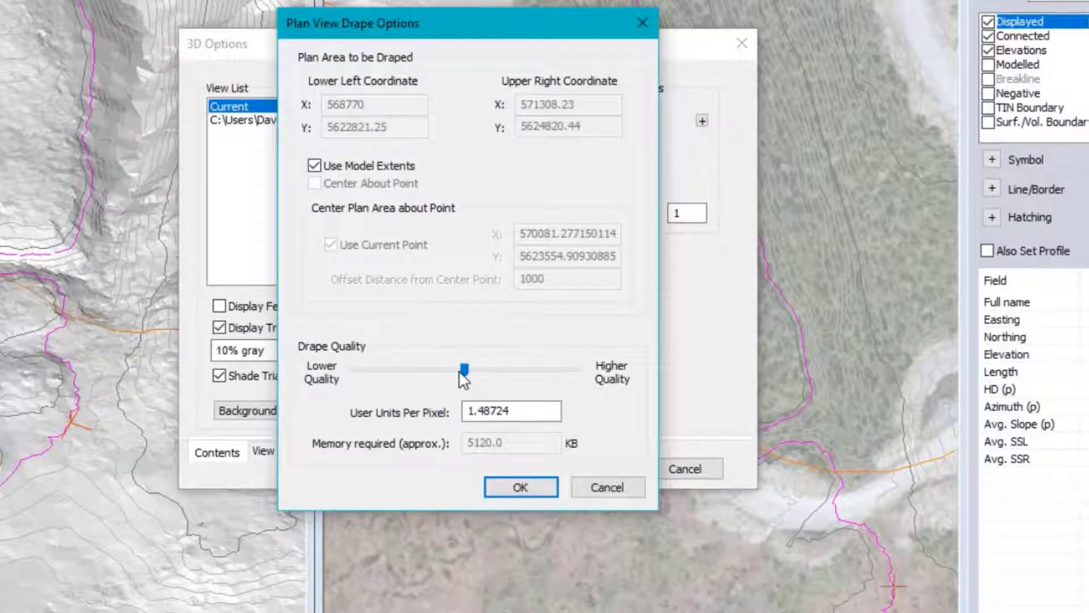
drag(464, 380, 616, 374)
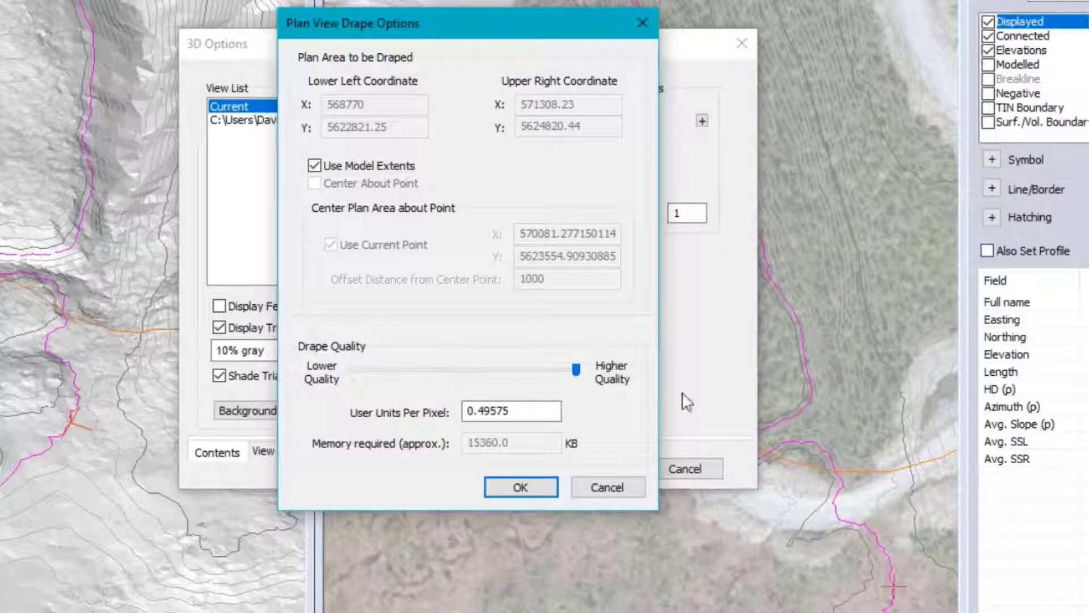
drag(531, 411, 457, 410)
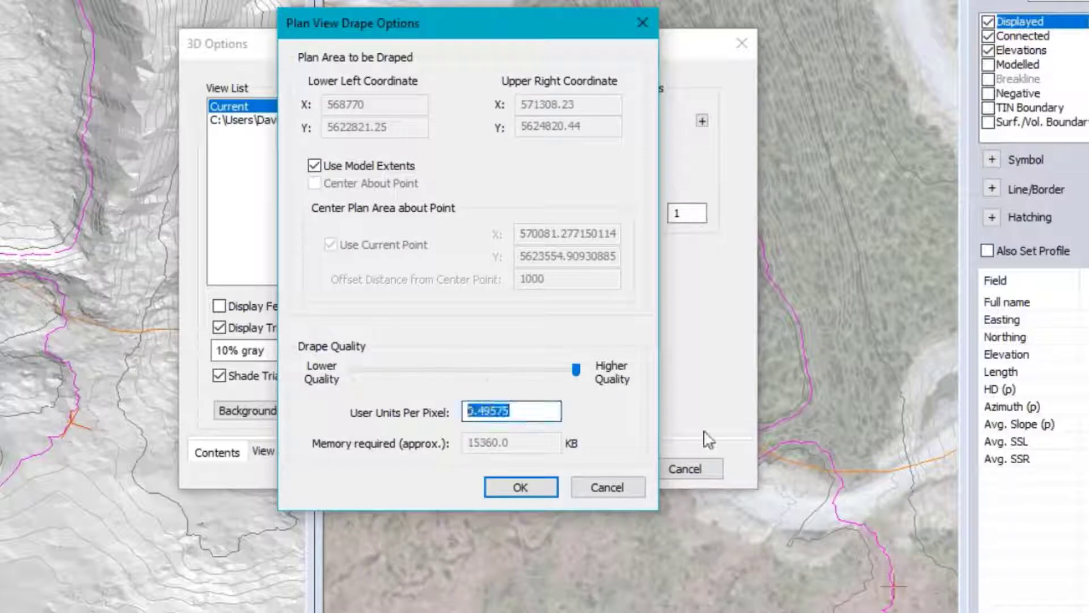
text(.5)
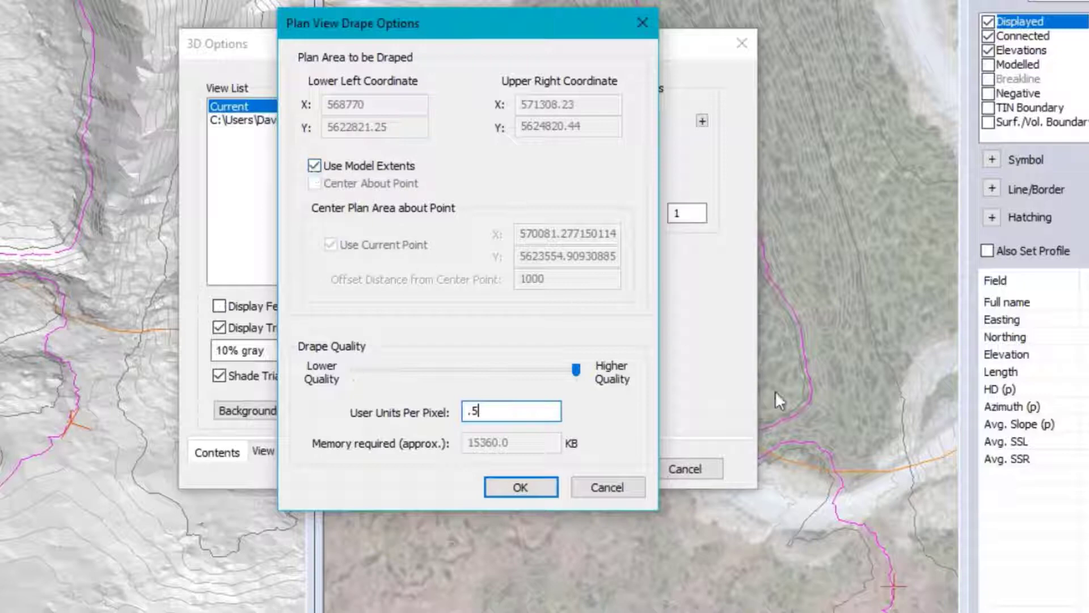
click(527, 485)
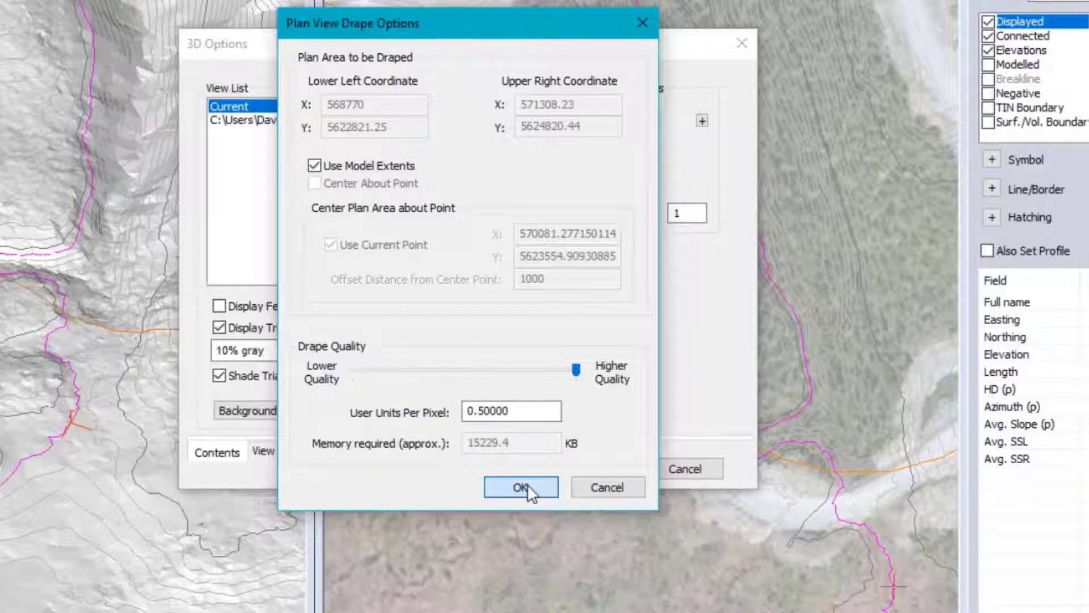
click(591, 468)
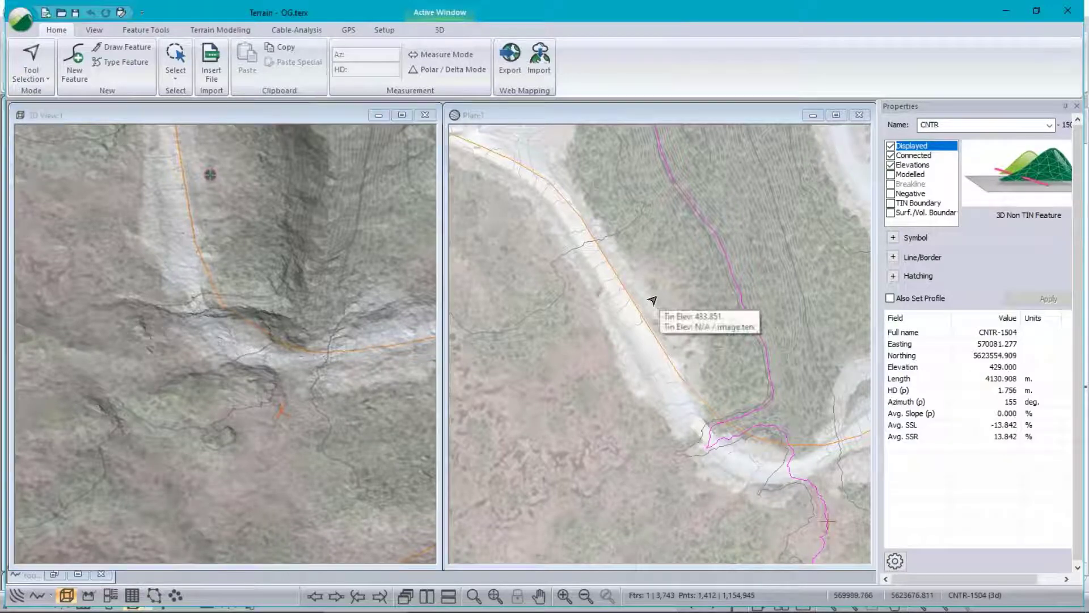
Add a floating label reading "Label" with size 20 to the plan, on the wooded slope beside the road.
right_click(661, 296)
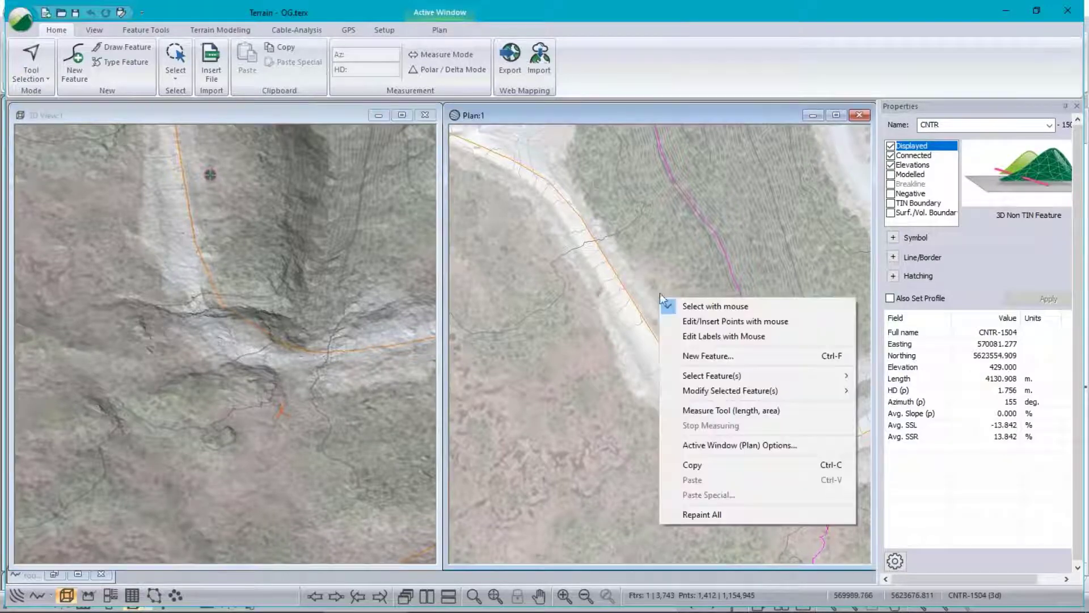
click(715, 336)
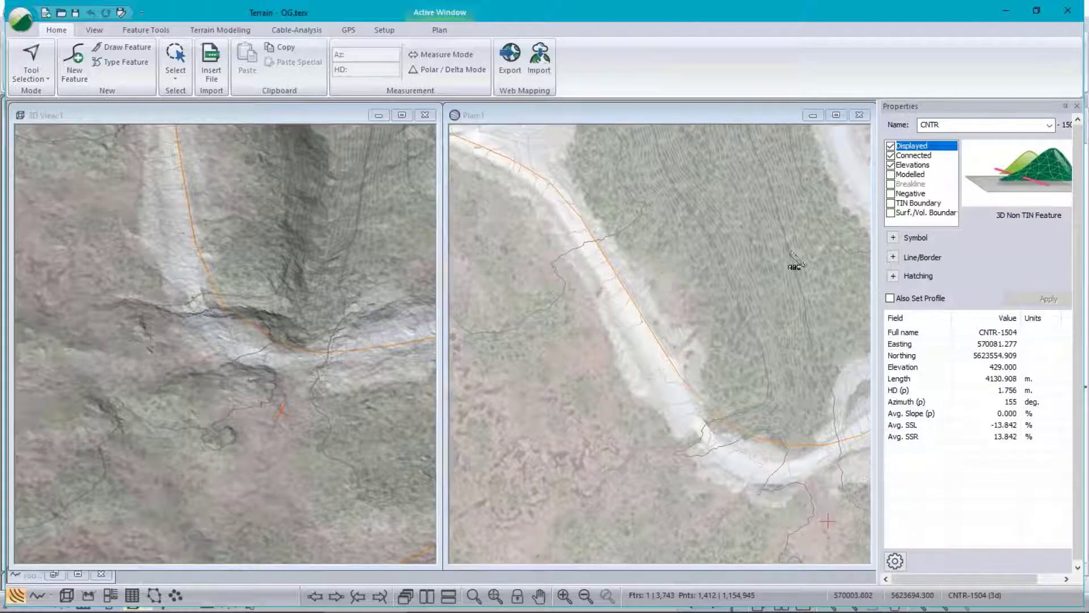
click(807, 272)
text(Label)
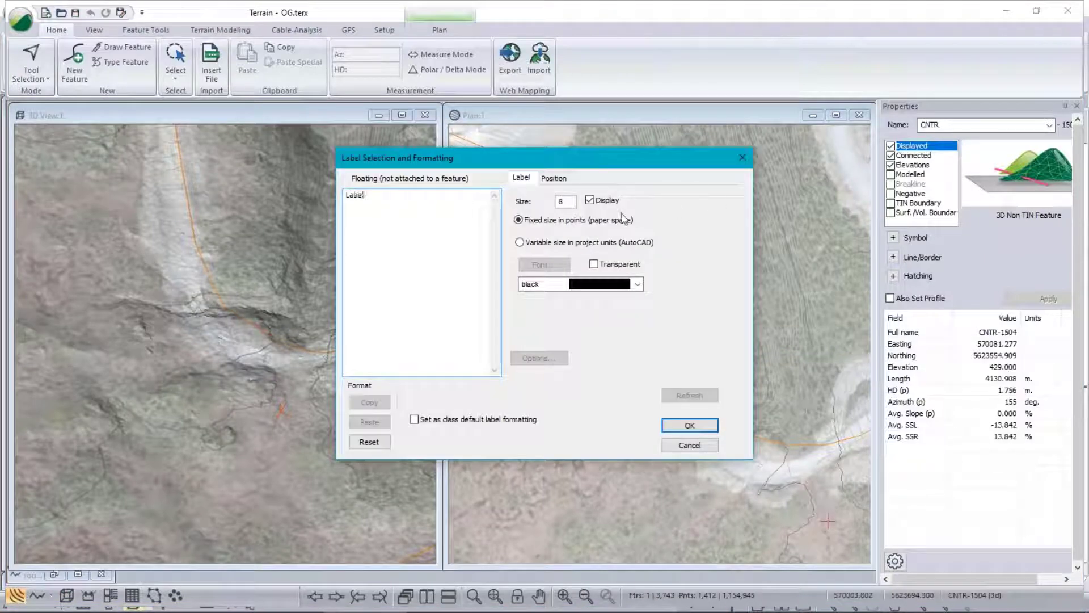
click(565, 203)
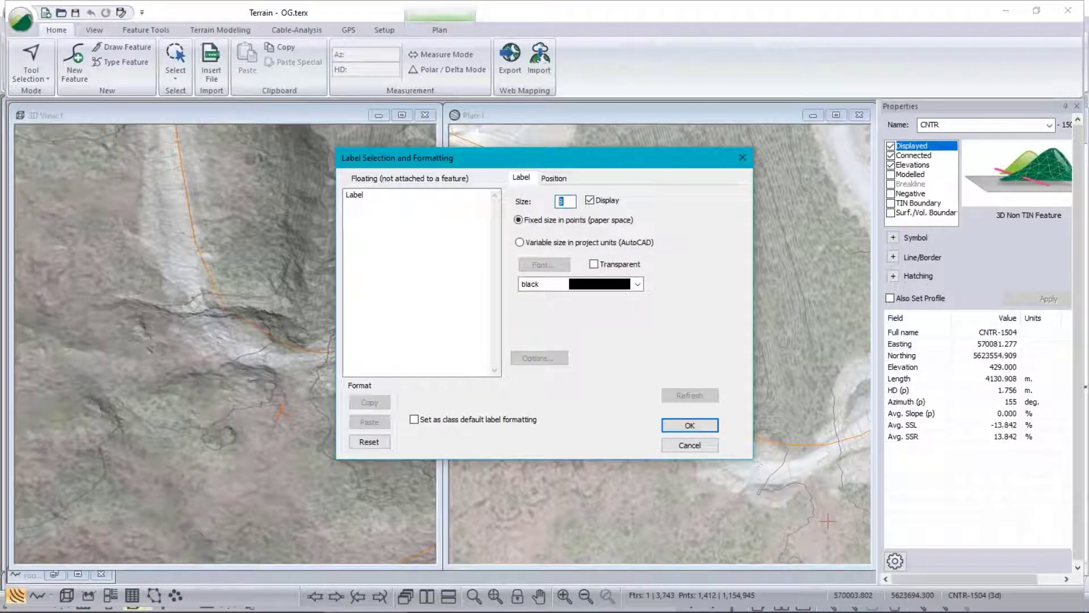
click(690, 426)
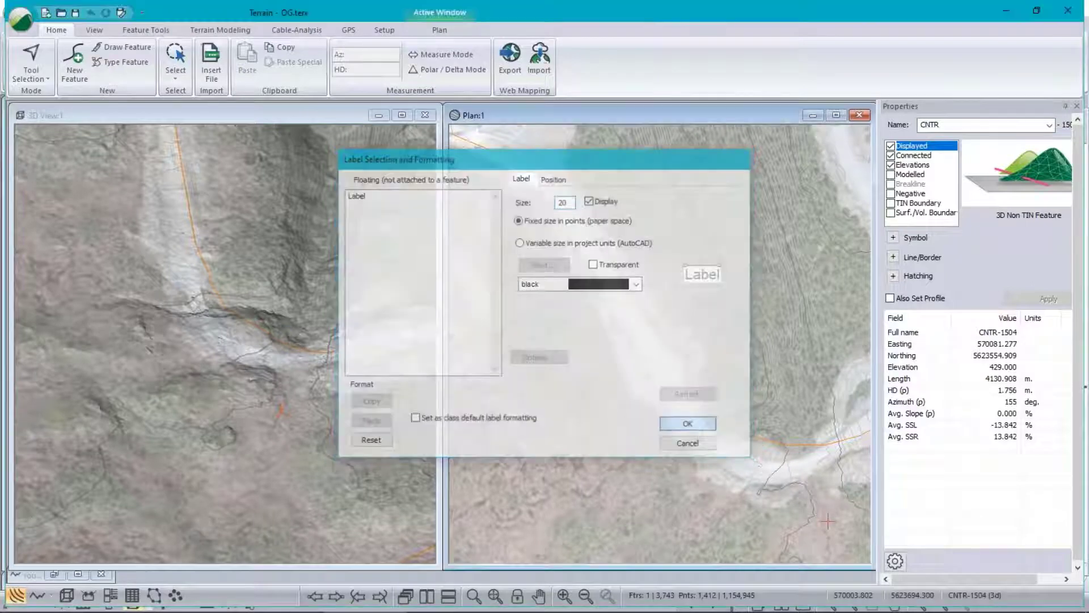
click(714, 284)
Examine the new label draped on the terrain surface in the 3D view.
right_click(226, 349)
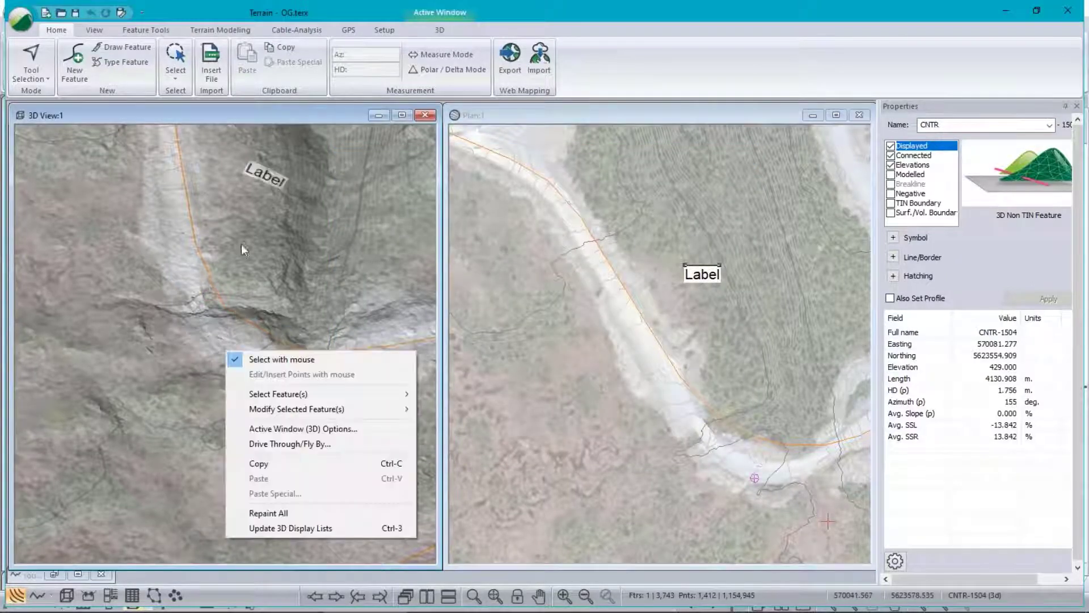
click(307, 121)
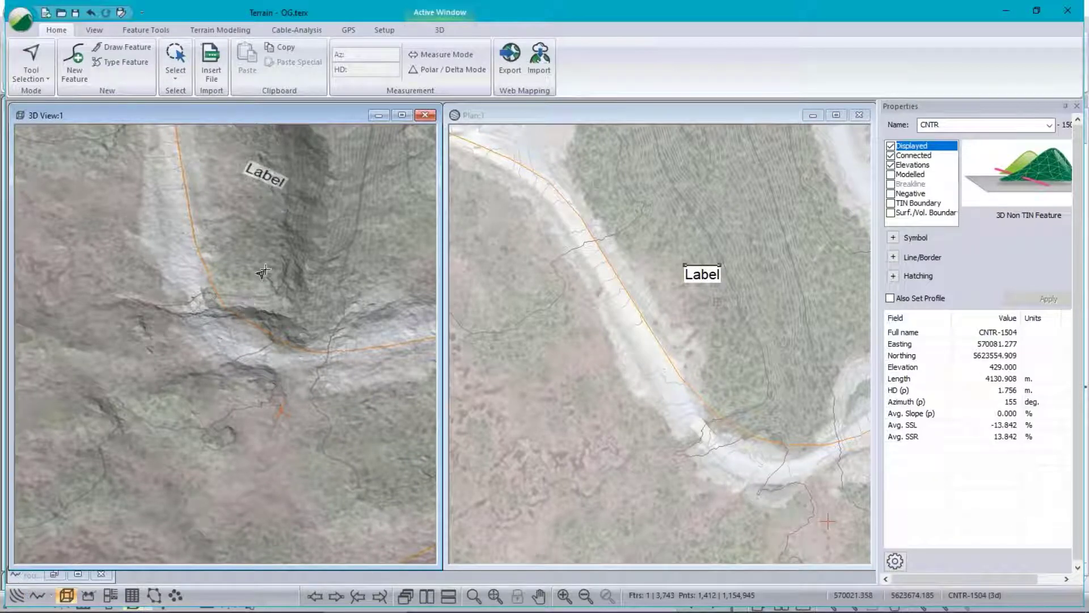
scroll(264, 226, up, 1)
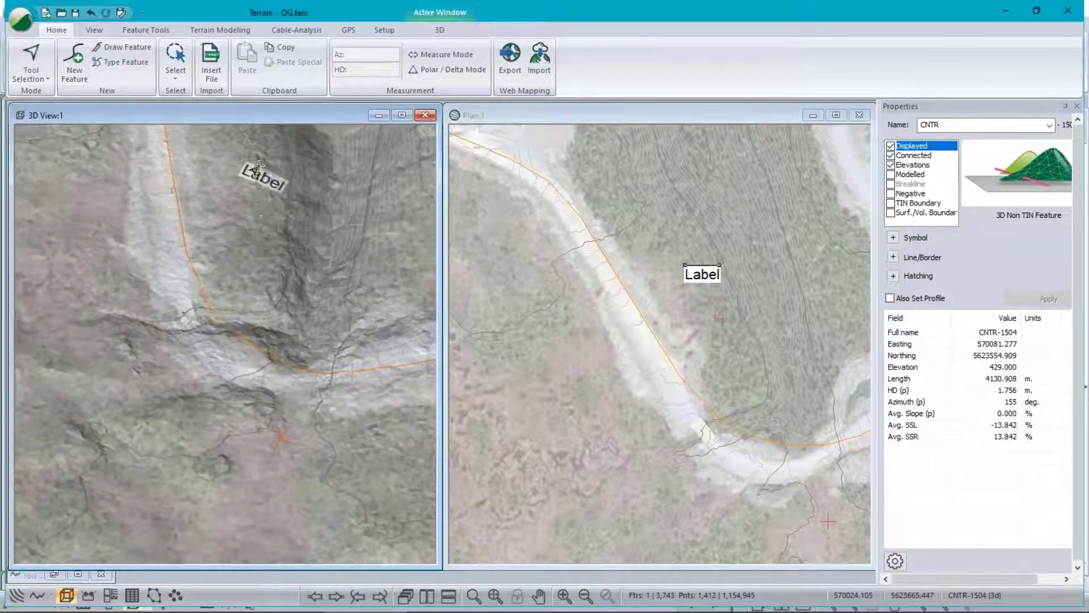
Delete the contours from the original ground terrain, leaving the surface itself in place.
middle_click(286, 194)
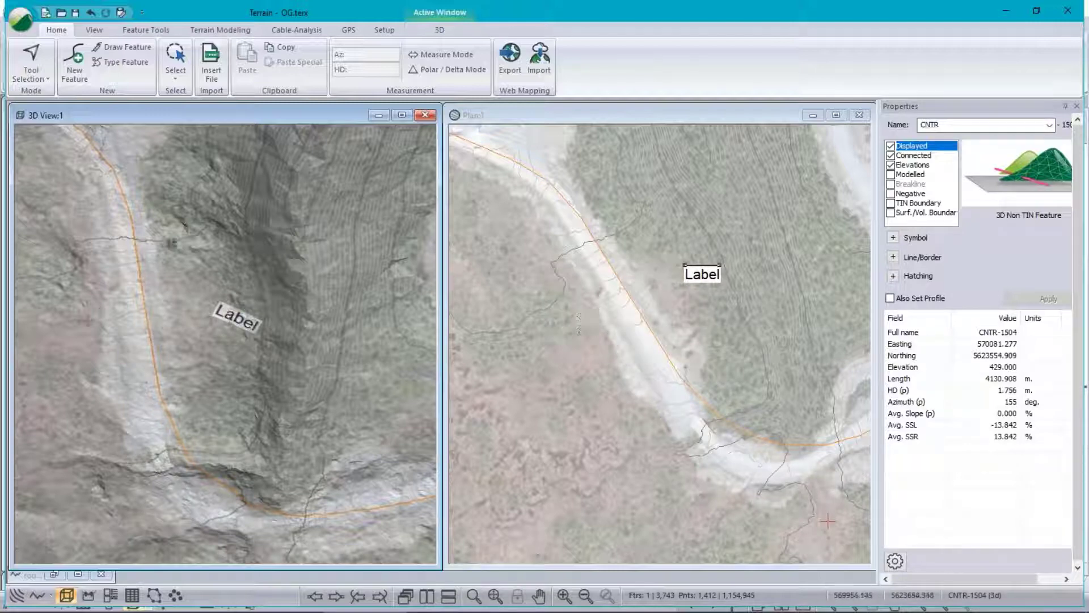
click(631, 119)
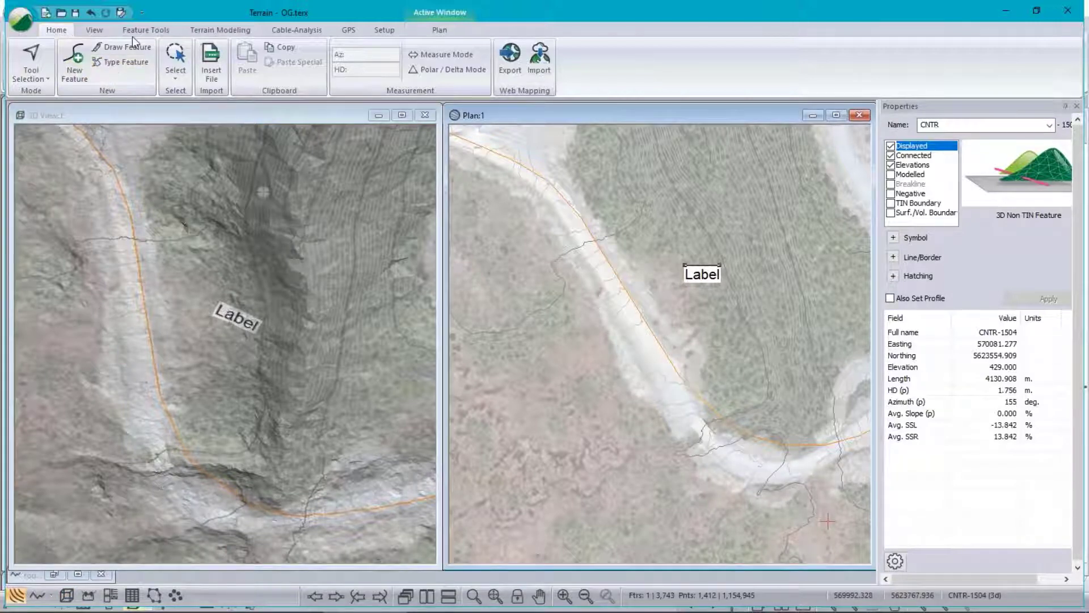
click(220, 29)
click(60, 59)
click(501, 310)
click(548, 336)
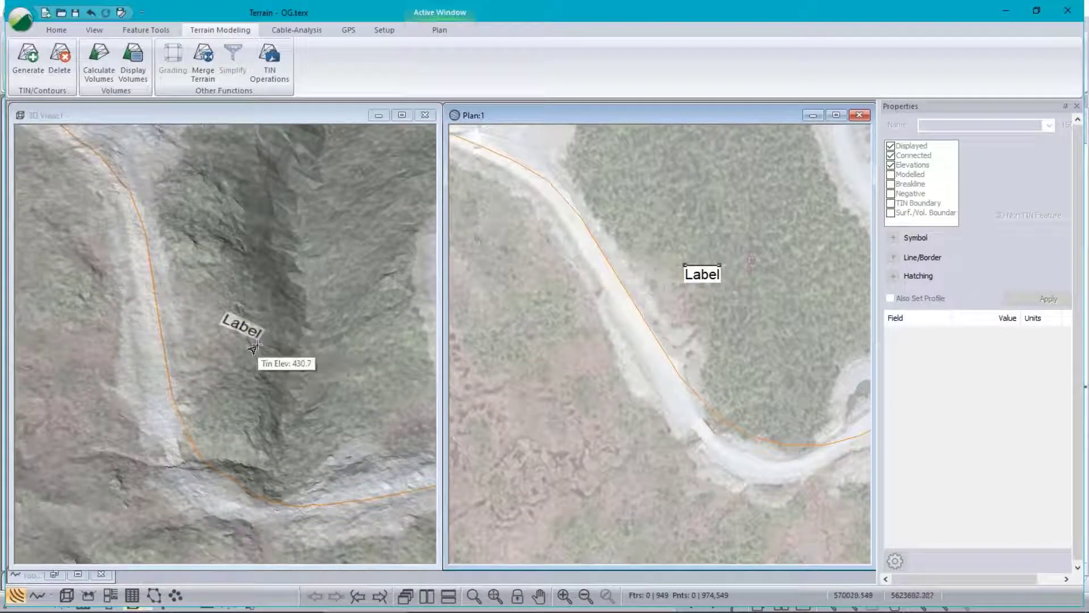
Turn off Drape Plan Image in the 3D view's options.
scroll(281, 374, down, 1)
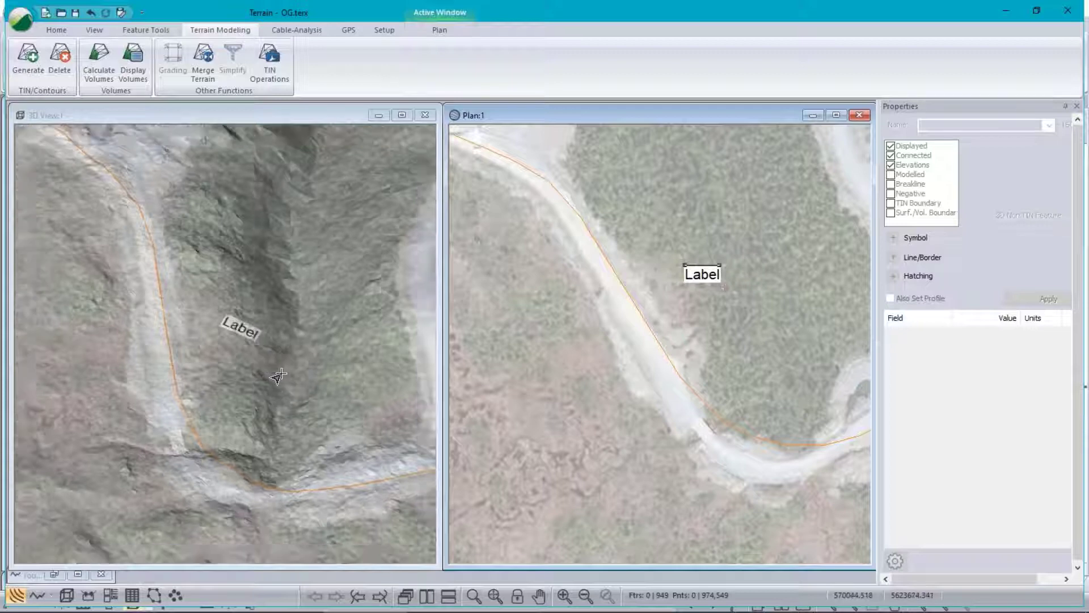
scroll(278, 376, down, 1)
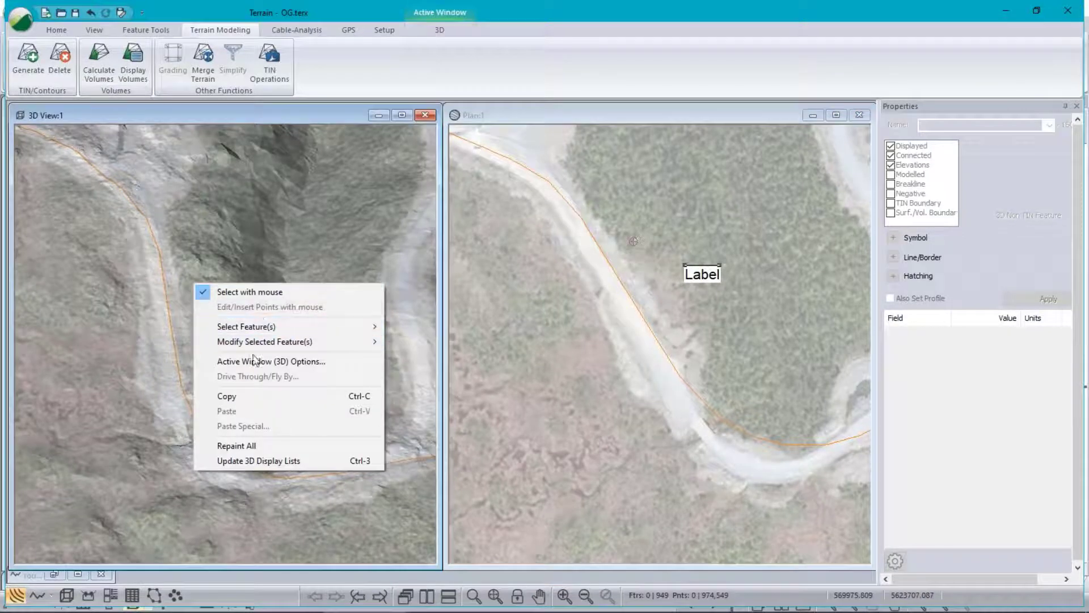
click(255, 362)
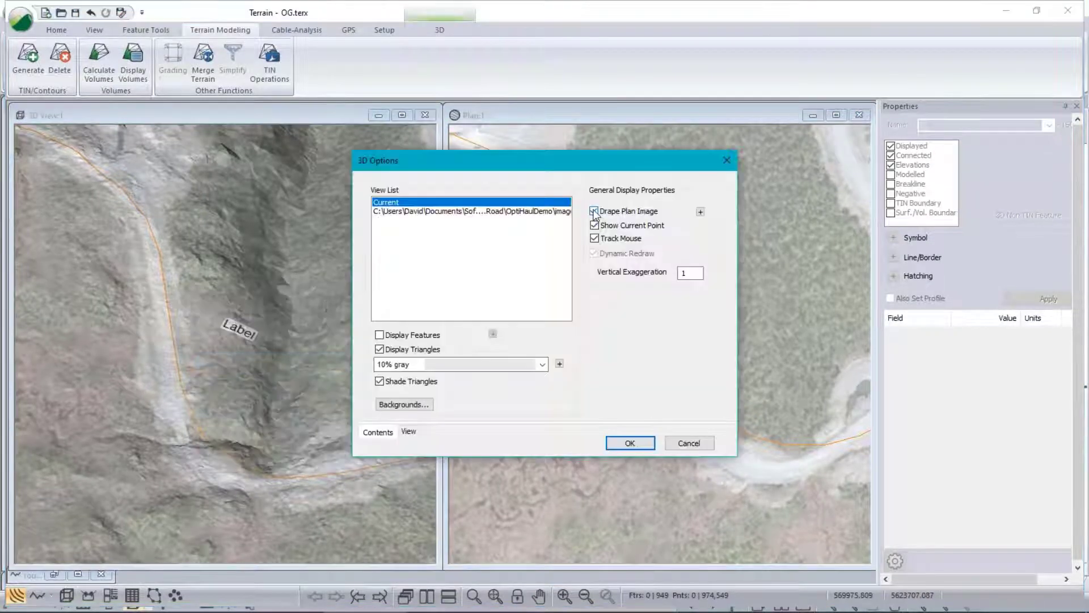
click(631, 443)
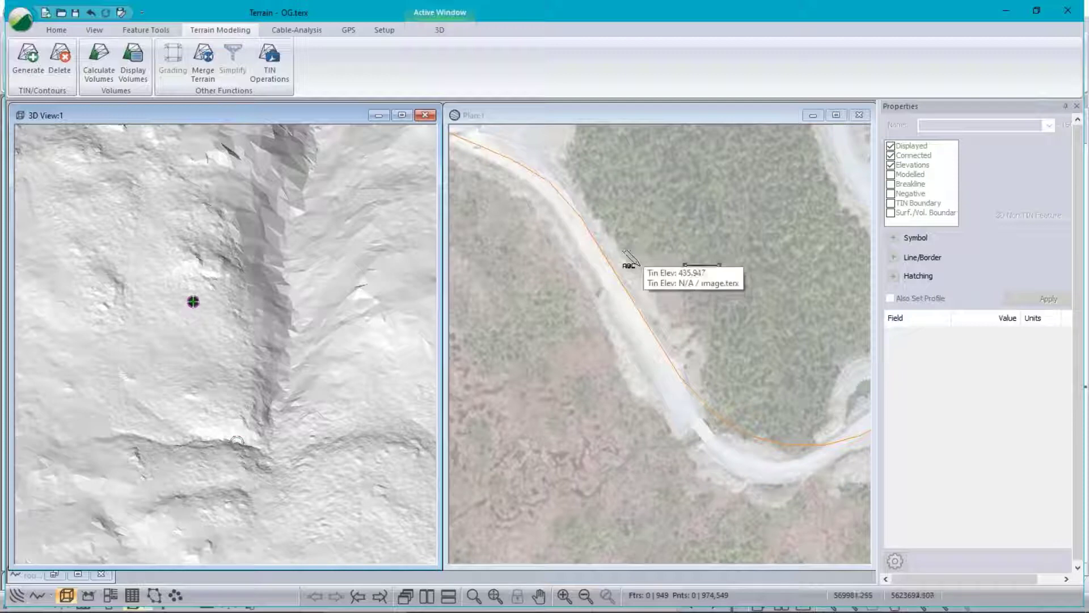
Turn off Plan Display for the image.terx background in the plan window's options.
right_click(608, 261)
click(676, 409)
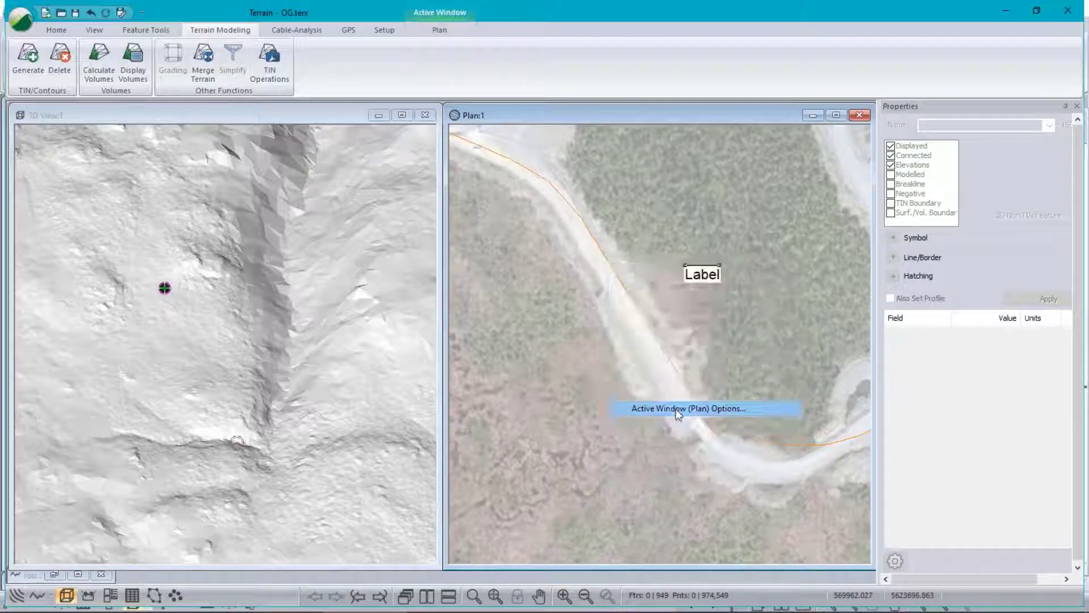
click(629, 410)
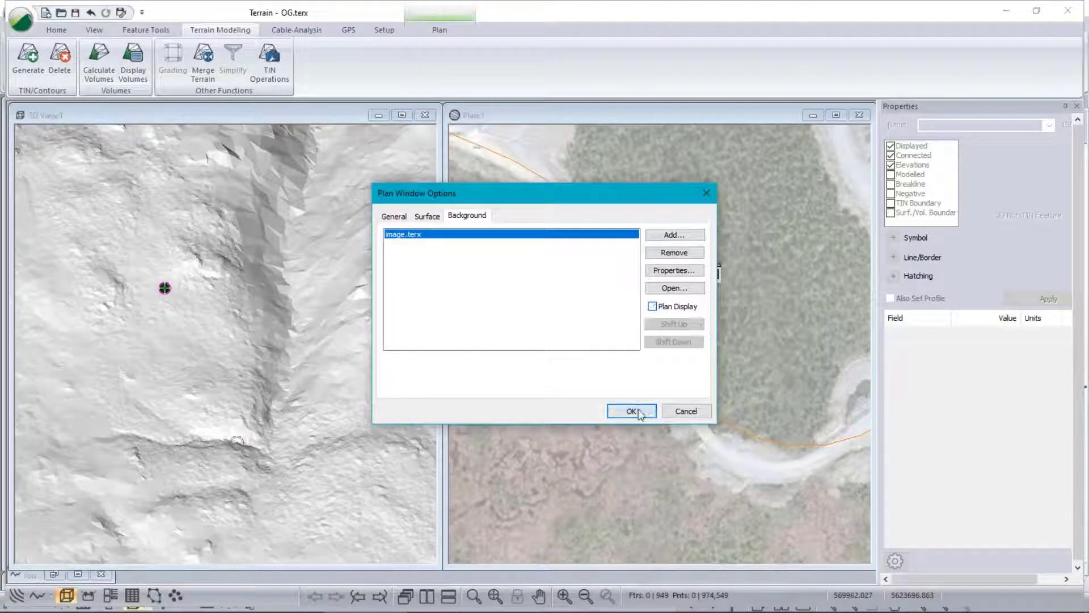
Add 3Dwebinar_demo.terx from the OptiHaulDemo folder as a plan background and update the 3D display lists.
right_click(542, 240)
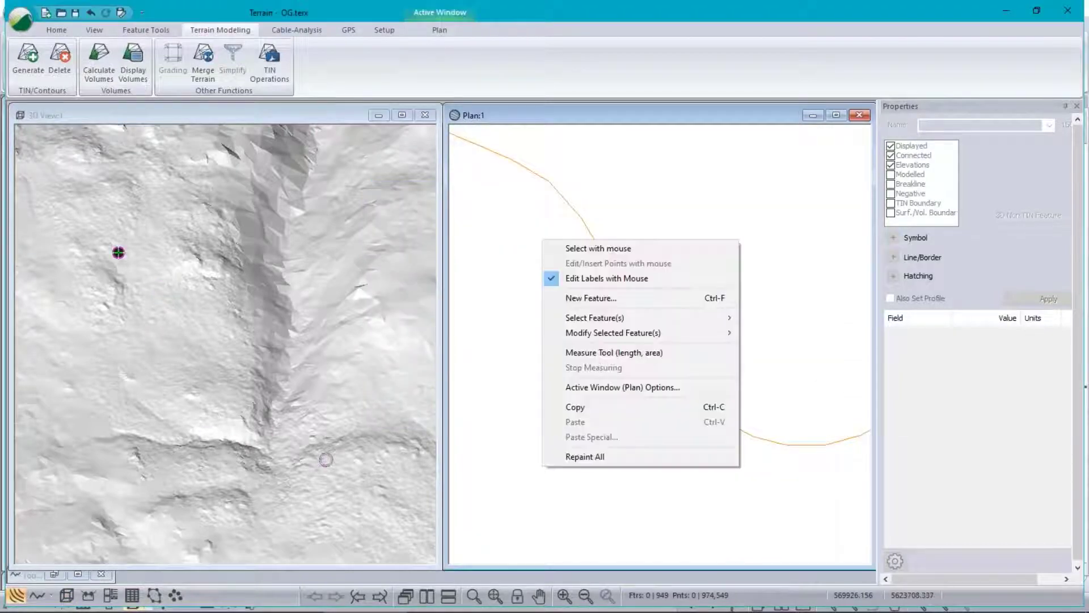
click(612, 387)
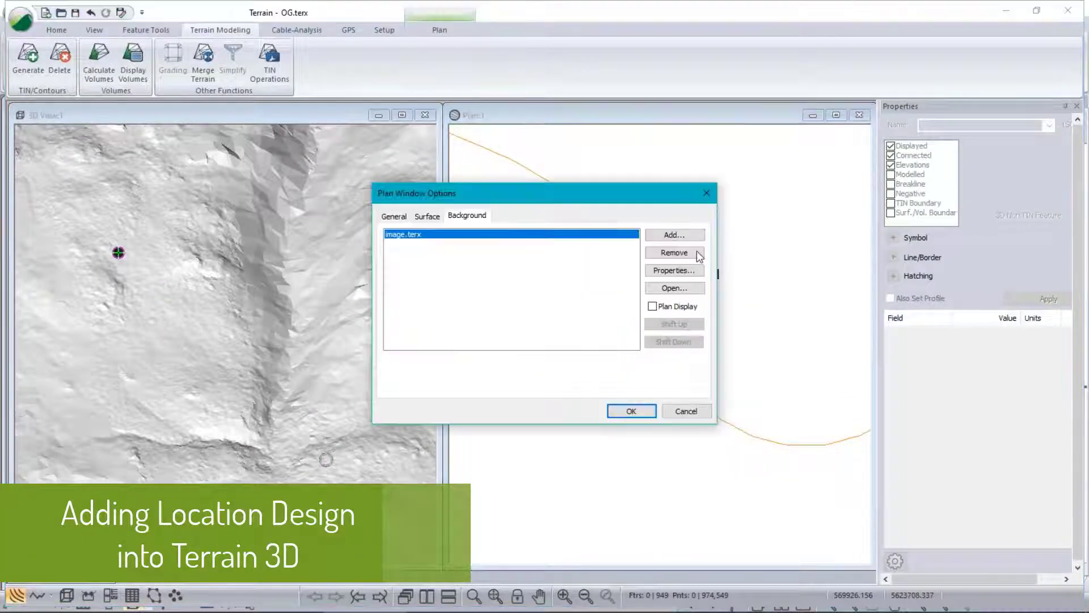
click(694, 235)
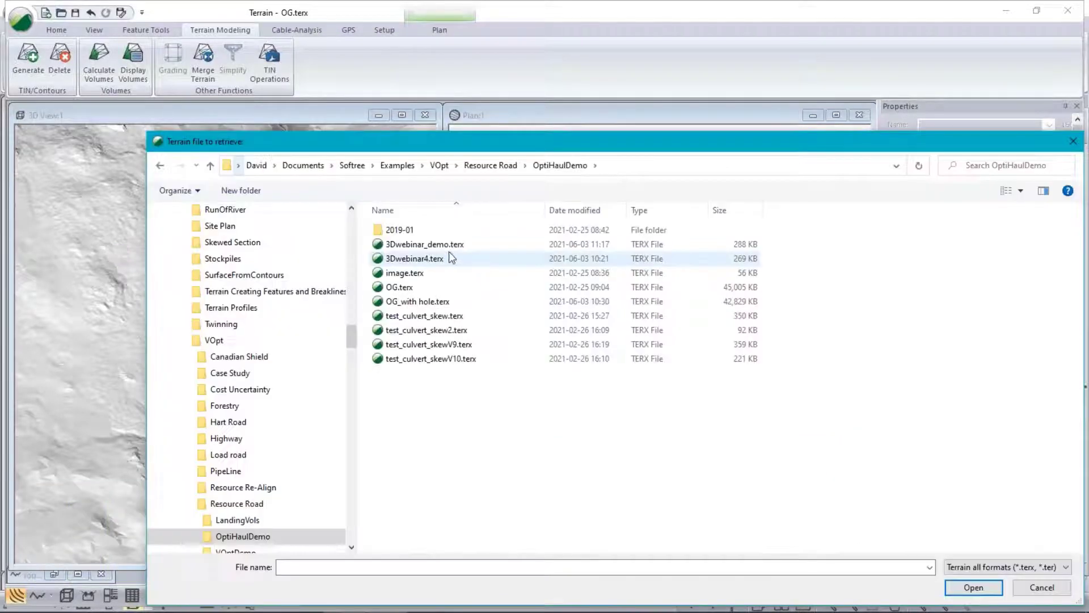
click(446, 245)
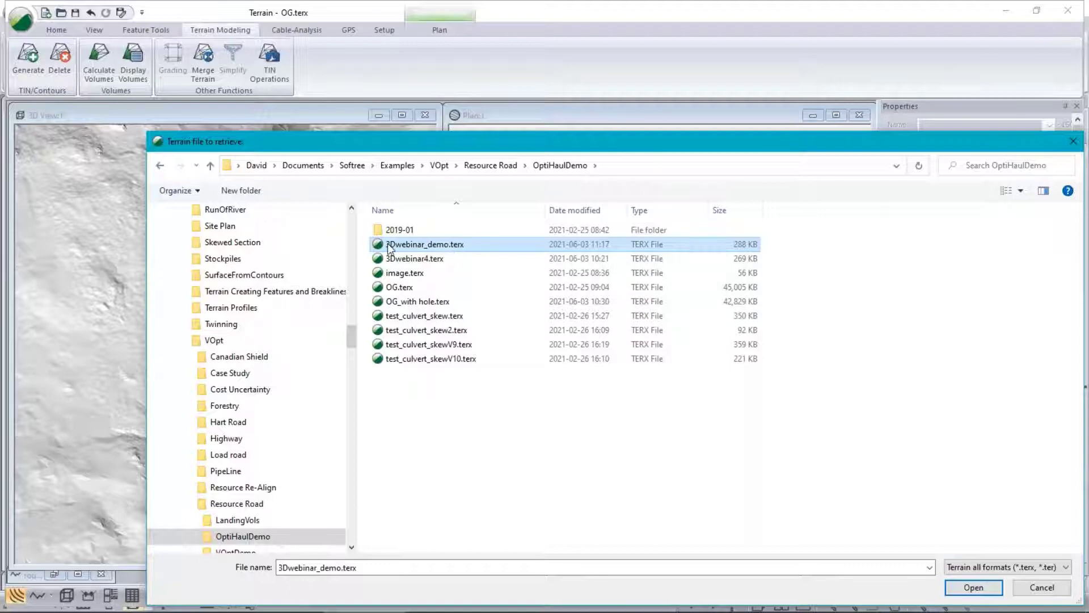
click(981, 586)
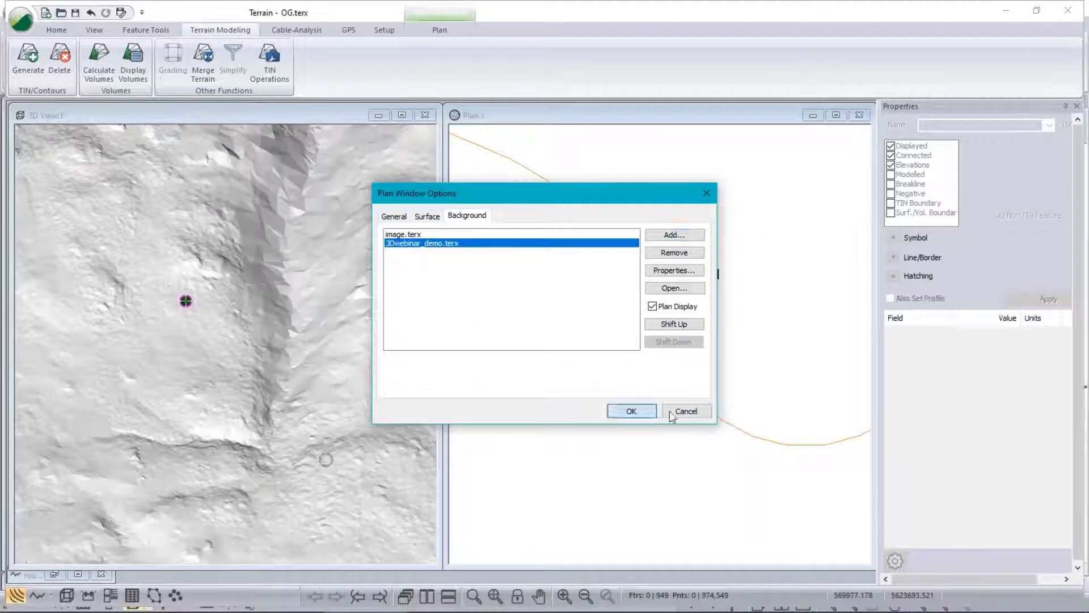
click(631, 411)
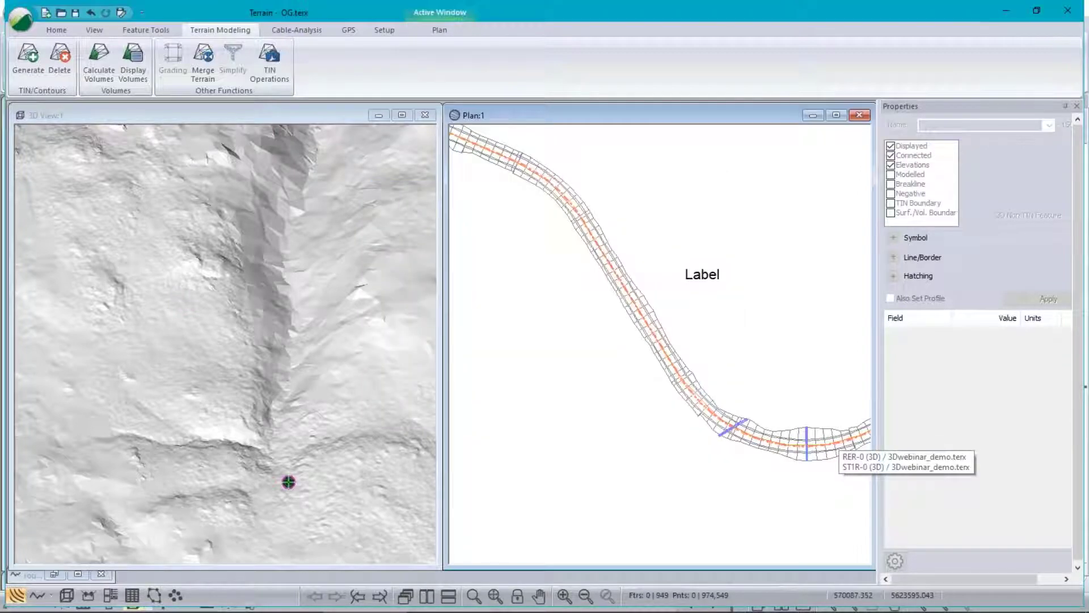
right_click(239, 325)
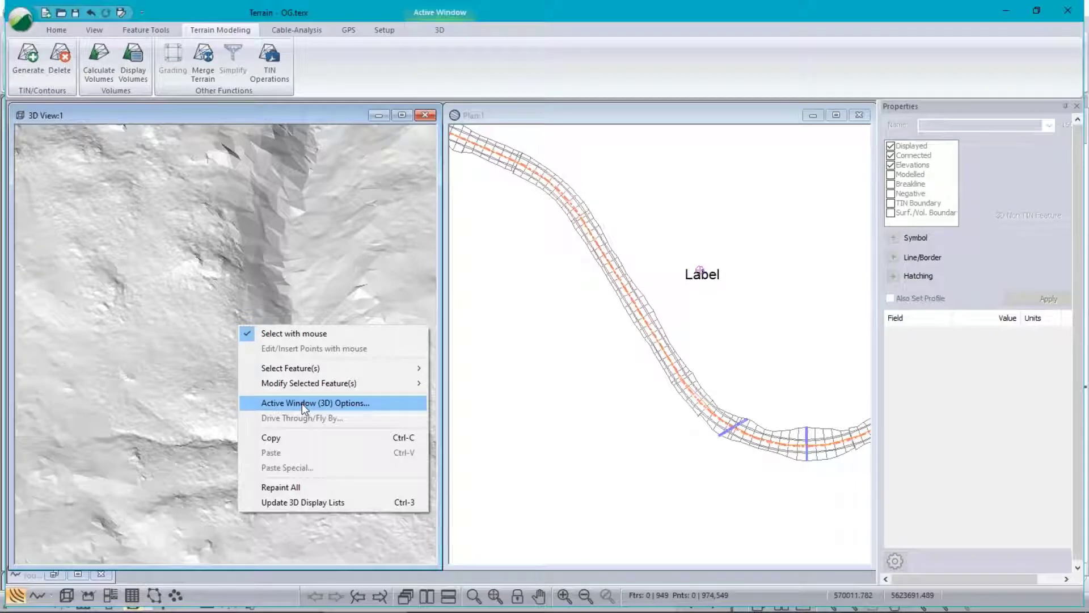
click(293, 501)
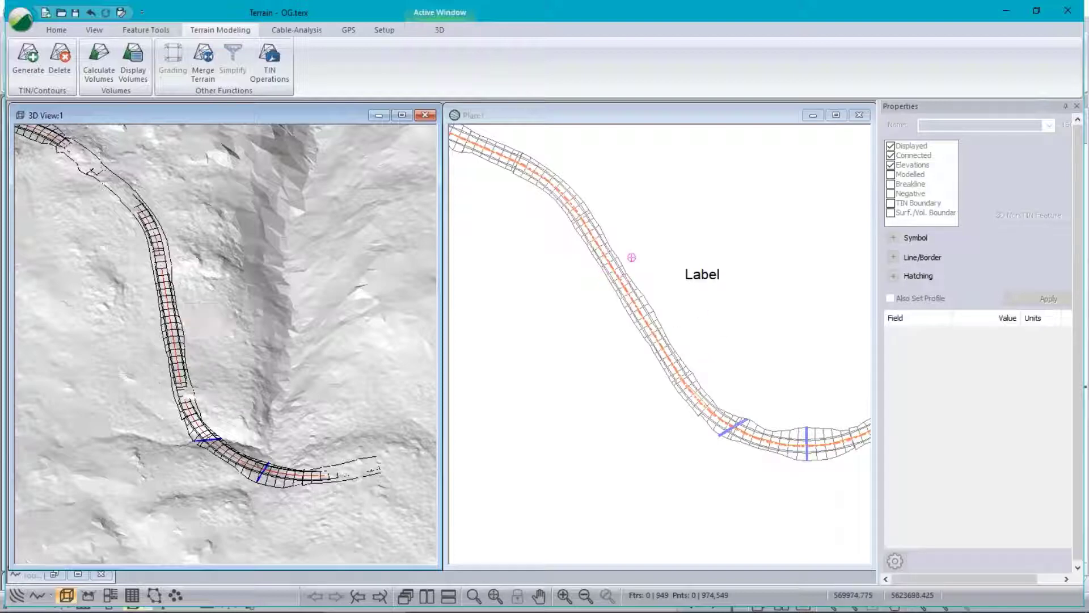
Display the triangles of 3Dwebinar_demo.terx in the 3D view with colour (128,0,255) and turn on Shade Triangles.
right_click(185, 292)
click(364, 373)
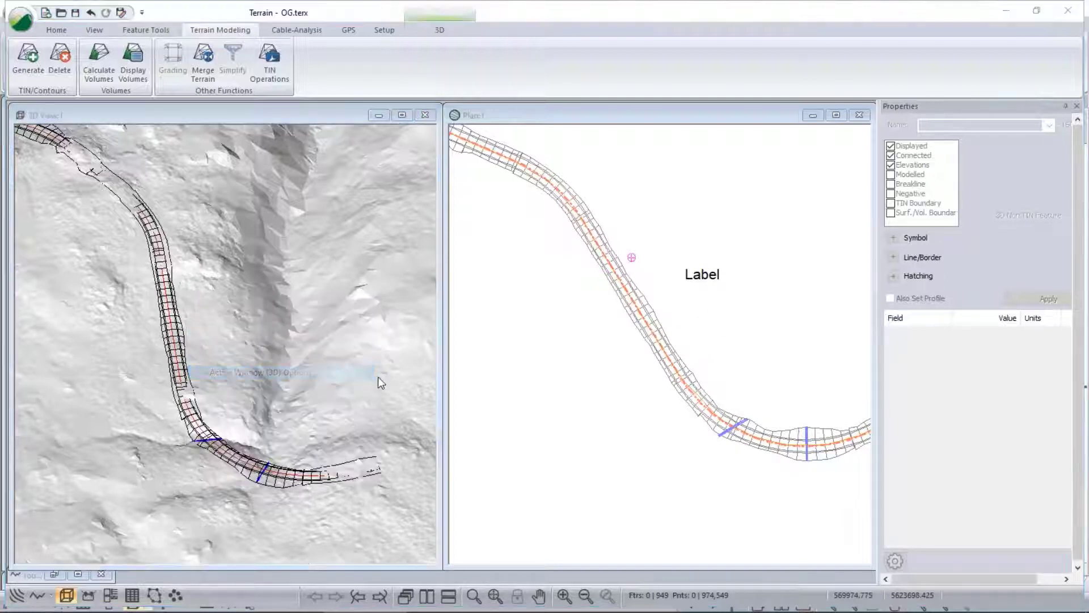
click(382, 350)
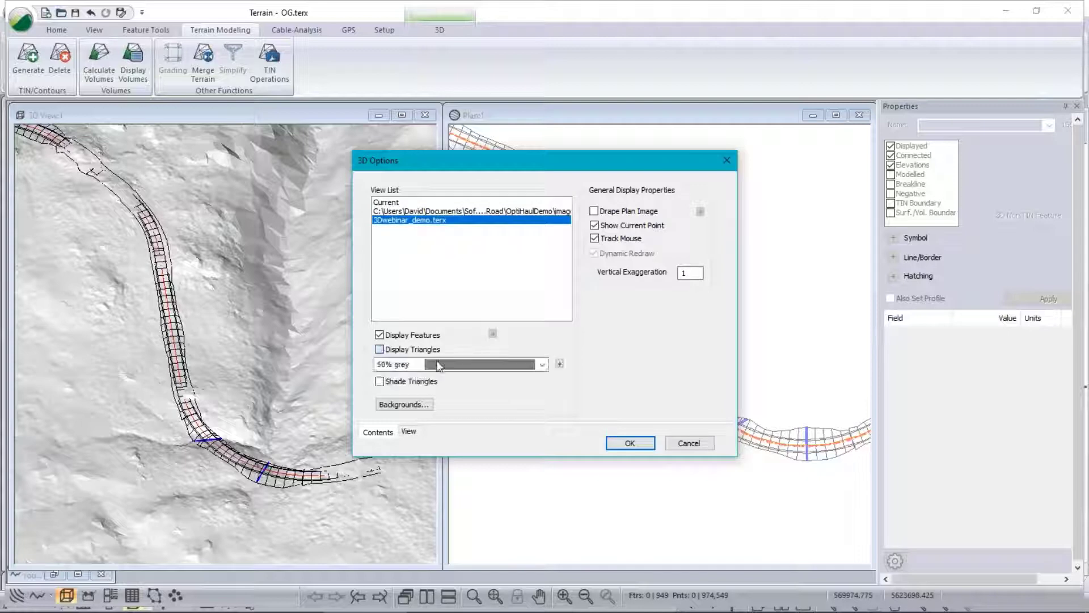
click(540, 365)
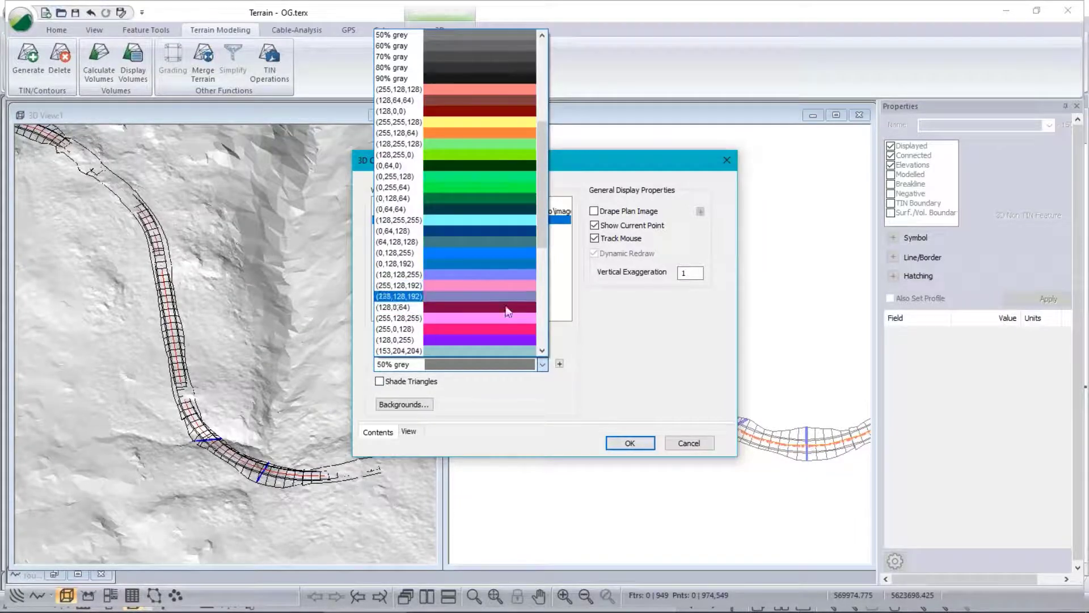
click(489, 338)
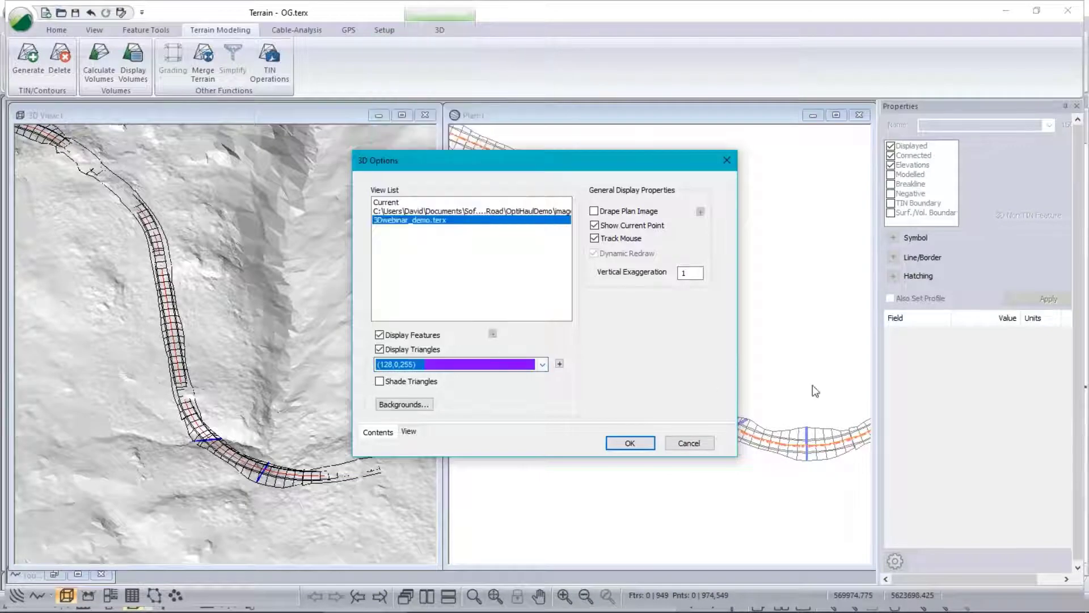
click(380, 381)
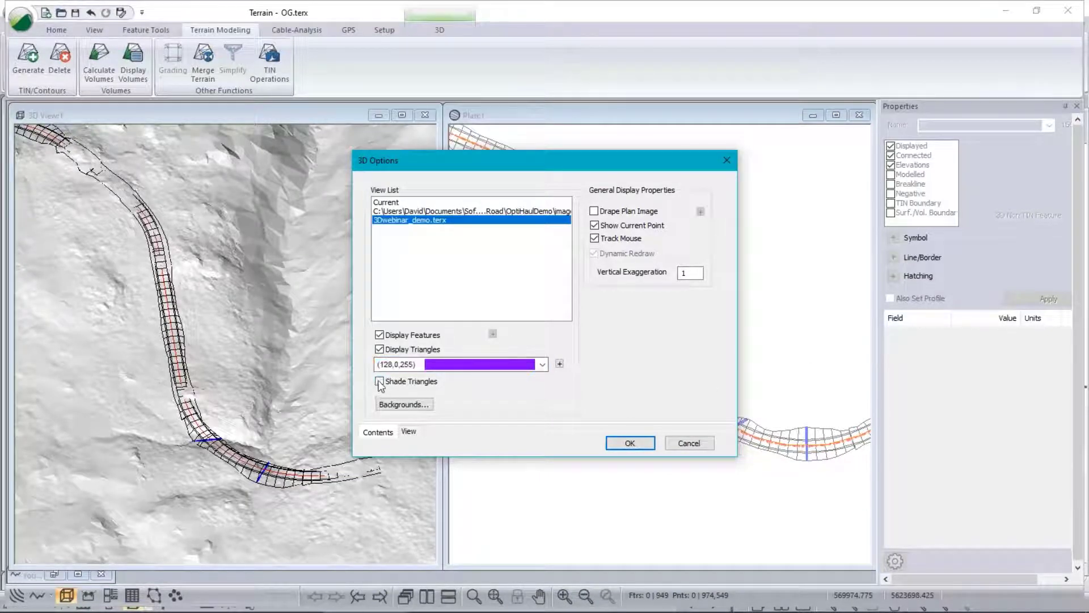
click(629, 443)
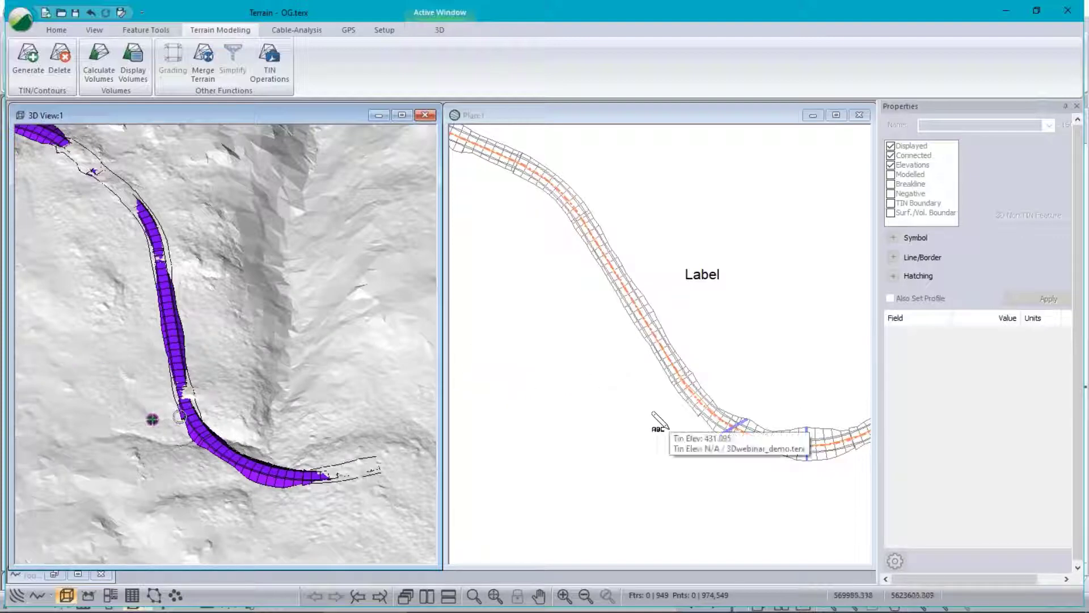
Create a modelled feature named "section" without elevations, drawn about 60 m long across the road near the lower bend in plan.
click(56, 31)
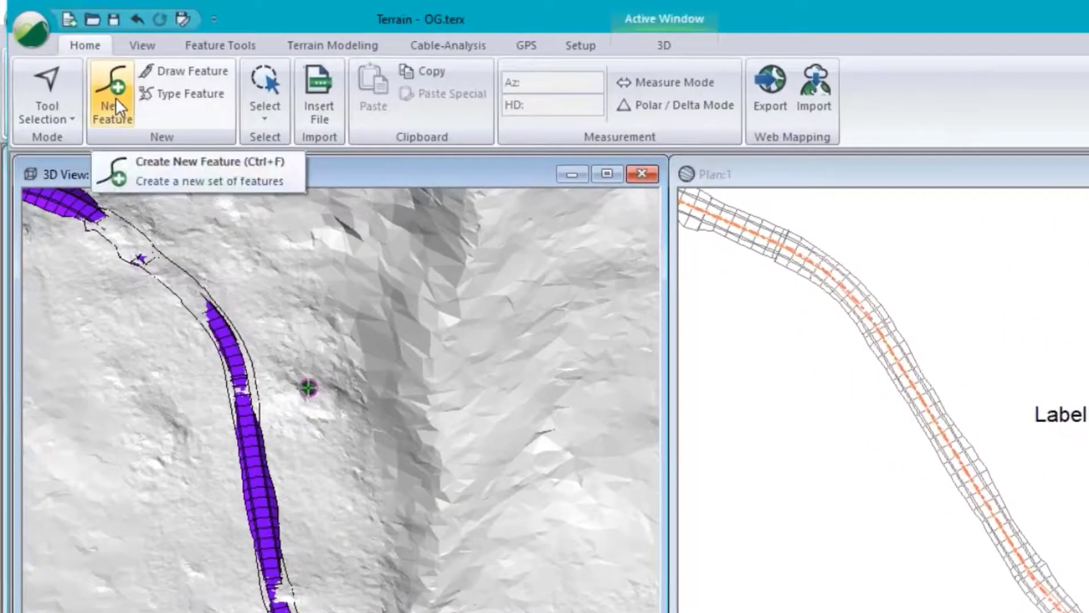
click(114, 97)
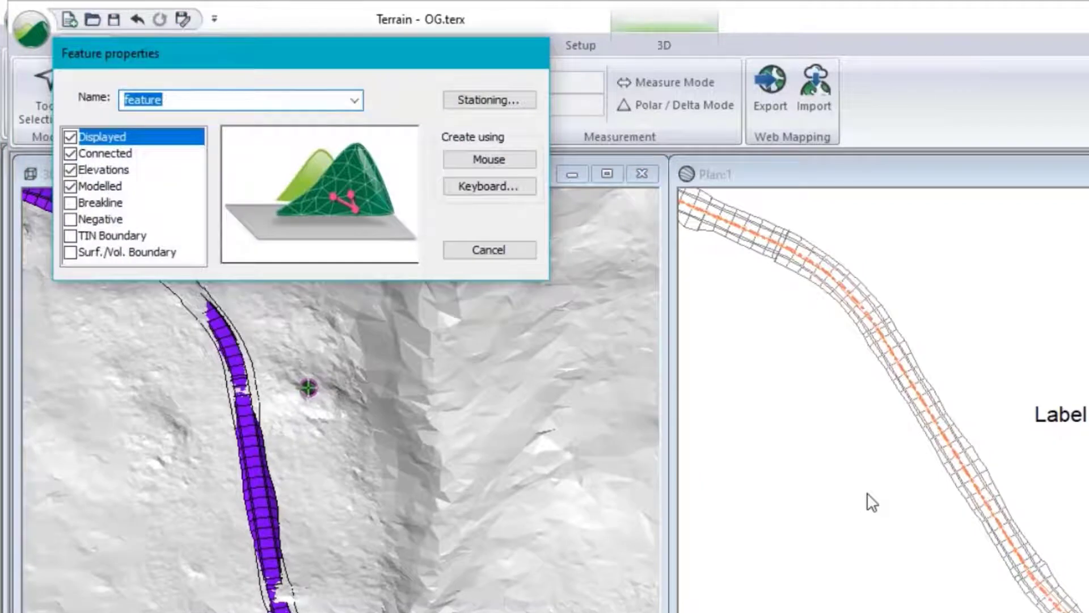
text(section)
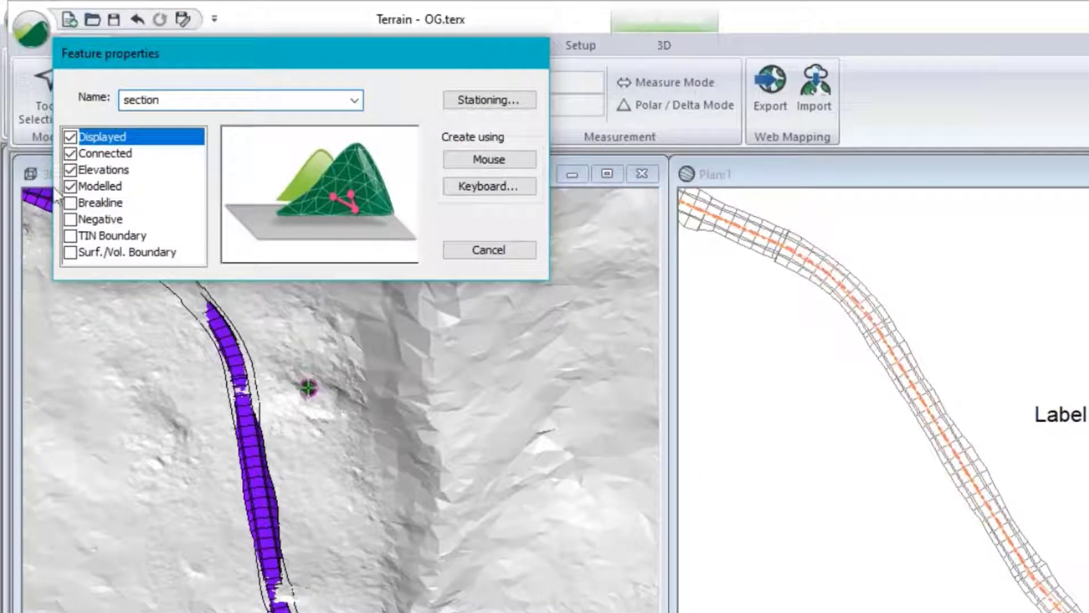
click(71, 171)
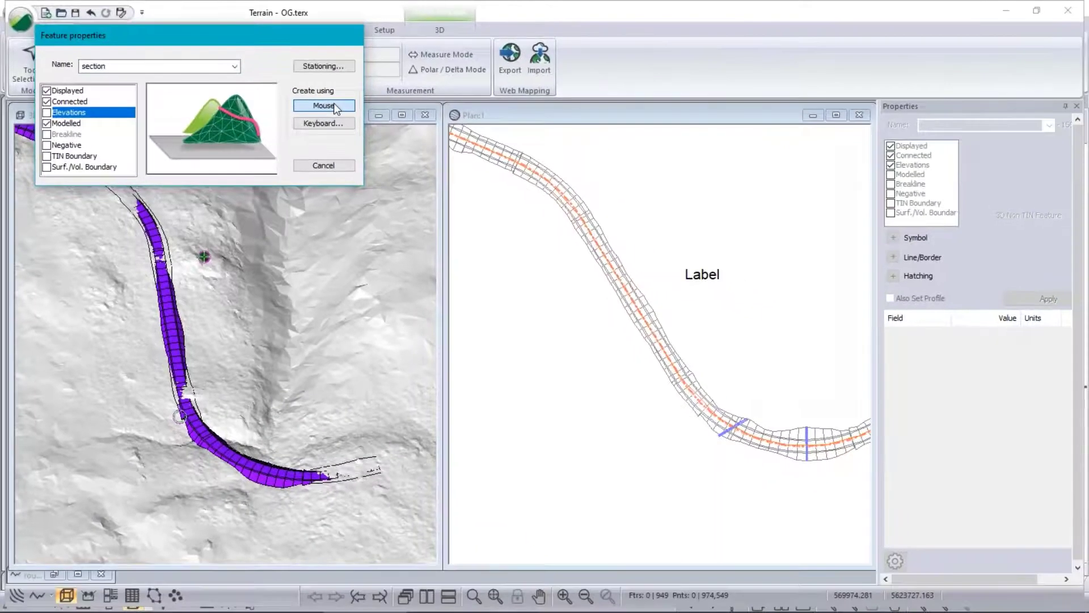
click(489, 160)
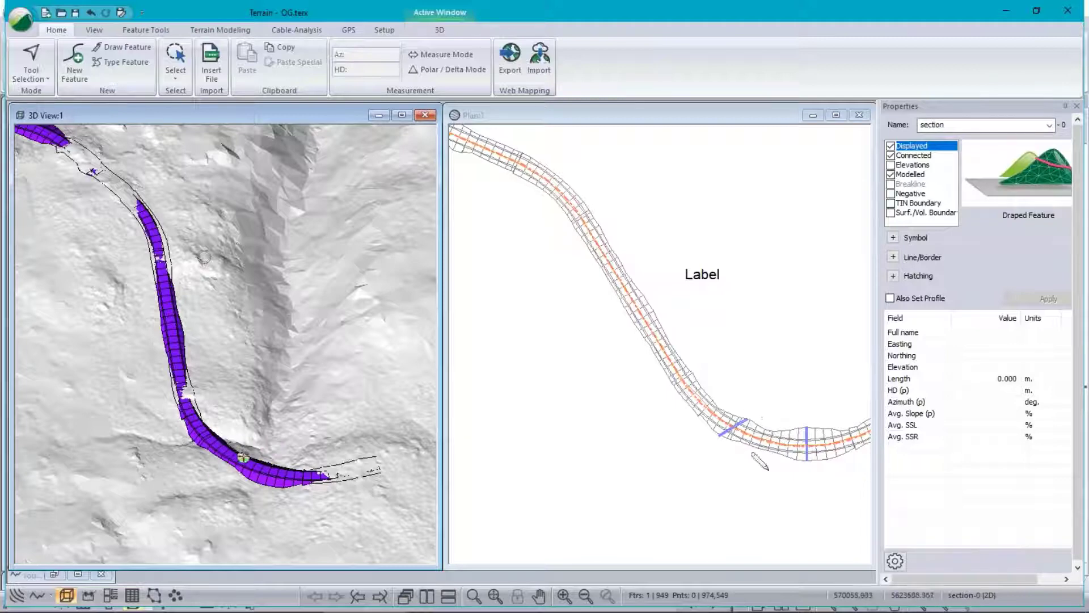
click(784, 385)
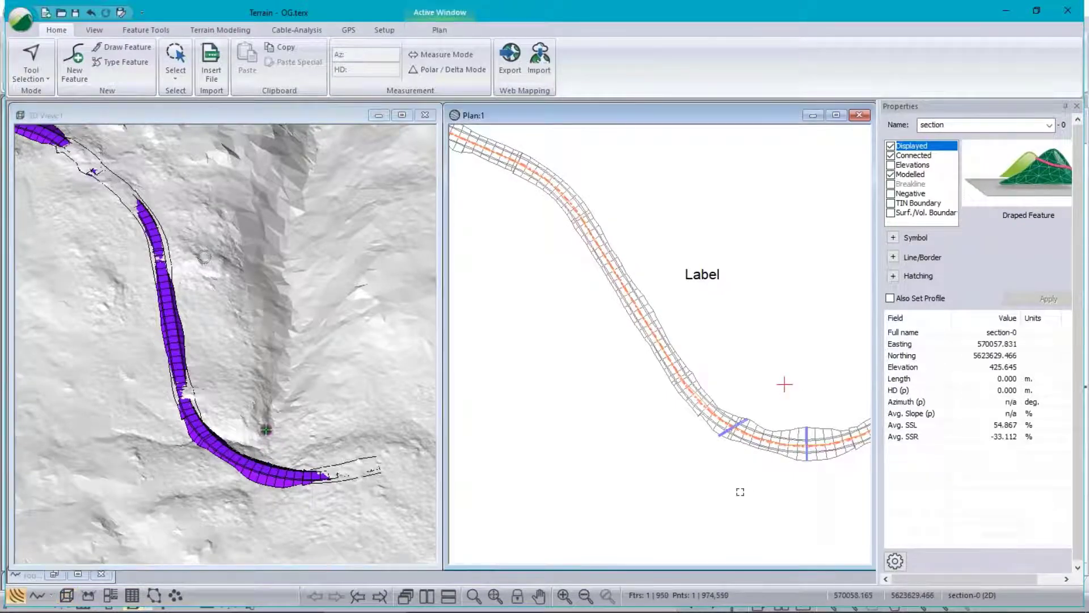
click(747, 488)
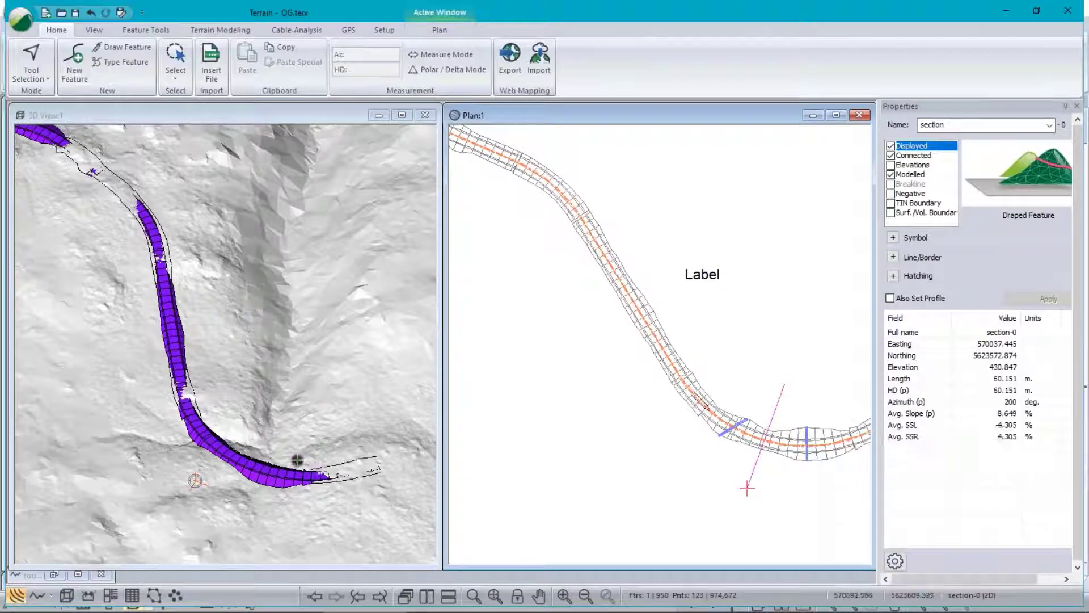
Minimize the 3D view, bring up the profile window, make it always use the current feature, and fit it to the section.
click(379, 115)
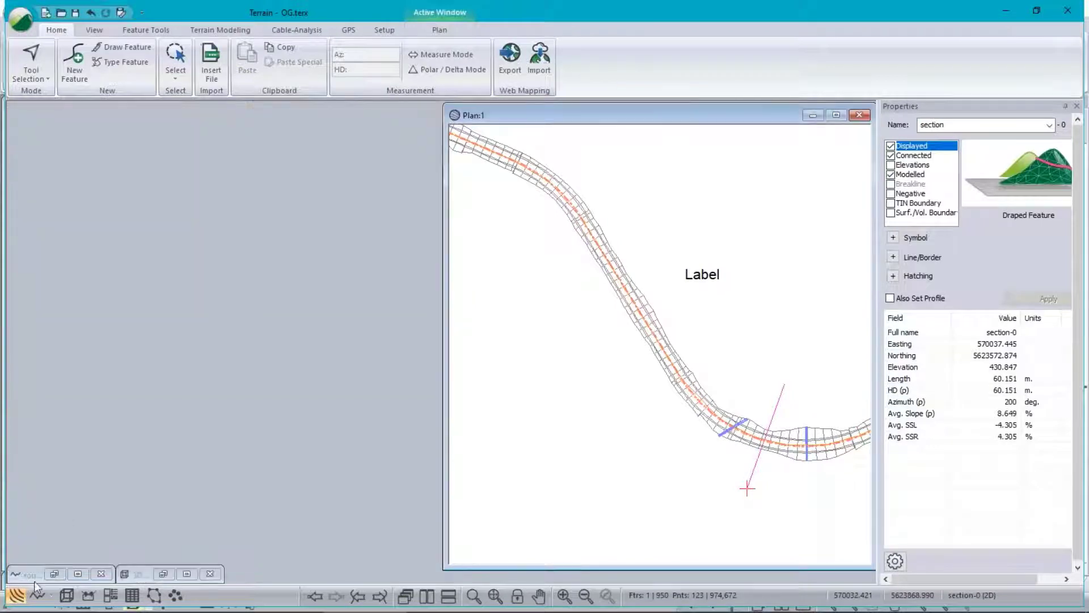
click(41, 596)
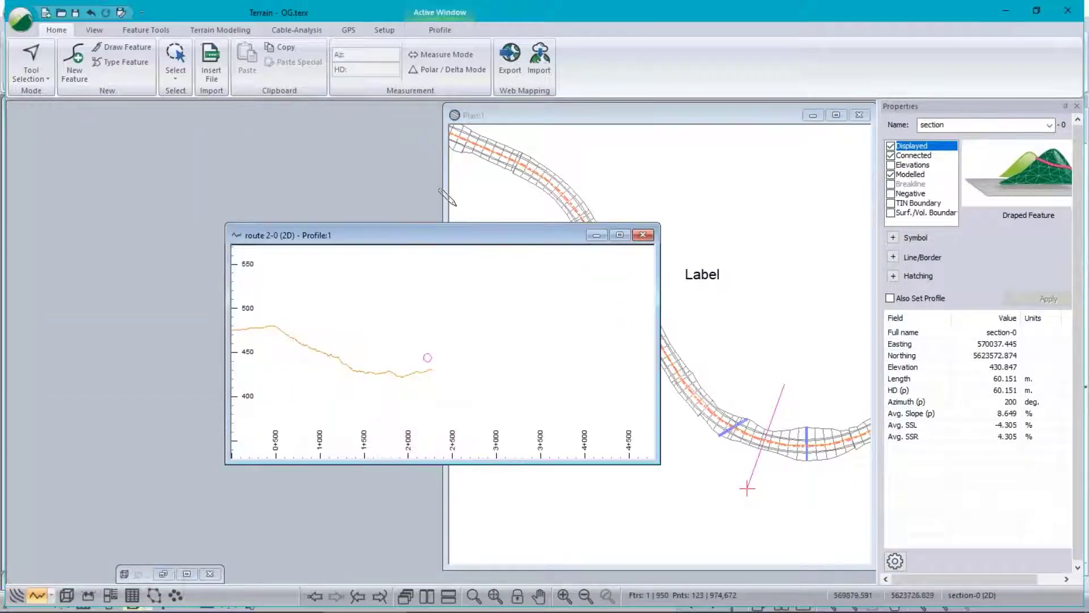
right_click(433, 294)
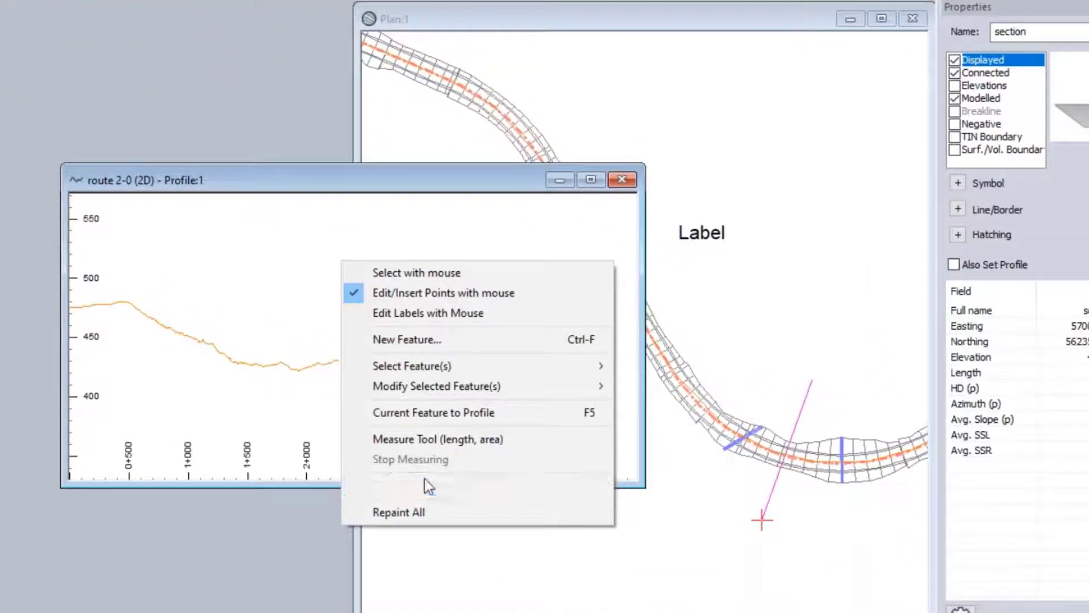
click(425, 485)
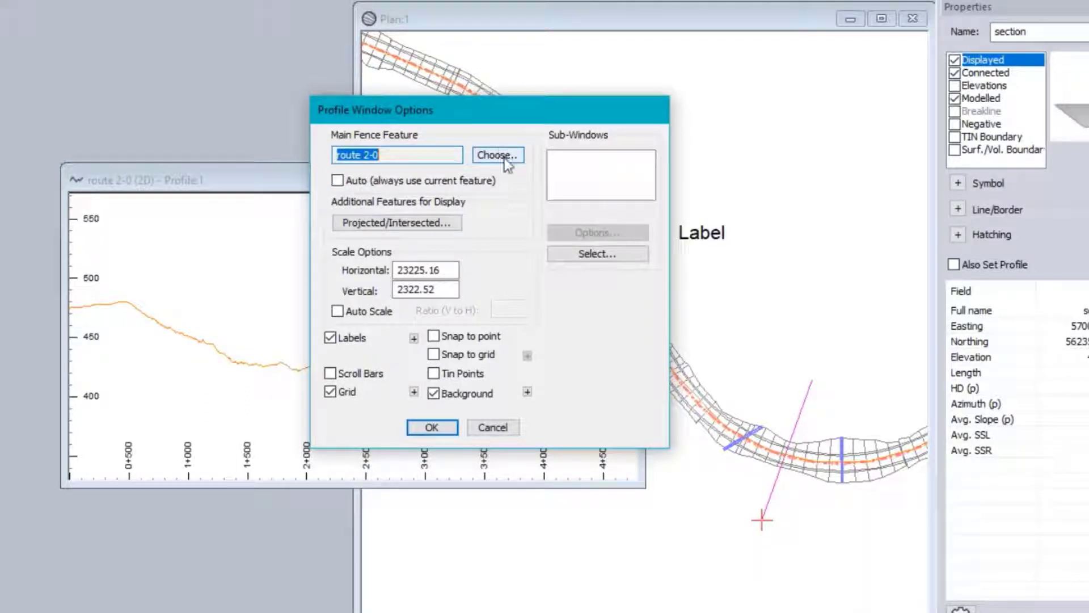
click(338, 180)
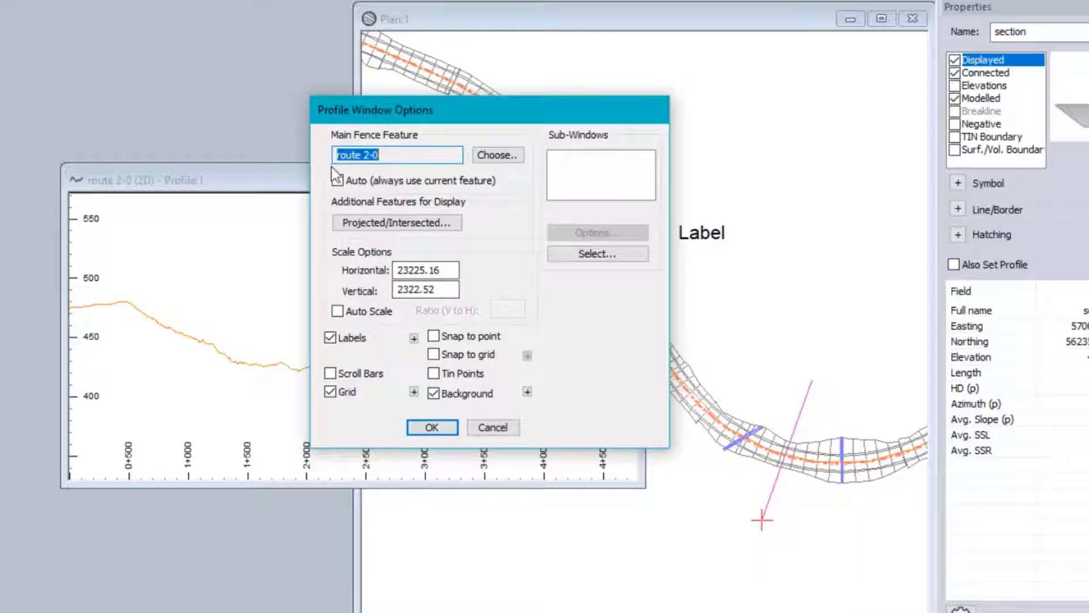
click(430, 429)
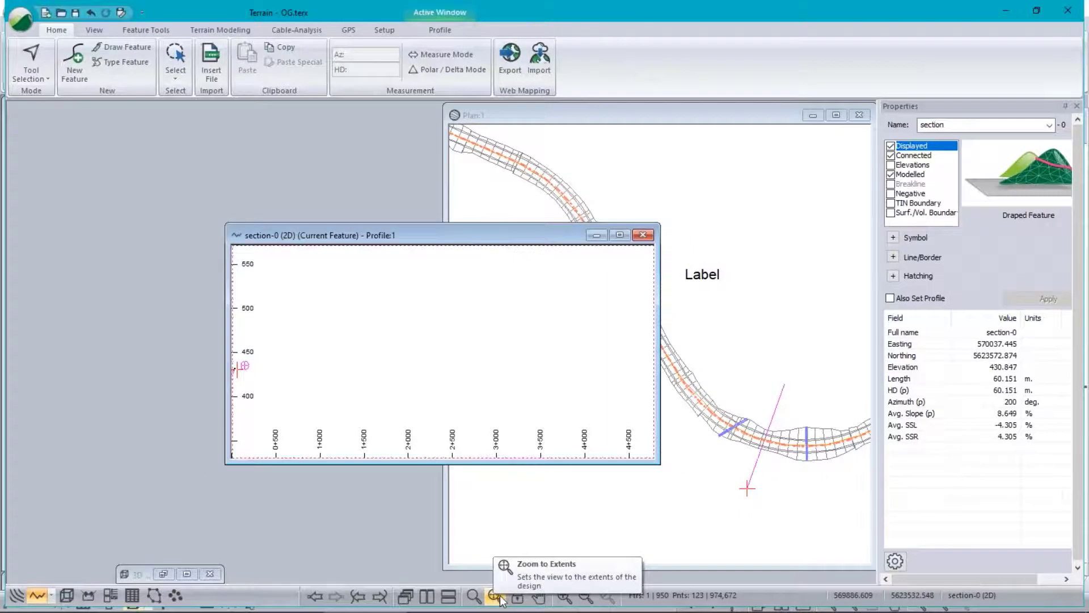
click(496, 596)
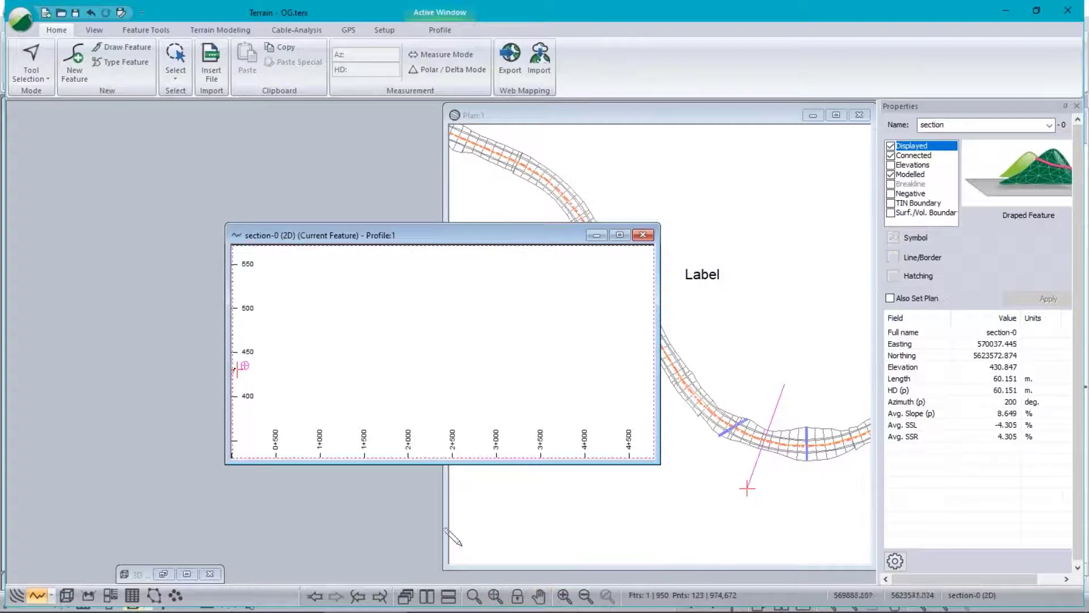
scroll(472, 286, down, 3)
middle_drag(473, 285, 436, 335)
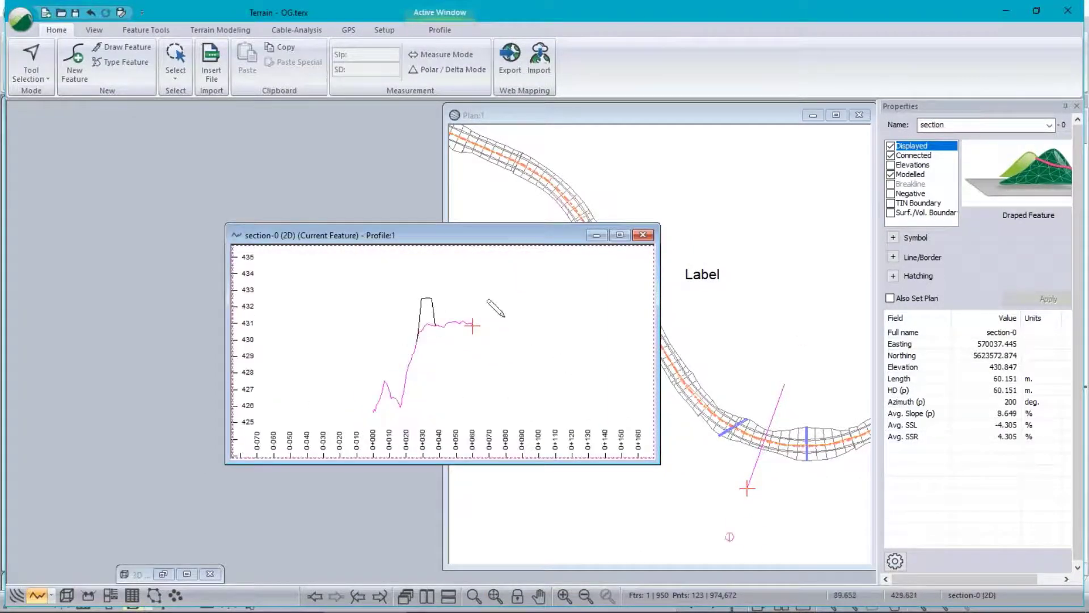
right_click(444, 312)
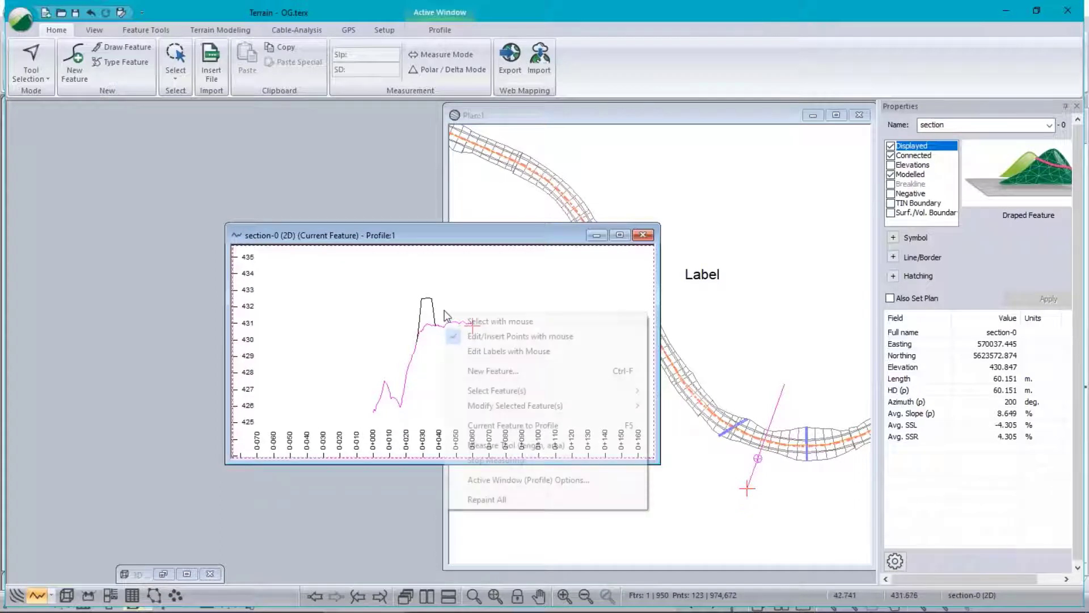
click(562, 479)
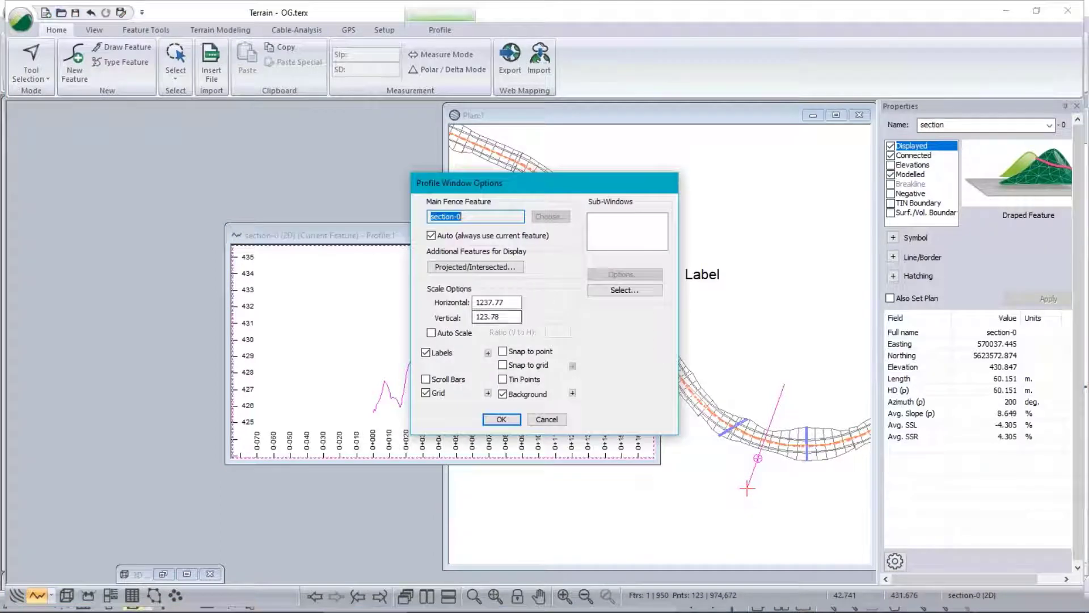
click(553, 421)
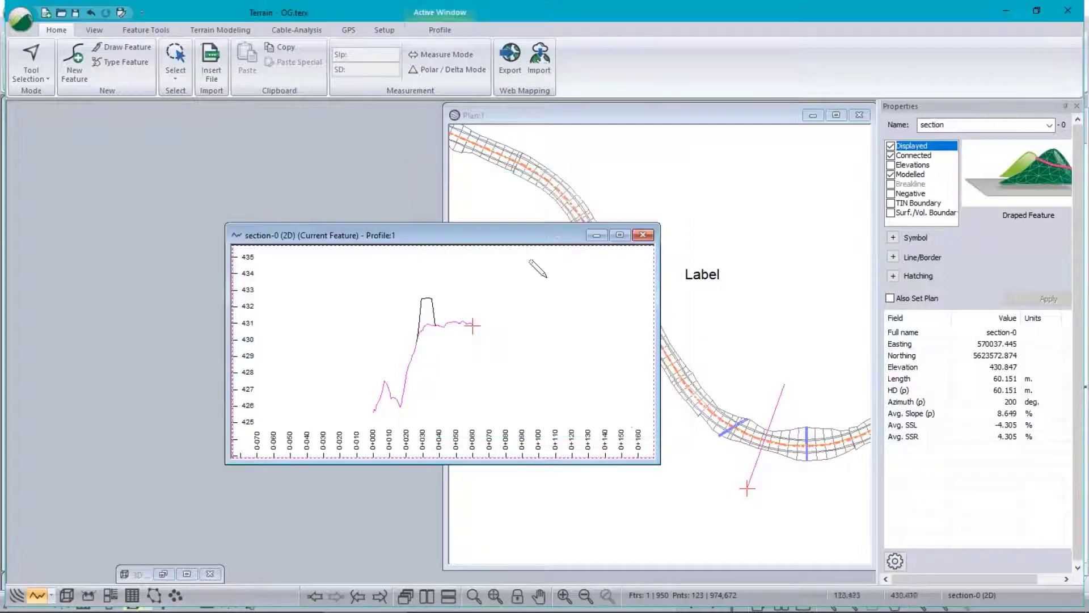
Place the profile window beside the plan and reposition the section line across the road above the lower bend, about 41 m long.
drag(520, 232, 304, 111)
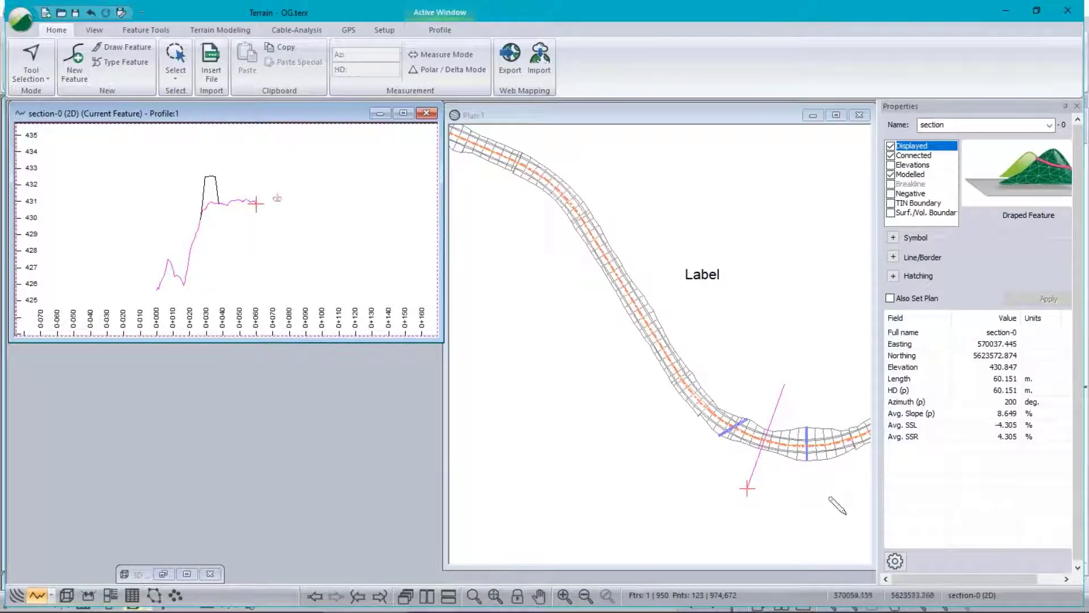
click(748, 489)
drag(747, 489, 650, 406)
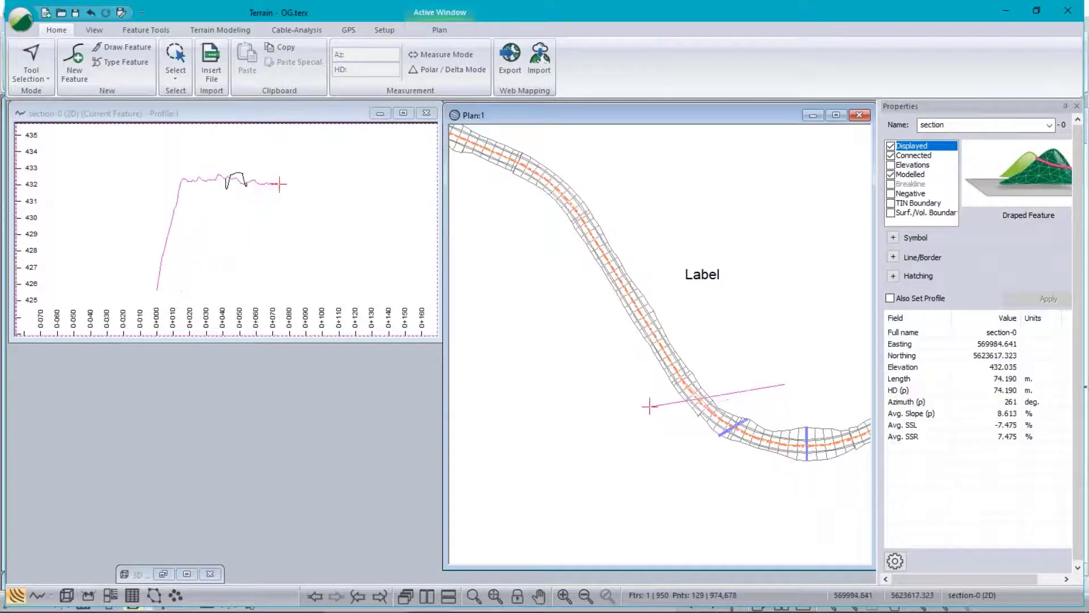
click(716, 370)
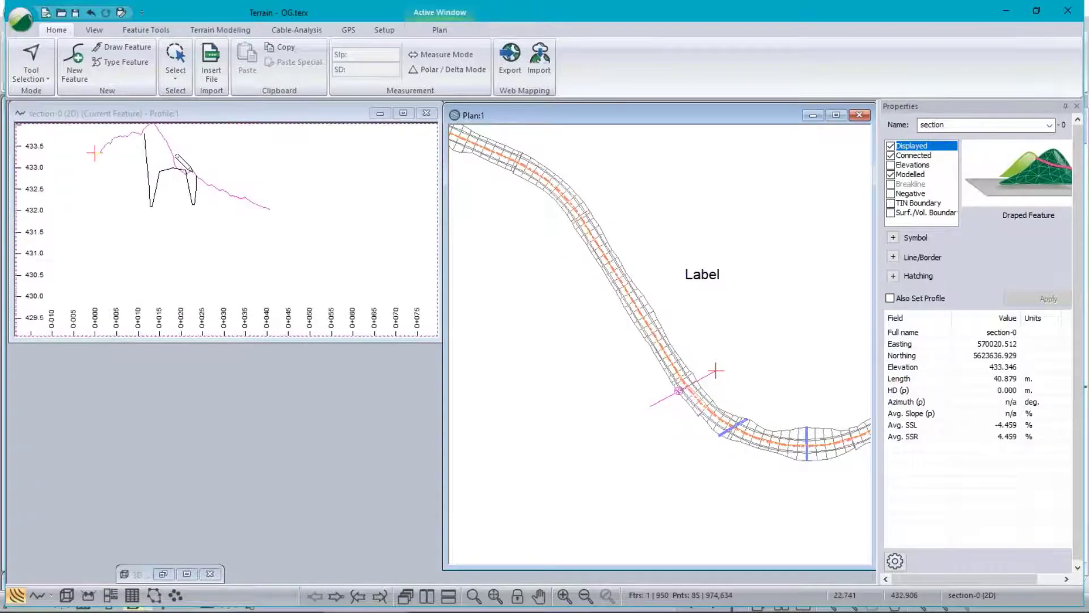
Restore the 3D view and start Merge Terrain with 3Dwebinar_demo.terx from the OptiHaulDemo folder as the source terrain.
click(164, 575)
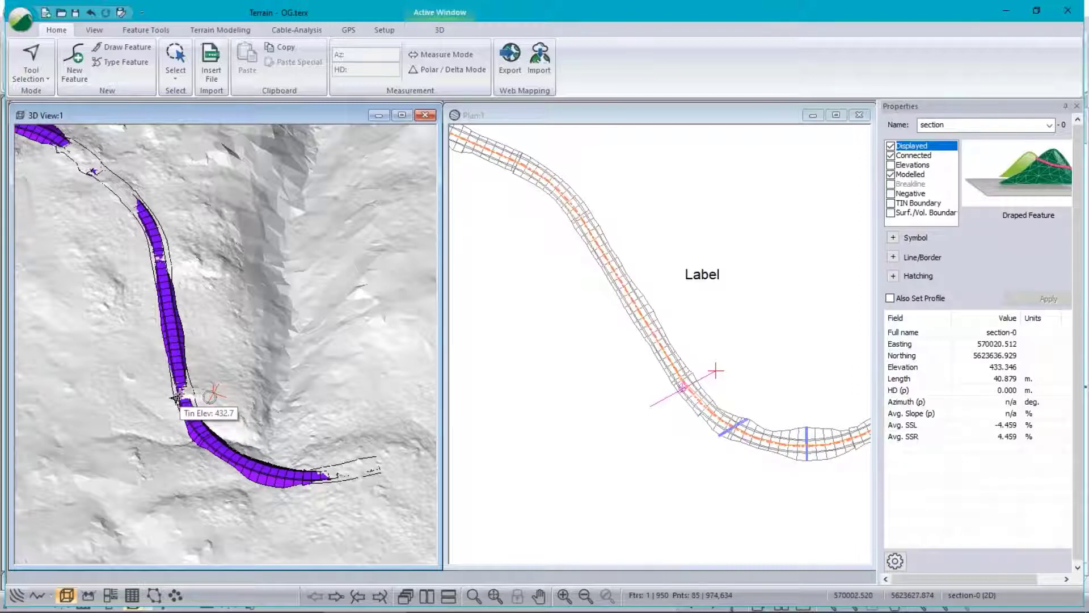
scroll(175, 398, up, 3)
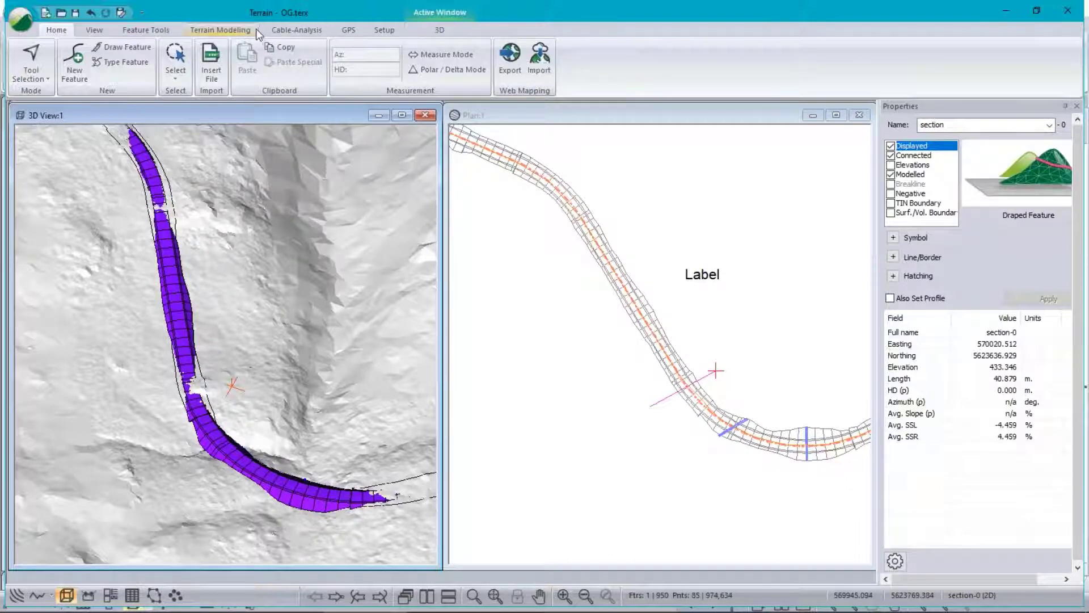
click(220, 30)
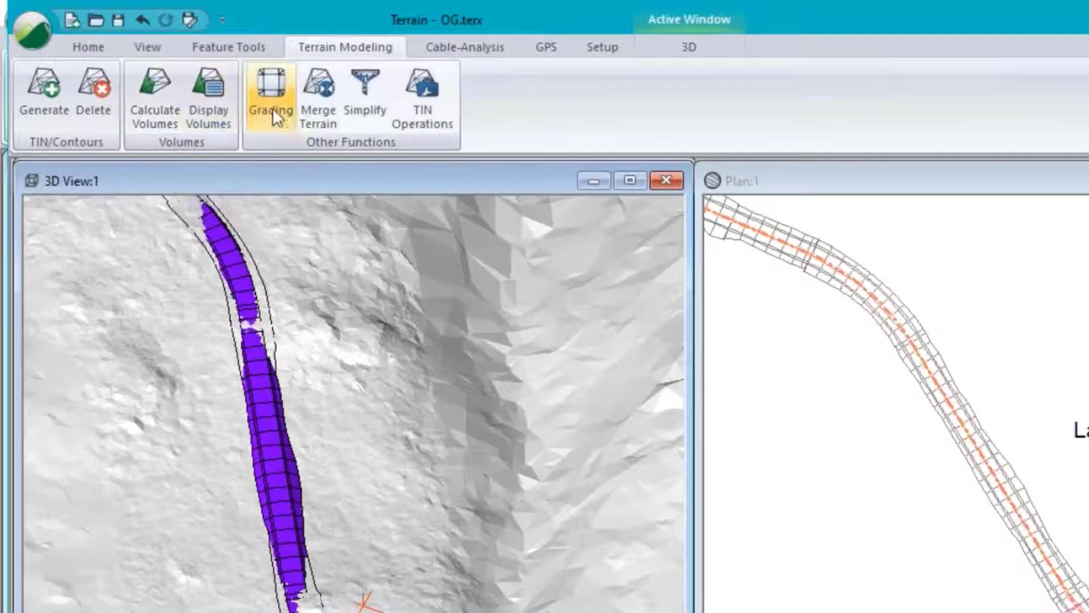
click(315, 111)
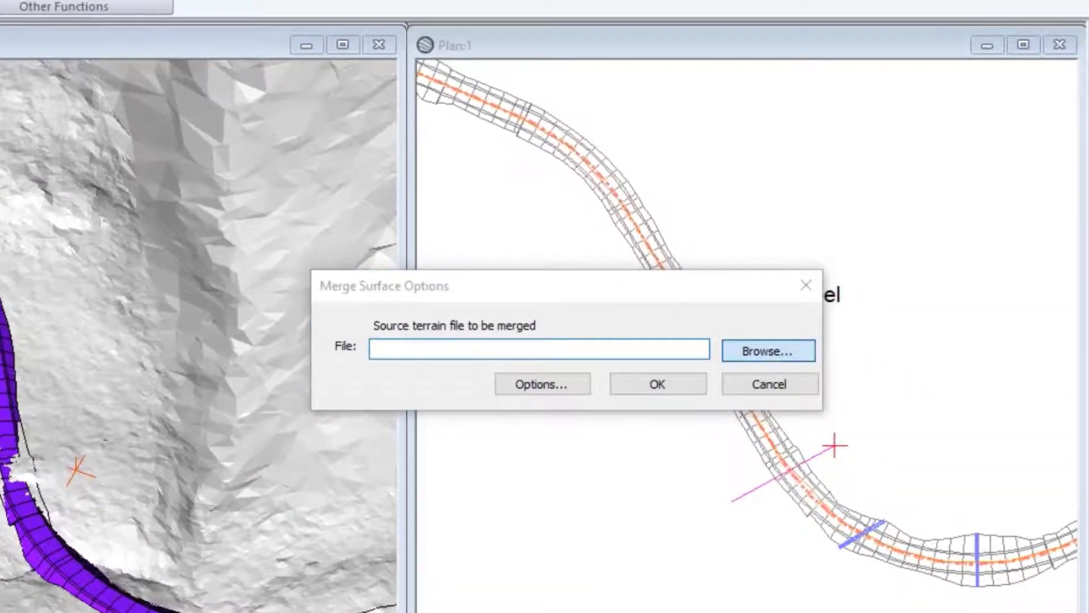
click(1054, 487)
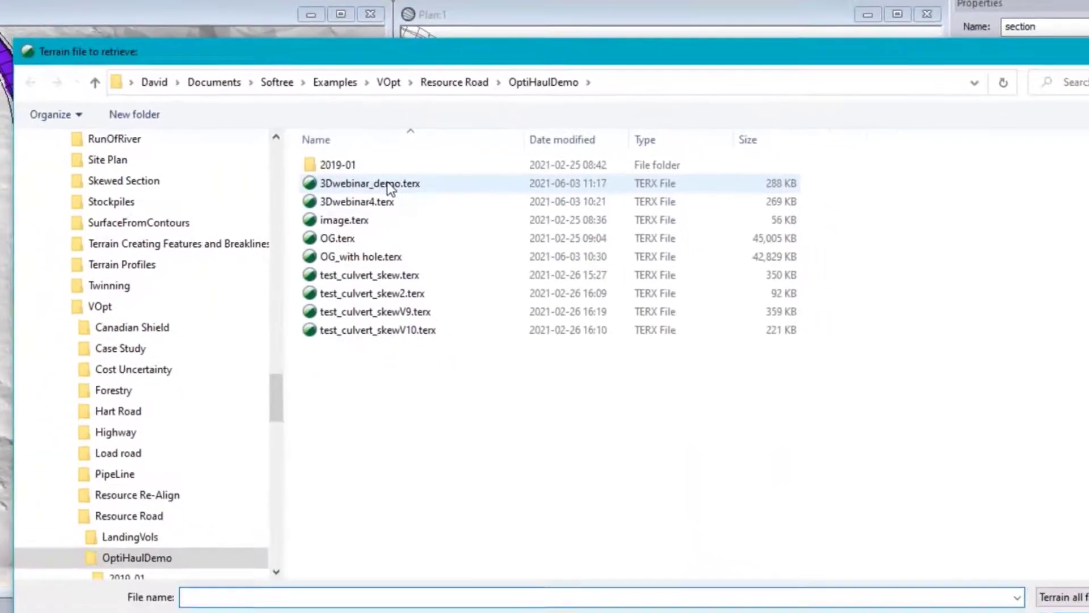
click(405, 253)
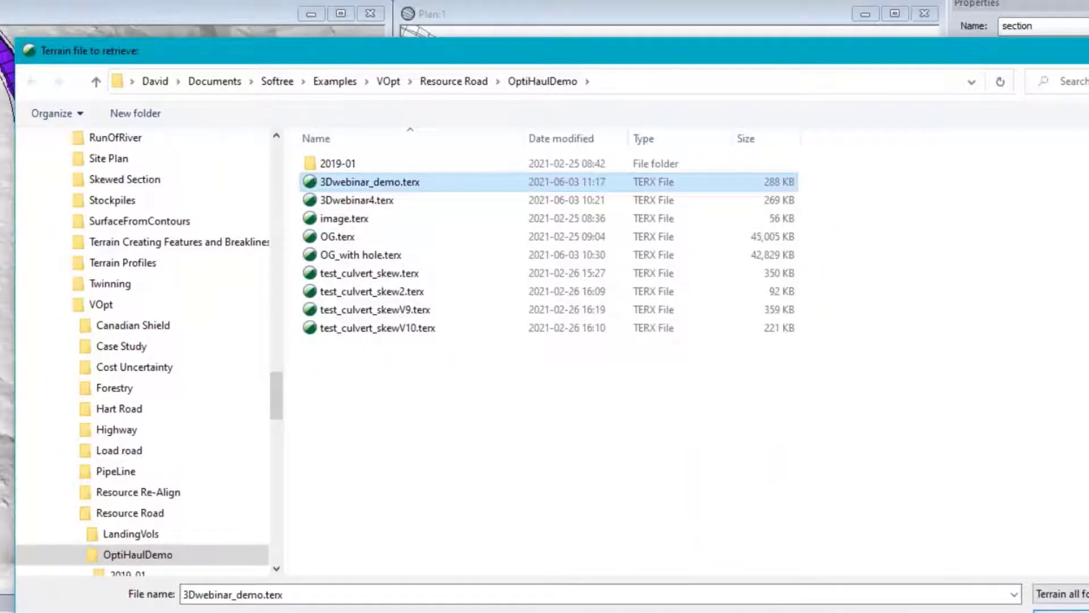
click(1072, 612)
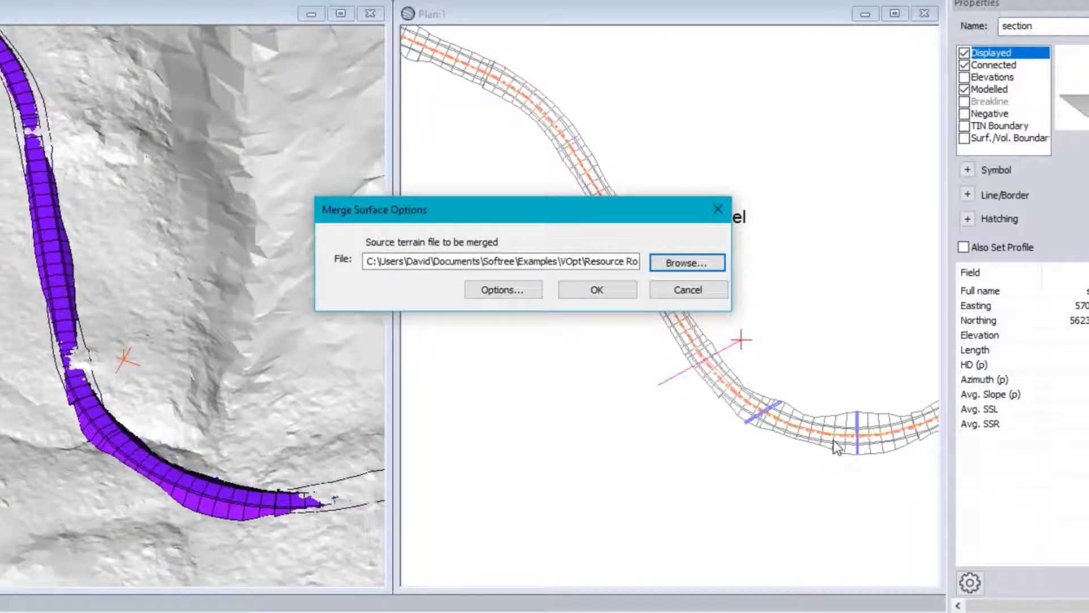
click(592, 261)
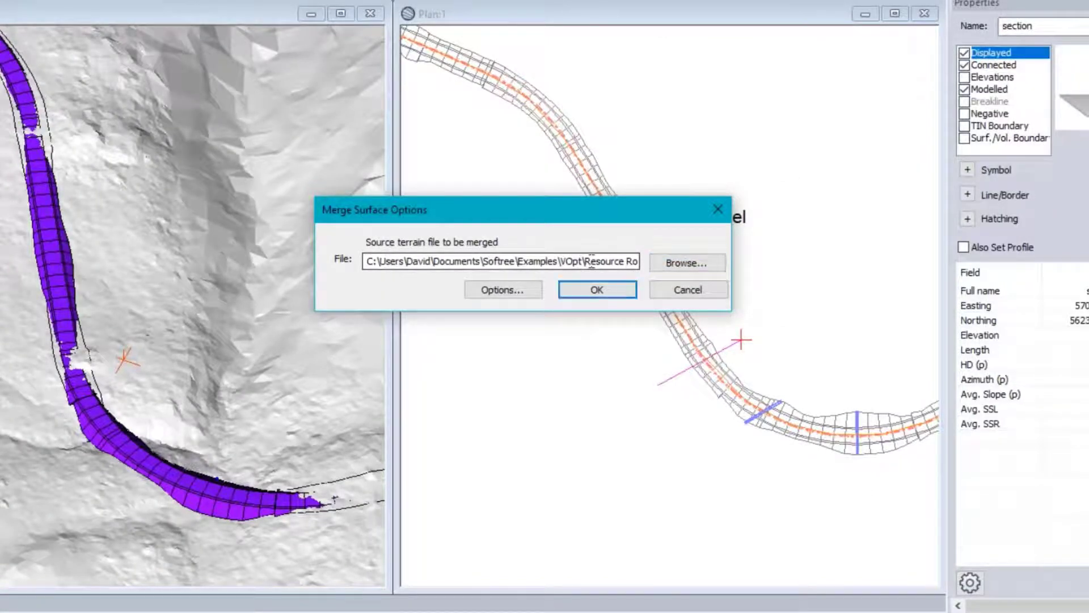
drag(592, 261, 661, 264)
drag(540, 262, 654, 261)
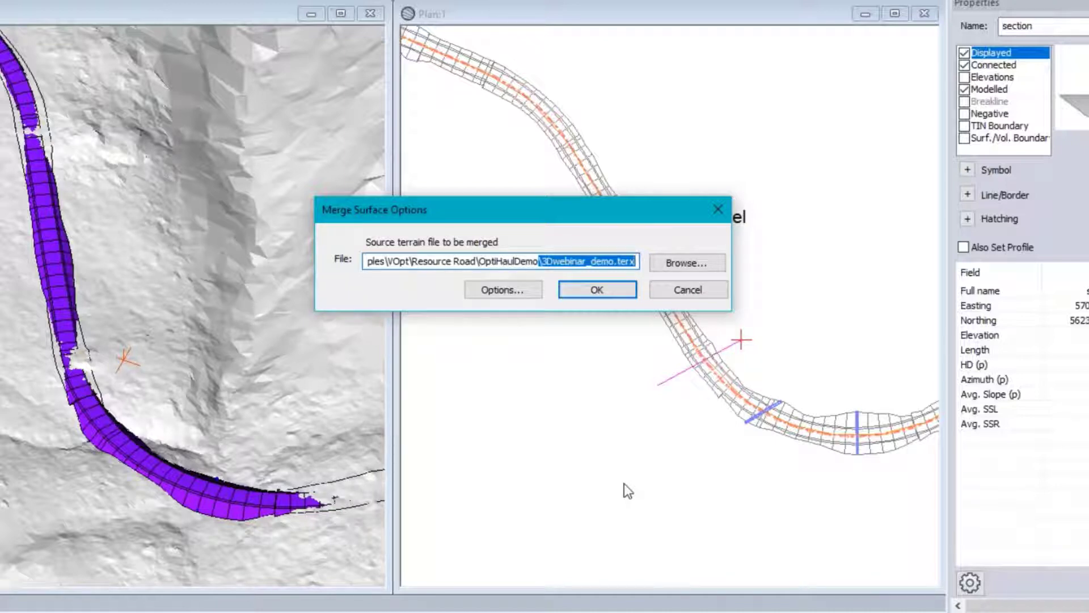
Set the TIN merge to create a hole only, without inserting the source terrain, and run it despite the lack of undo space.
click(508, 293)
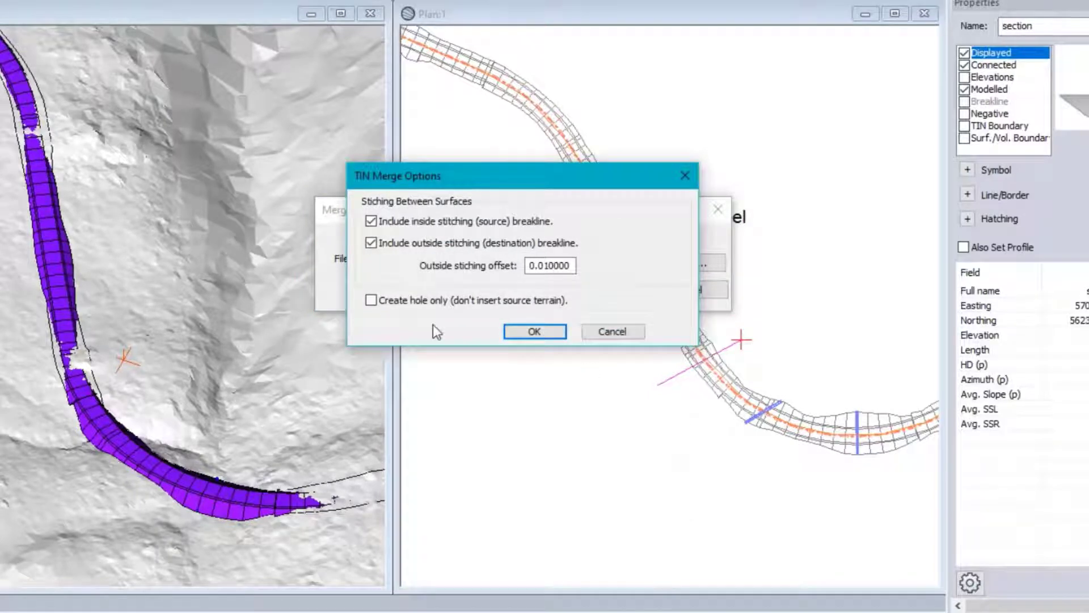
click(374, 301)
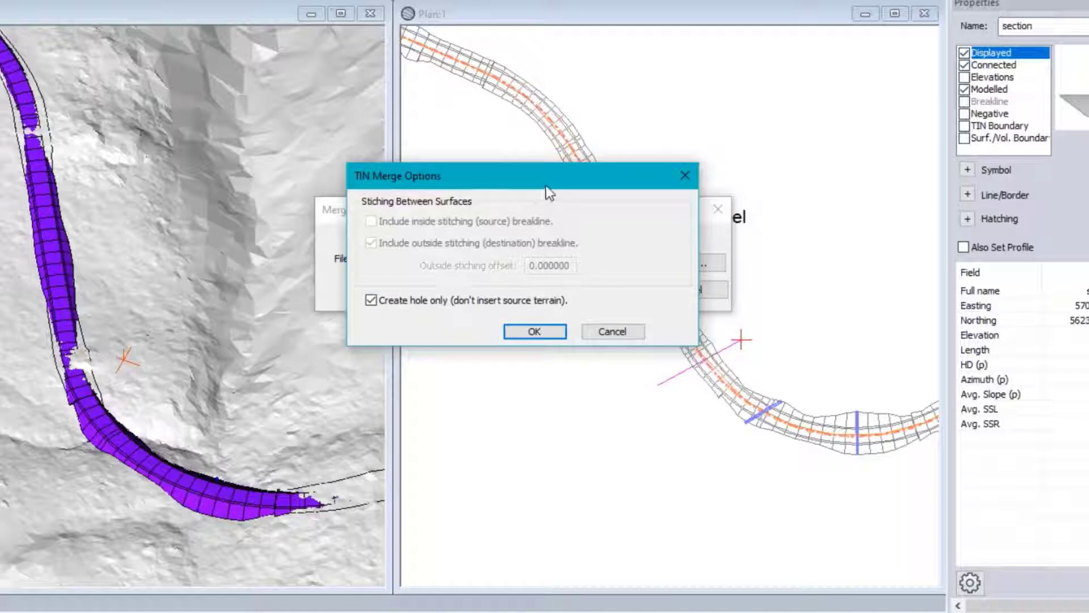
drag(549, 190, 577, 340)
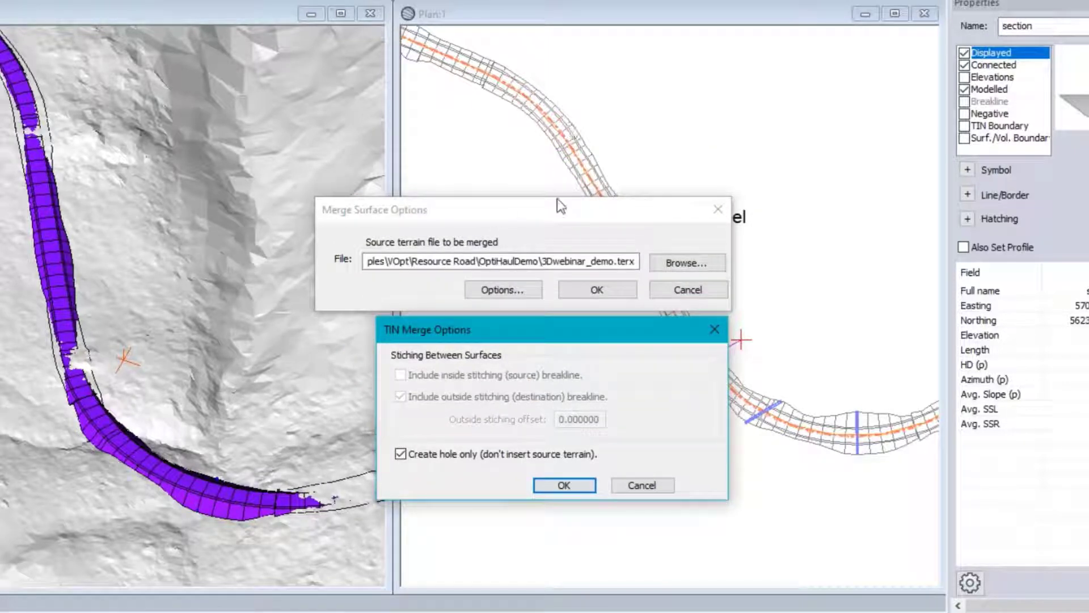
click(568, 487)
click(618, 290)
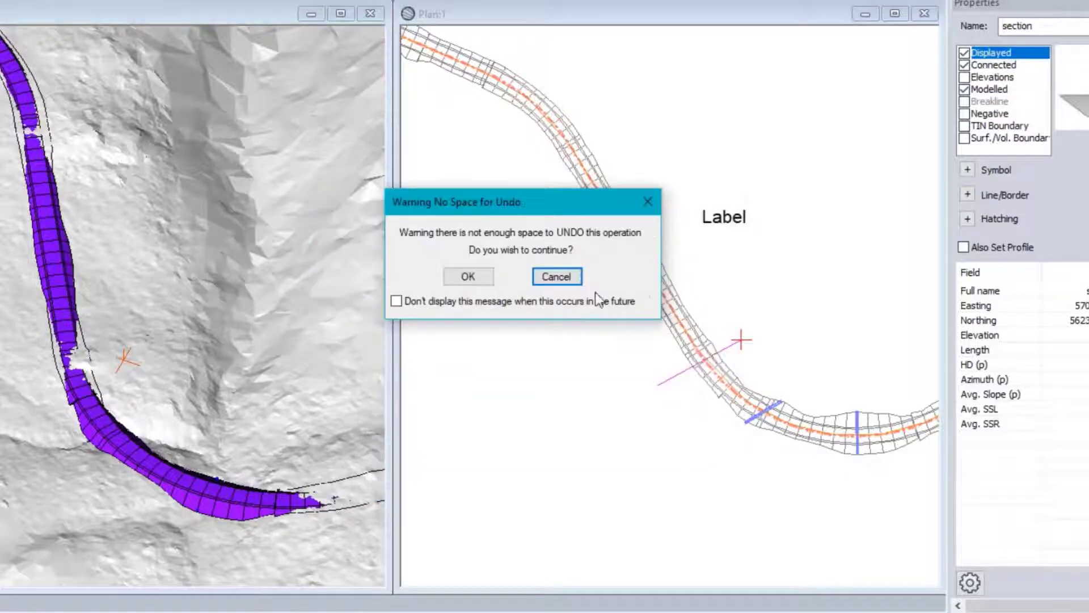
click(468, 276)
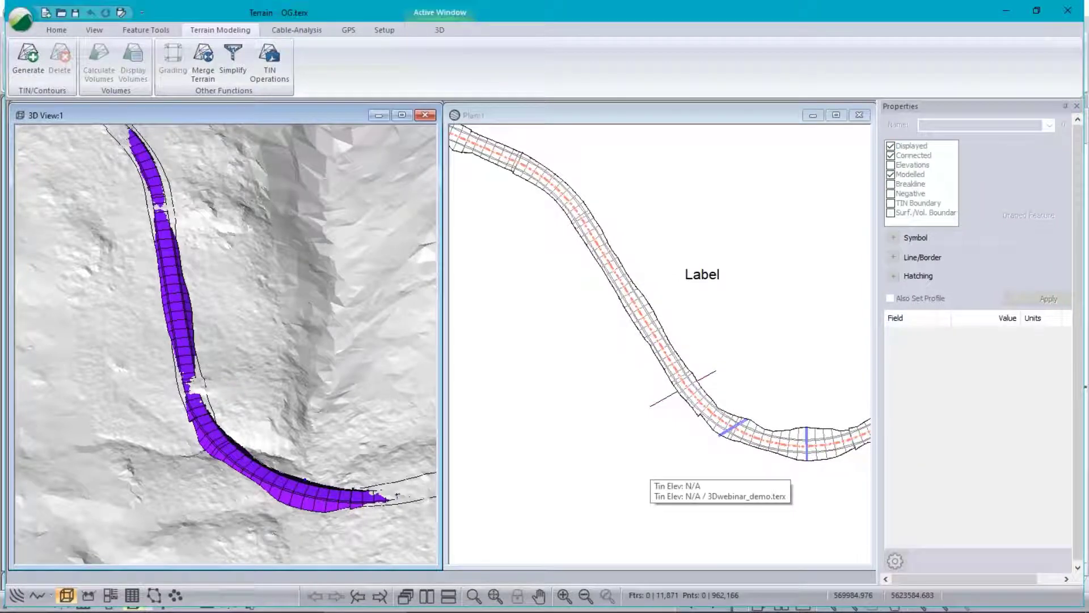
right_click(216, 268)
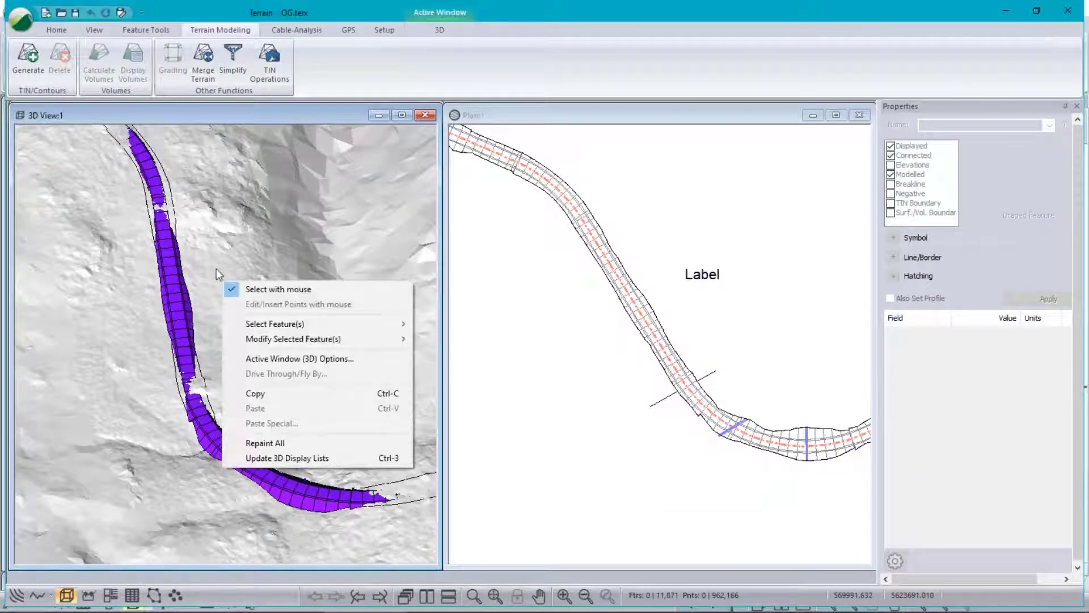
click(278, 359)
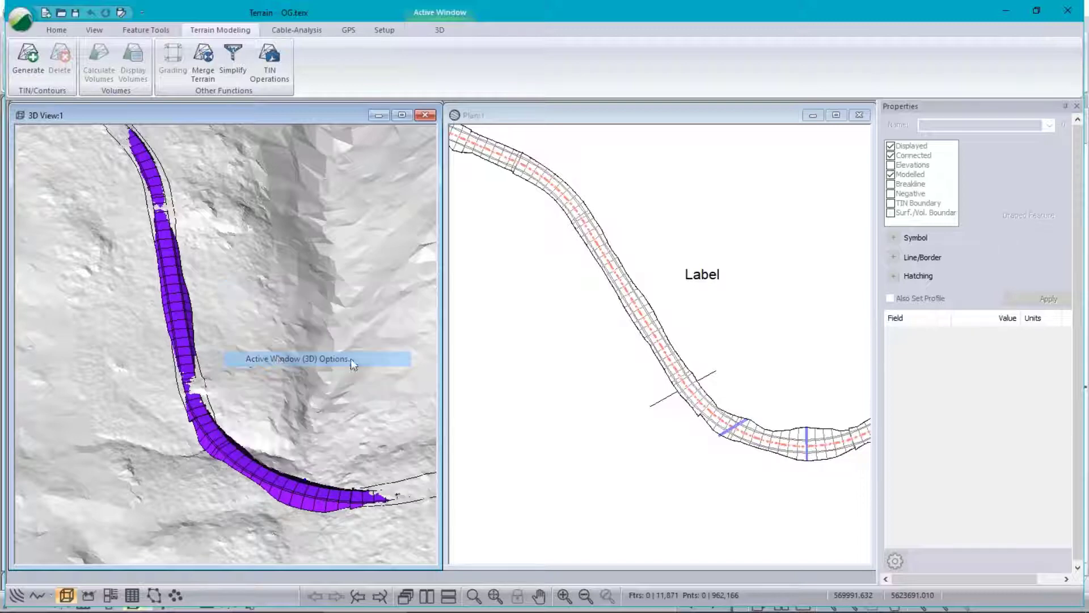
click(710, 445)
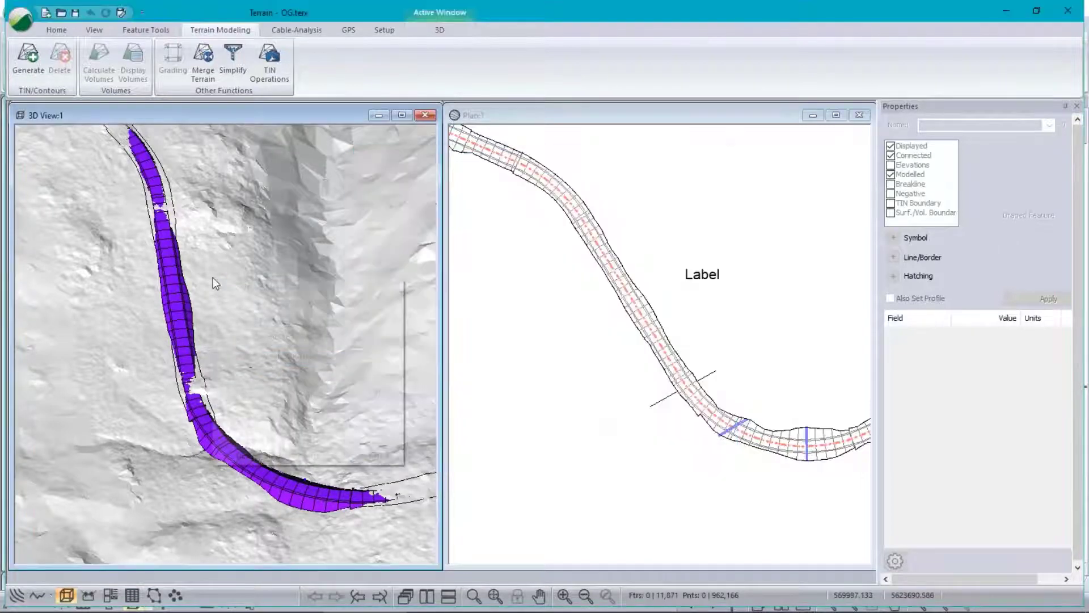
Update the 3D display lists for the merged terrain.
right_click(213, 278)
click(301, 455)
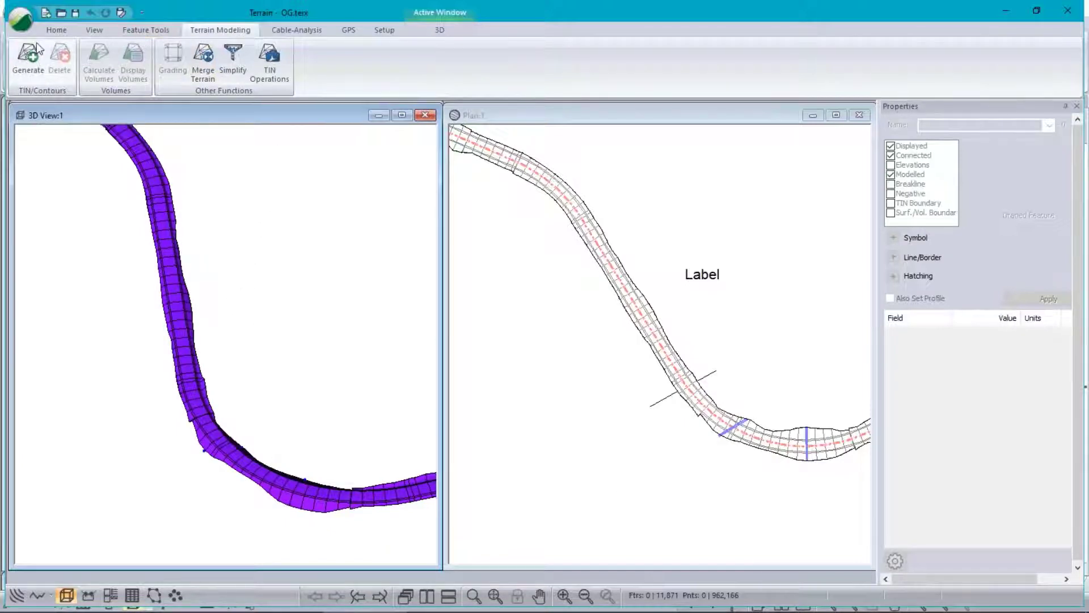
Generate the ground TIN with major and minor contours turned off, suppressing further warnings about draped features outside the model.
click(25, 55)
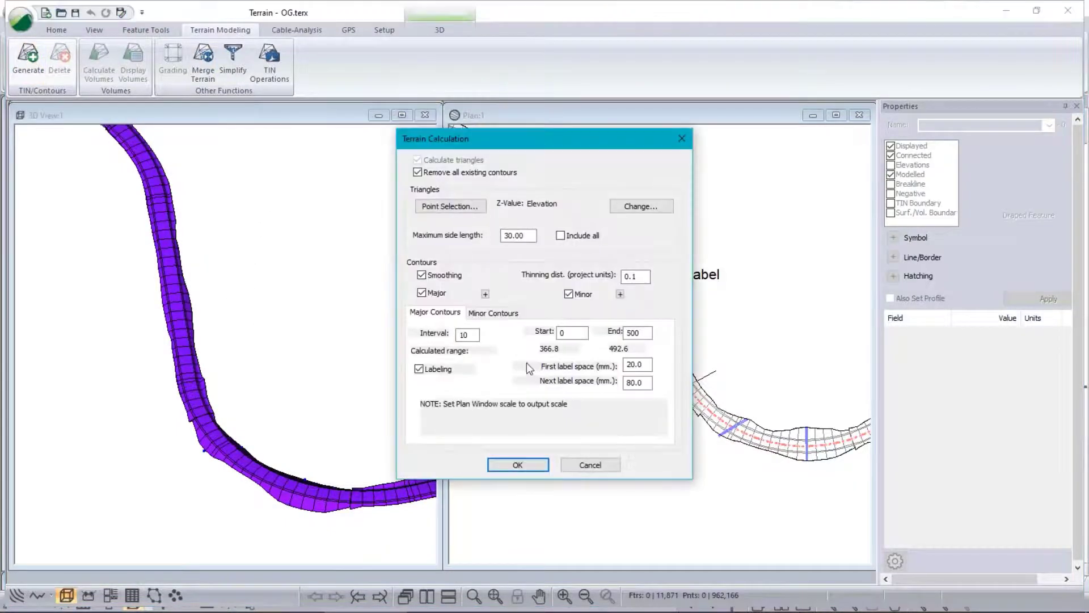
click(423, 293)
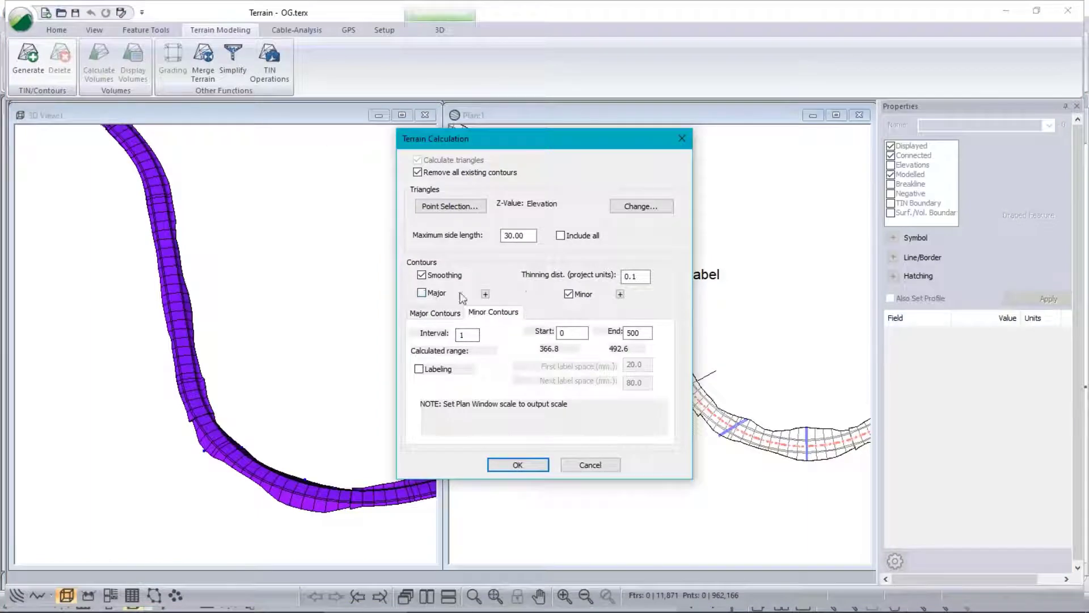
click(569, 295)
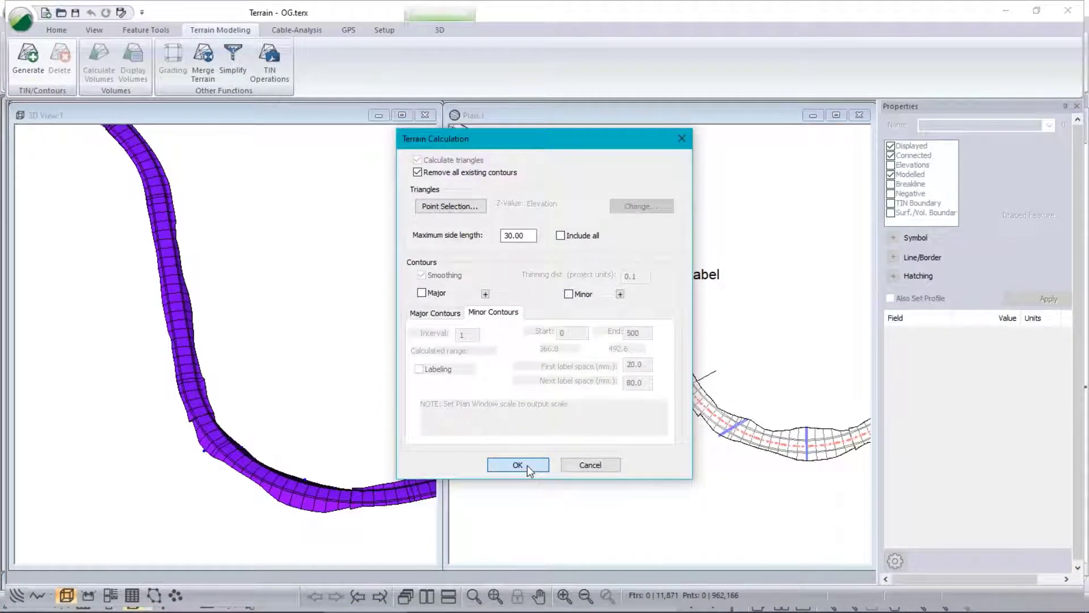
click(526, 466)
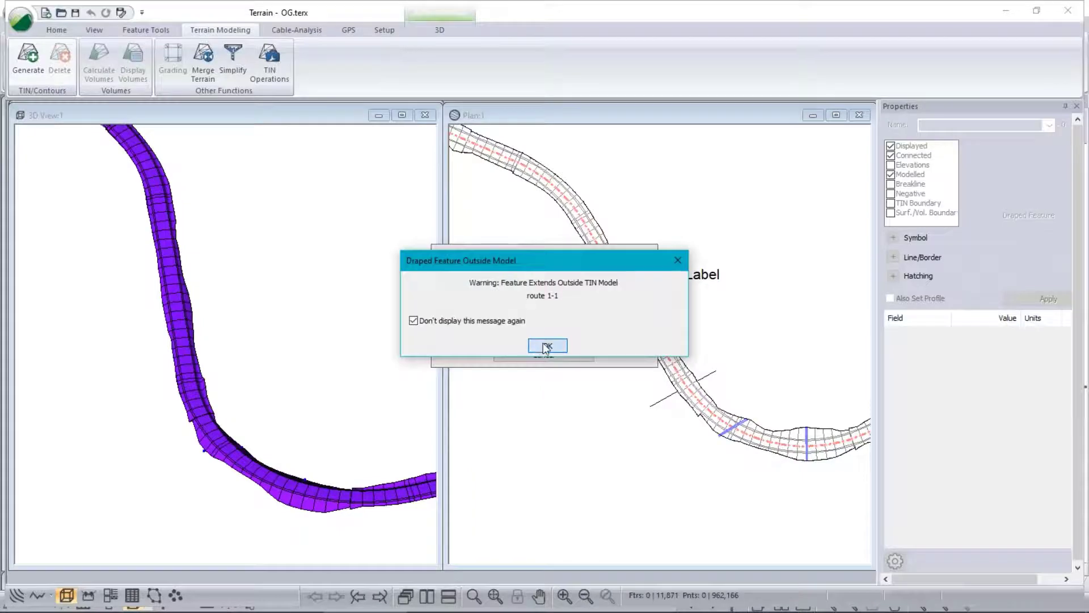
click(547, 346)
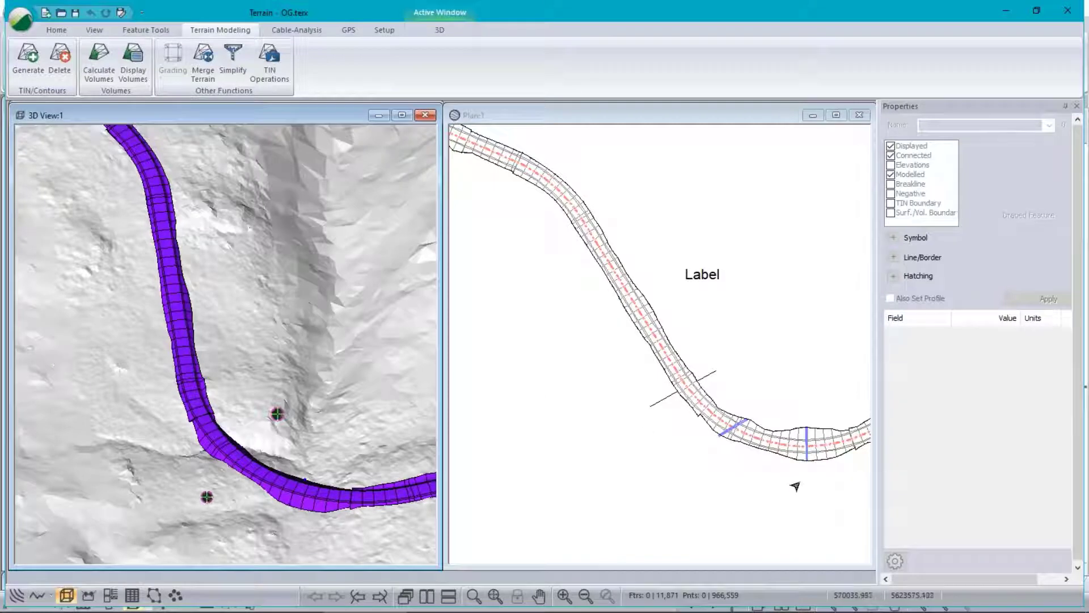
Examine how the road surface sits in the regenerated ground around the lower bend in the 3D view.
middle_drag(786, 469, 771, 414)
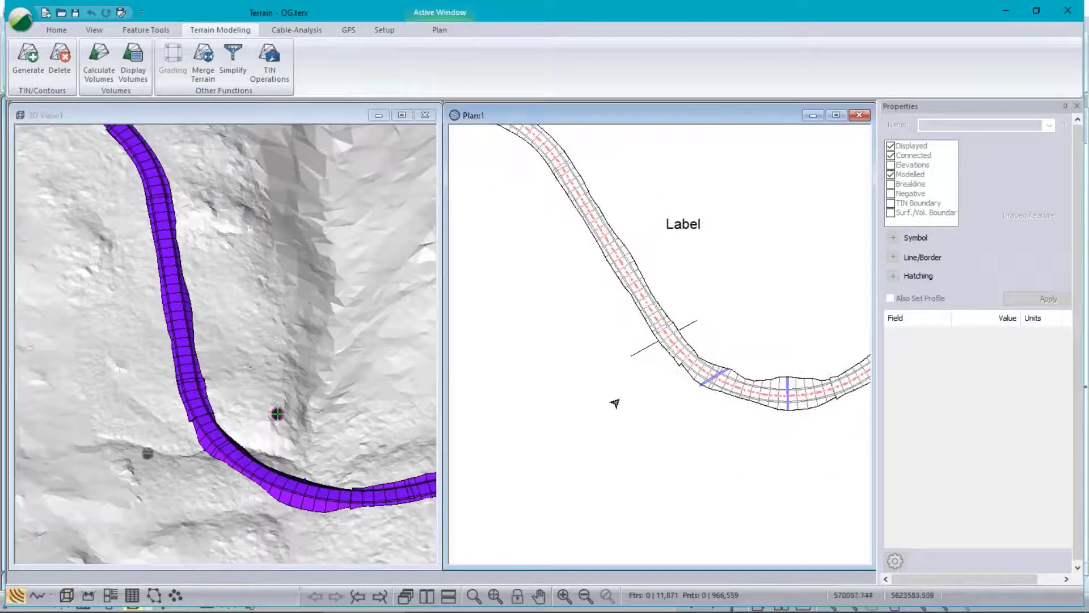
scroll(211, 350, up, 1)
mouse_move(324, 550)
middle_down()
mouse_move(307, 368)
mouse_move(207, 365)
mouse_move(272, 365)
mouse_move(195, 383)
mouse_move(170, 301)
mouse_move(182, 267)
mouse_move(226, 274)
mouse_move(194, 283)
middle_up()
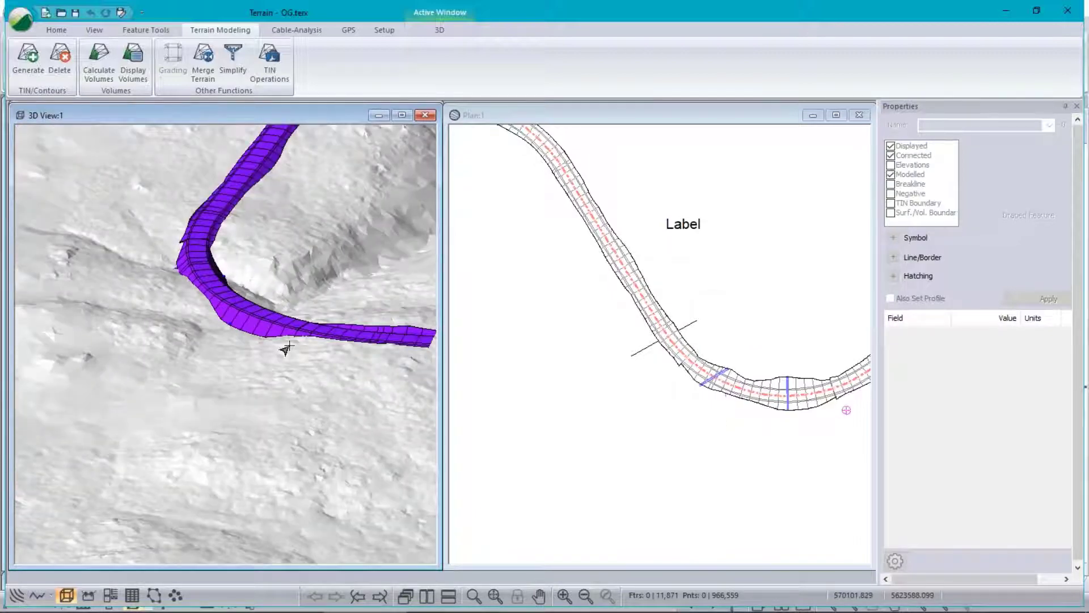
mouse_move(204, 282)
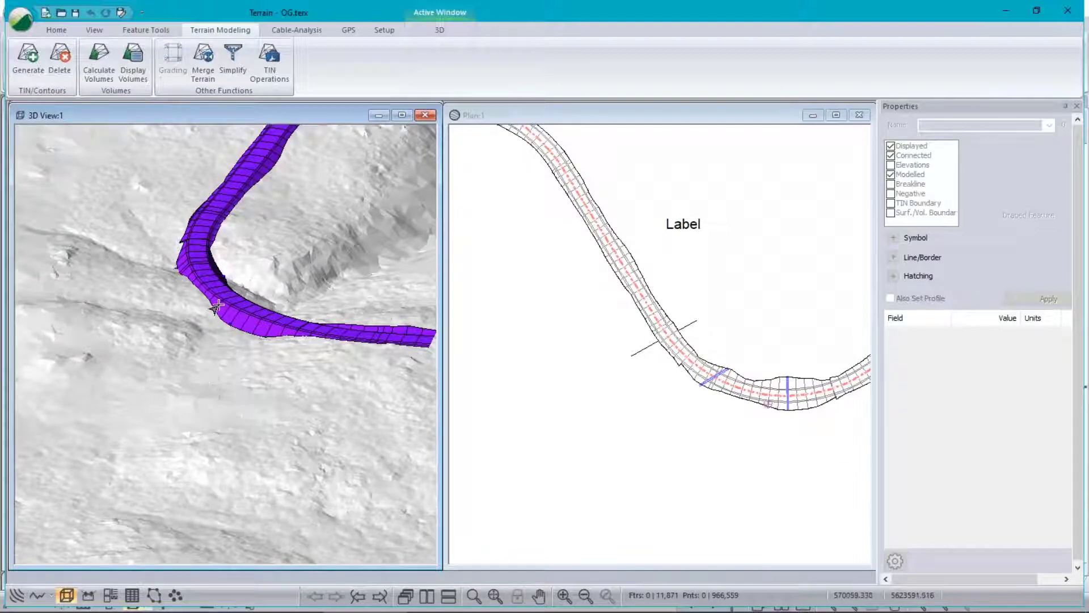
scroll(215, 308, down, 2)
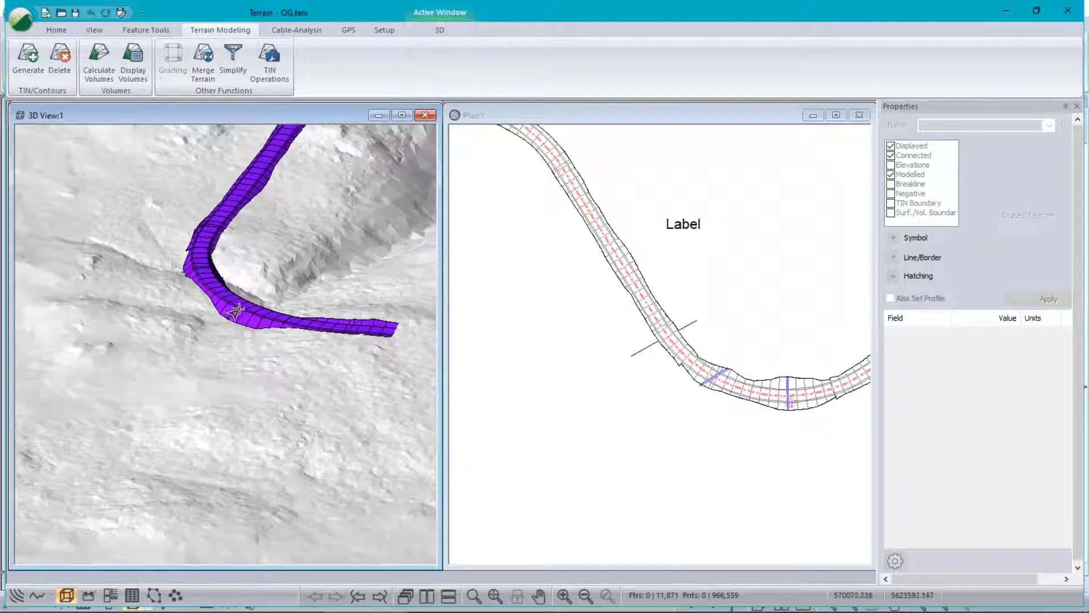
scroll(237, 394, up, 1)
middle_drag(236, 274, 237, 394)
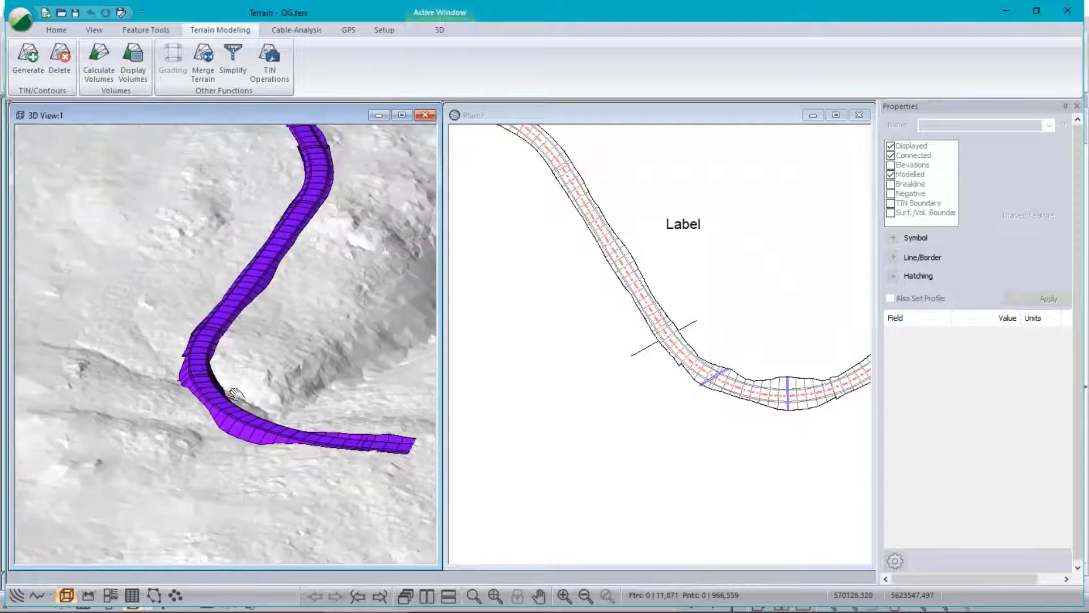
Review the camera, target and light position settings in the 3D view options without changing them.
right_click(218, 353)
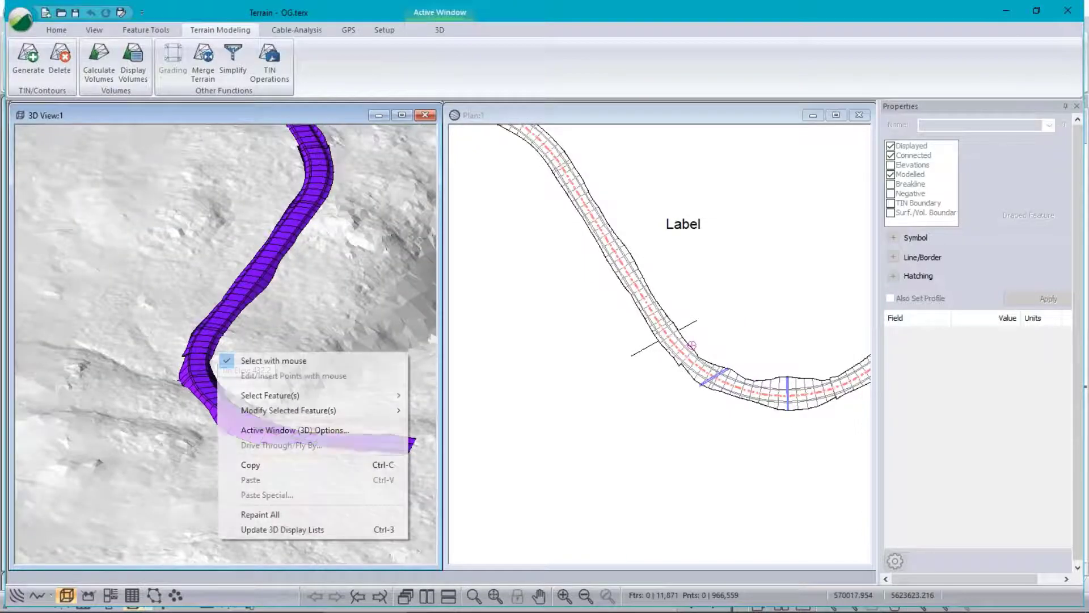
click(309, 431)
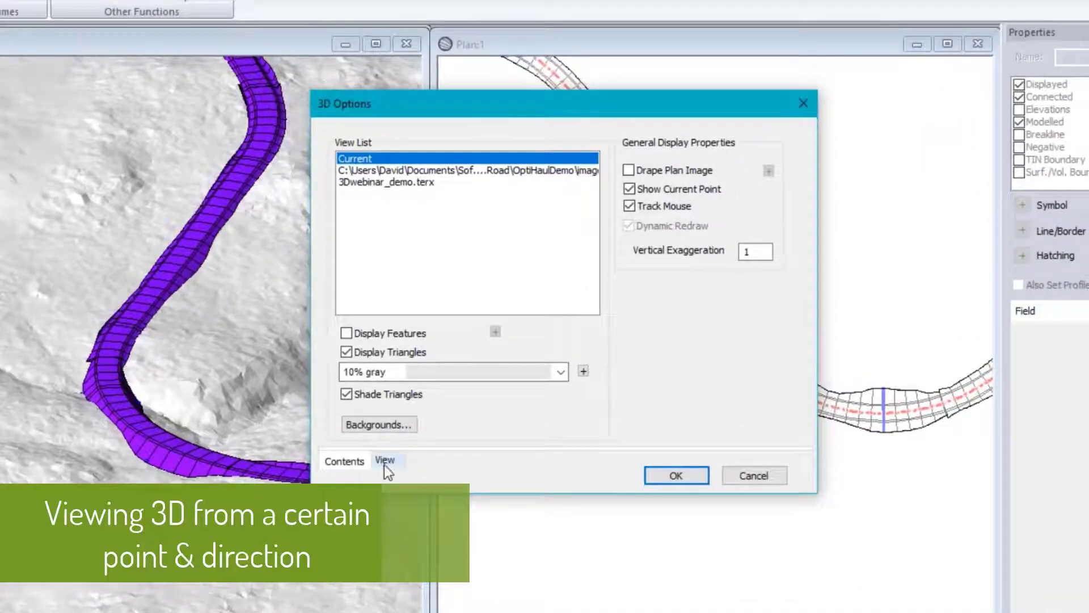
click(384, 461)
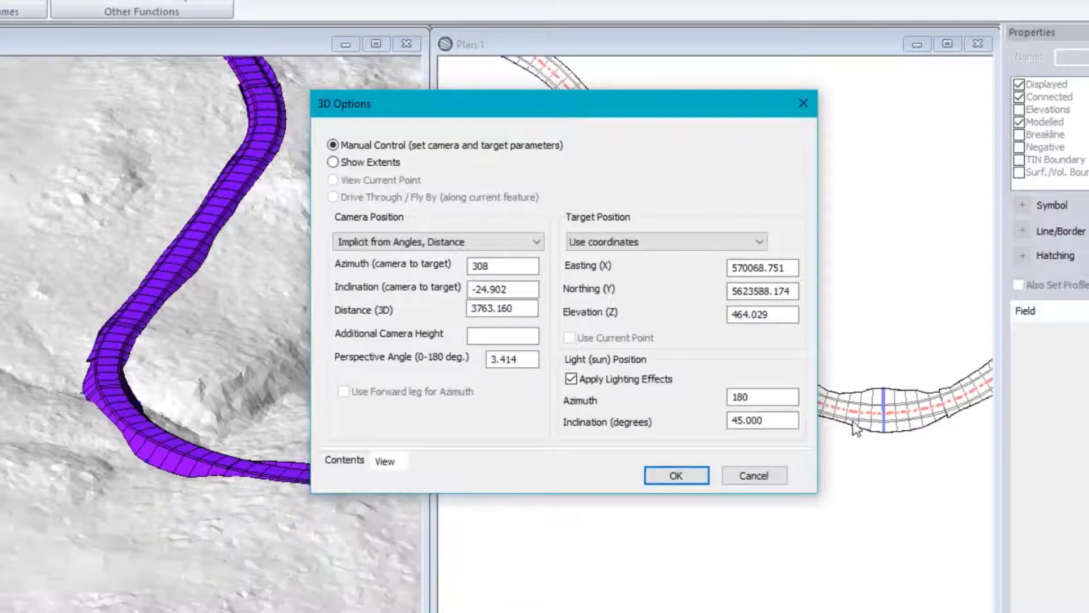
drag(754, 110, 780, 208)
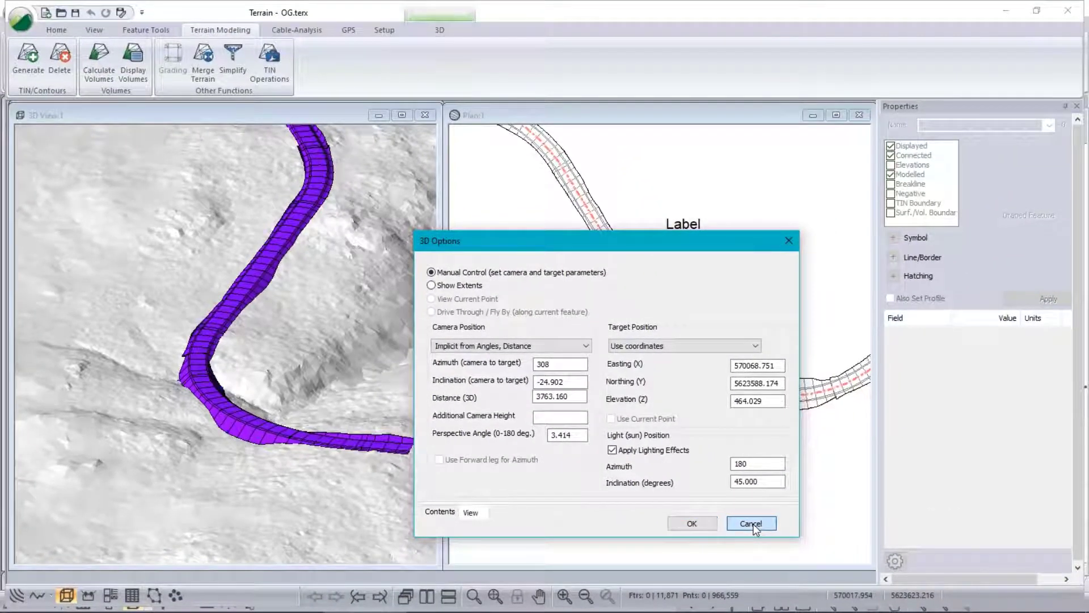
click(752, 524)
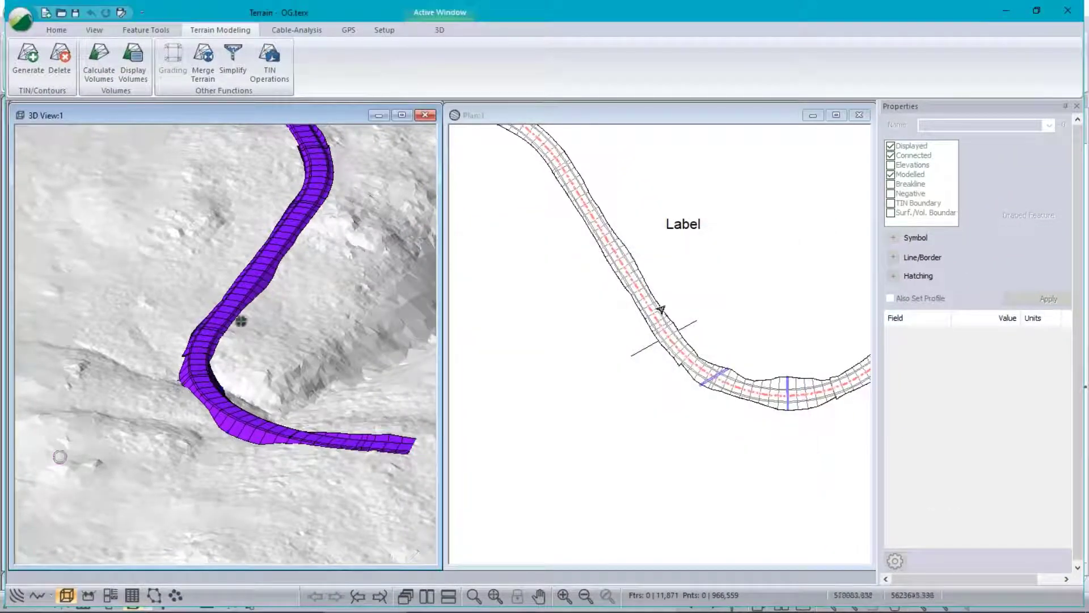
Select a point on the HULL_D boundary feature along the inner edge of the road's upper bend in plan.
middle_drag(591, 238, 710, 418)
middle_drag(577, 271, 779, 283)
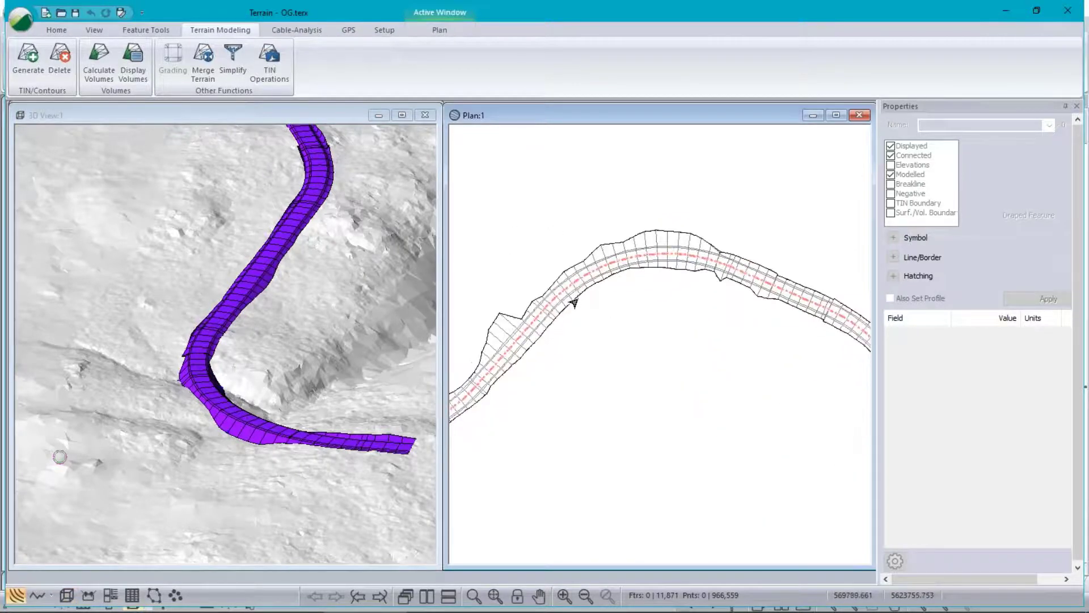
click(572, 305)
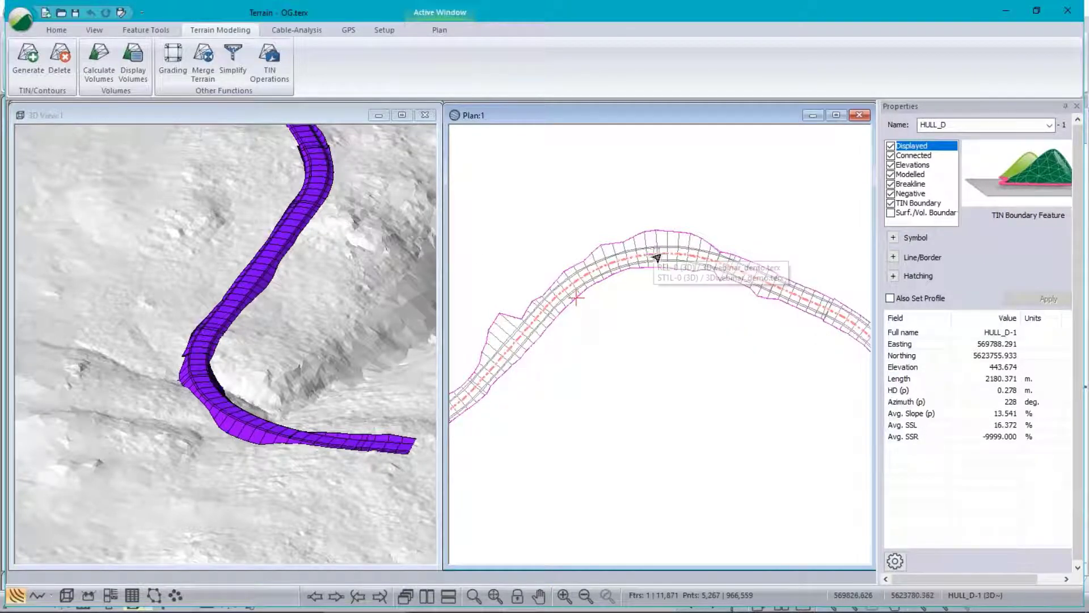
key(Escape)
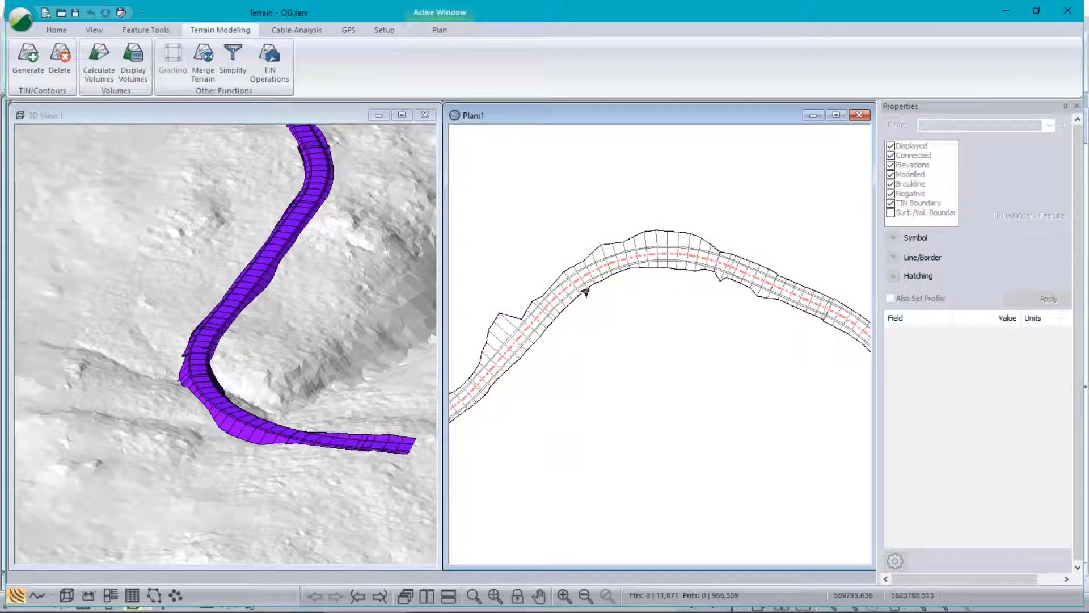
click(593, 285)
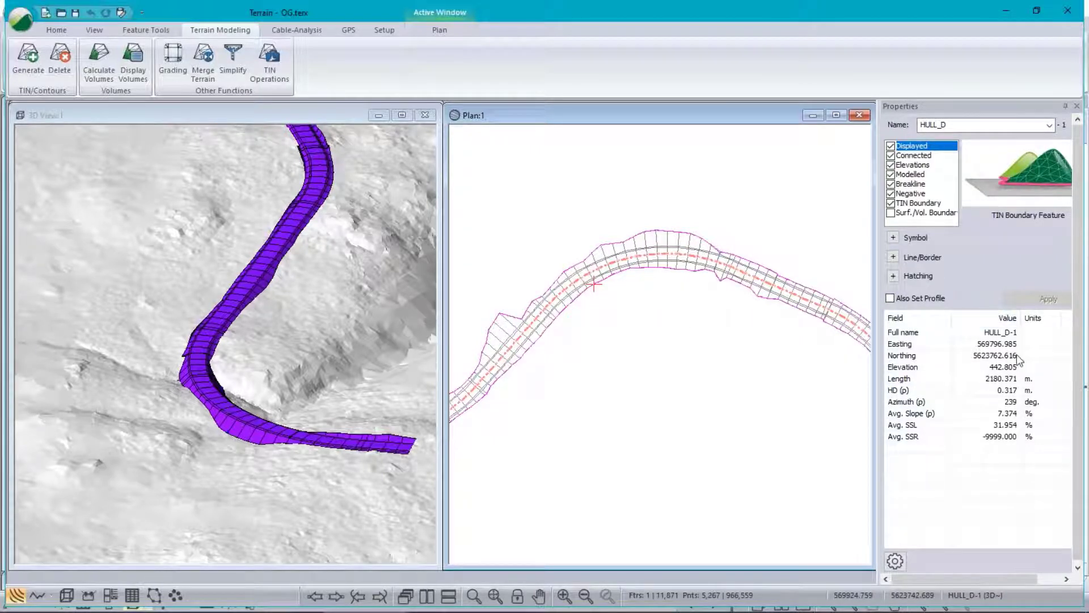
Set the 3D view to View Current Point and enlarge the road around the selected point.
click(135, 252)
right_click(136, 252)
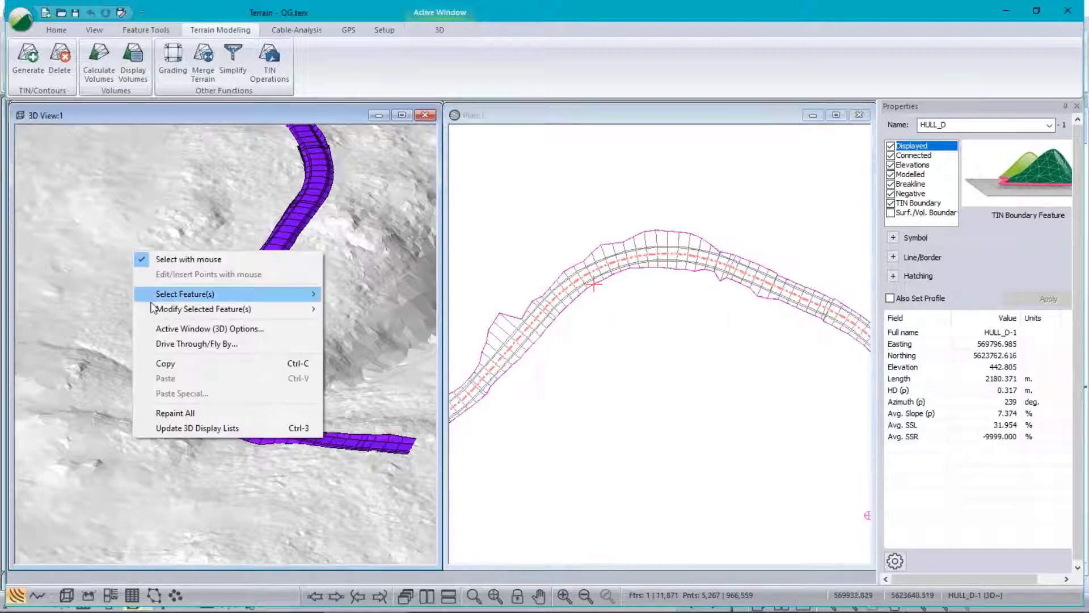
click(193, 331)
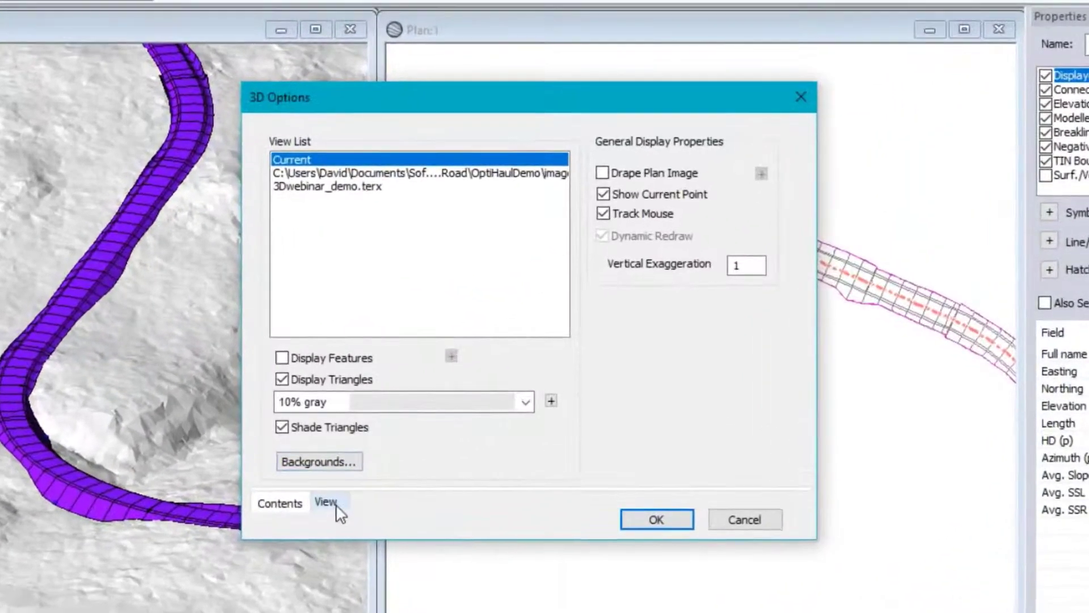
click(352, 480)
click(267, 185)
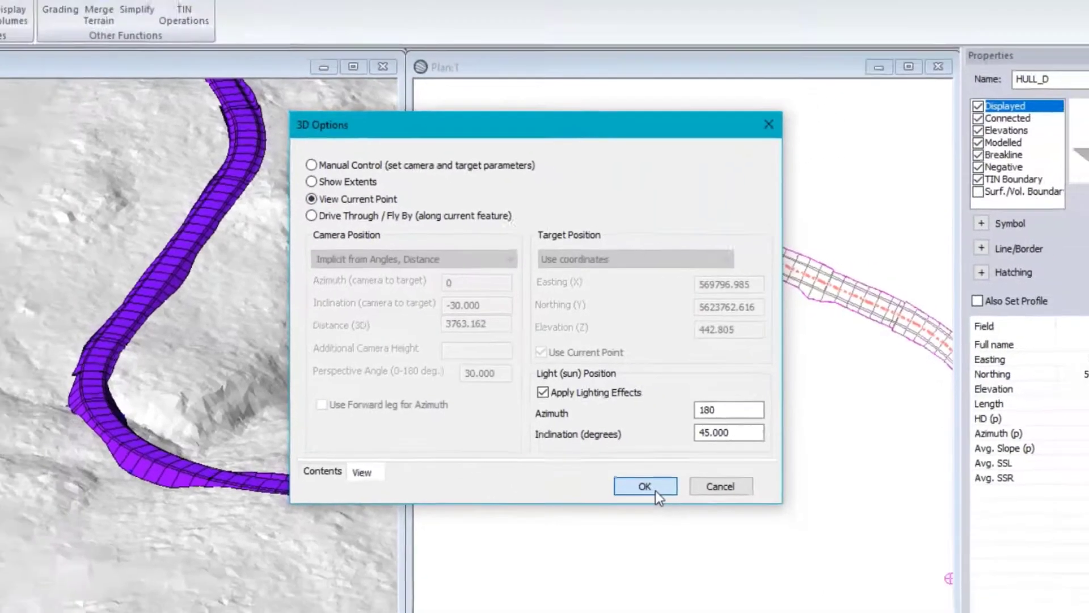
click(645, 486)
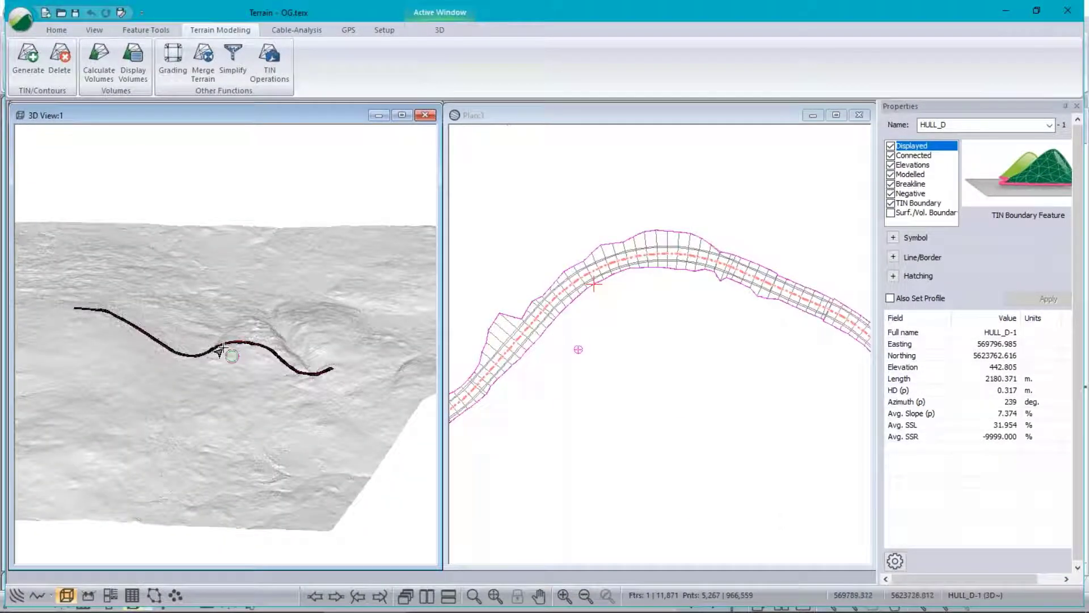
click(564, 595)
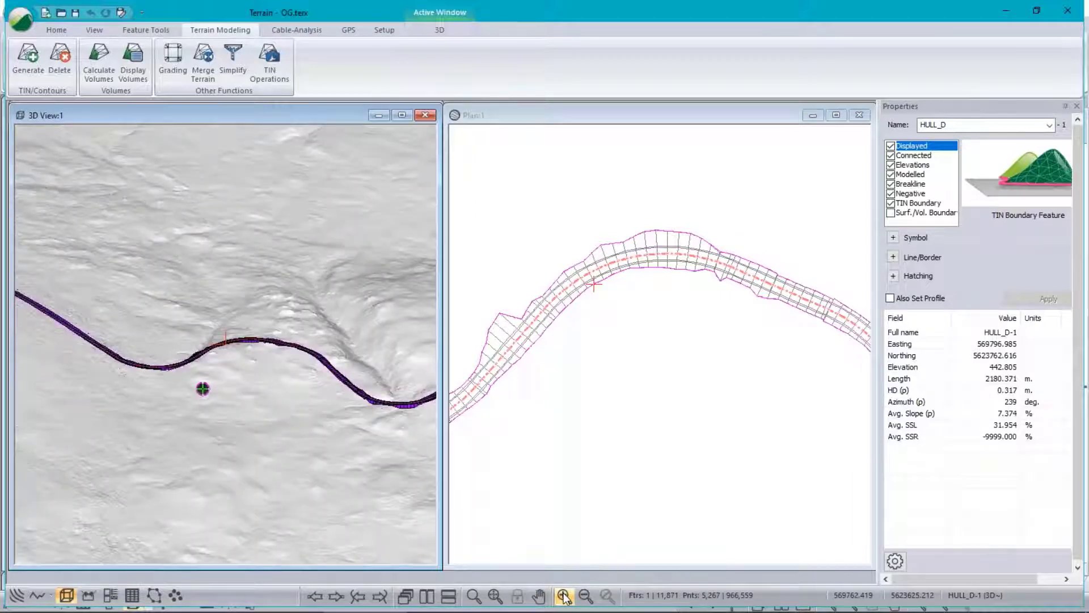
click(564, 596)
click(564, 596)
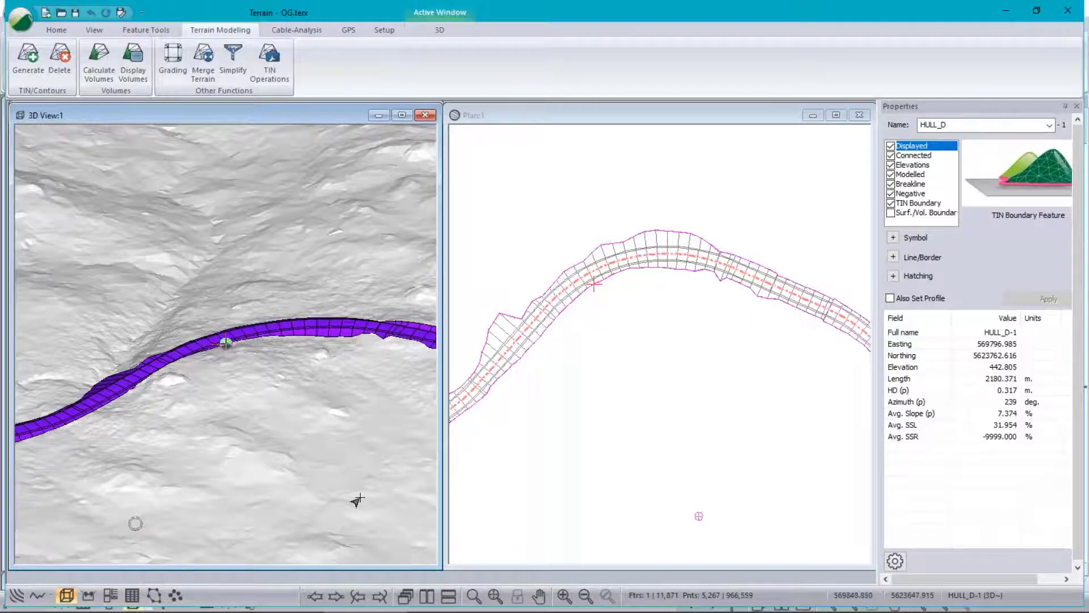
Define the 3D camera position by coordinates and set its elevation to 5000, keeping the current point as target.
right_click(244, 301)
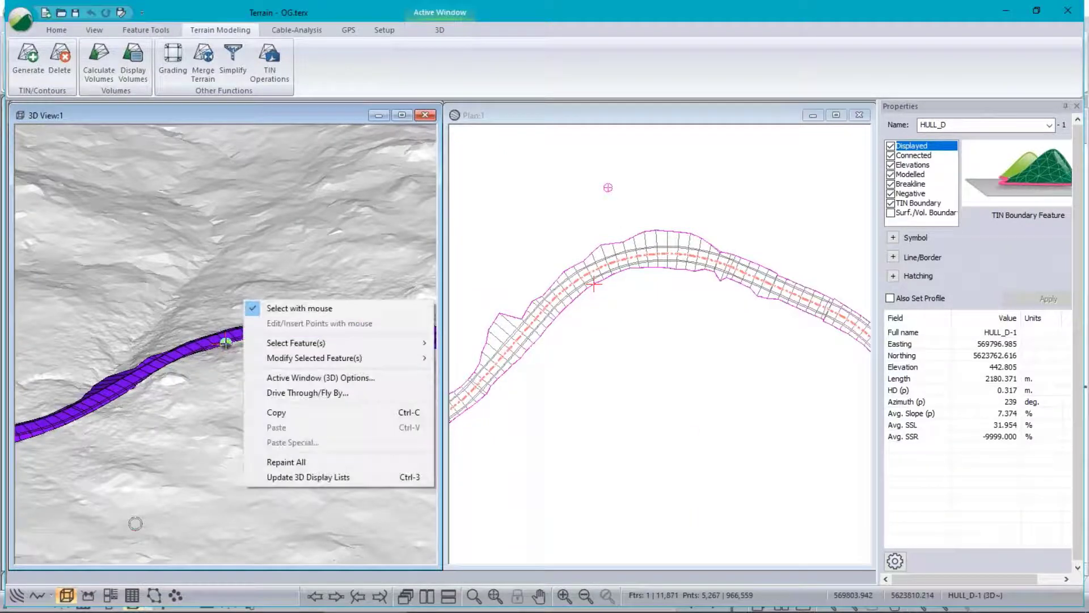
click(308, 375)
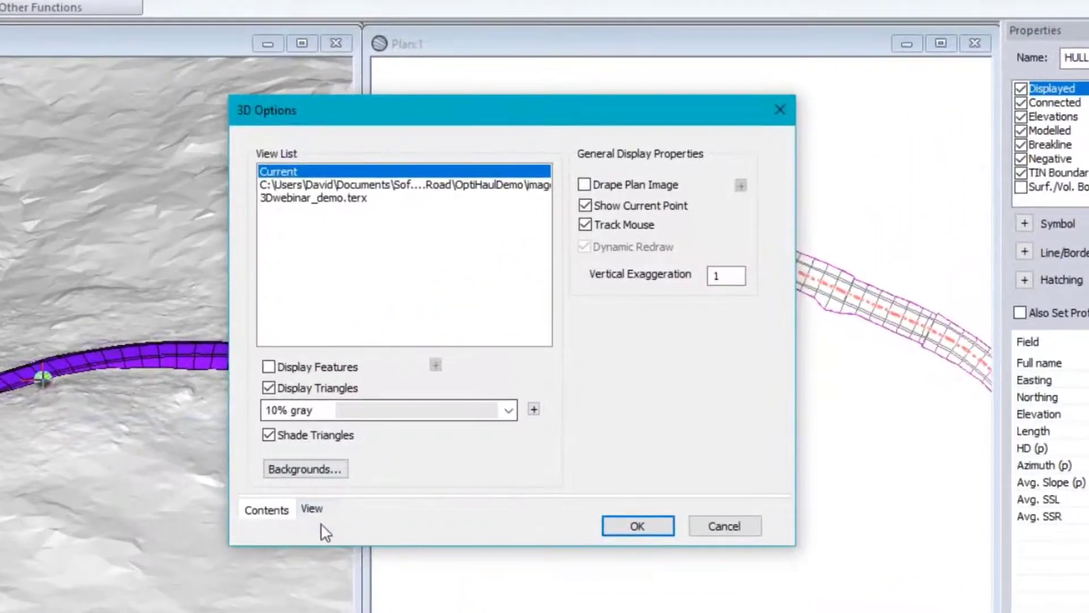
click(343, 484)
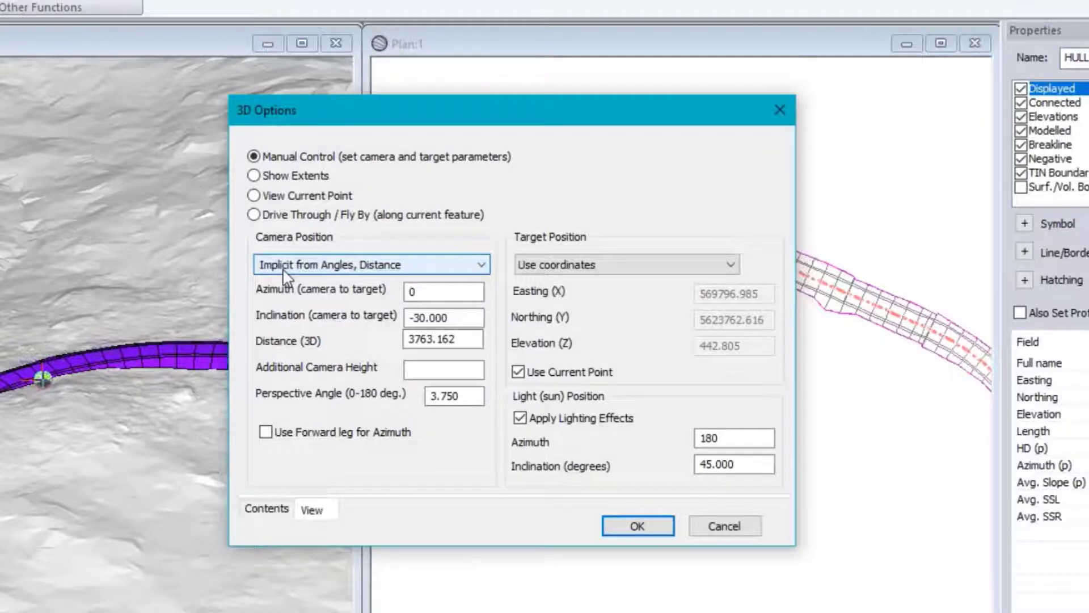
drag(472, 317, 404, 317)
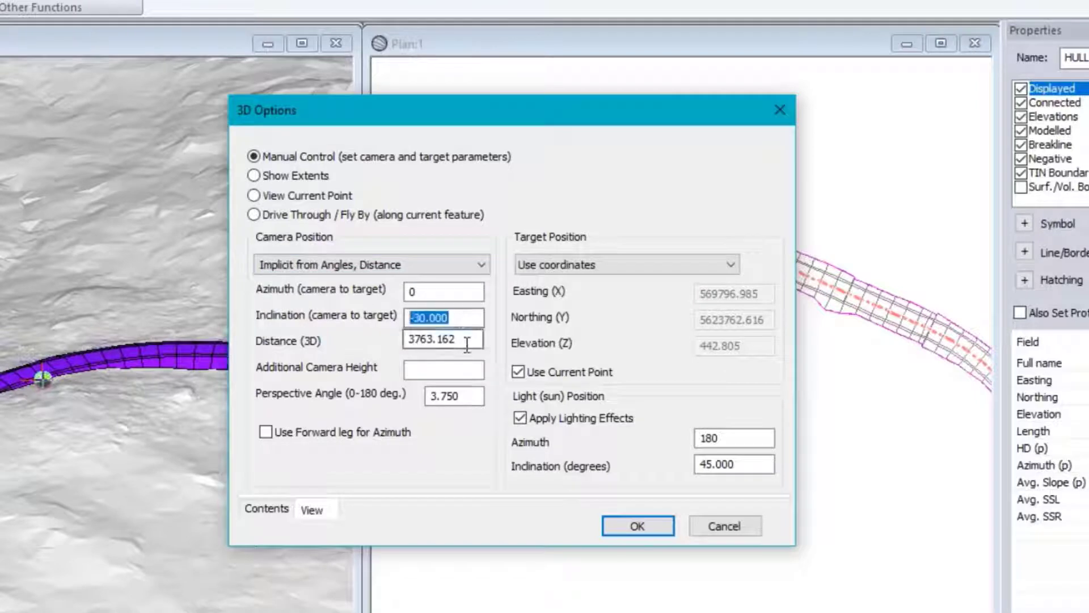
click(480, 265)
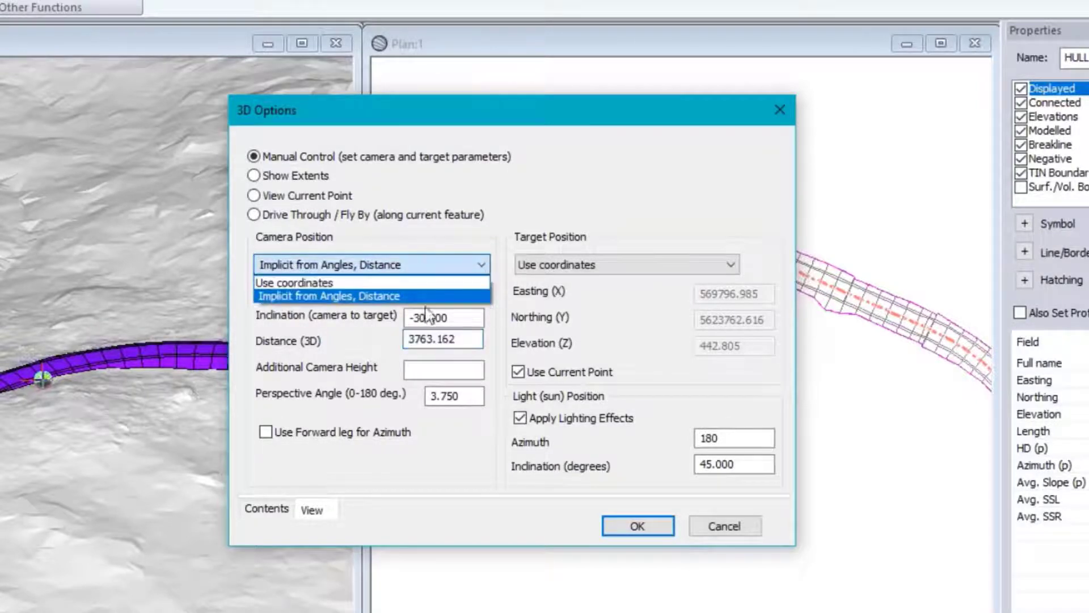
click(314, 282)
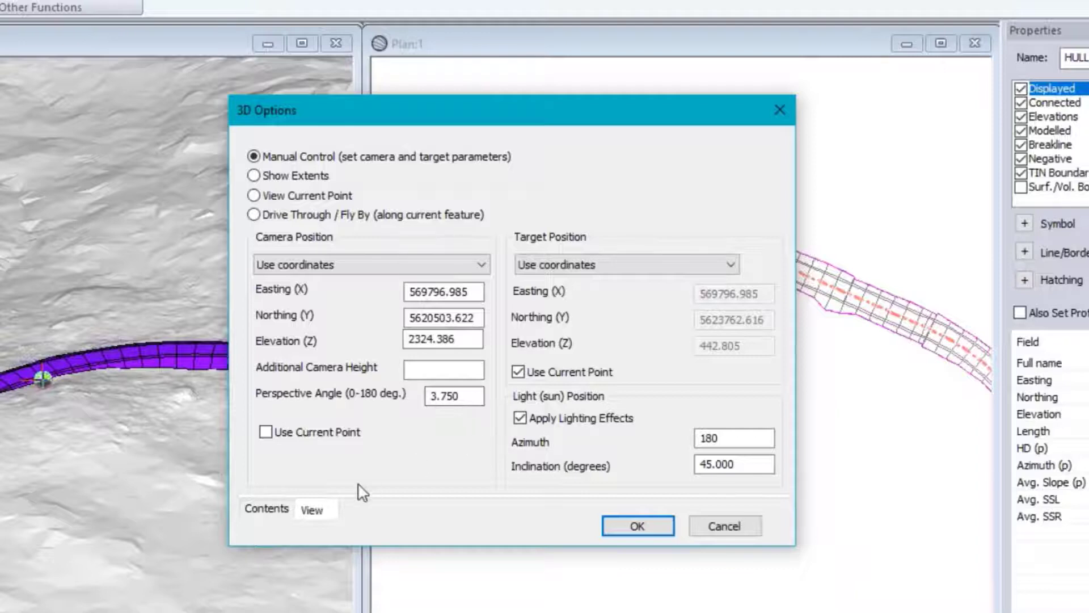
drag(451, 340, 408, 339)
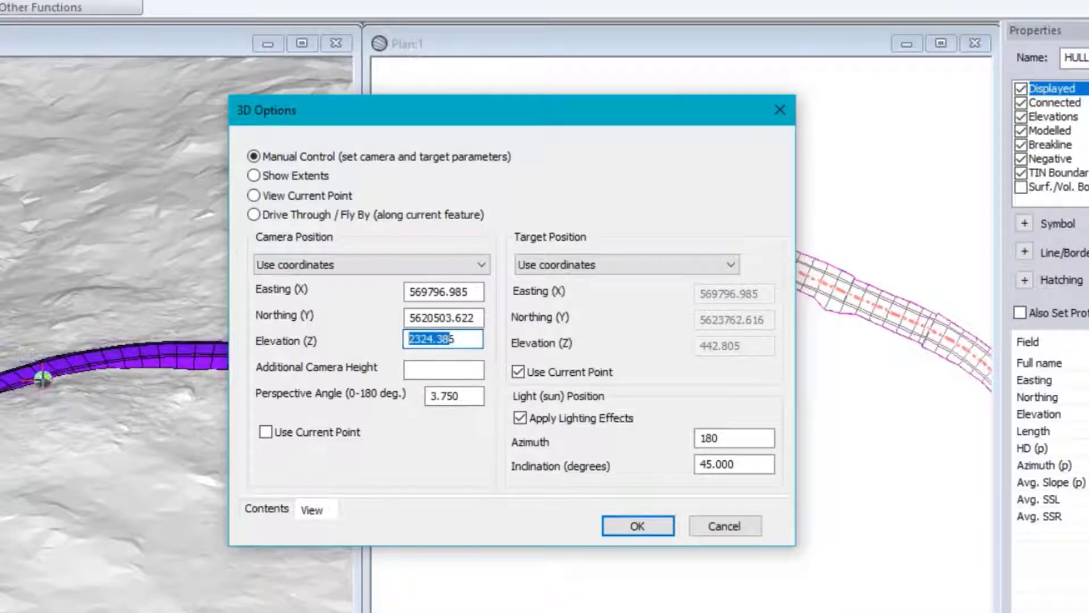
text(5000)
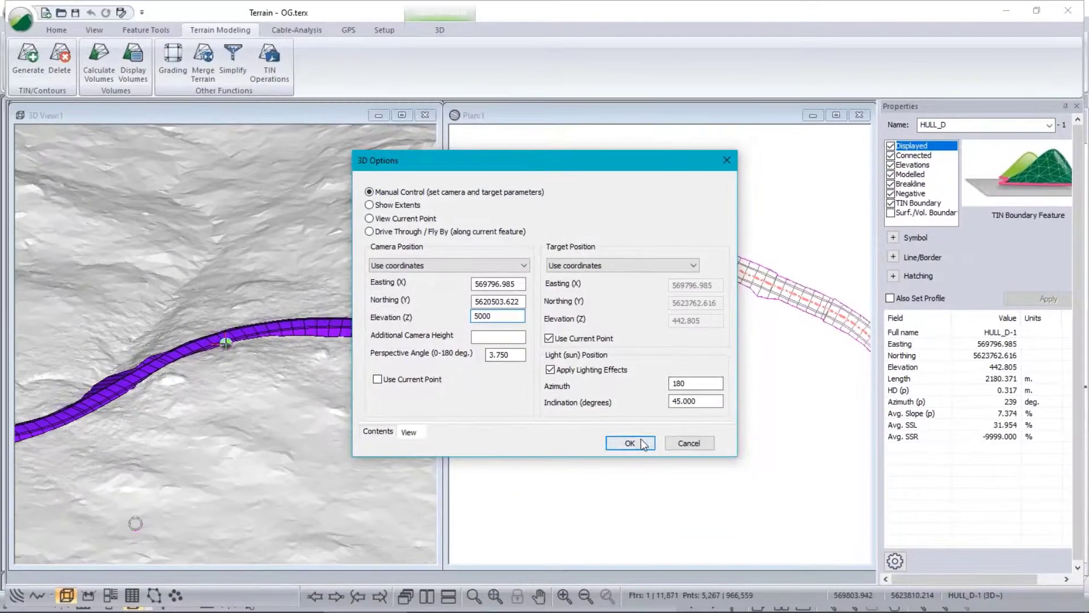
click(629, 443)
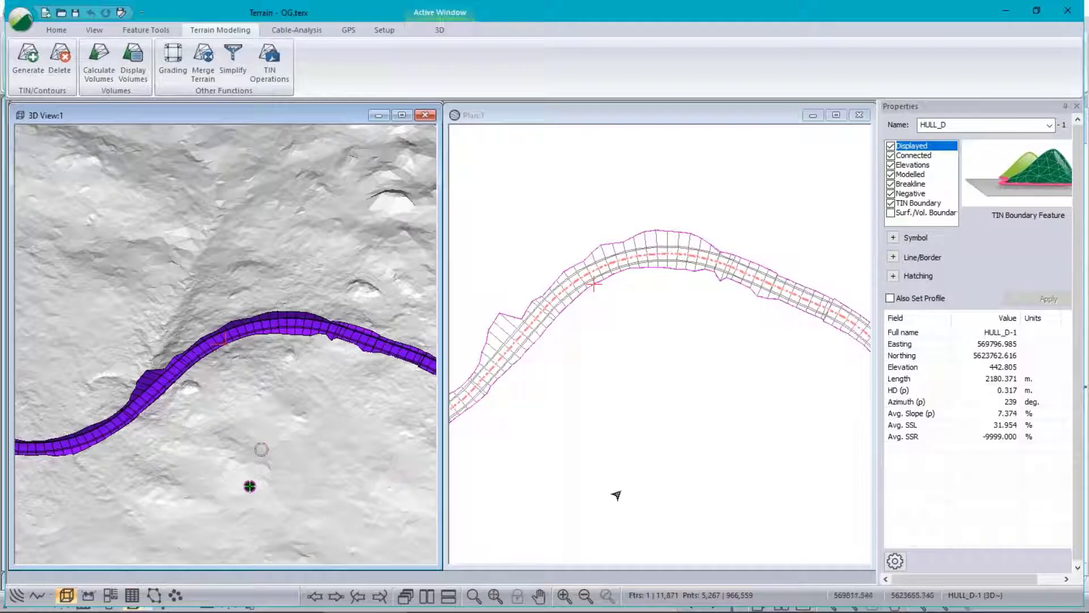
mouse_move(688, 498)
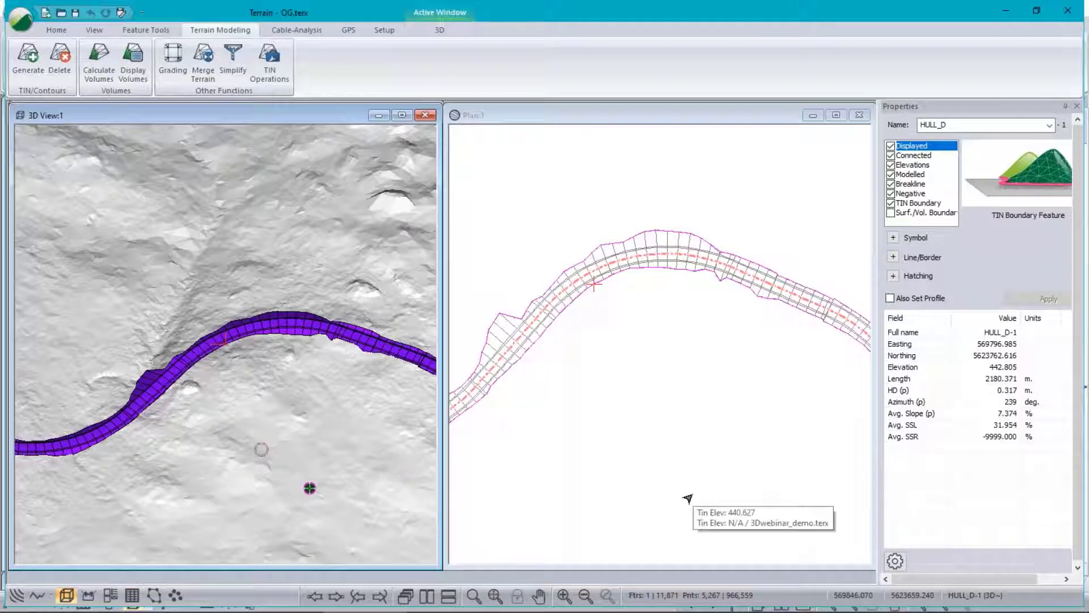
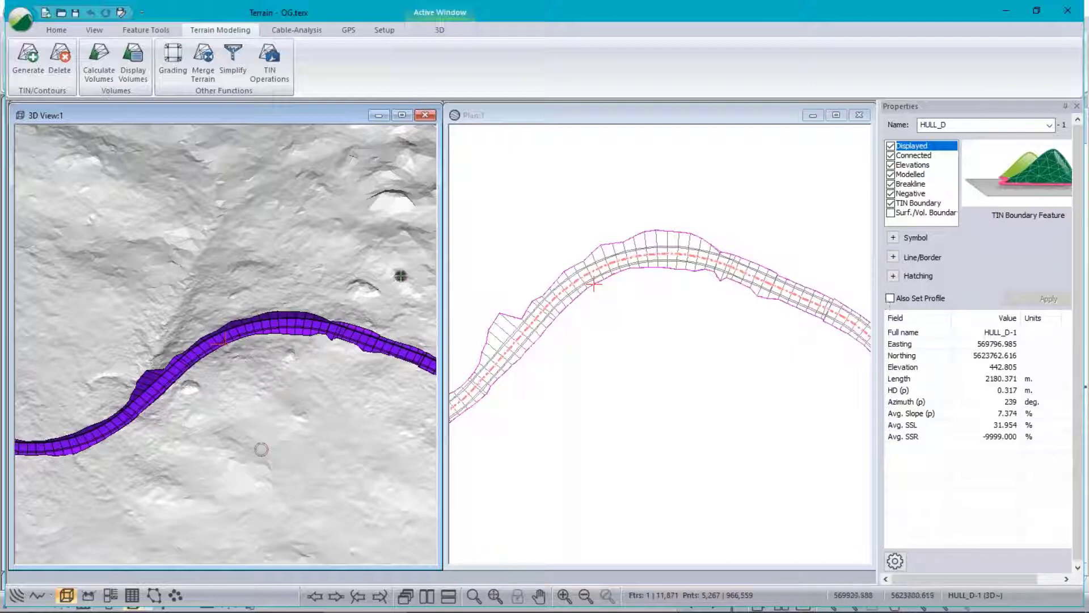
Switch to the 3Dwebinar_demo road design in the Location module and examine the road's curve up close in the 3D view.
click(384, 28)
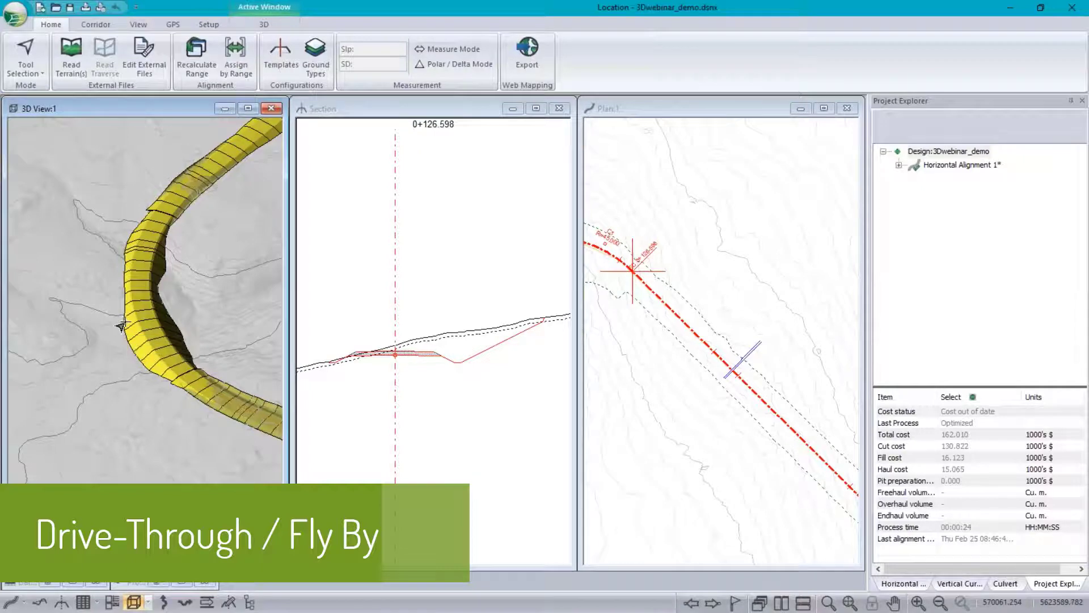
scroll(124, 324, down, 4)
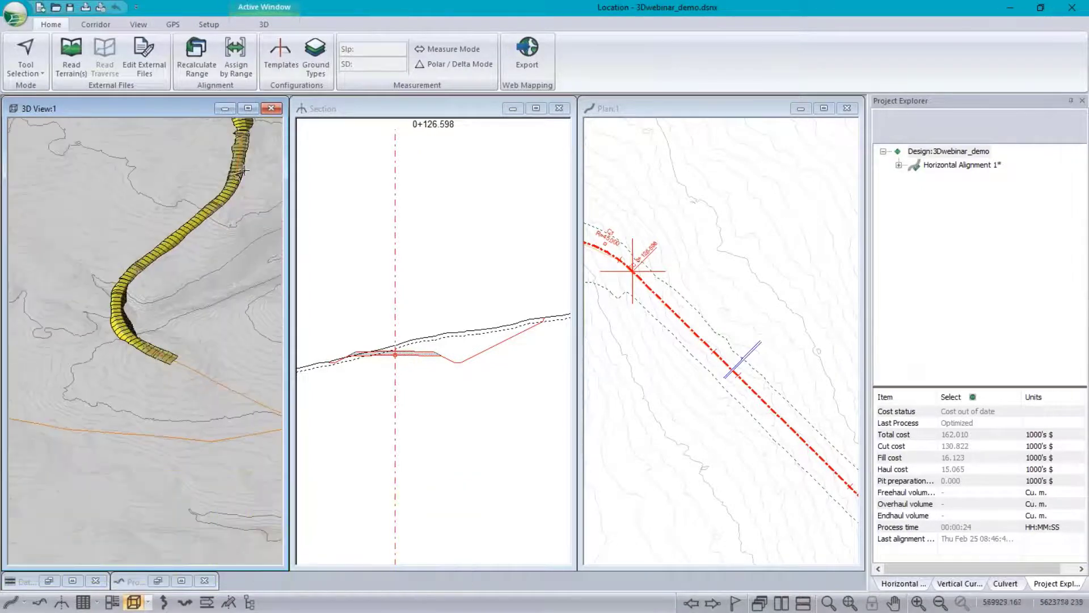
middle_drag(197, 291, 165, 358)
scroll(201, 355, up, 5)
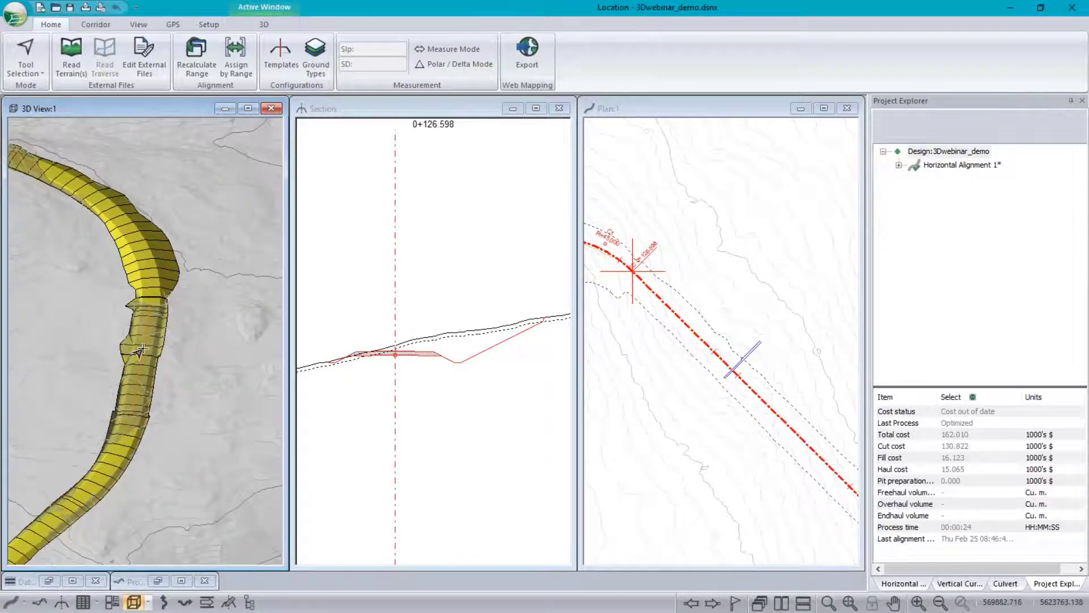
mouse_move(139, 352)
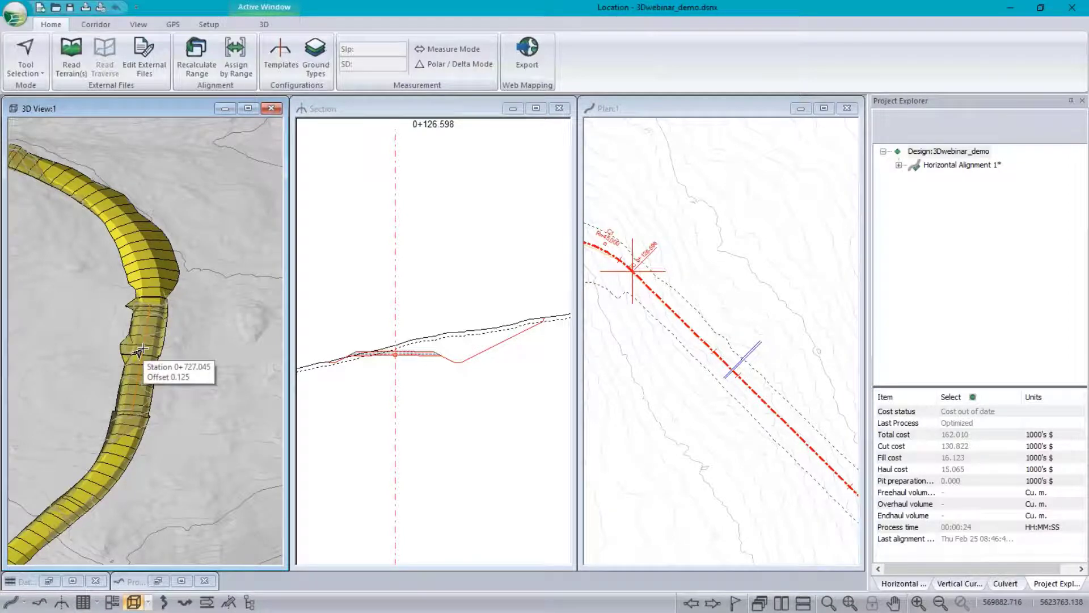
mouse_move(141, 271)
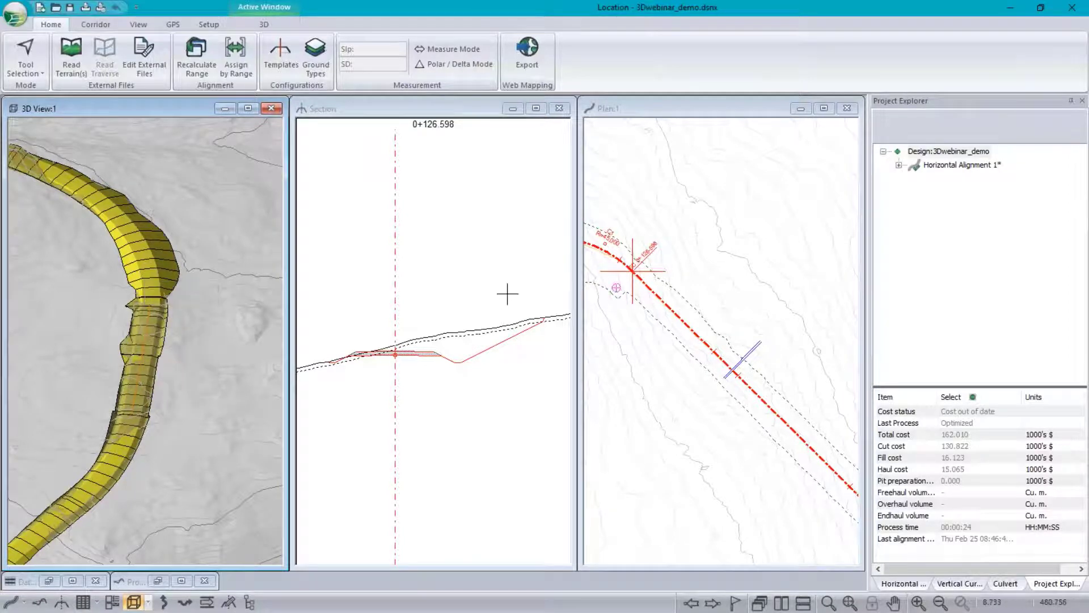
right_click(658, 243)
click(704, 350)
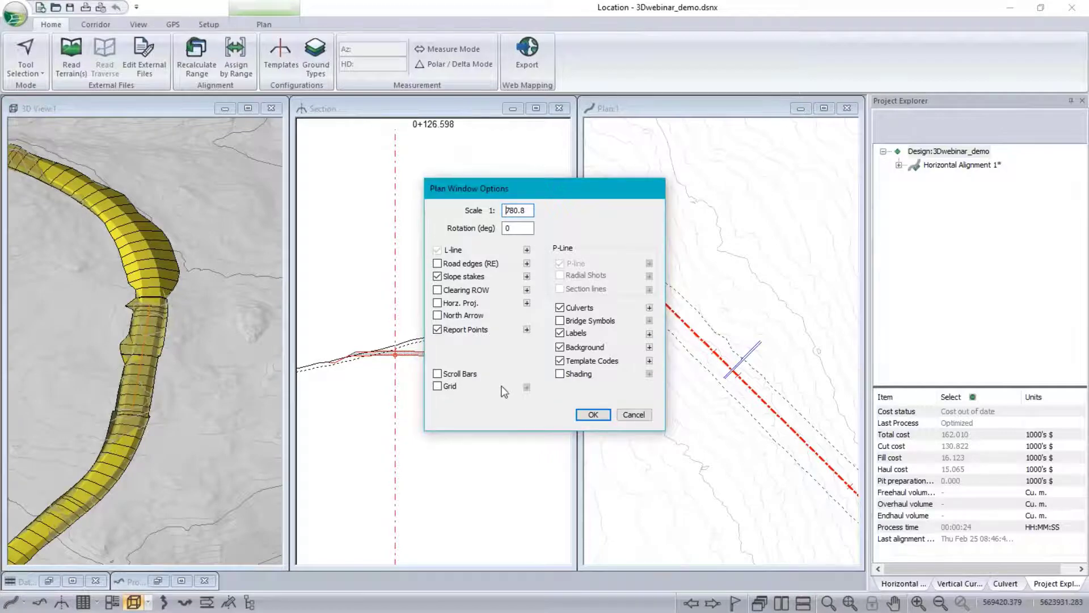
click(631, 415)
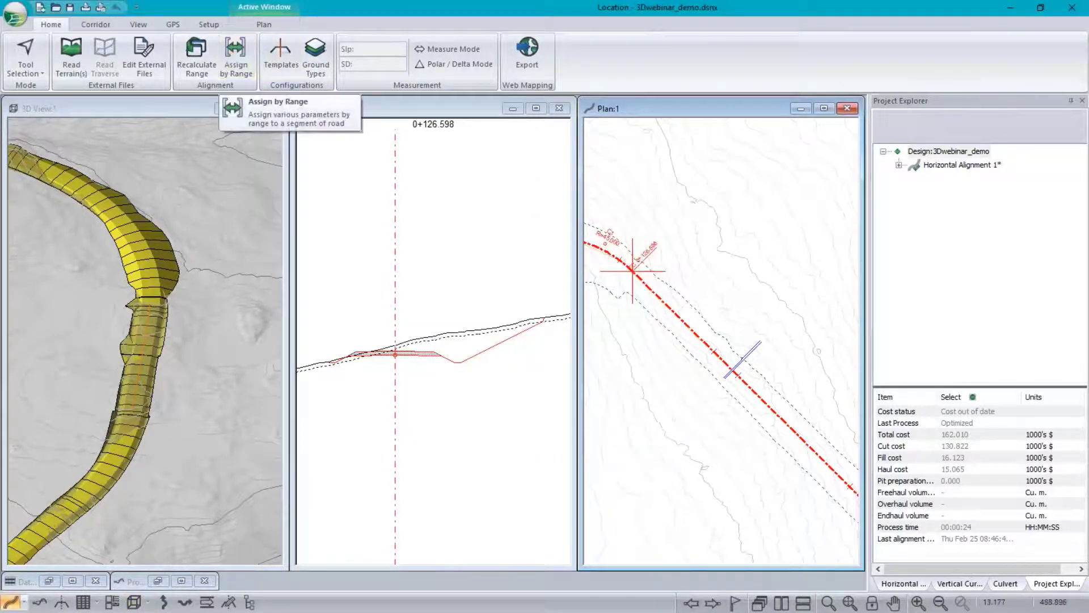
Add the terrain file OG_with hole.terx to the plan window's background display files.
right_click(606, 230)
click(695, 339)
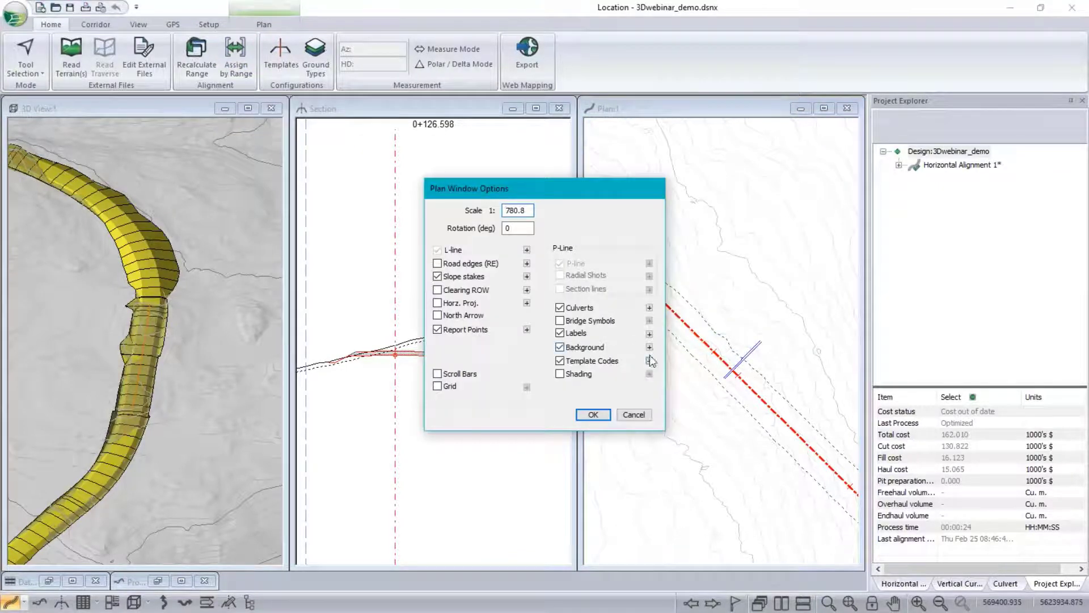
click(650, 348)
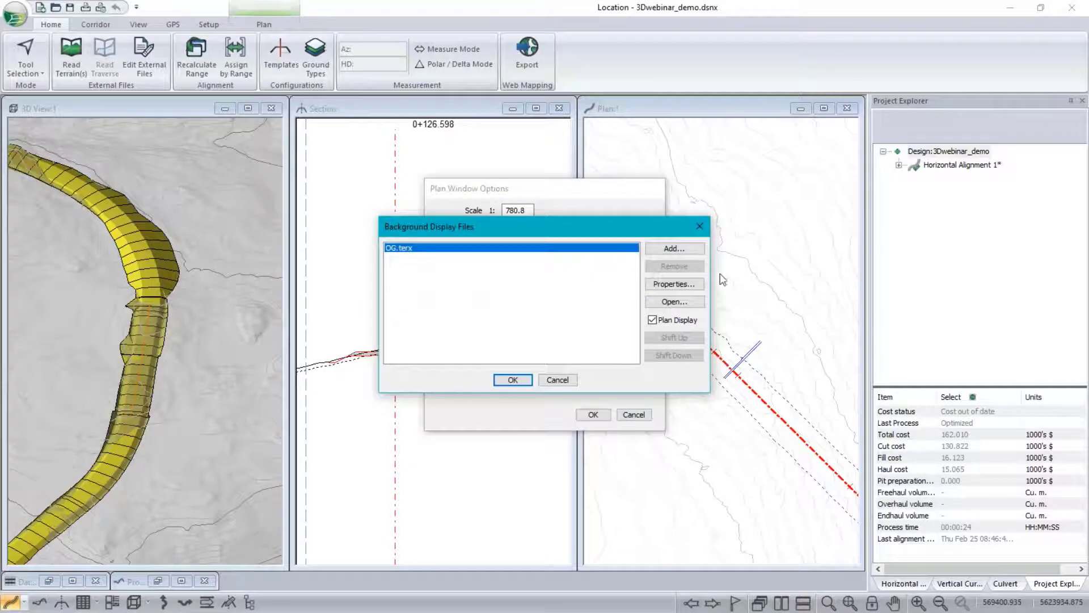
click(690, 249)
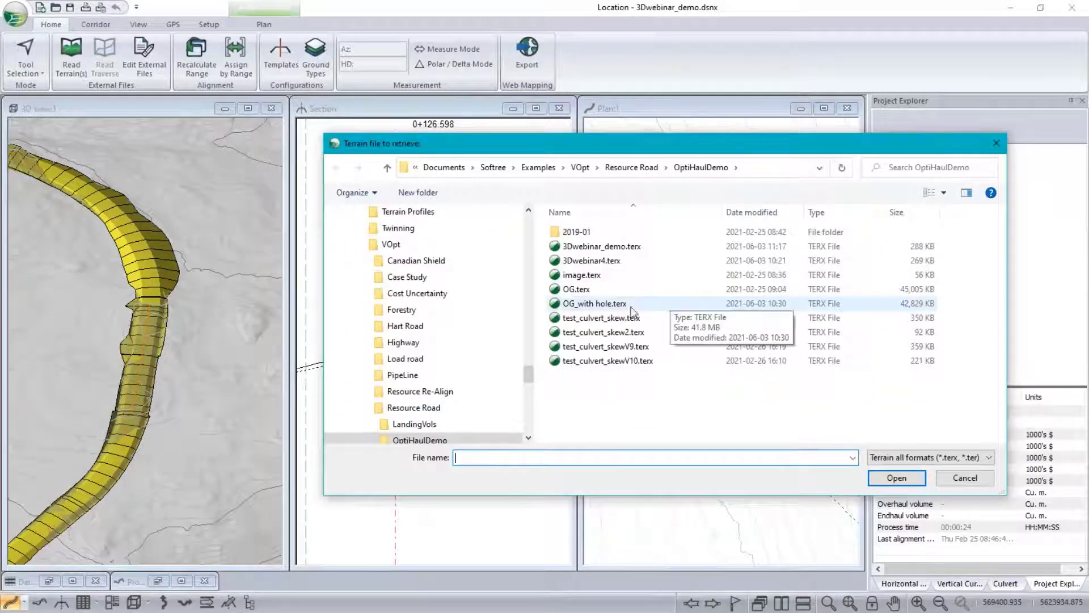
click(588, 307)
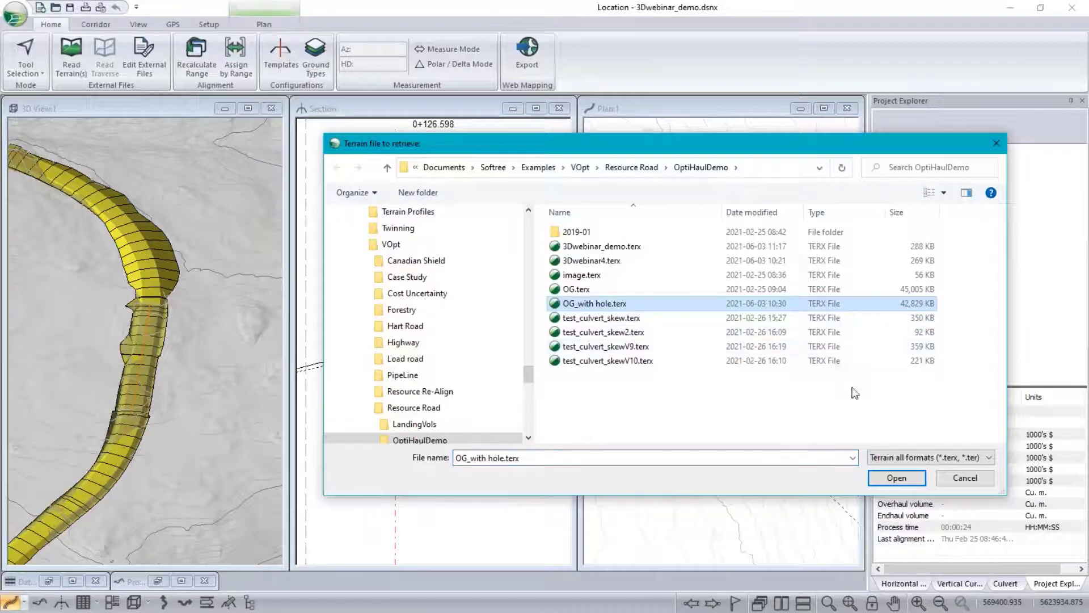
click(897, 479)
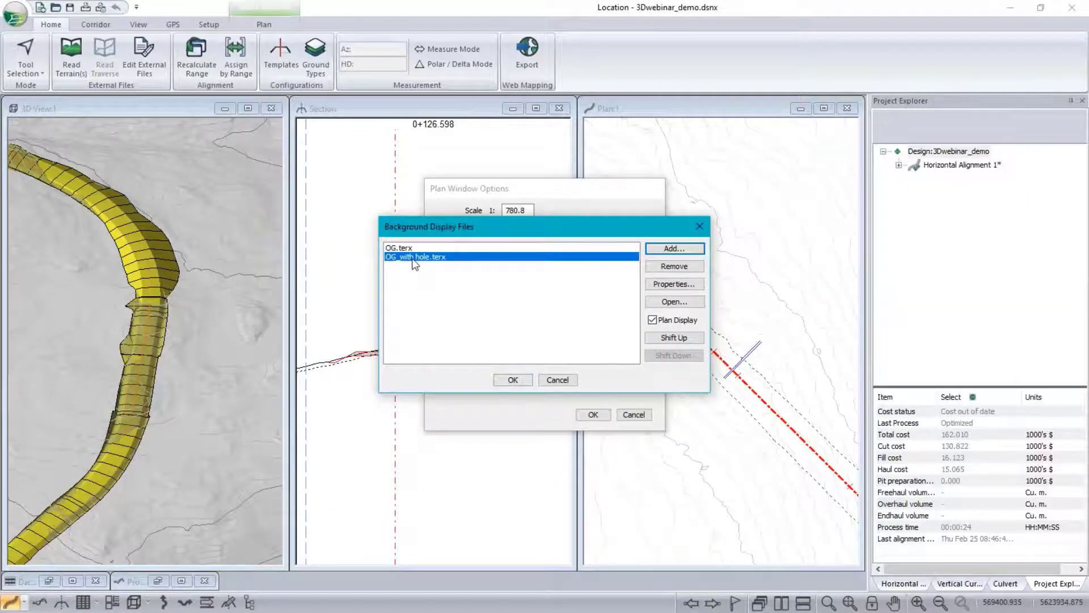
click(514, 380)
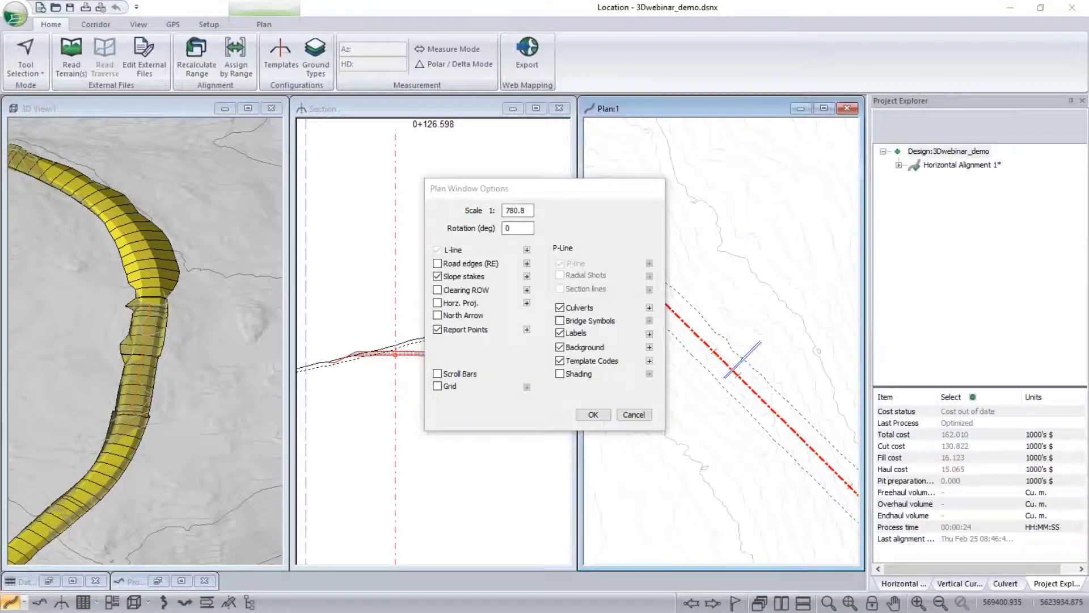
click(592, 414)
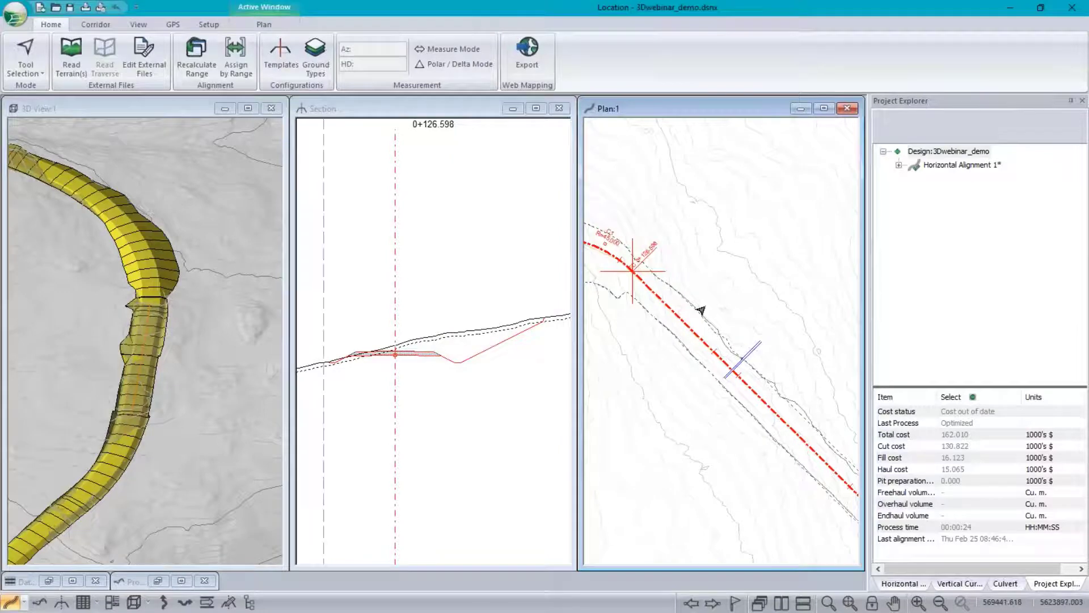
Turn off the triangles of OG.terx in the 3D view and display OG_with hole.terx with shaded triangles in 50% grey.
right_click(187, 322)
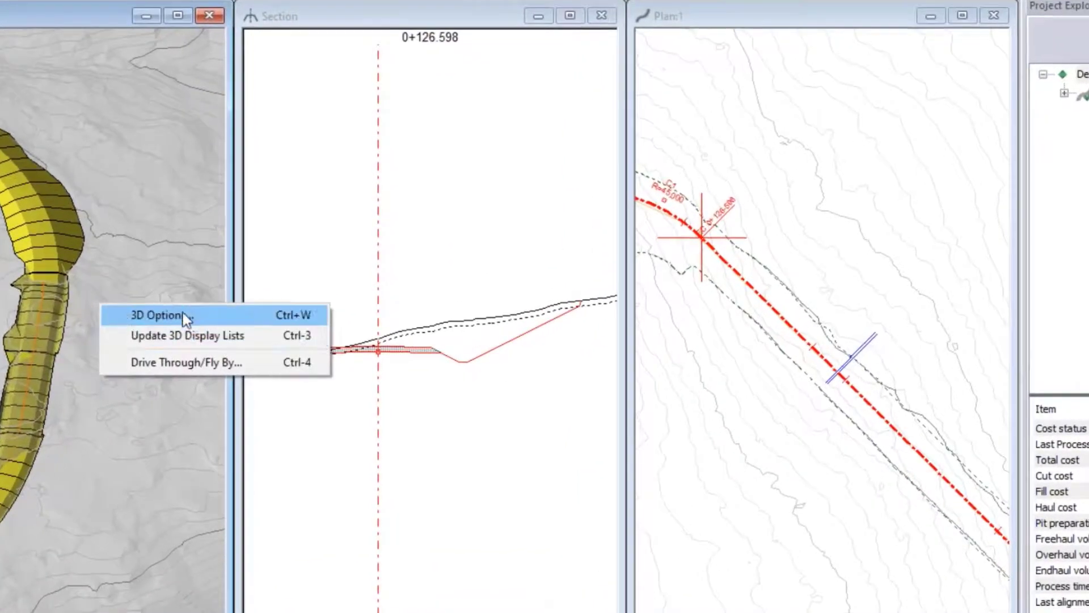
click(182, 314)
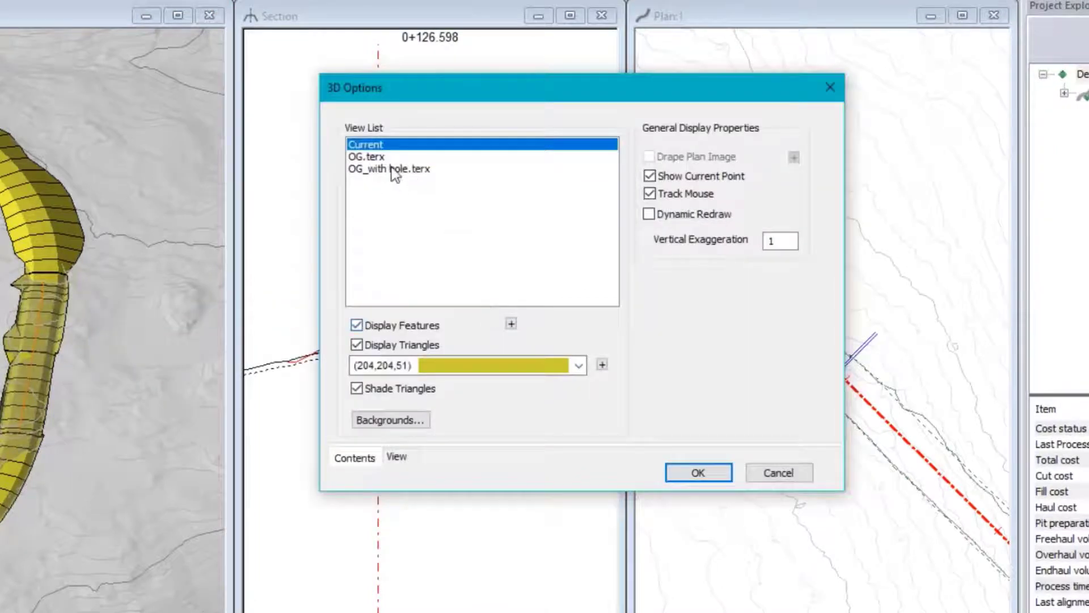
click(374, 157)
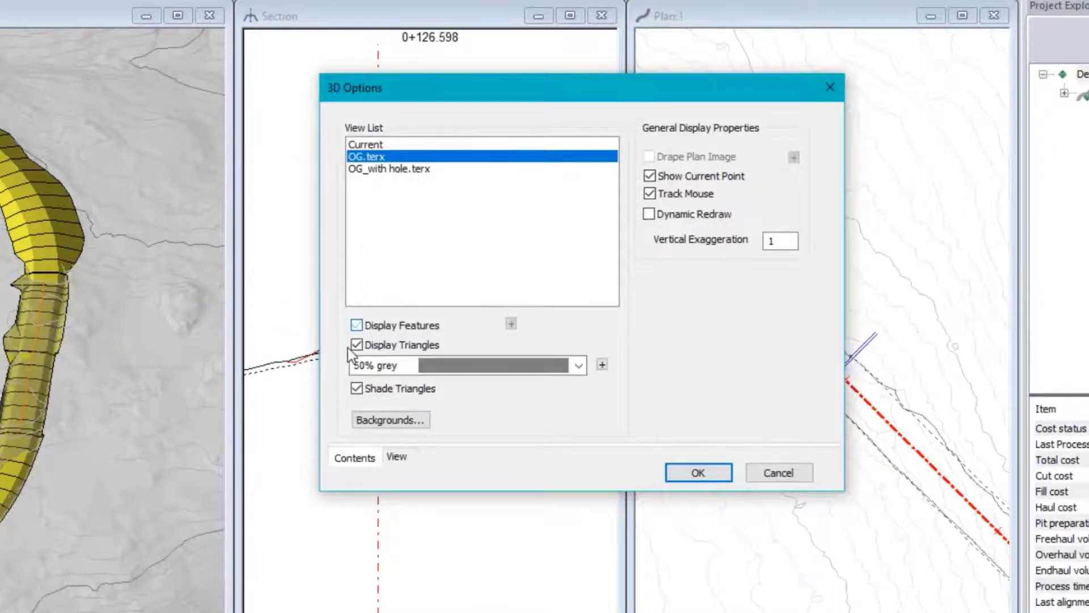
click(362, 344)
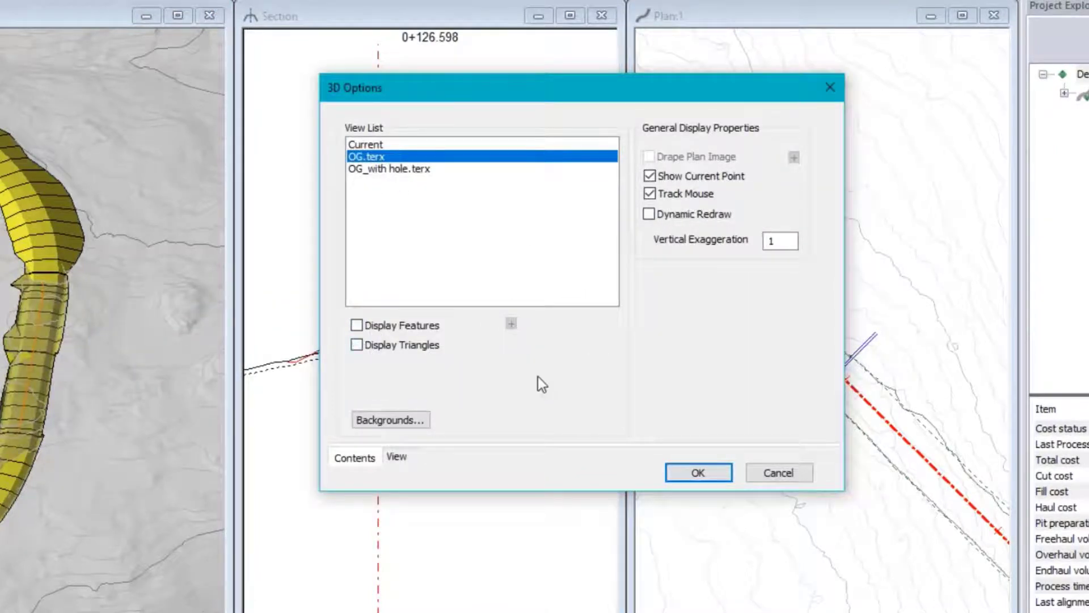
click(380, 169)
click(357, 345)
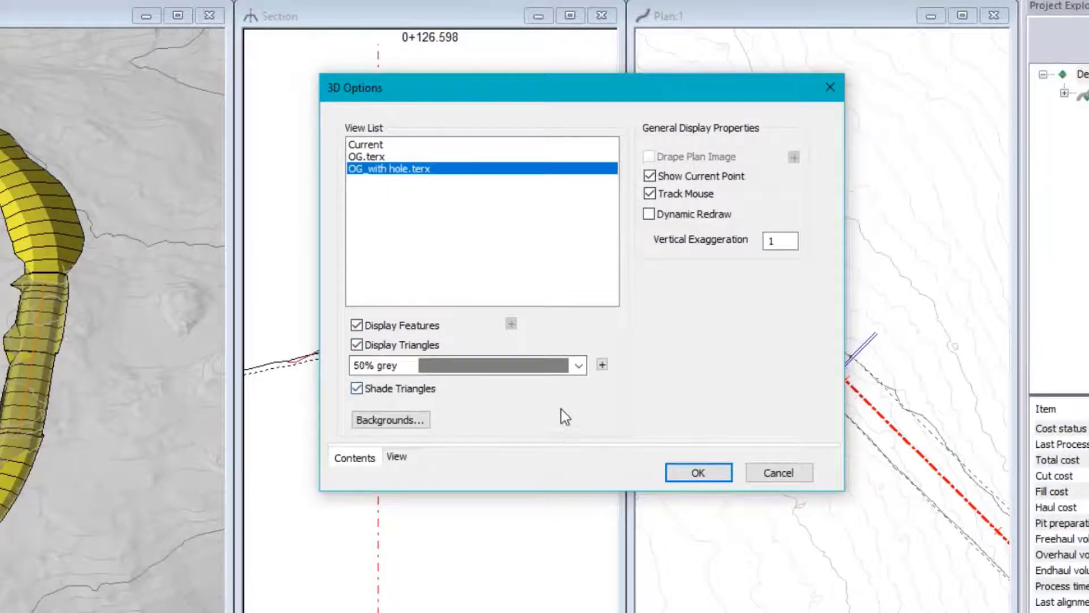
click(603, 365)
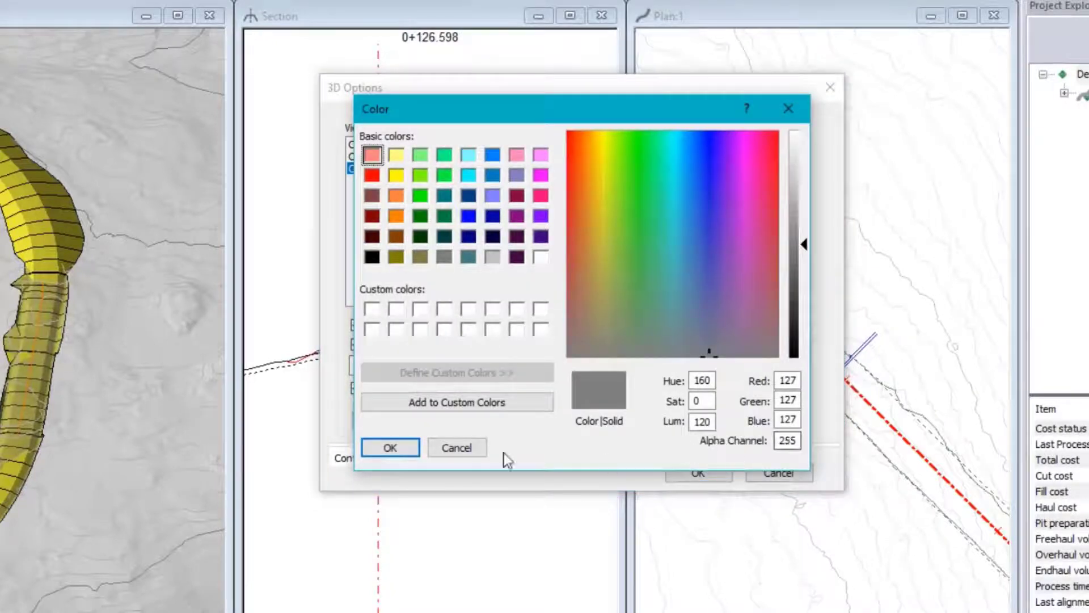
click(456, 450)
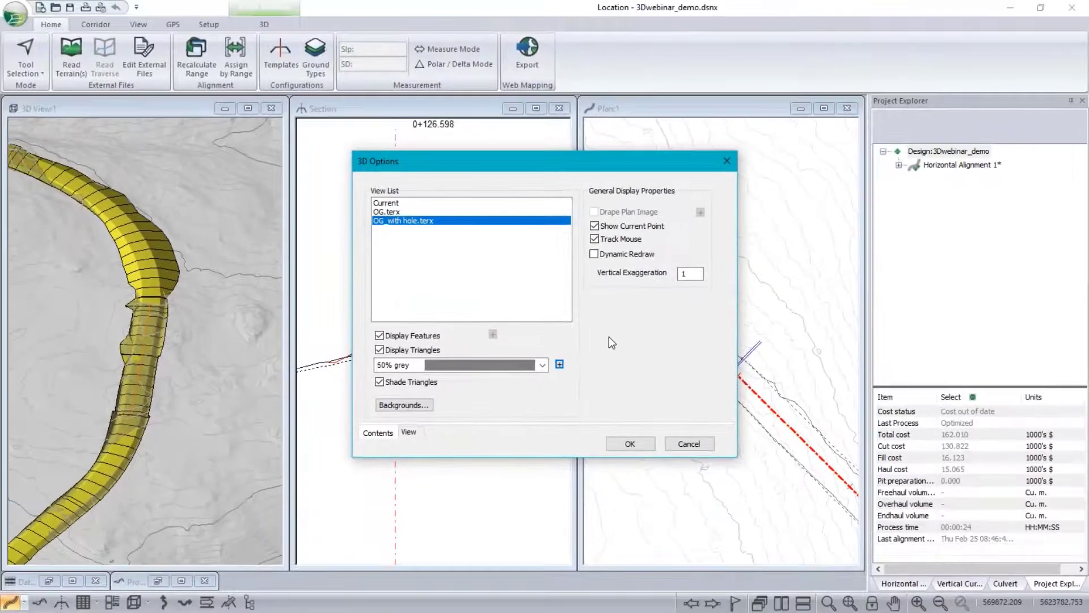
click(630, 444)
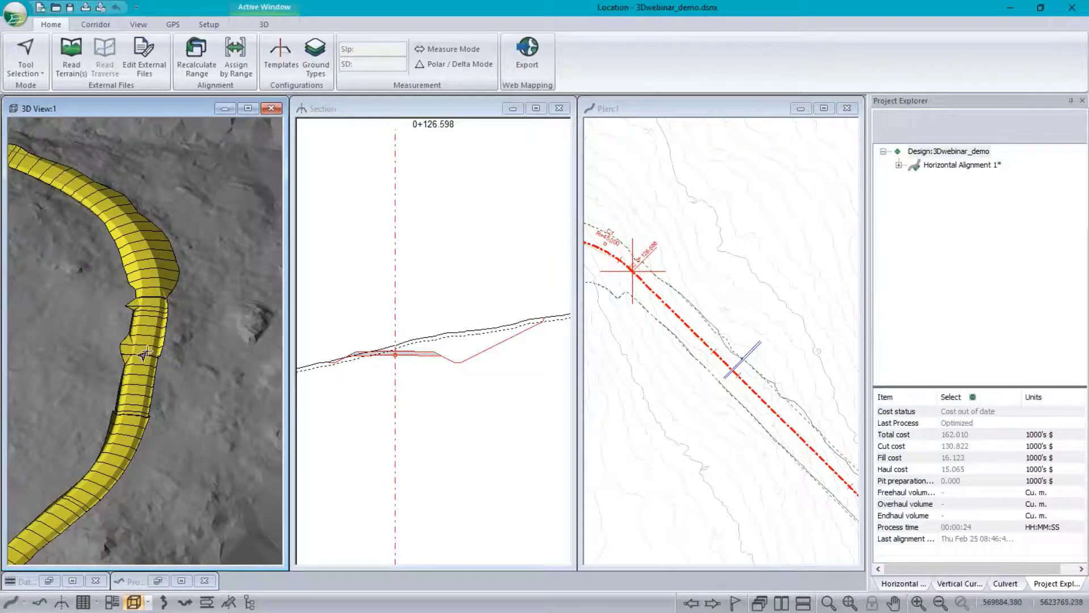
Maximize the 3D view, start the drive-through along the road from station 0 and move its control dialog off the view.
scroll(143, 355, up, 5)
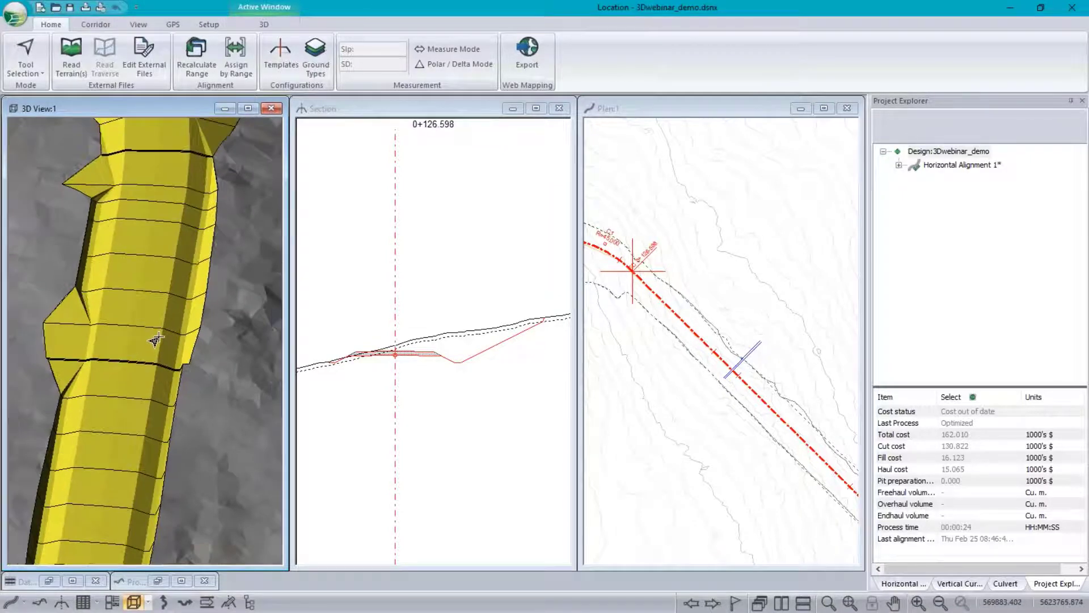
scroll(155, 339, down, 5)
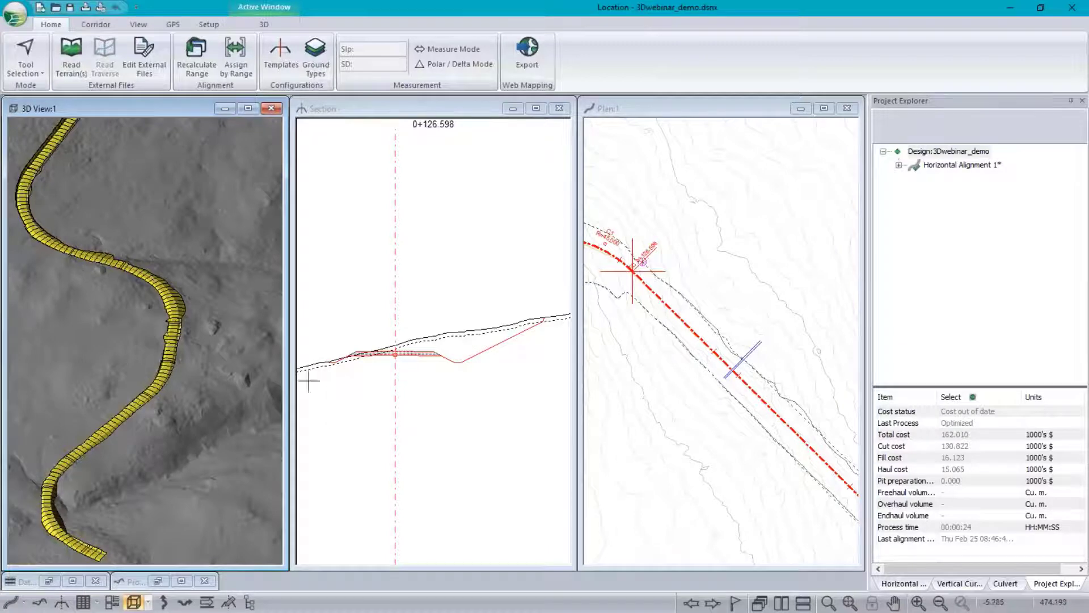
right_click(160, 267)
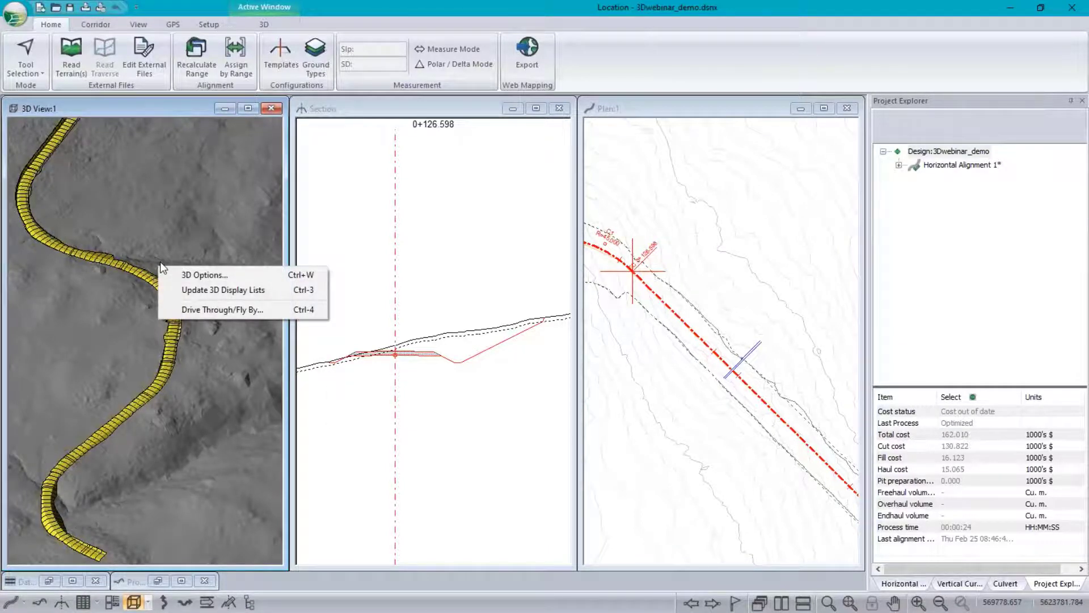
click(220, 309)
right_click(500, 312)
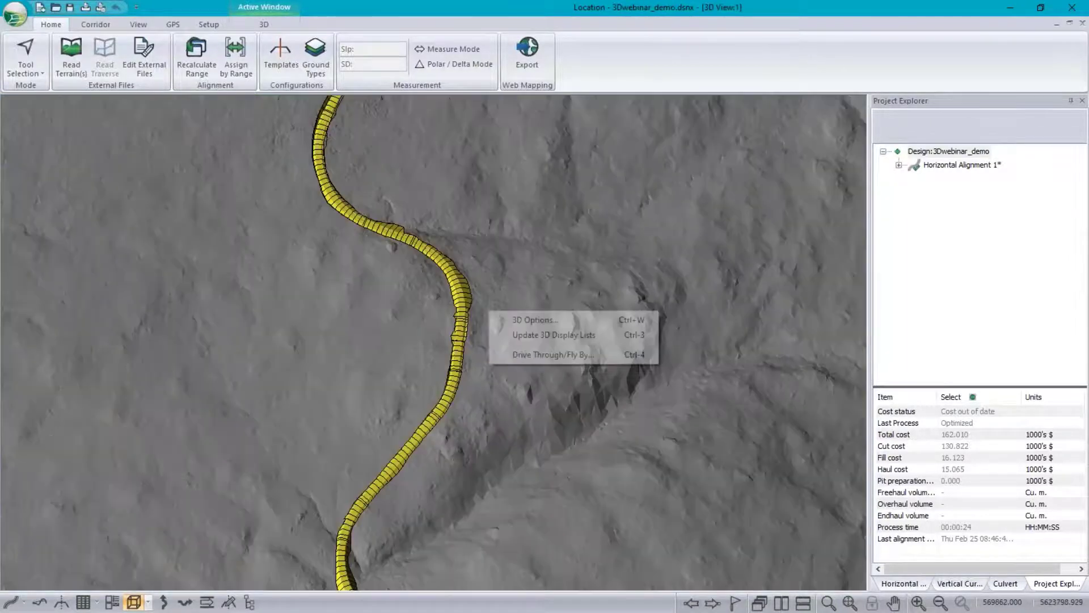
click(554, 353)
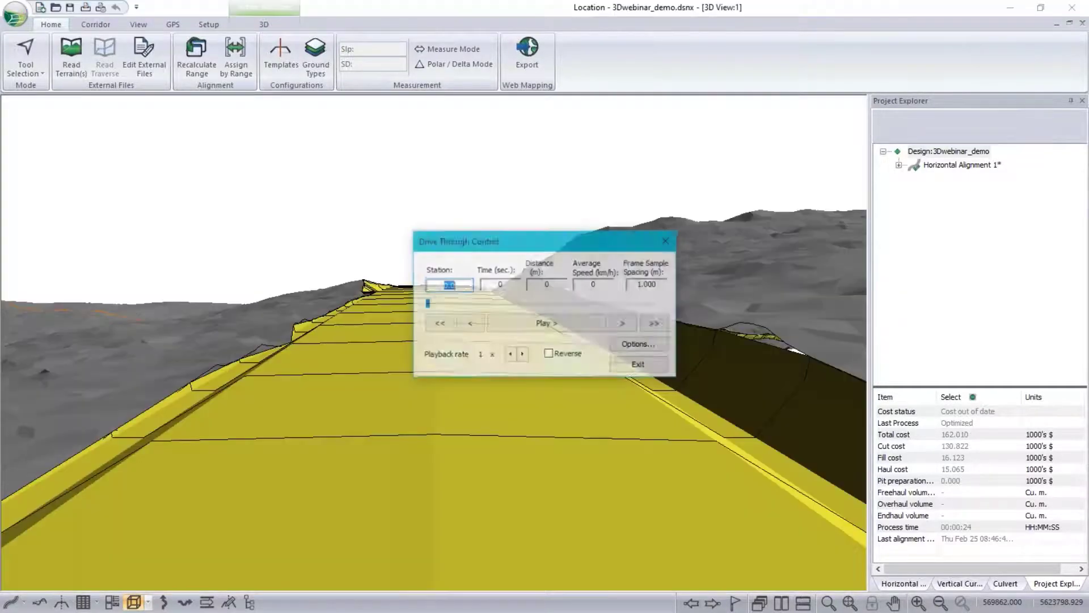
click(547, 323)
drag(546, 241, 935, 227)
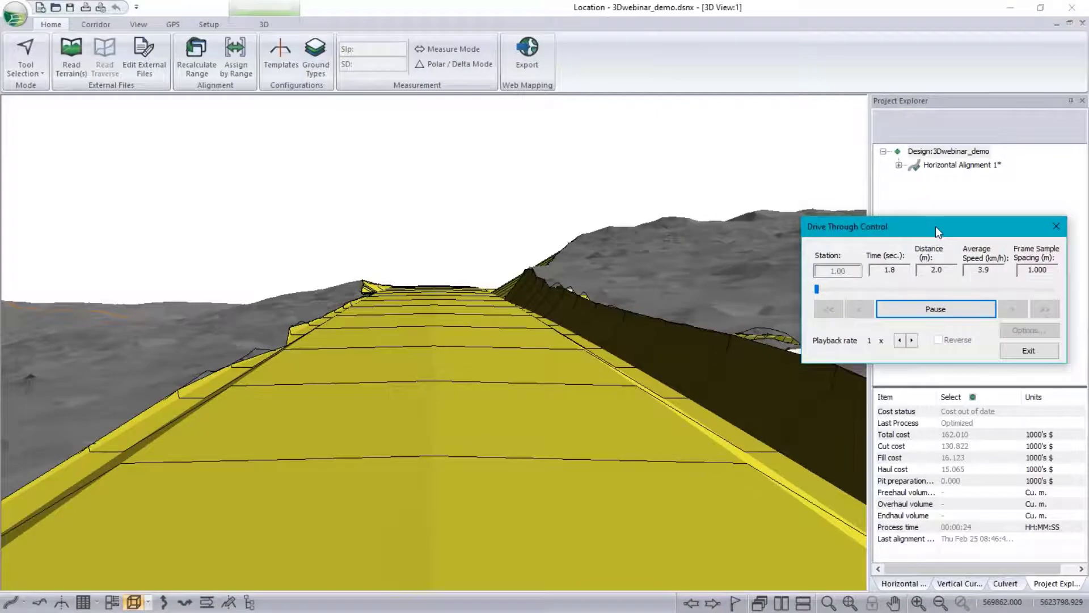
Raise the drive-through playback rate to 6x and pause the playback at station 56.
click(912, 340)
click(912, 340)
click(912, 340)
click(912, 340)
click(911, 340)
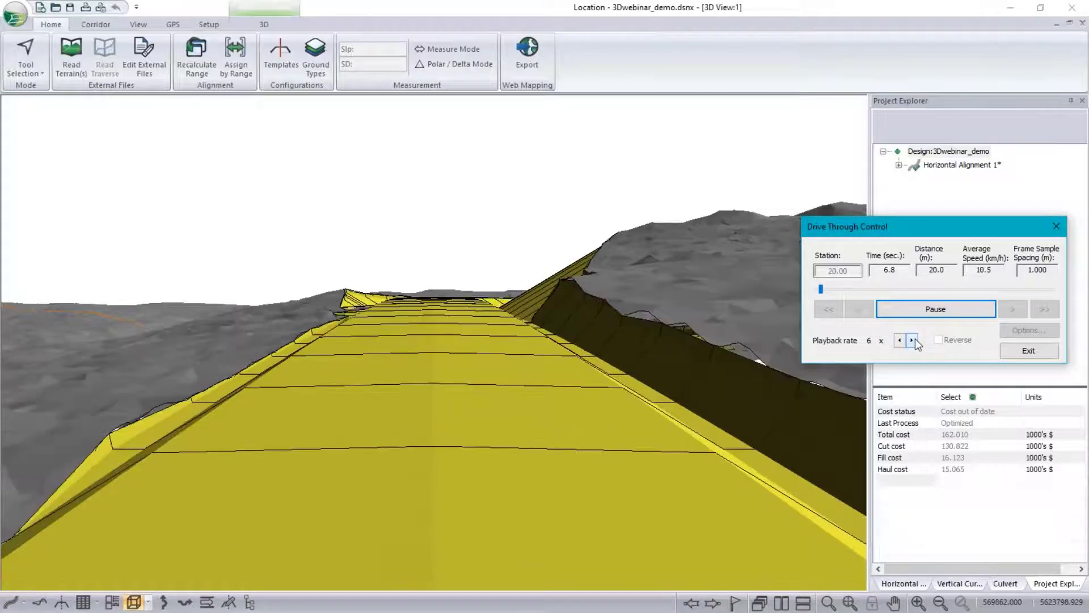
click(930, 313)
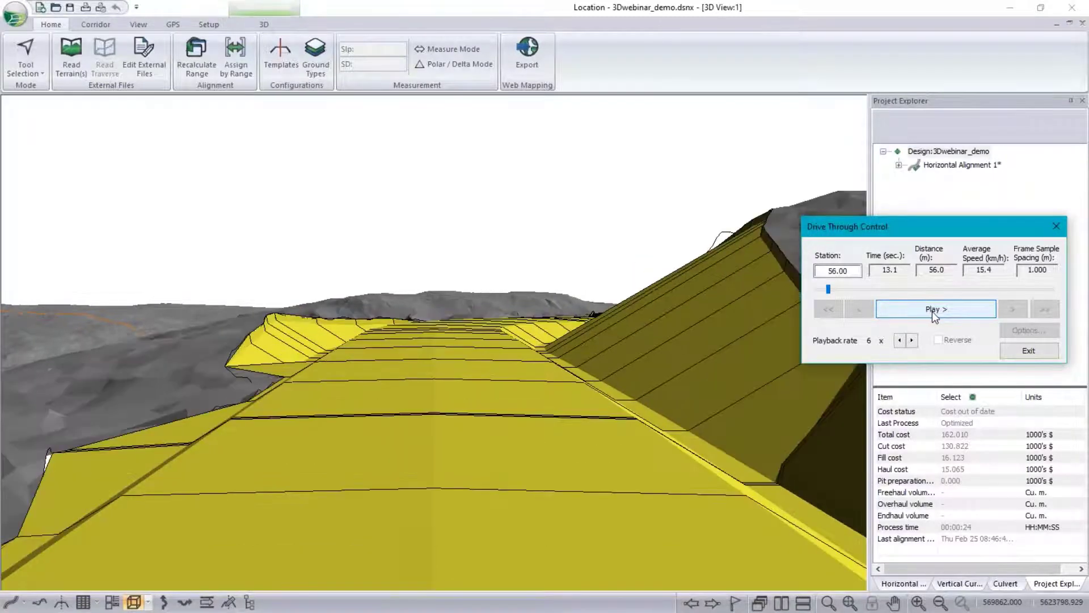
Play the drive-through in reverse back to station 0, and play it forward again, pausing at station 30.
click(938, 340)
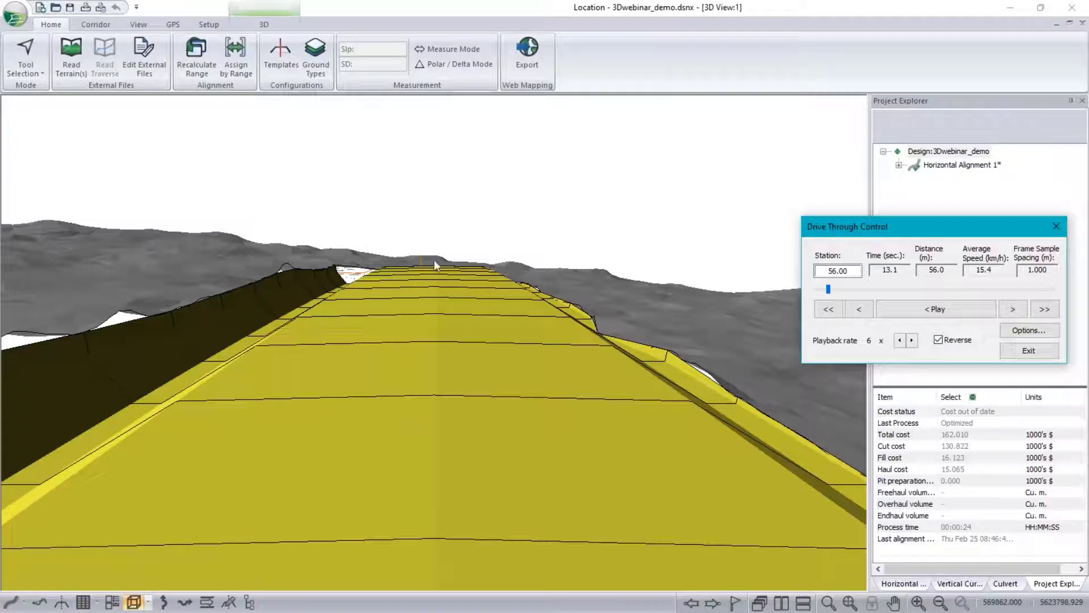
click(942, 311)
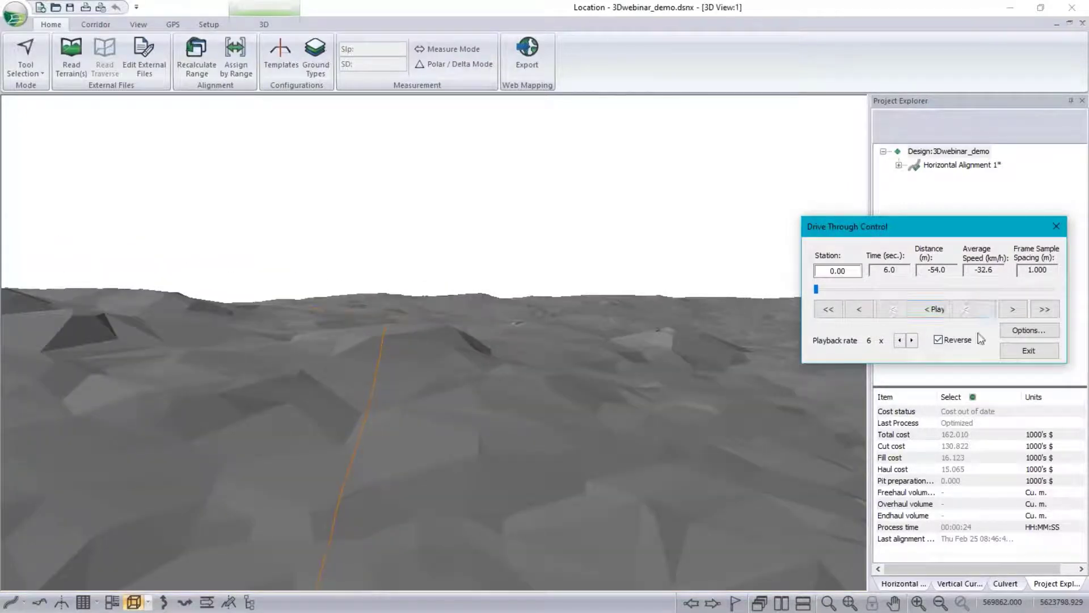
click(939, 339)
click(954, 315)
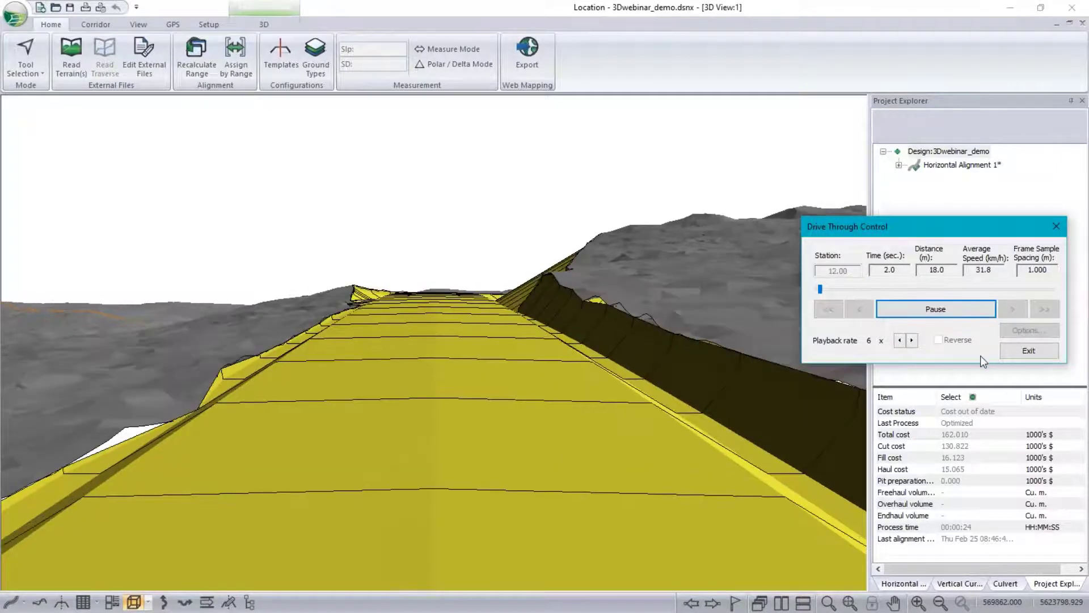
click(952, 309)
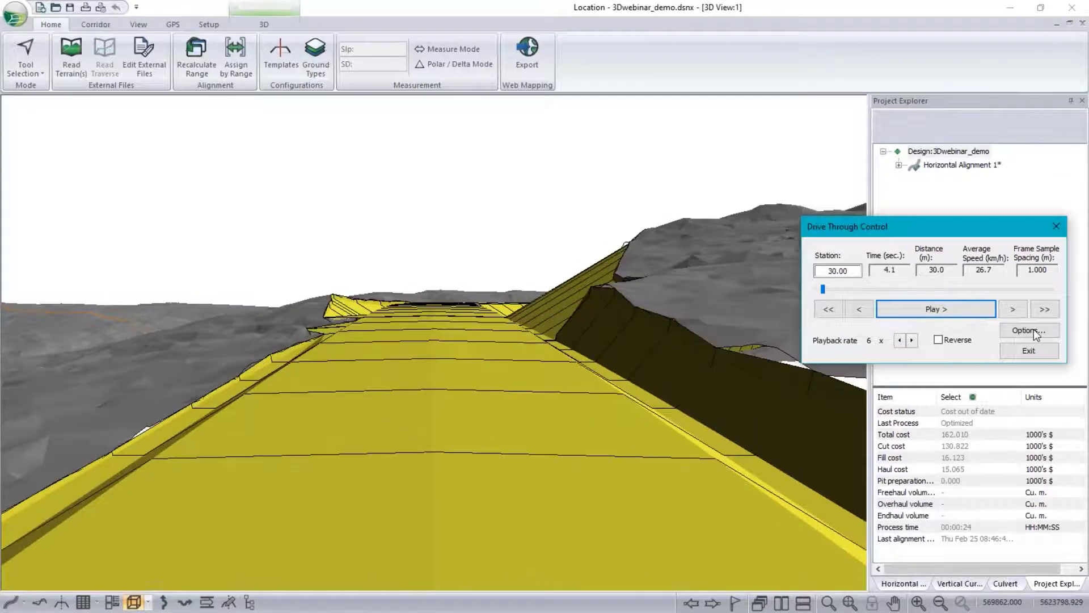
Play the drive-through forward to station 60, pause it, and include a target object at a distance of 100 m.
click(973, 311)
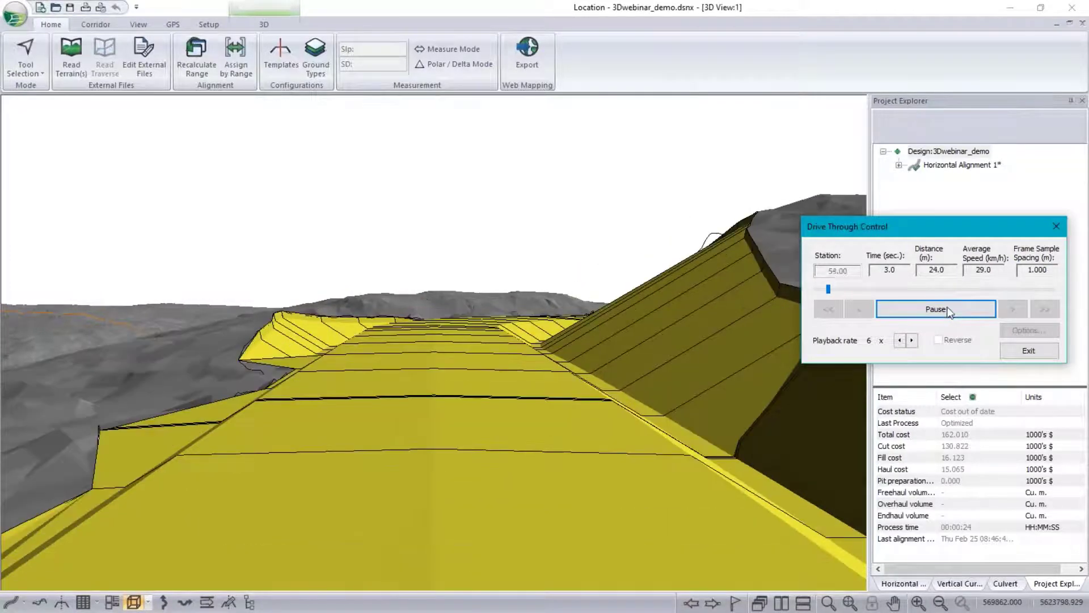
click(948, 311)
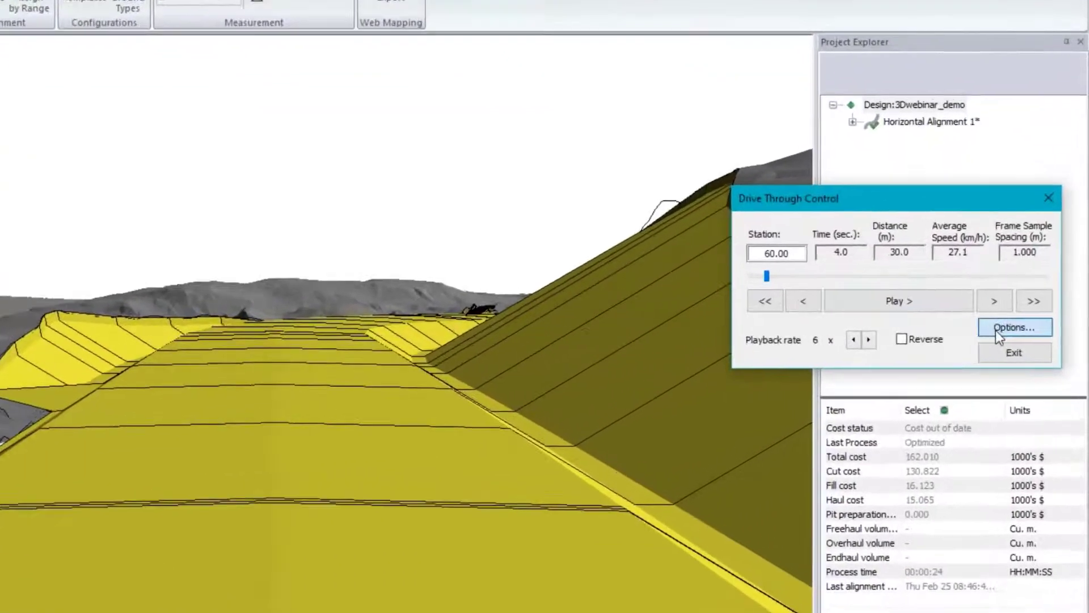
click(1028, 330)
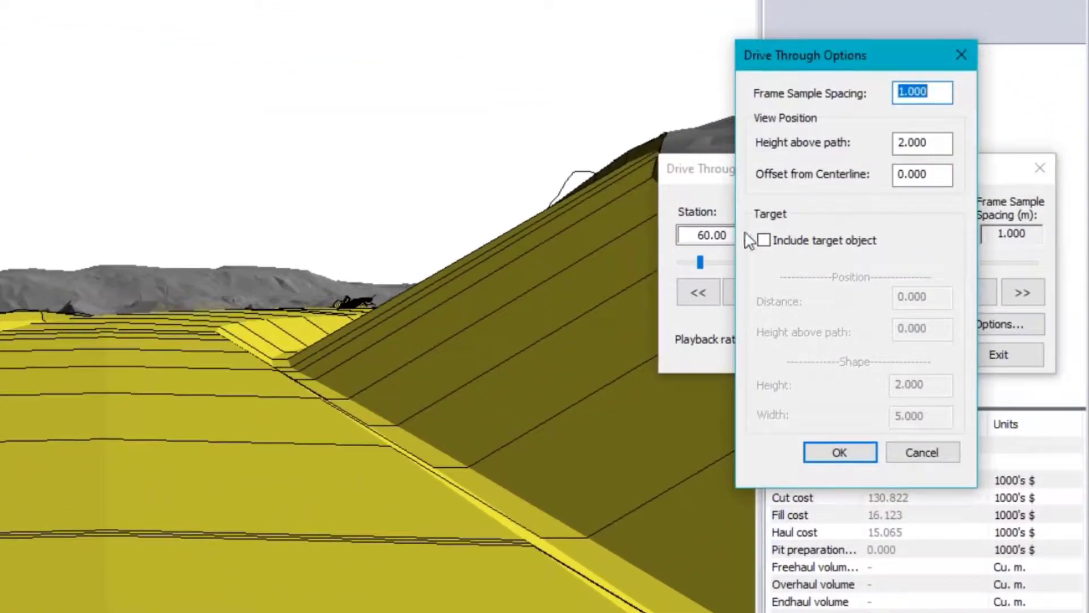
click(764, 240)
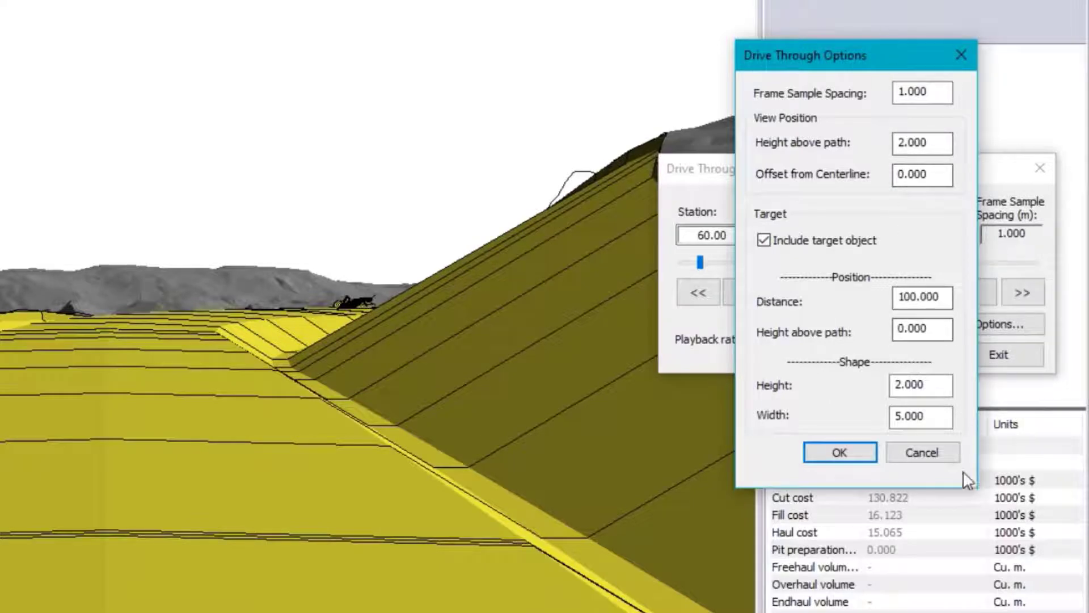
click(840, 452)
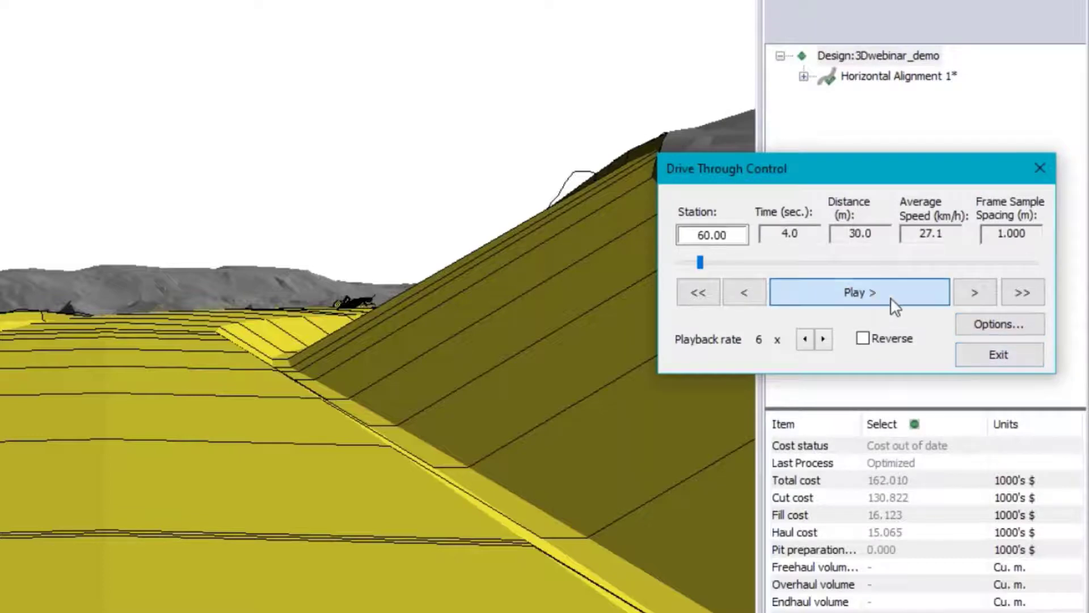
Play the drive-through with the target object, move its control dialog clear of the view, and pause at station 144.
click(896, 306)
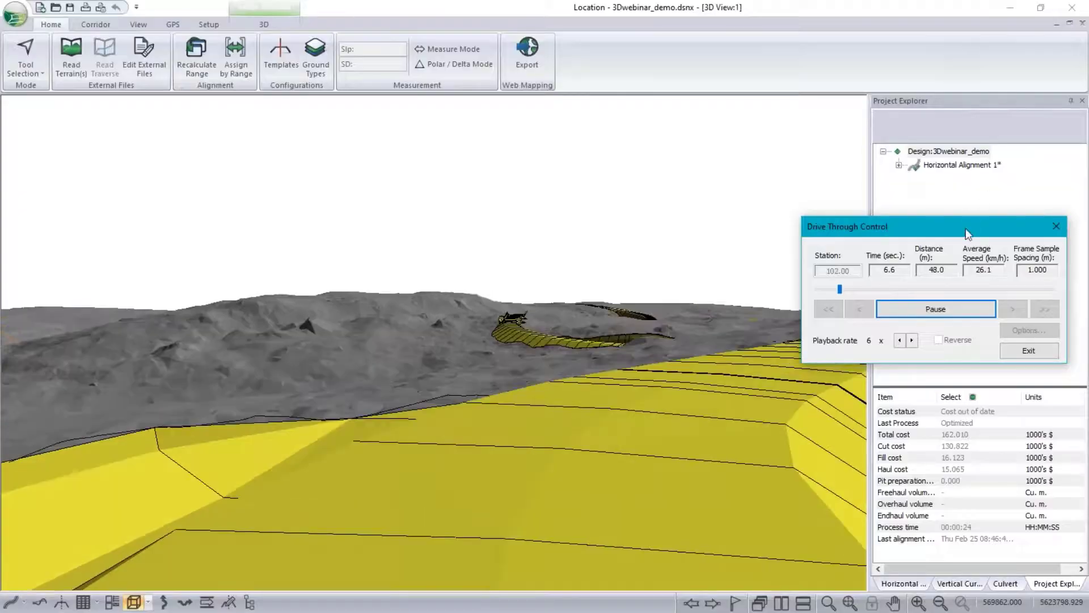
drag(966, 228, 1008, 138)
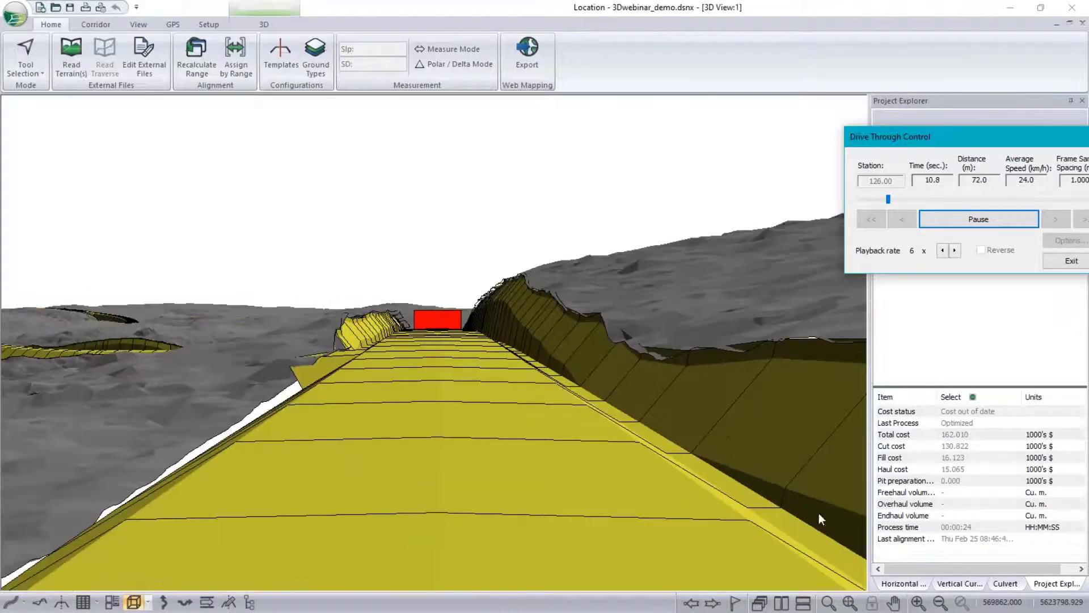
click(978, 222)
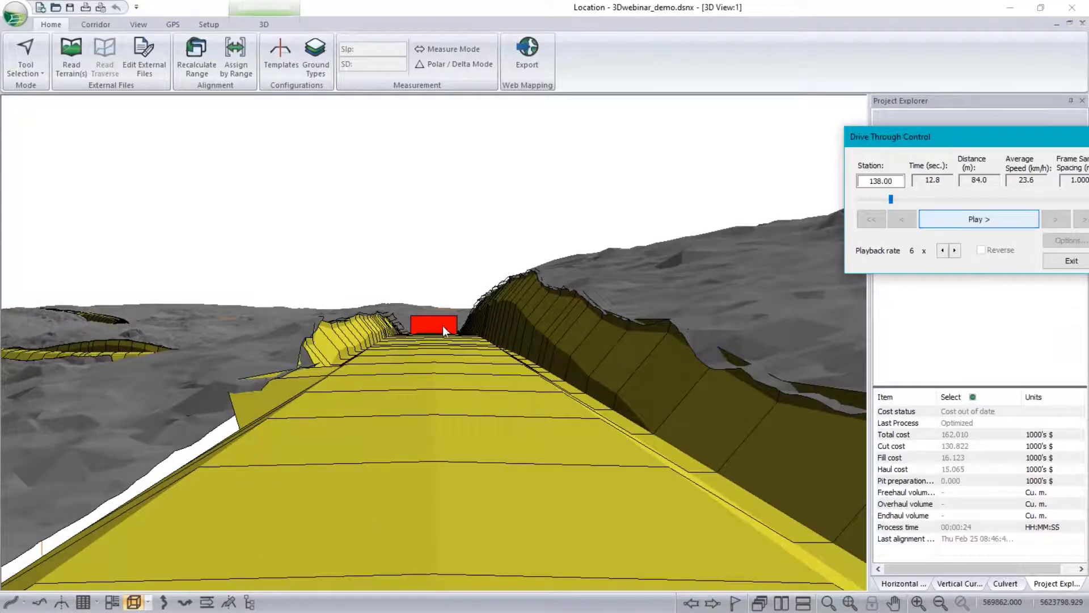
Set the drive-through target object's distance to 50 m.
click(1066, 240)
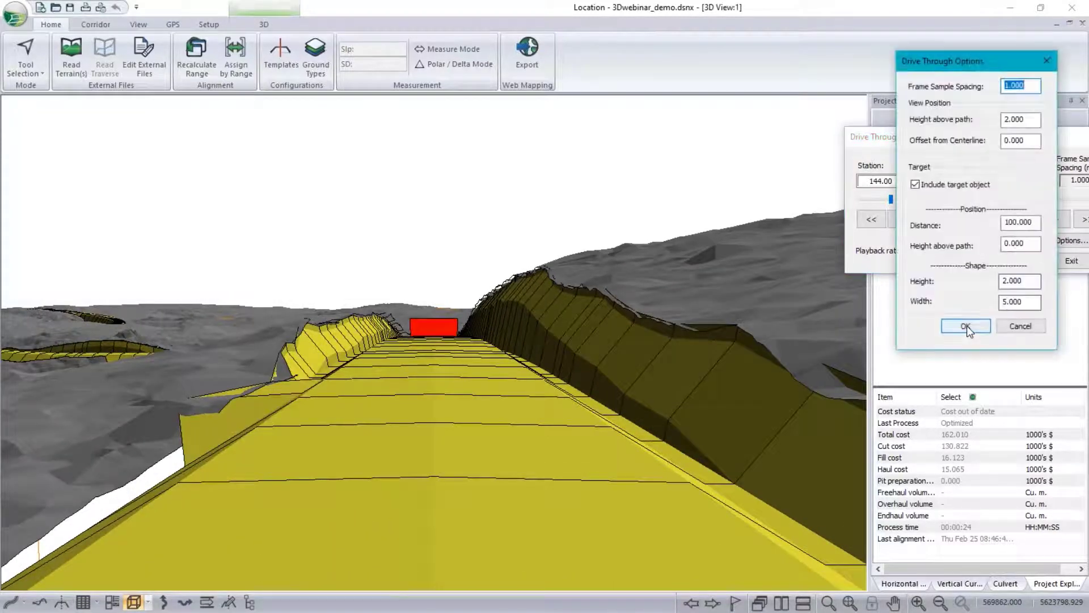
double_click(1025, 223)
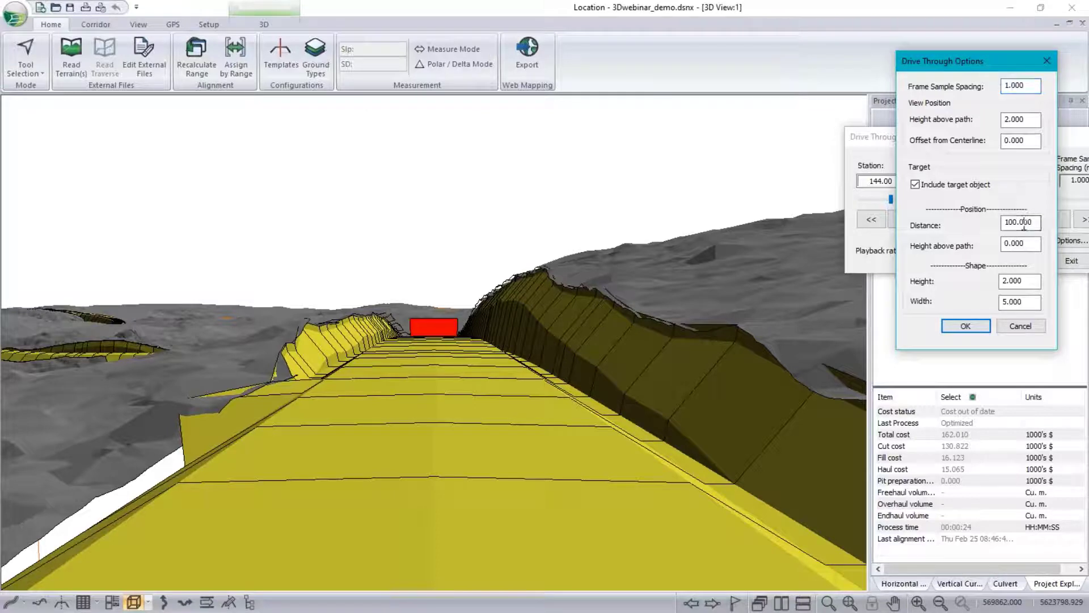
text(50)
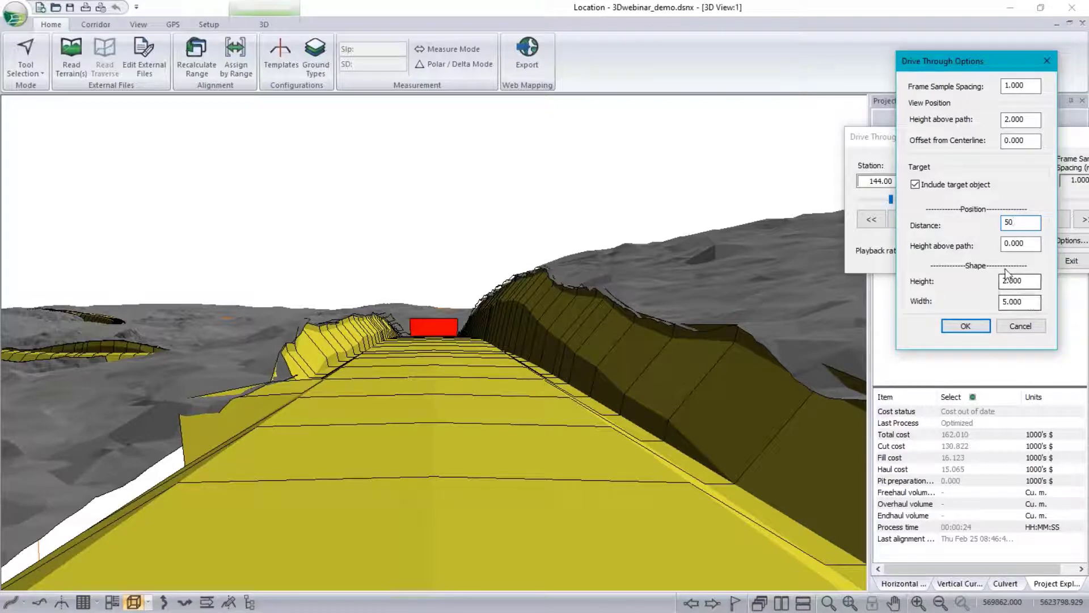
click(965, 327)
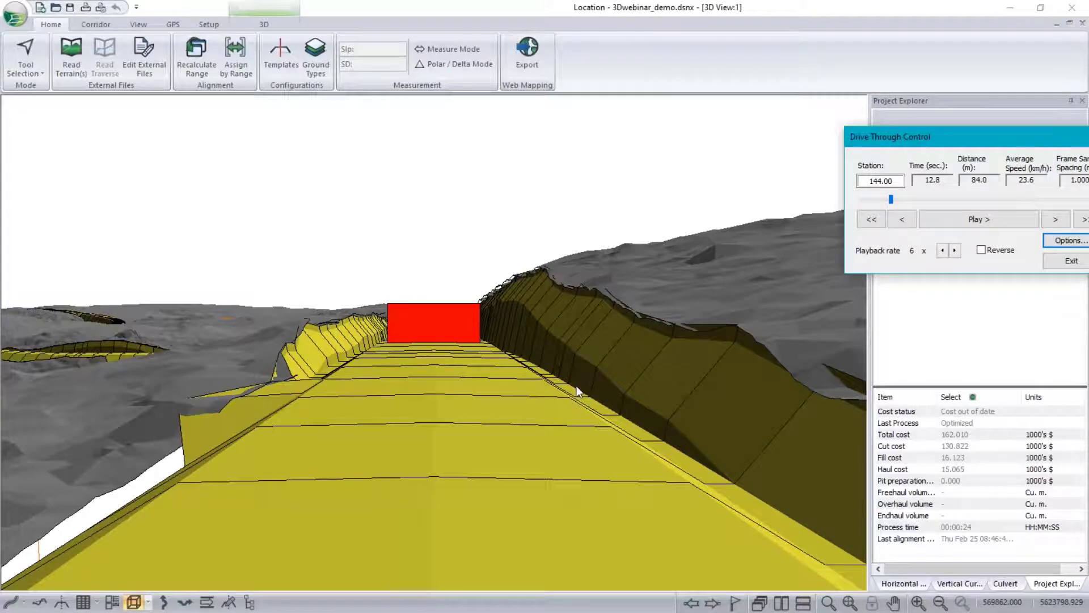
Play the drive-through forward from station 144 to about station 180 and exit it.
click(998, 219)
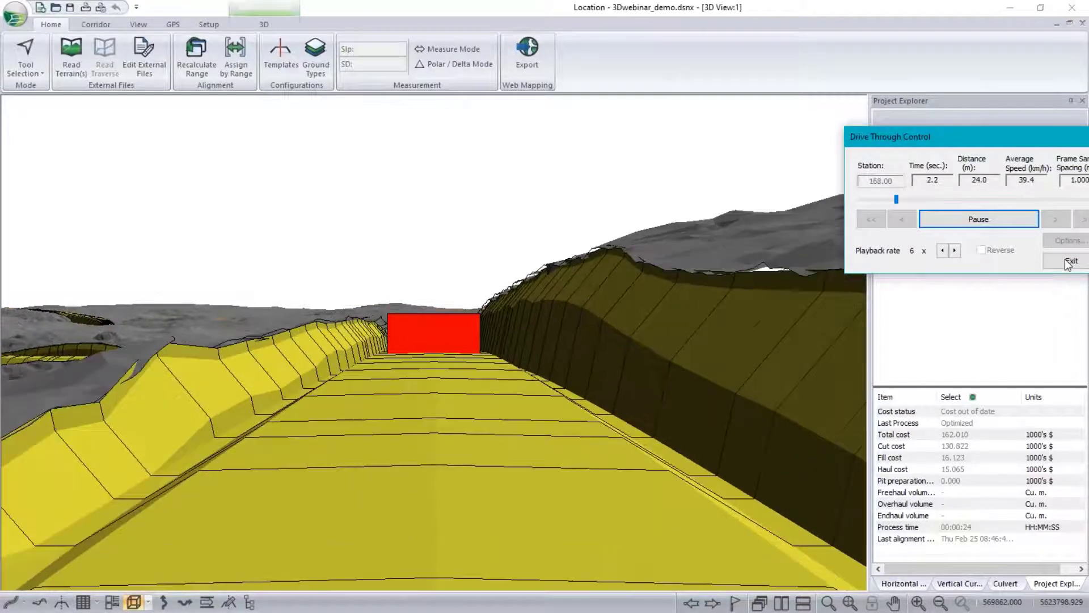
click(1000, 222)
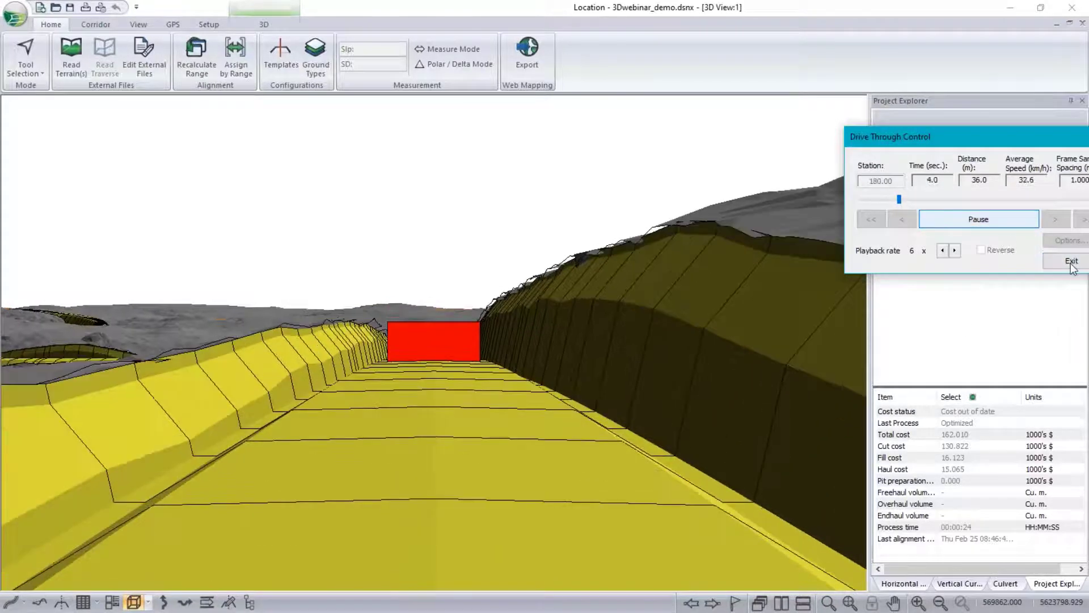
key(Escape)
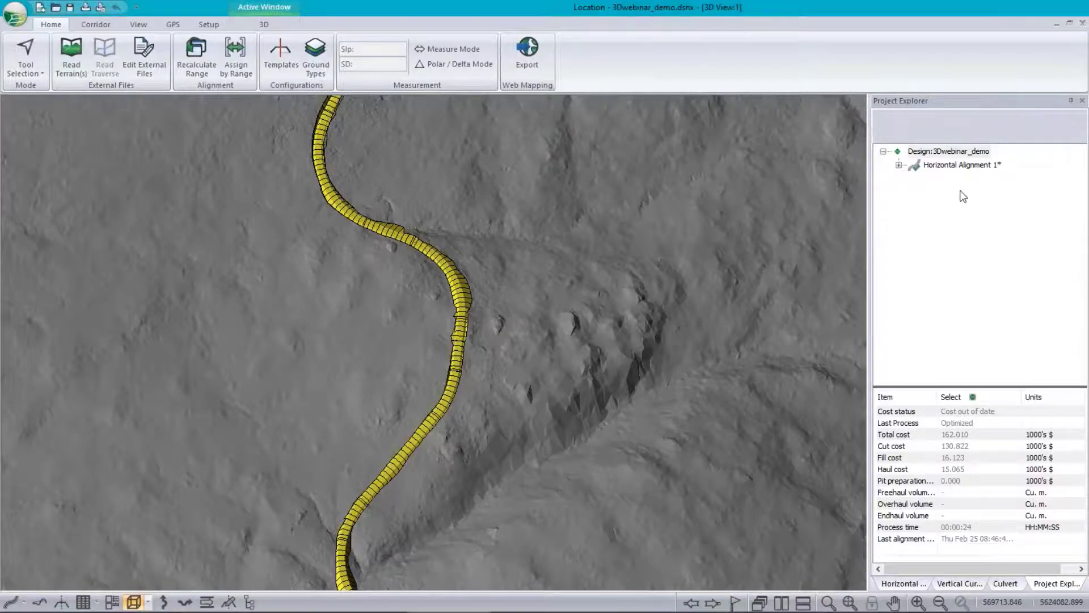
Tile the 3D, plan and section windows side by side.
click(1009, 10)
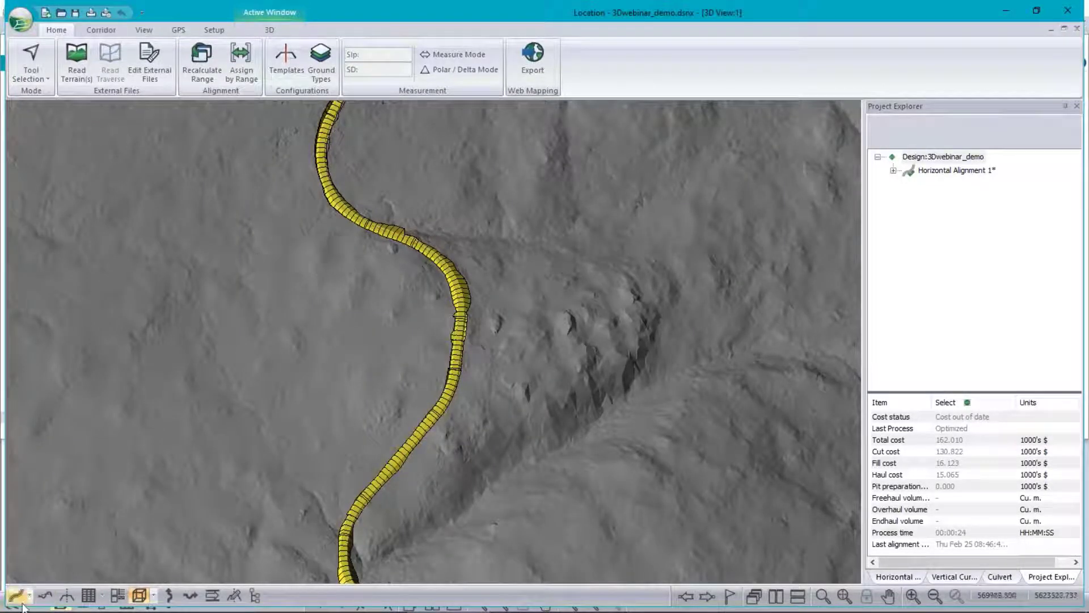
click(776, 596)
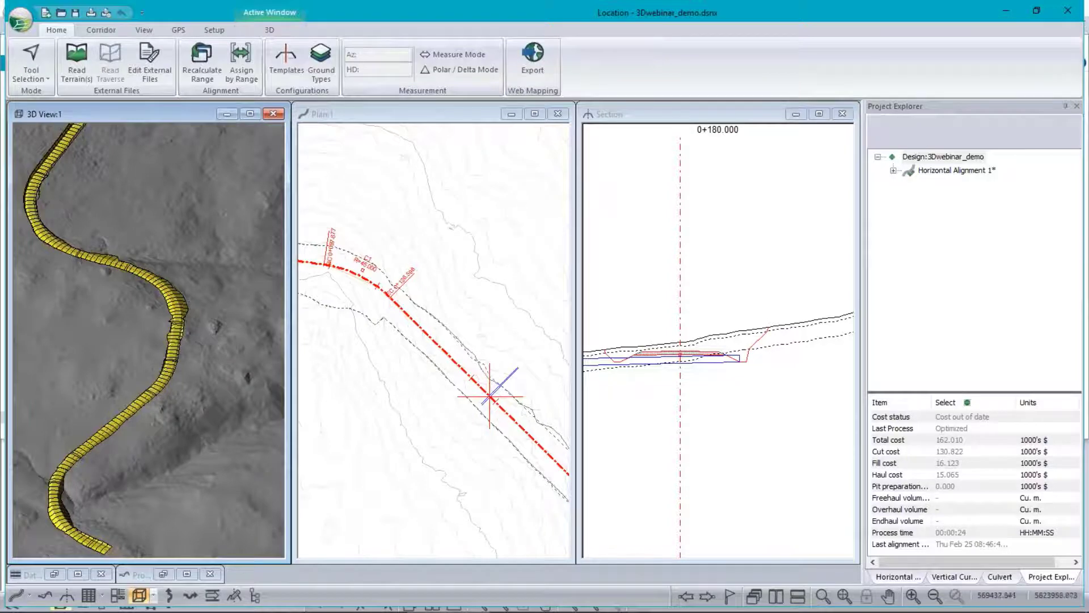
Examine the auto interval and standard editable report point properties in the plan window options, leaving the options unchanged.
right_click(411, 236)
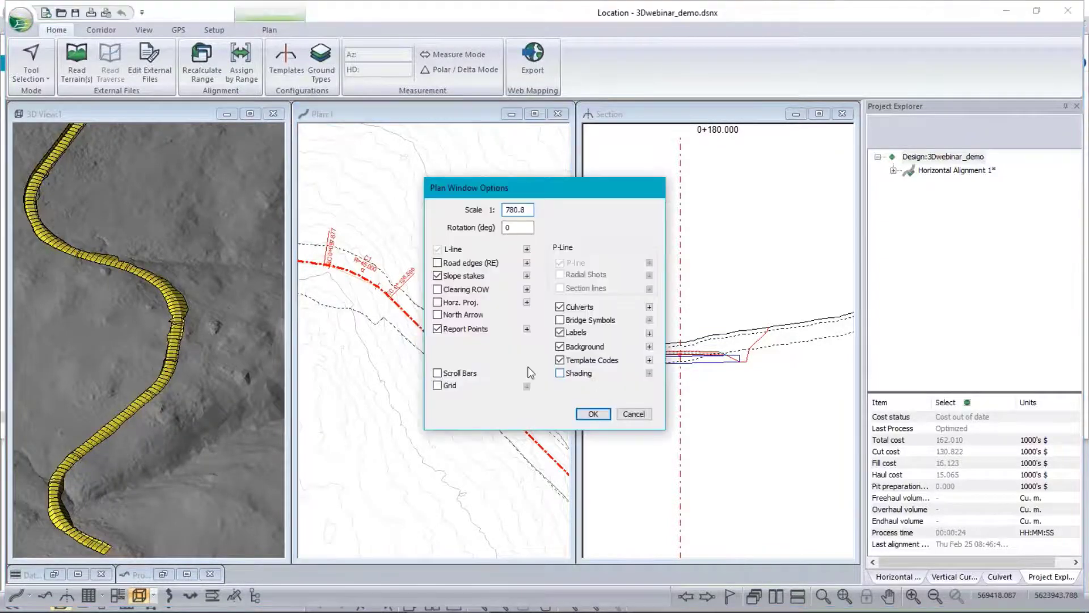
click(527, 329)
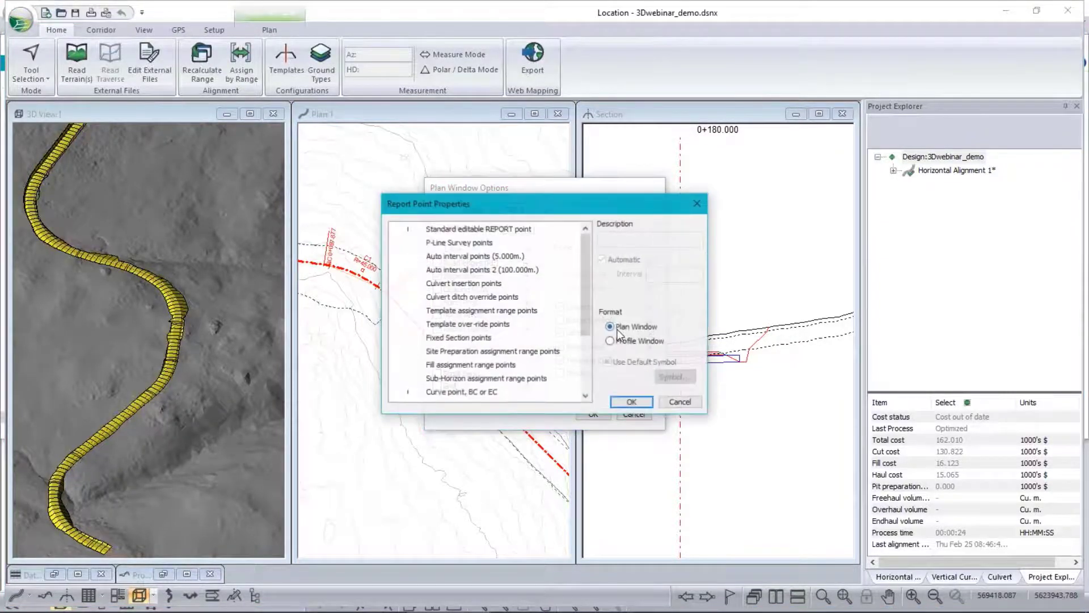
click(461, 257)
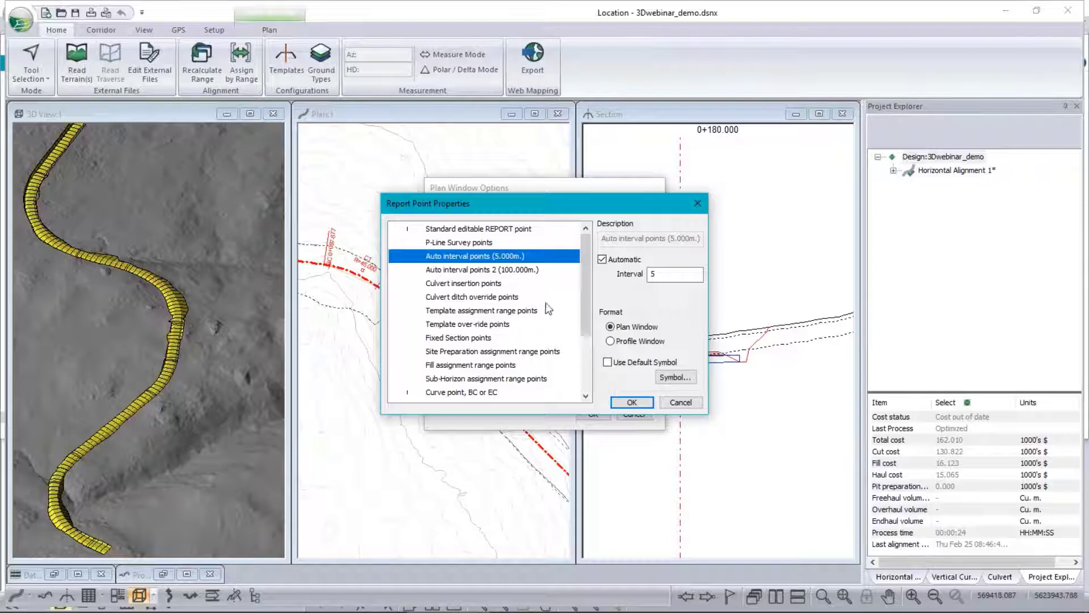
click(479, 231)
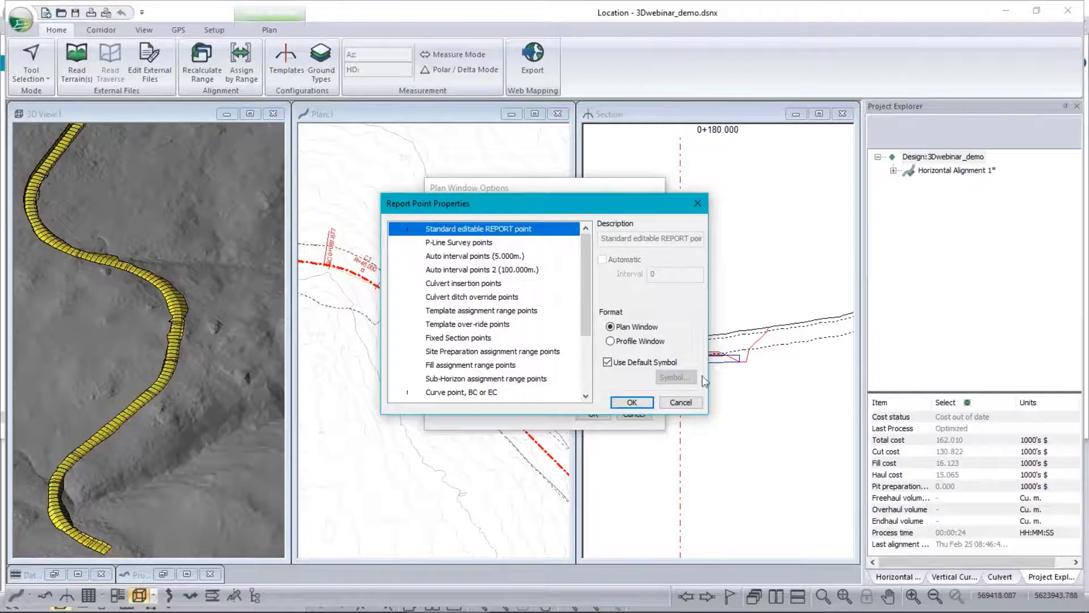
click(644, 403)
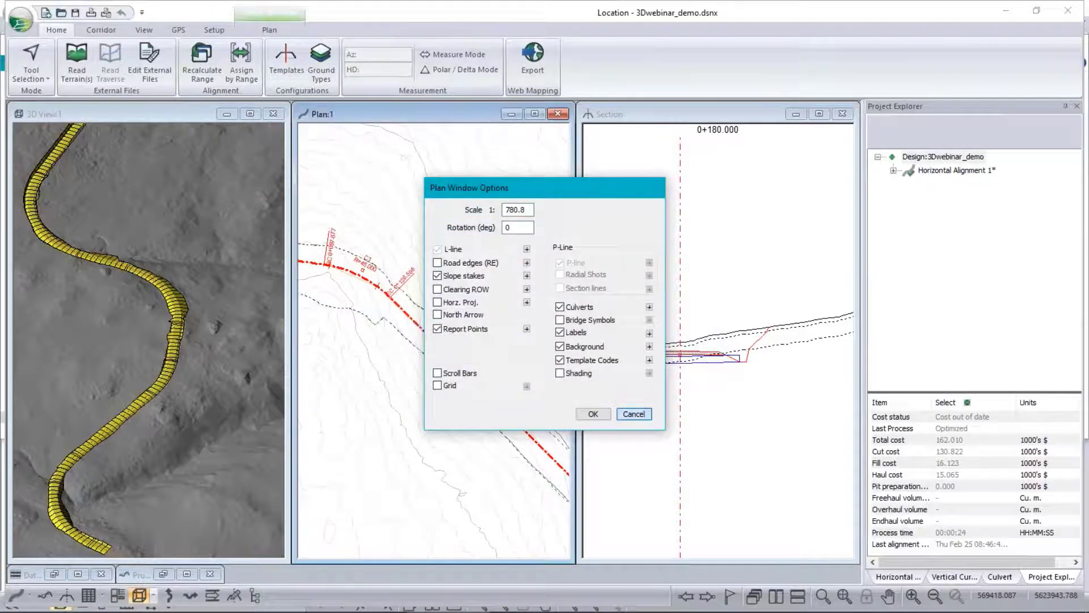
click(634, 414)
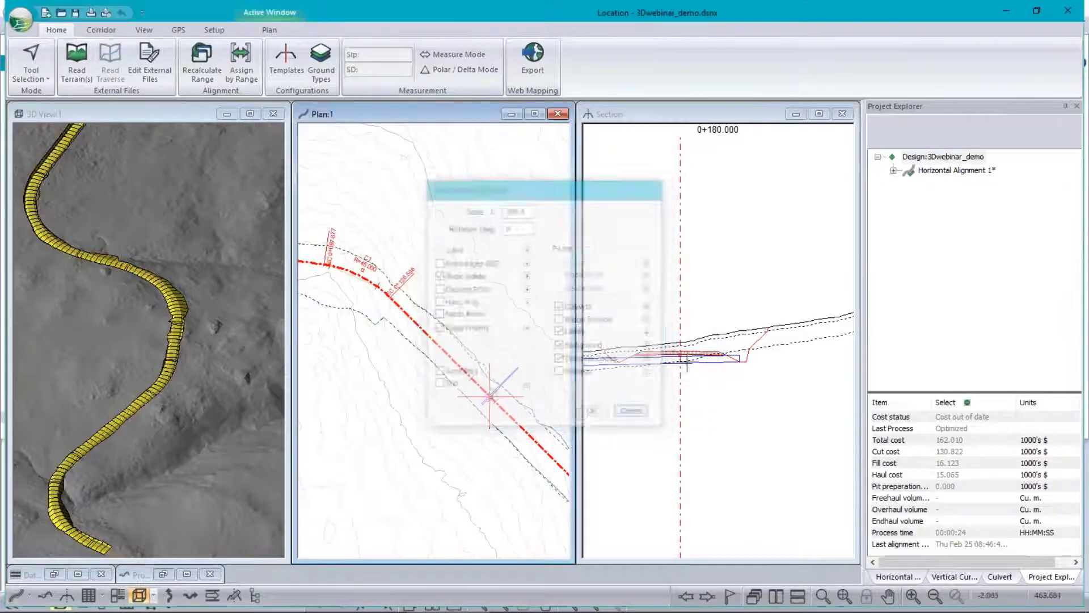
Add a report point on the alignment at station 0+144.715 with the Add/Edit Report Pt. Tool.
right_click(416, 190)
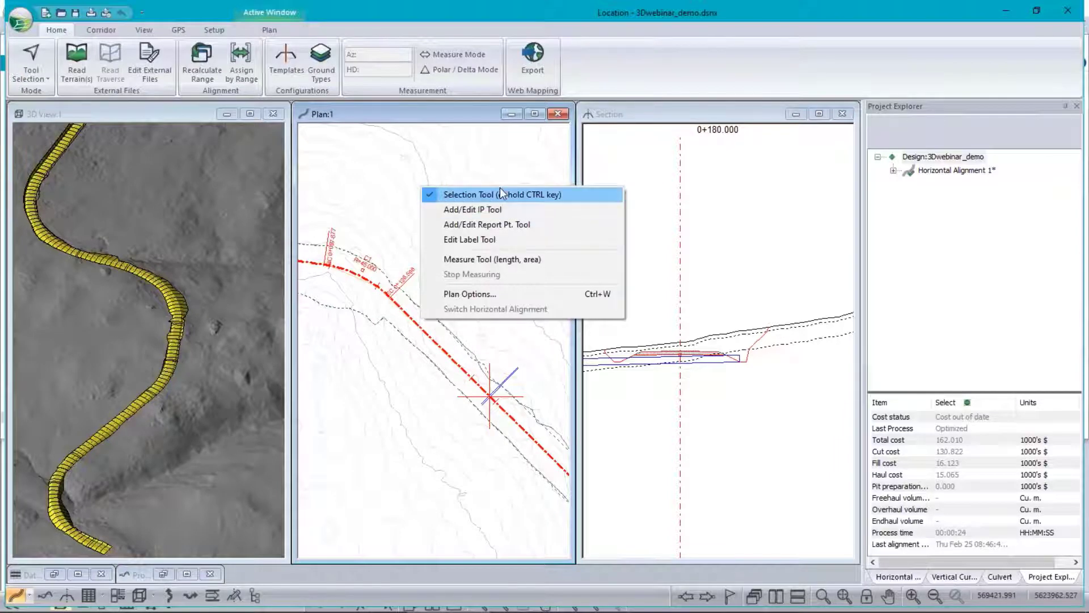
click(486, 224)
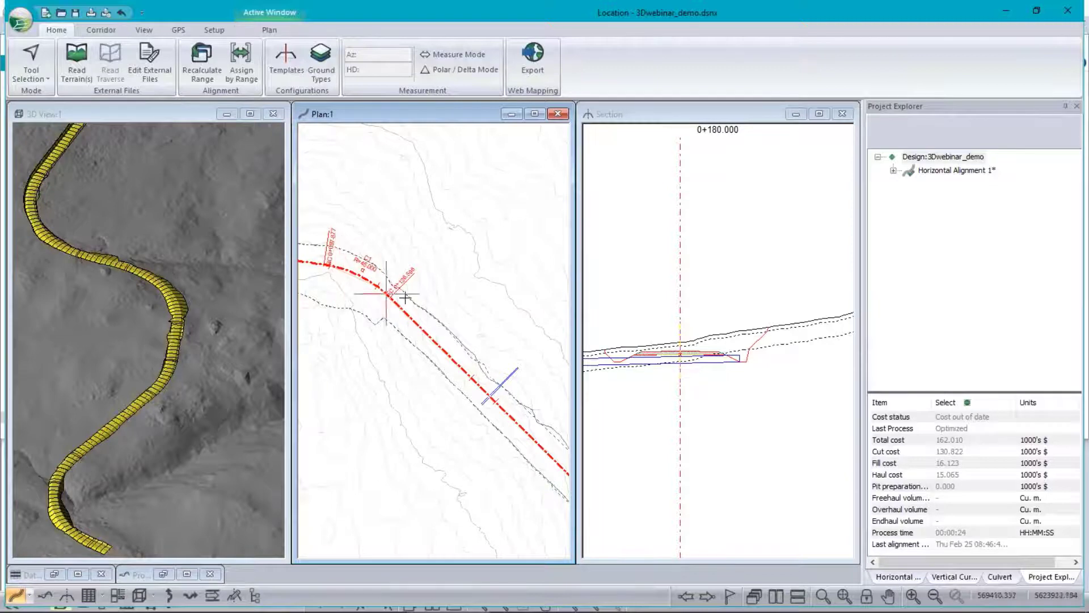
click(431, 323)
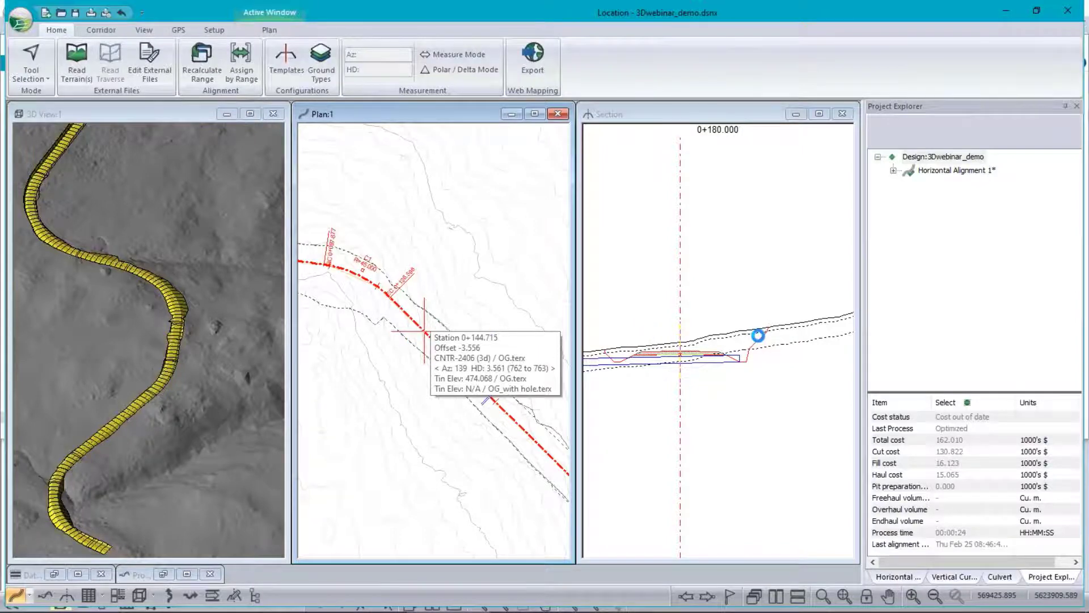
Minimize the 3D view and move the new report point back along the alignment to about station 0+132.022.
click(227, 114)
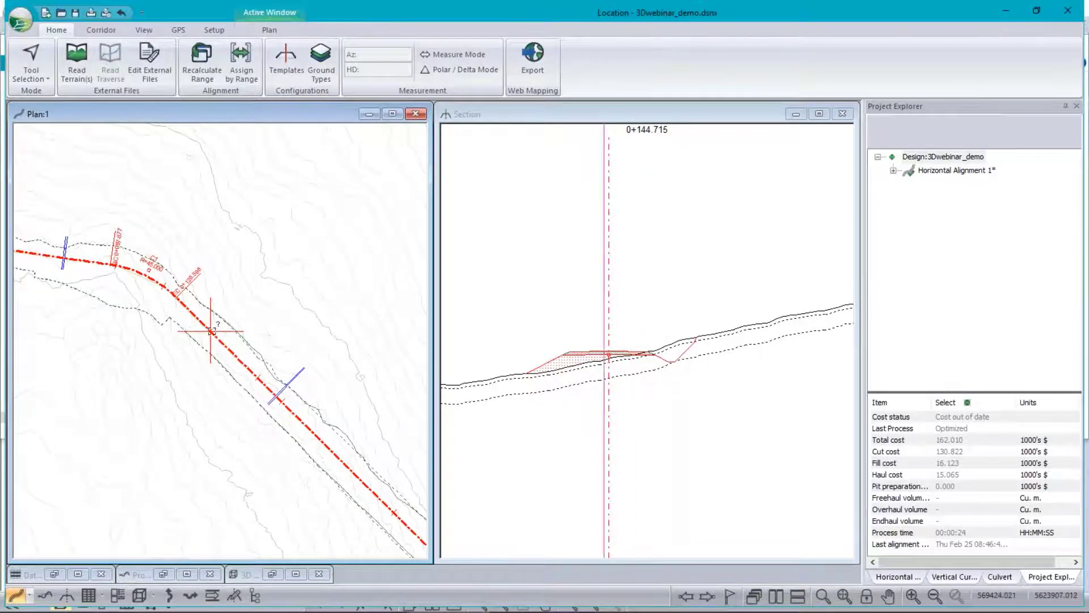
mouse_move(212, 331)
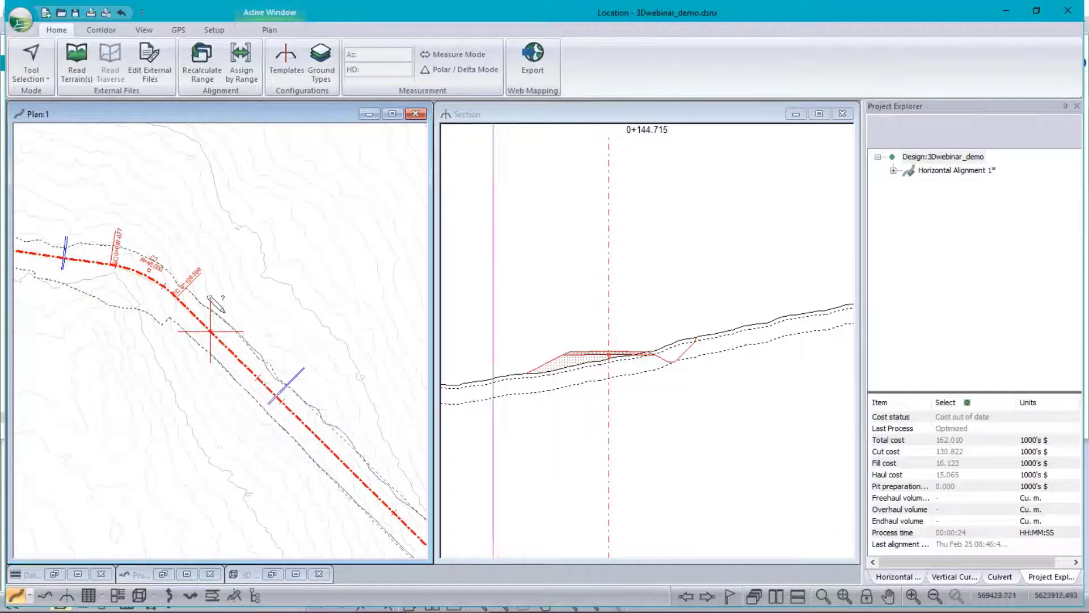
drag(211, 330, 196, 298)
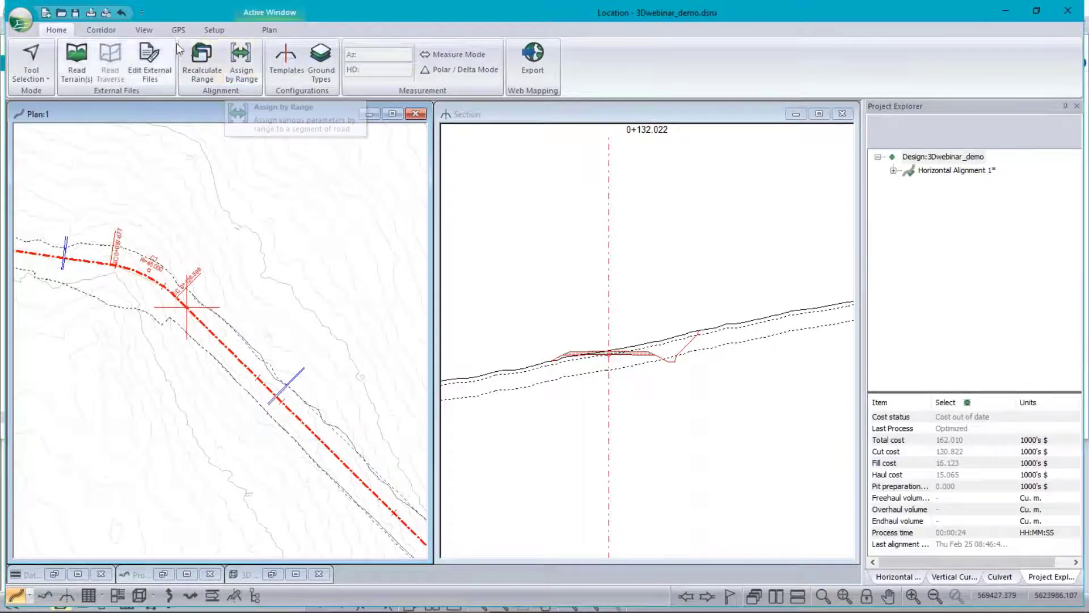
Auto generate report points at fixed intervals of 2 m from station 100 to station 120.
click(103, 31)
click(311, 67)
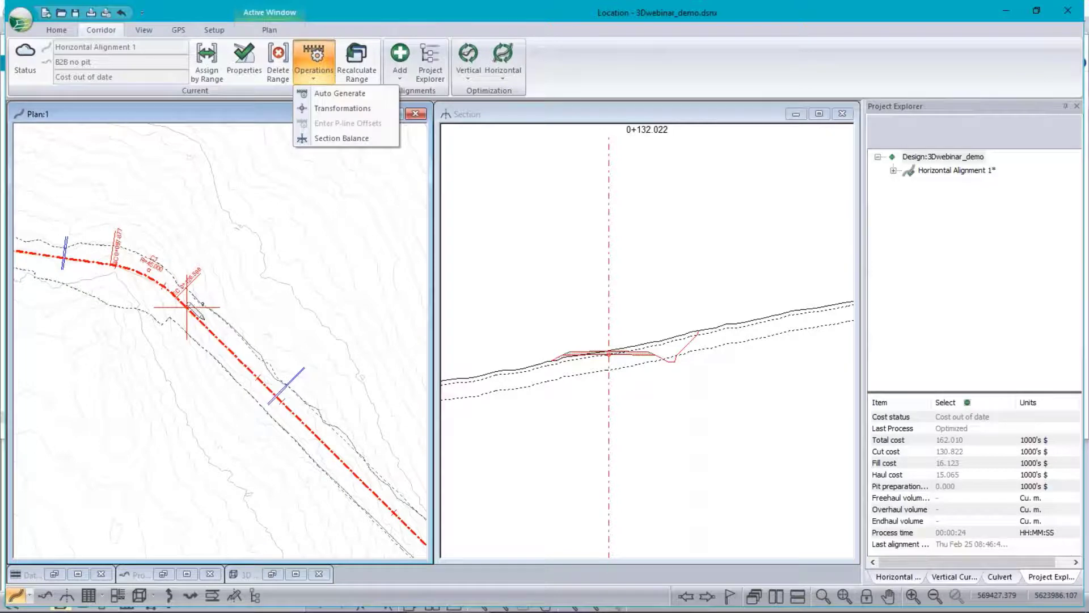
mouse_move(135, 256)
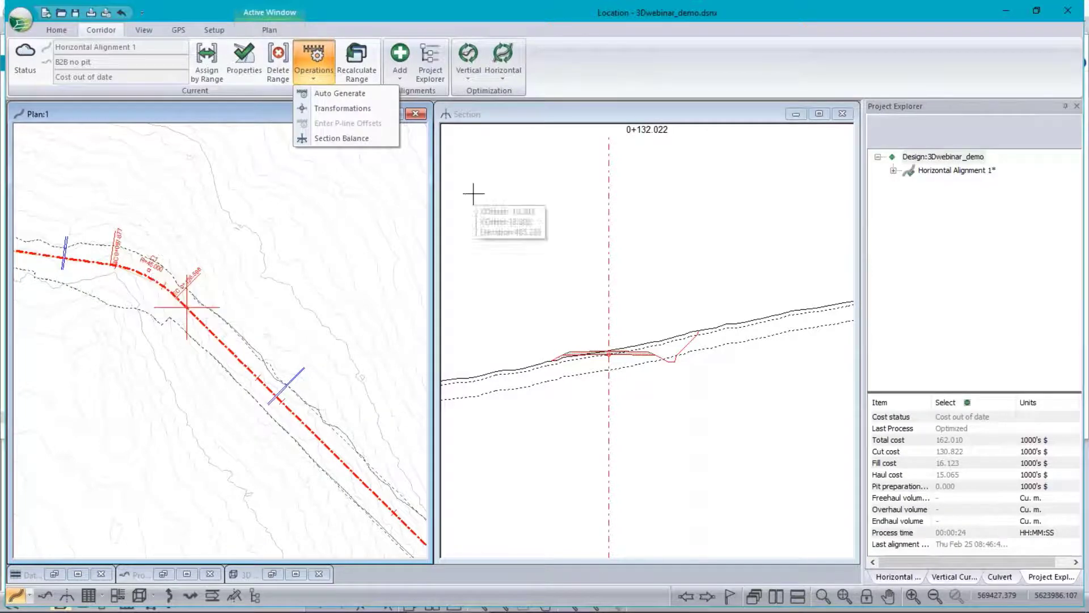
click(357, 95)
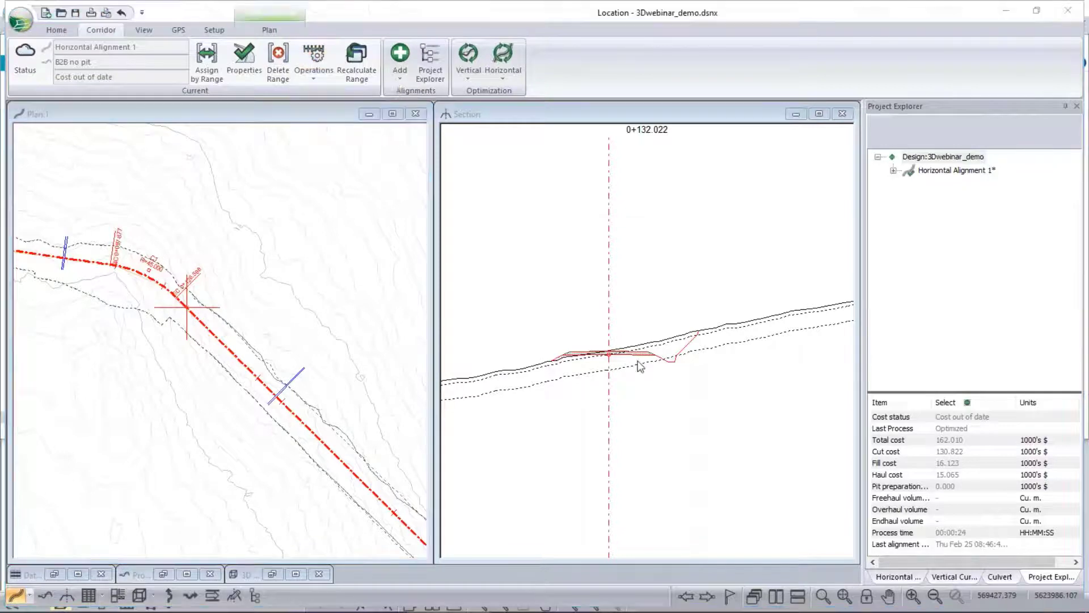
click(459, 227)
double_click(621, 230)
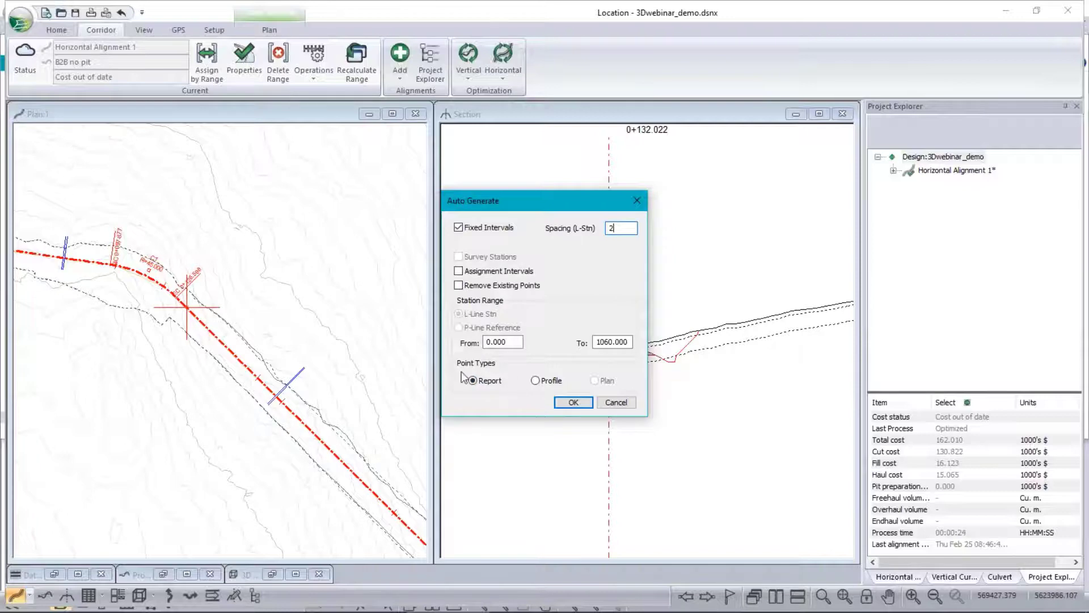
double_click(488, 342)
text(100)
key(Tab)
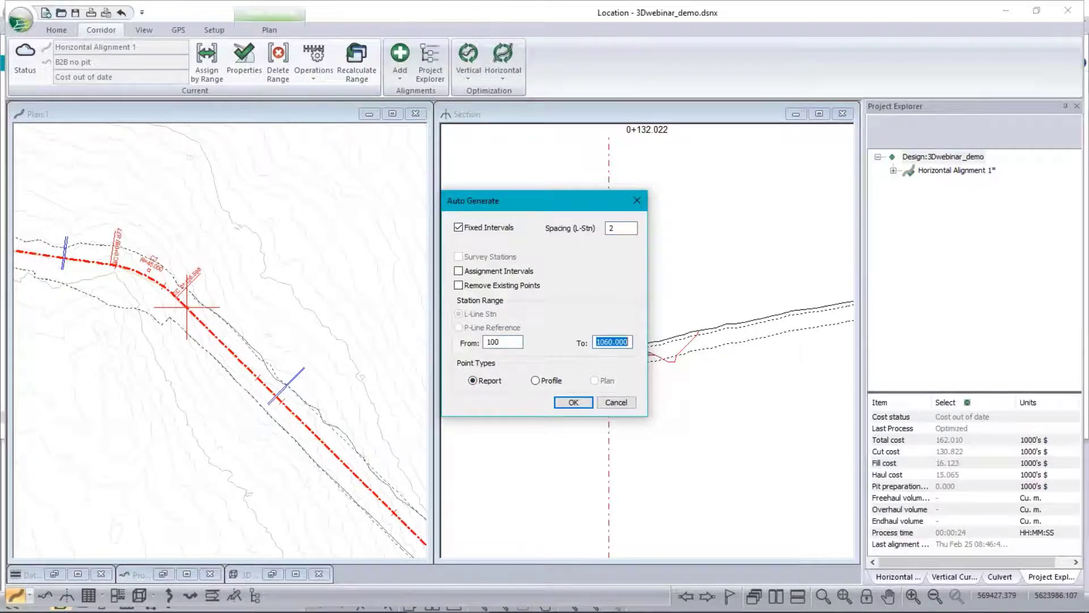
text(120)
click(574, 402)
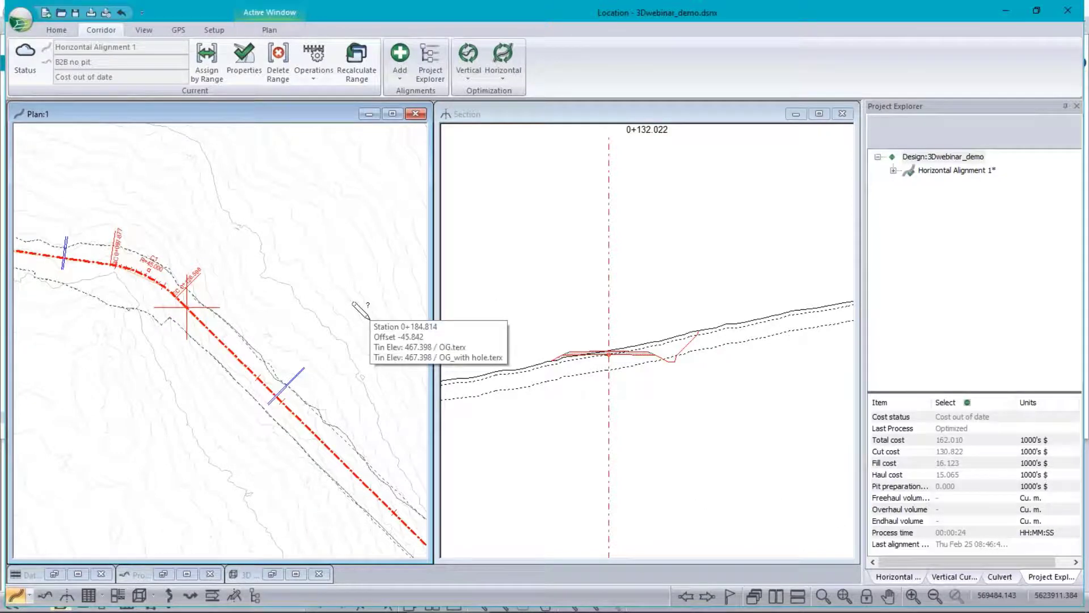
scroll(149, 275, up, 3)
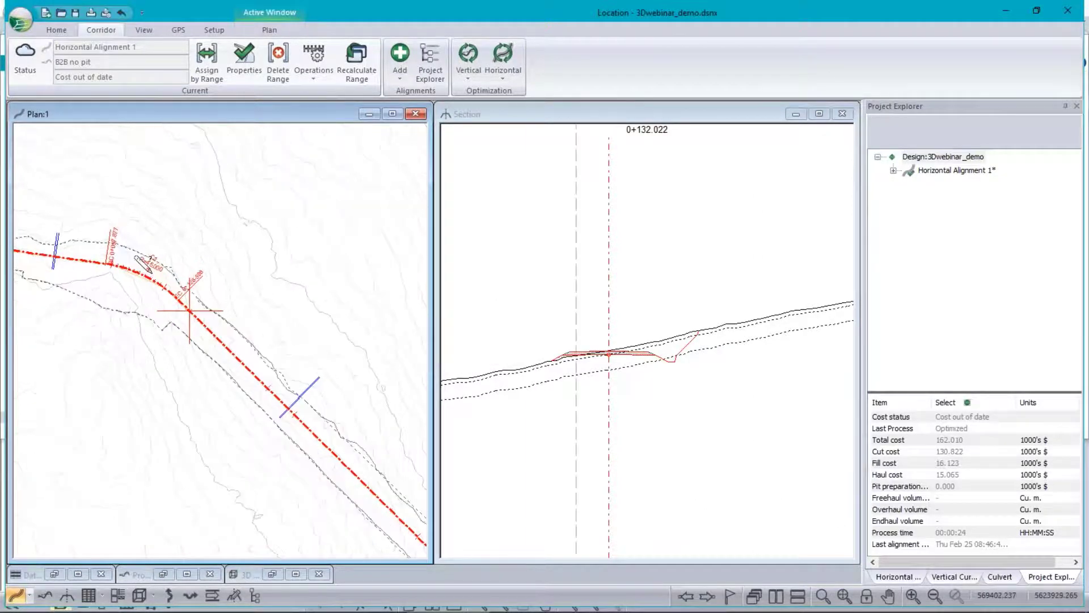
scroll(149, 276, up, 2)
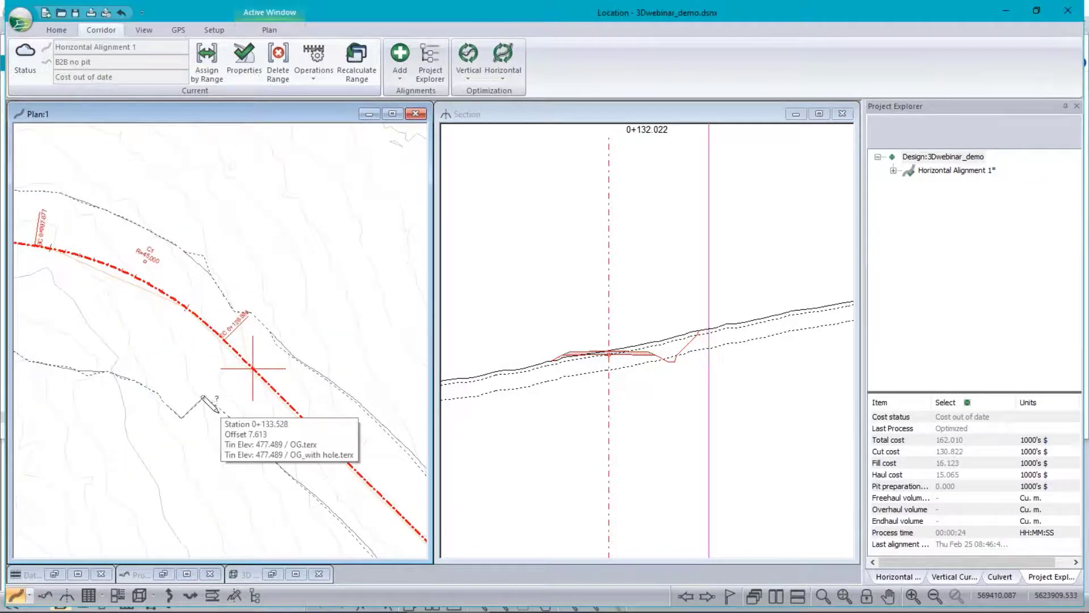
scroll(183, 278, down, 3)
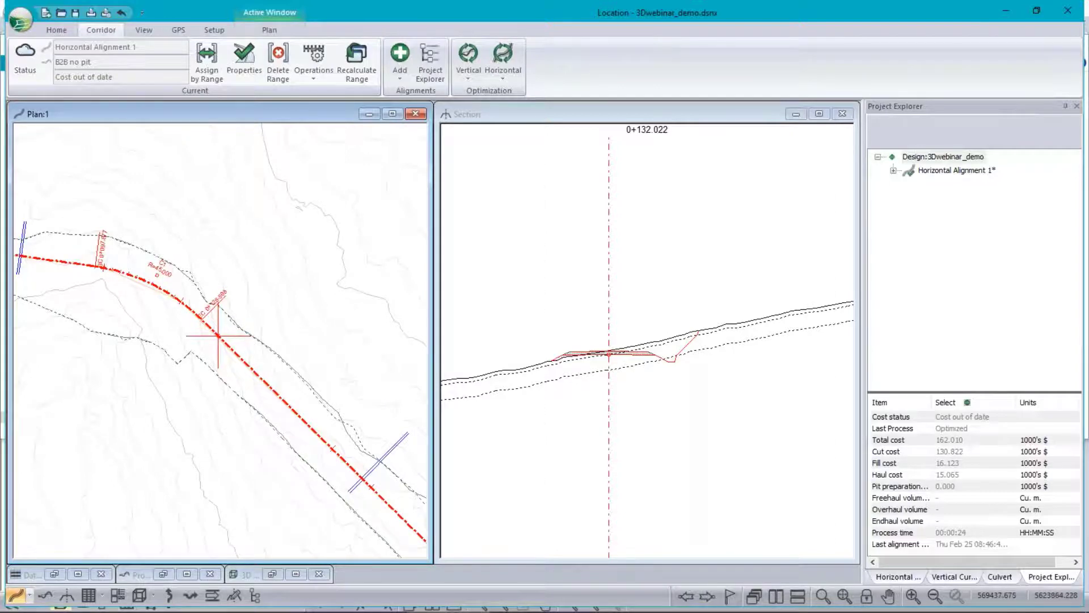
Switch to the Terrain window with OG.terx and bring up the terrain modeling functions.
mouse_move(455, 610)
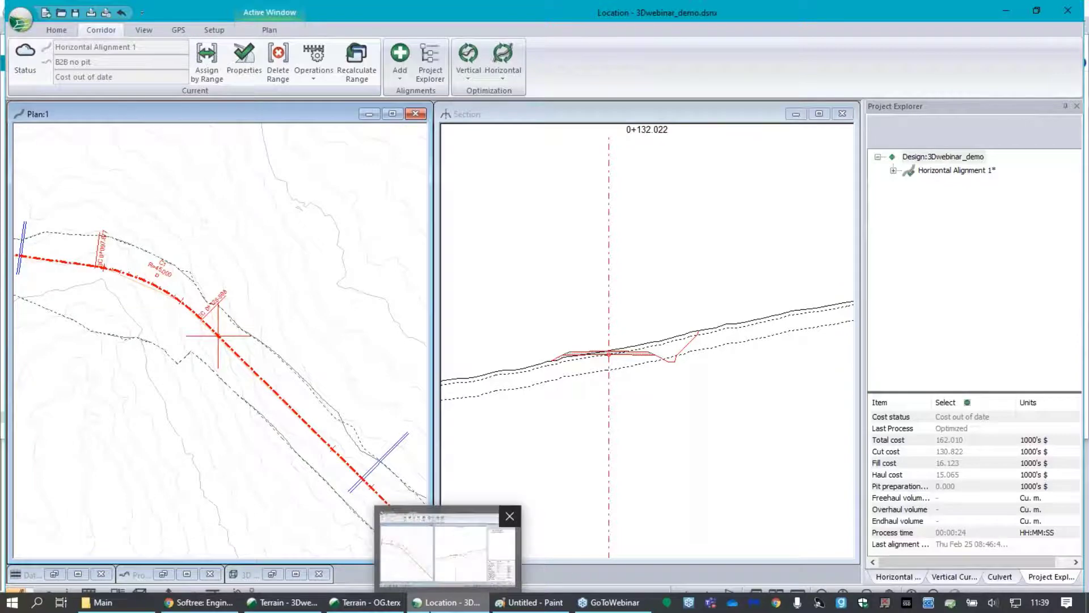
mouse_move(358, 605)
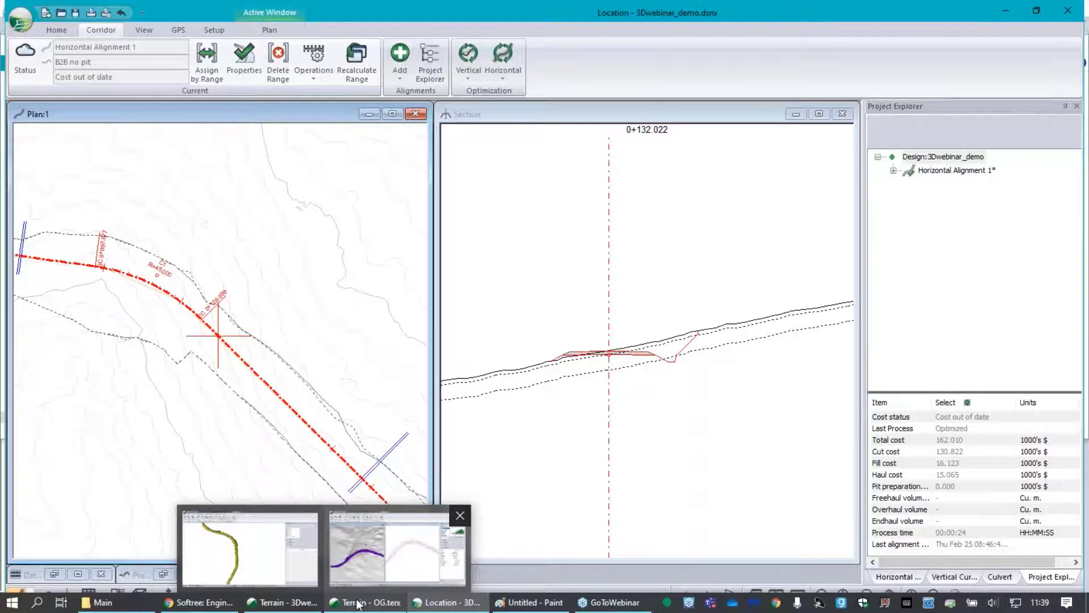
click(359, 605)
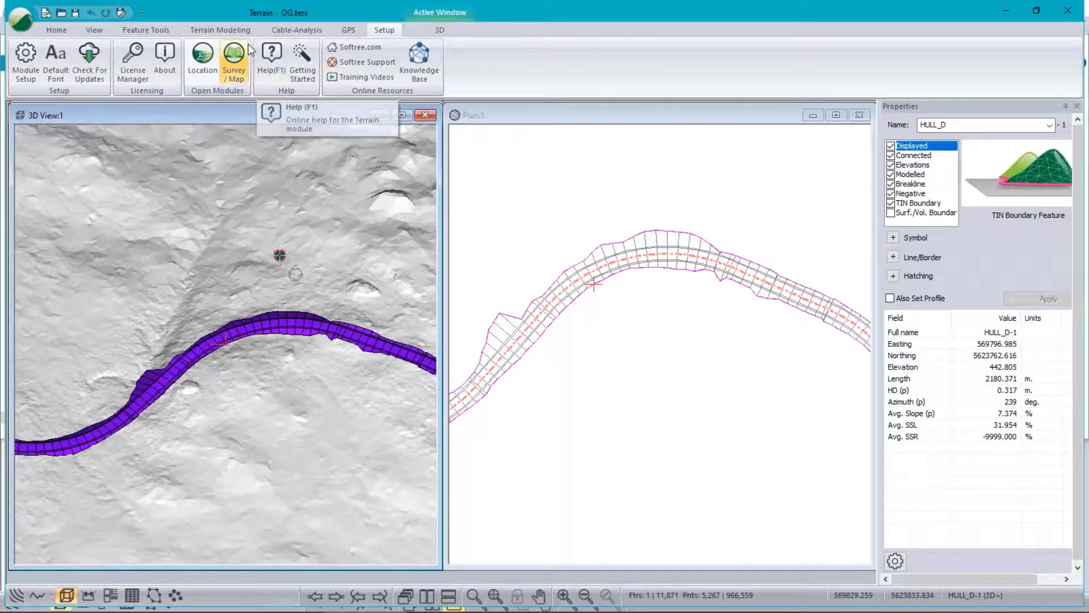
click(220, 29)
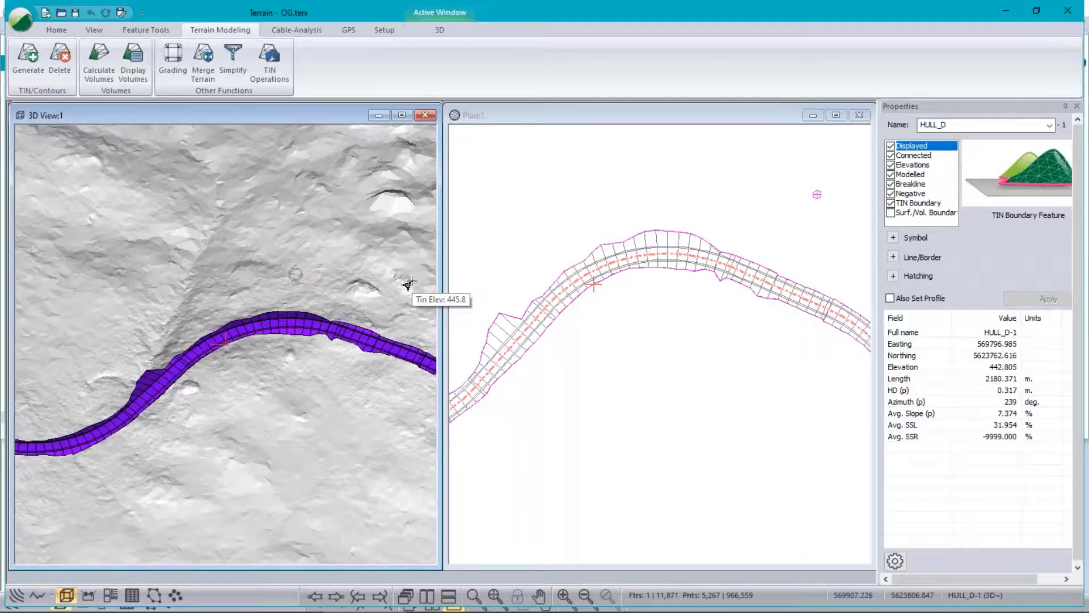
Open the recent terrain file SkewedCulvert4.terx and dismiss the newer-version warning.
mouse_move(488, 611)
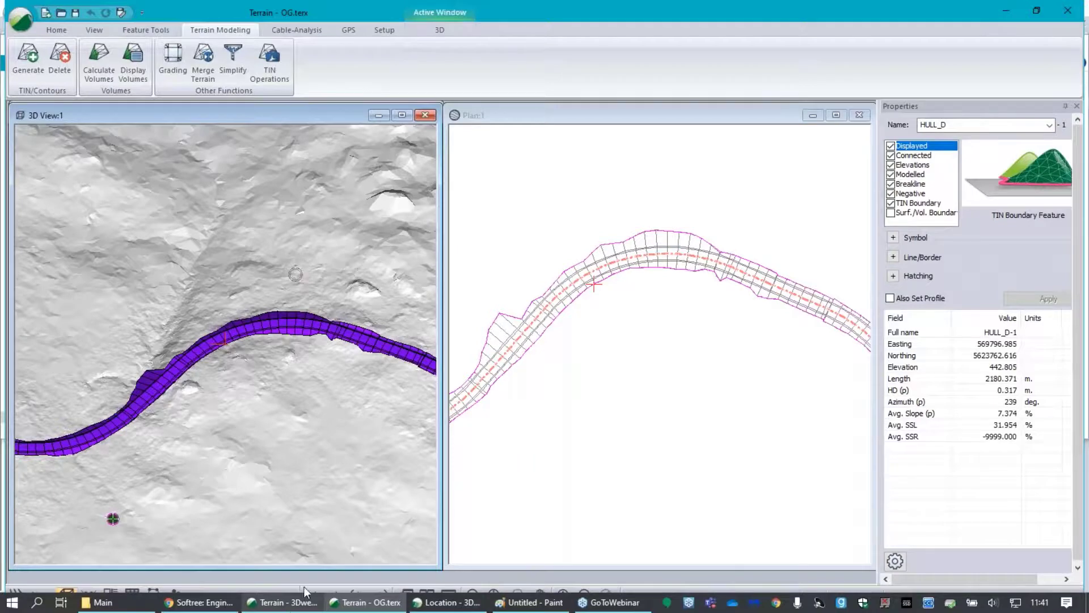
click(21, 21)
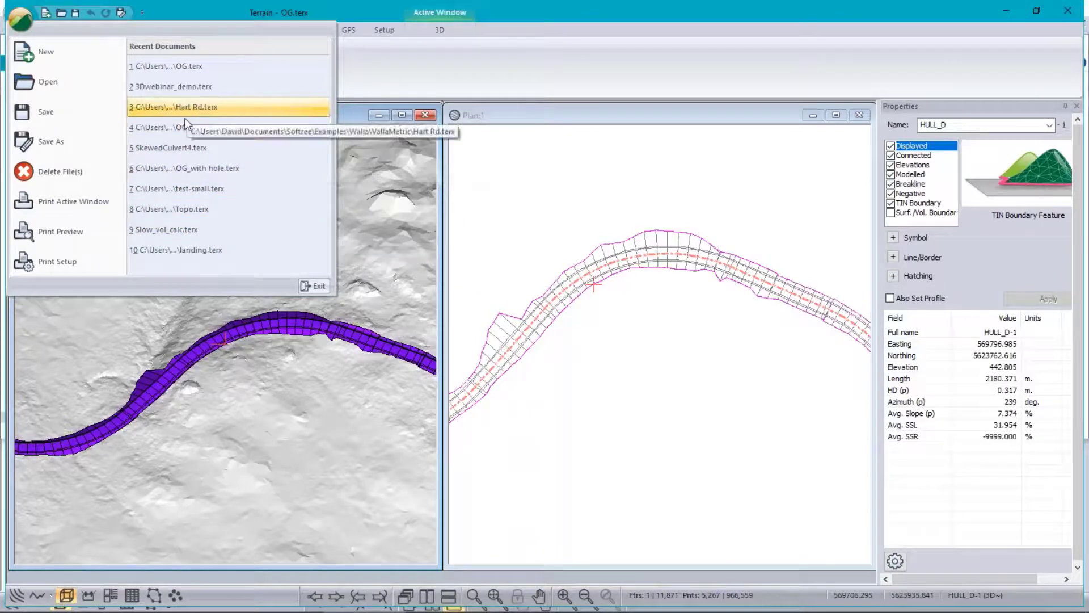
click(170, 147)
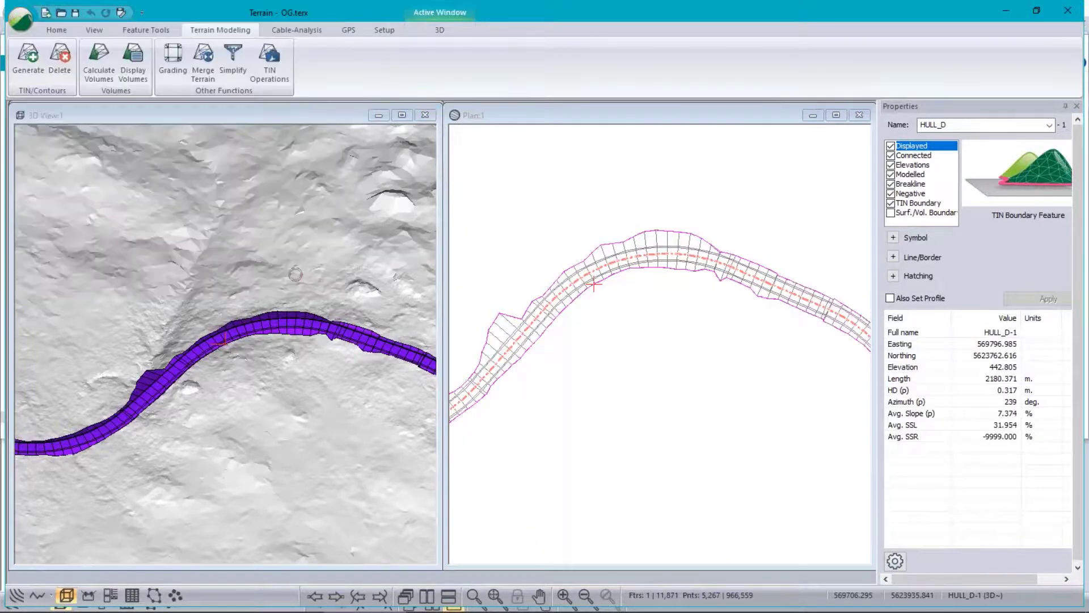
click(566, 342)
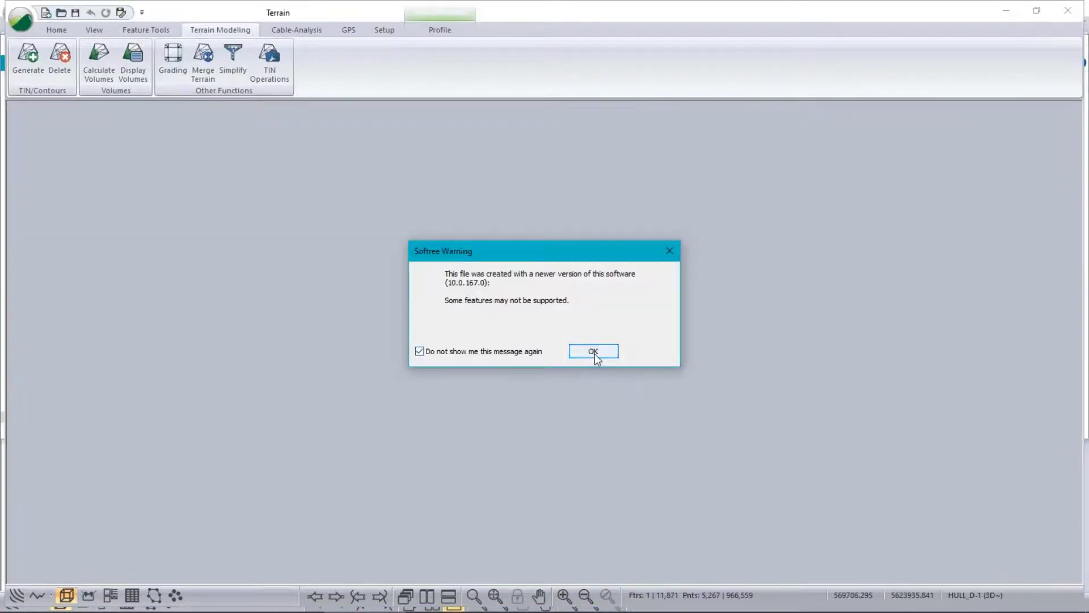
click(594, 352)
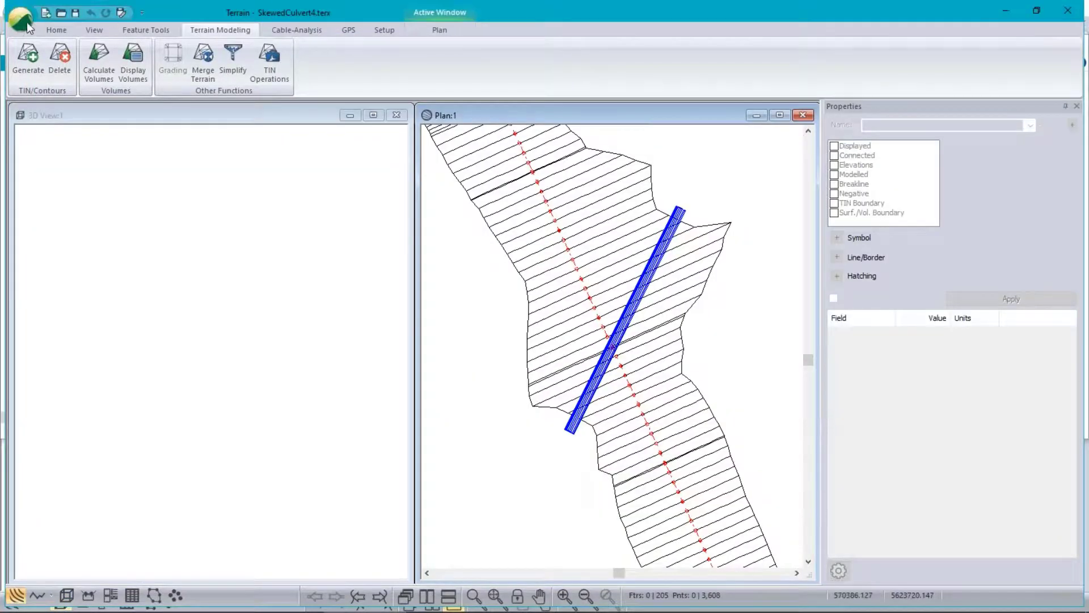
Open the terrain file OG.terx from the CulvertWingWall examples folder.
click(22, 21)
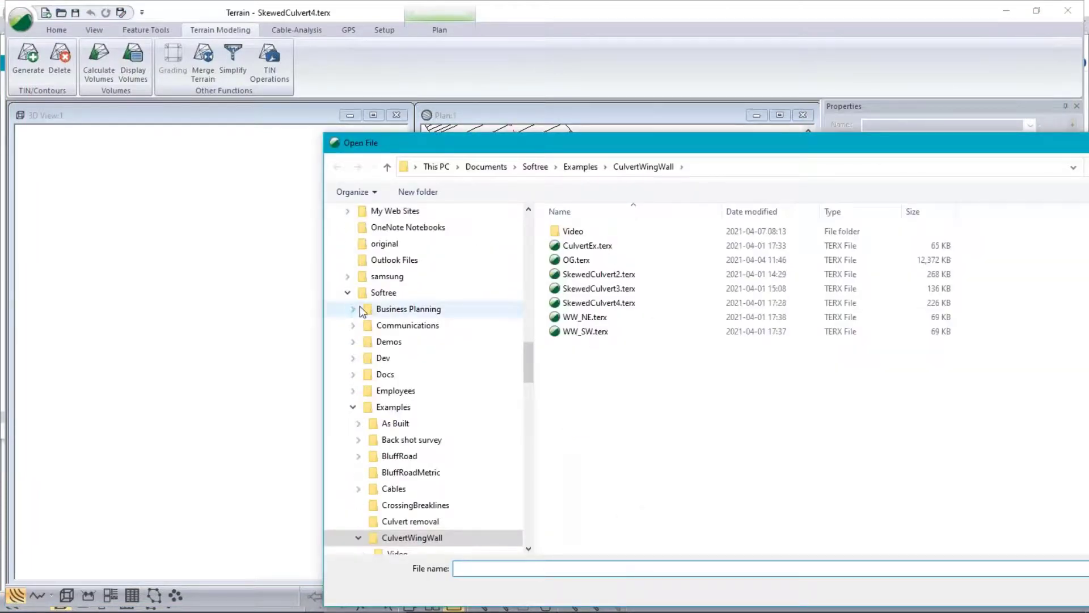
click(567, 260)
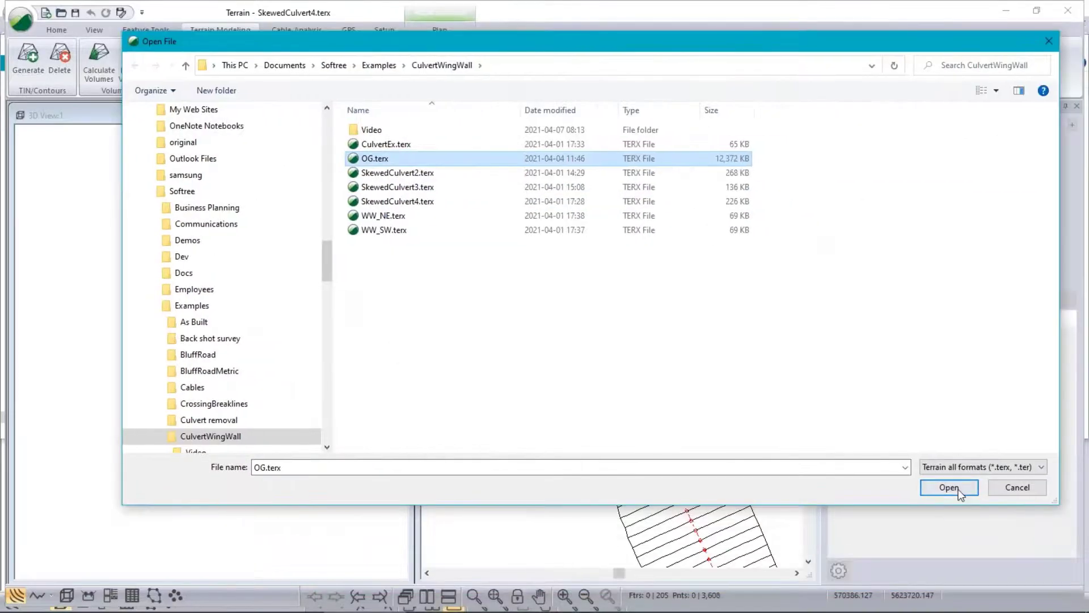
click(942, 555)
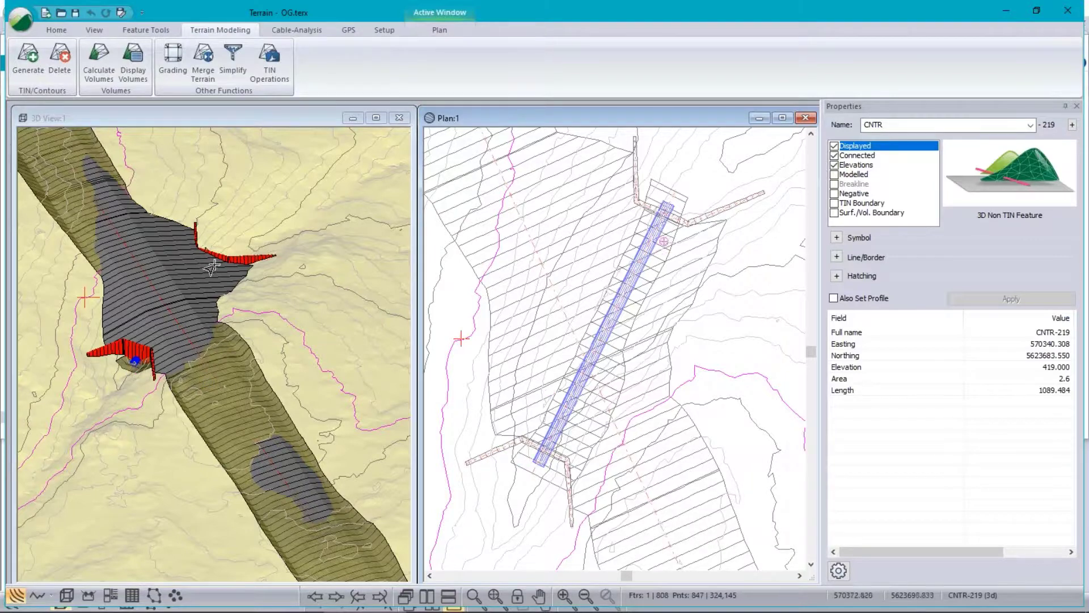
Review the culvert and wing wall background files in the plan window options, leaving the options unchanged.
right_click(511, 267)
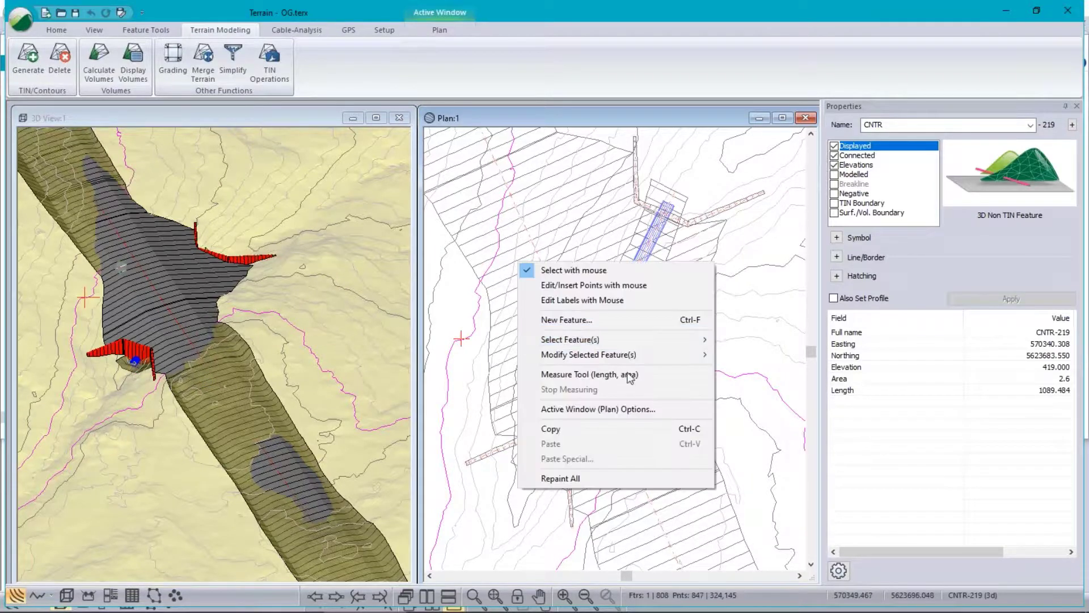
click(613, 408)
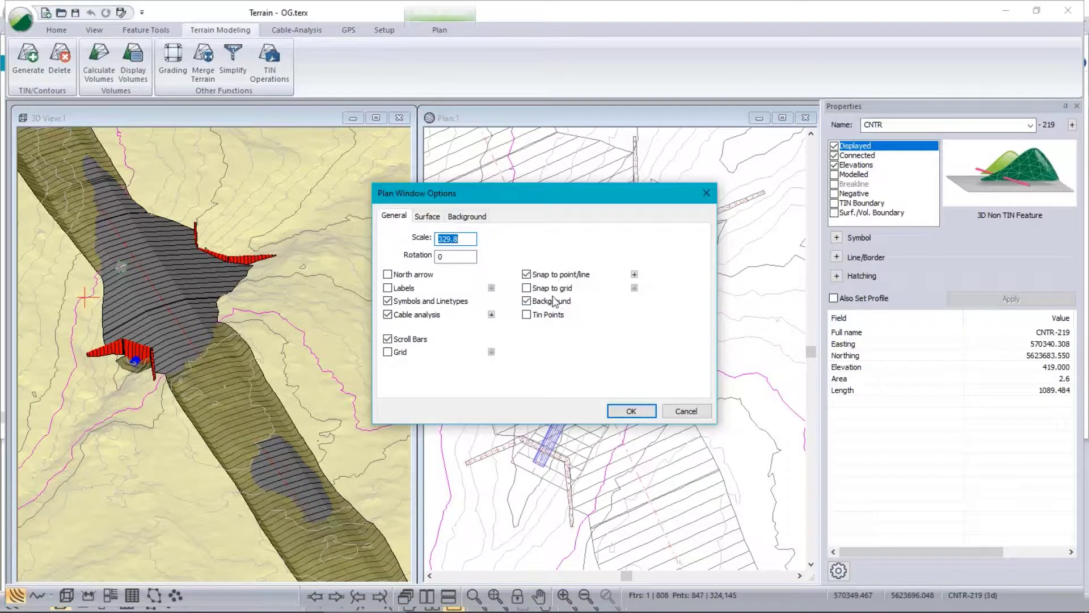
click(467, 216)
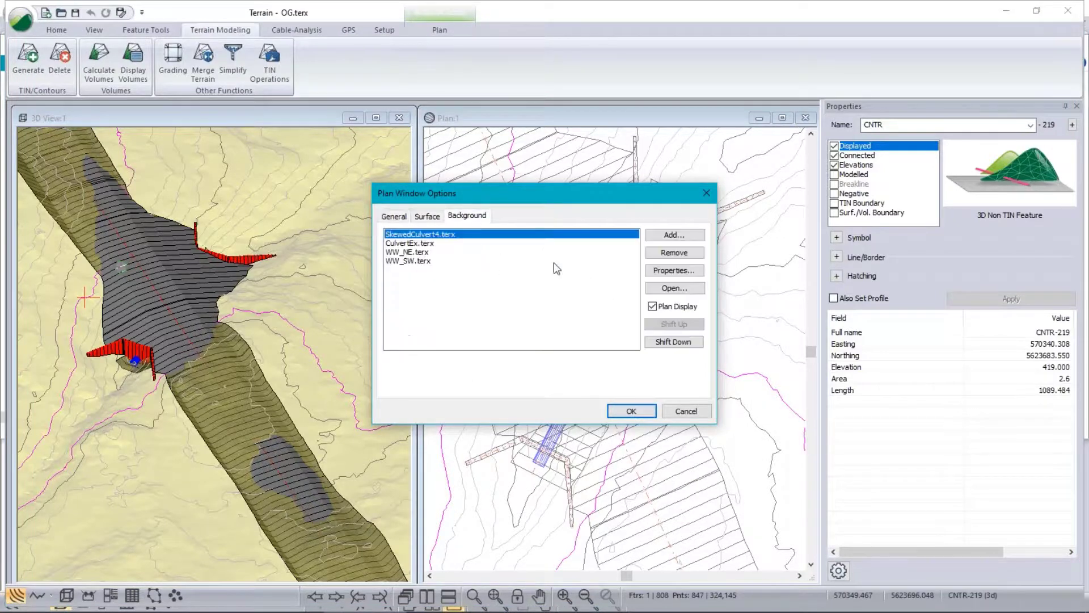
click(415, 246)
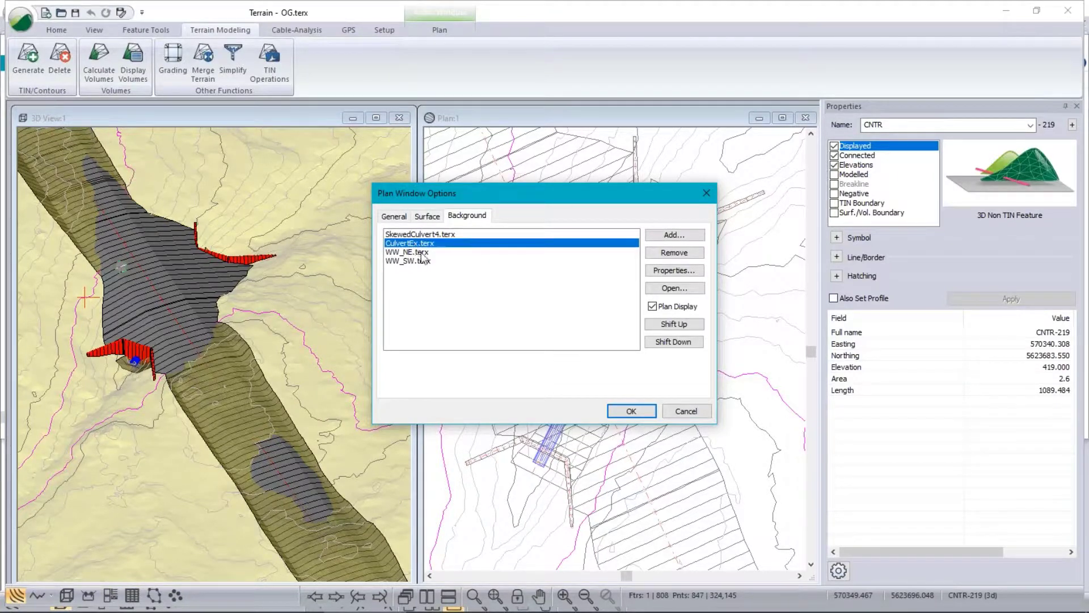
click(426, 254)
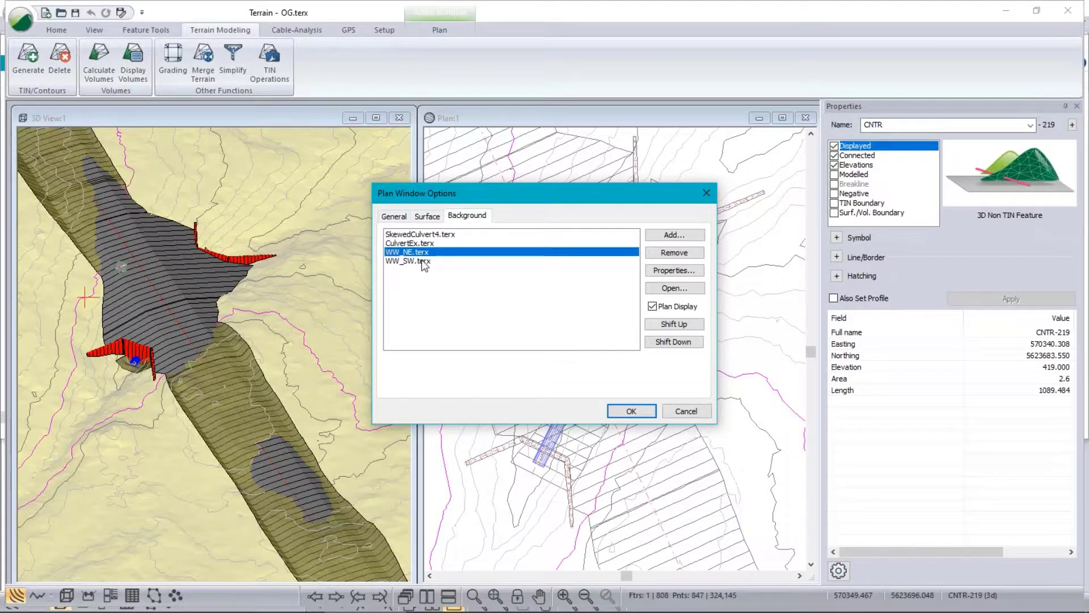
click(422, 261)
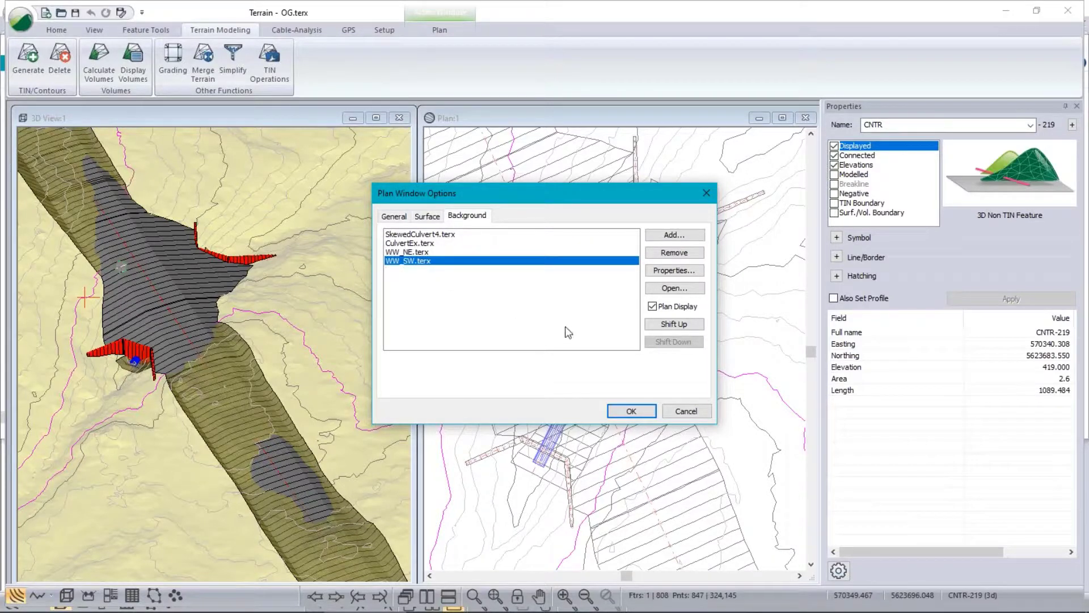
click(688, 412)
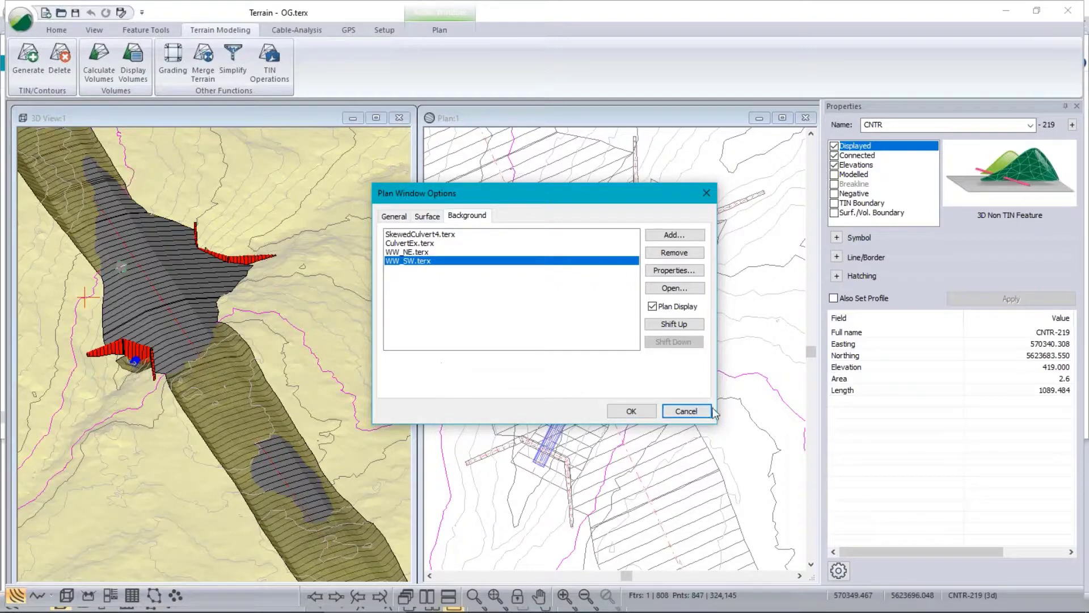
click(693, 414)
Examine the 3D display settings of WW_SW.terx, WW_NE.terx, CulvertEx.terx and SkewedCulvert4.terx, leaving the 3D options unchanged.
right_click(268, 246)
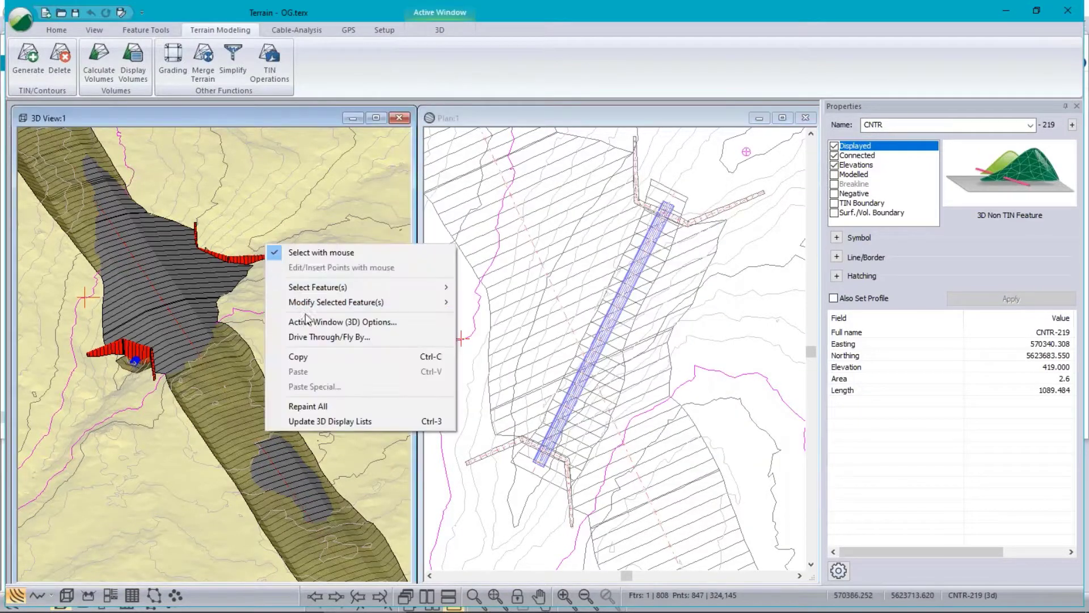
click(310, 321)
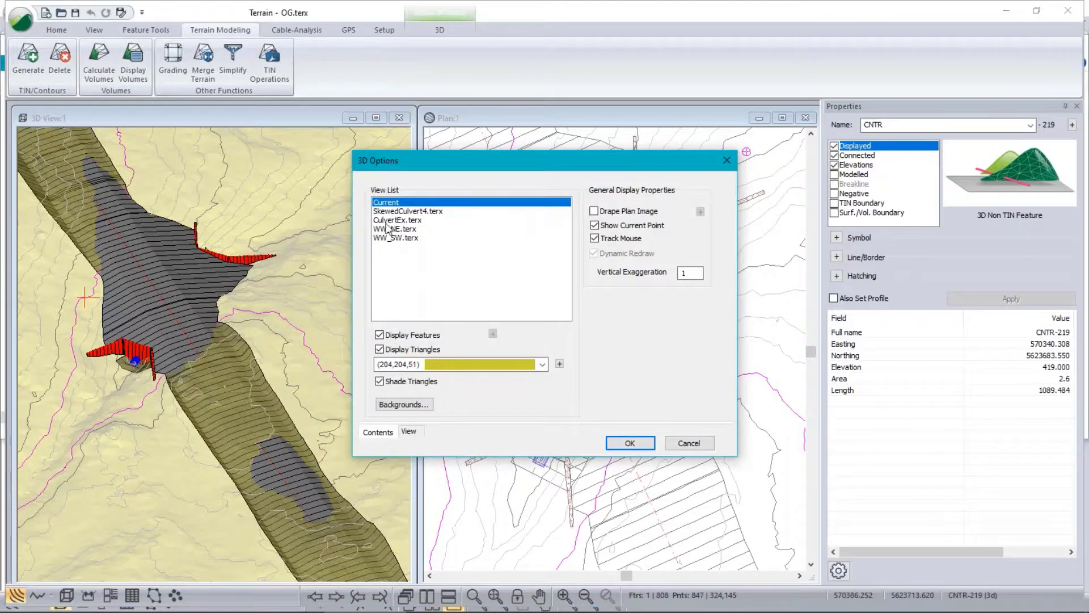
click(401, 237)
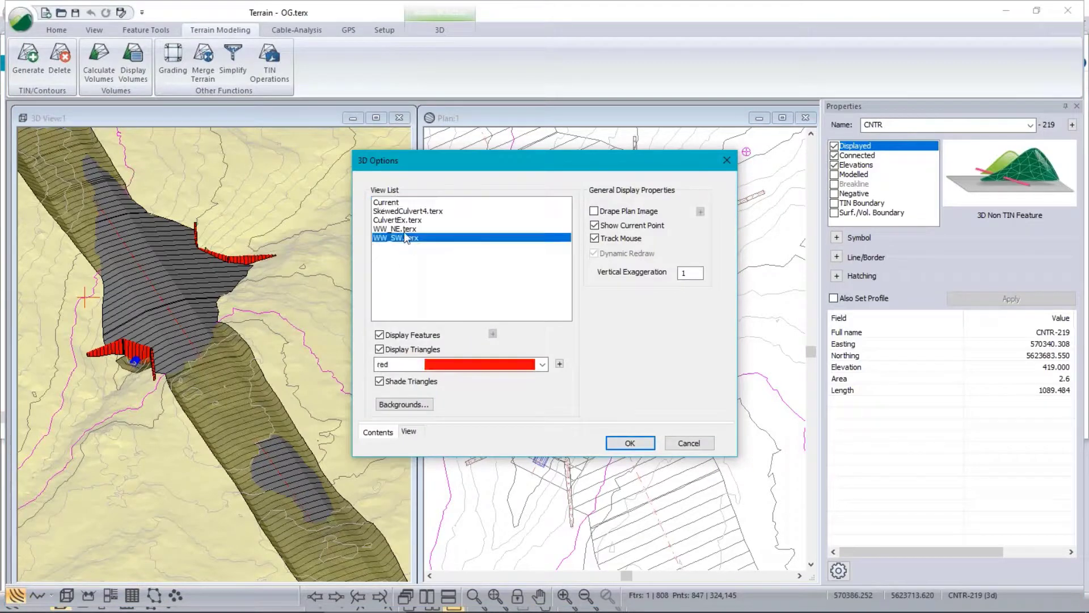
click(408, 229)
click(407, 221)
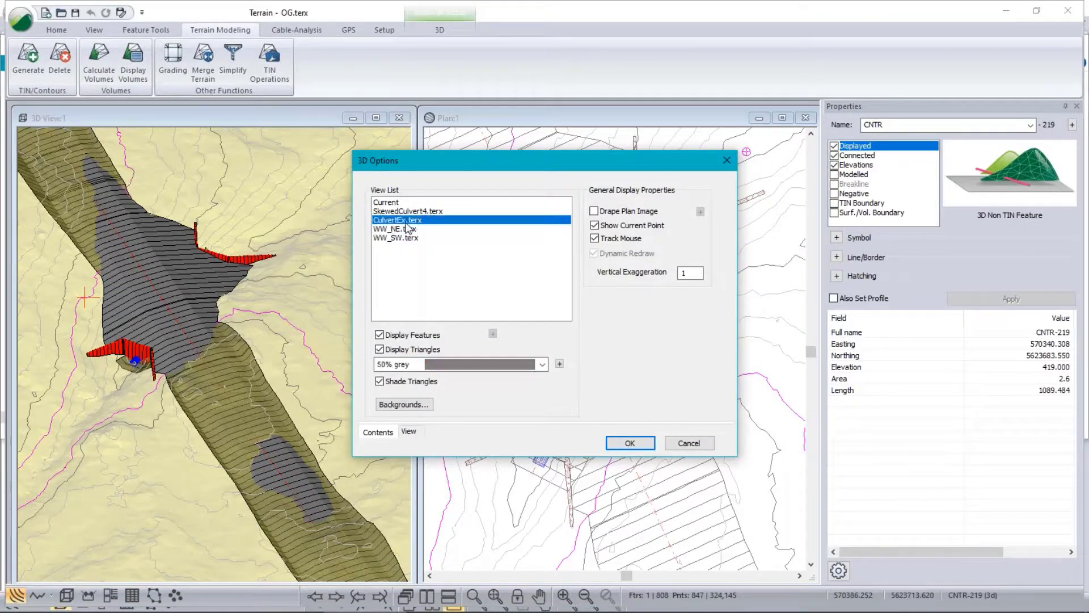
click(408, 213)
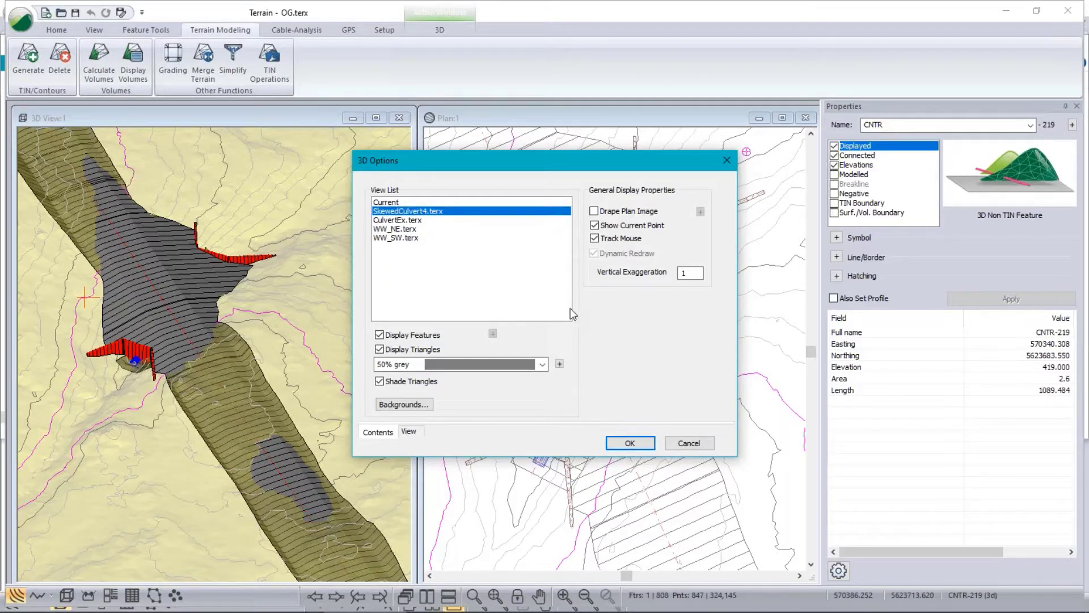
click(727, 161)
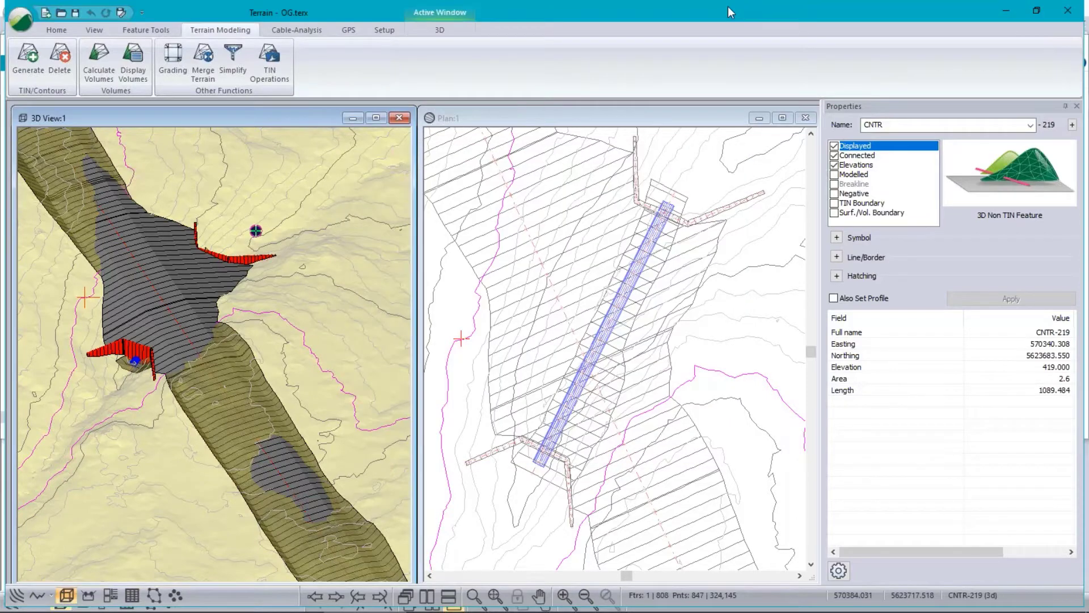